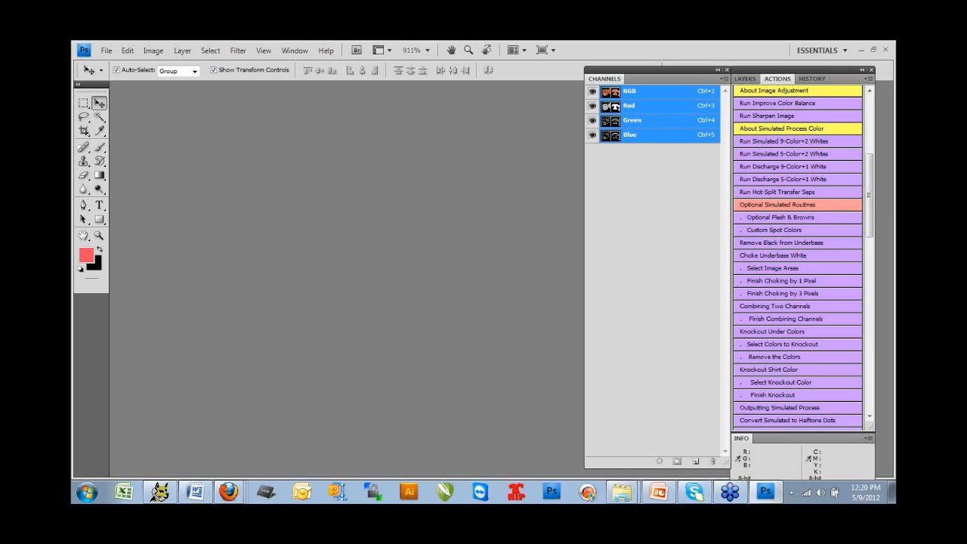
# Step: Bring the TypeTest2.jpg document window into the open workspace beside the Channels panel
pyautogui.moveTo(362, 325); pyautogui.dragTo(337, 185)
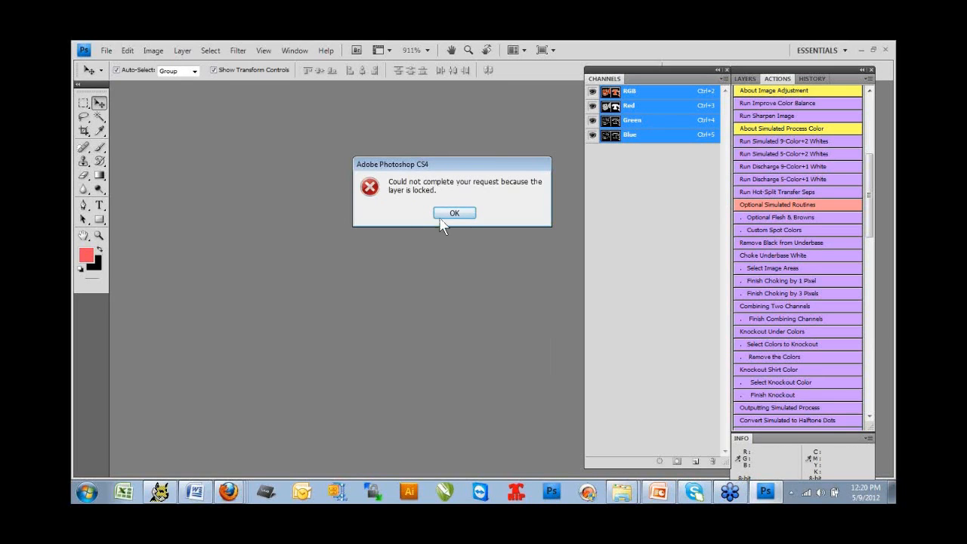
pyautogui.click(459, 213)
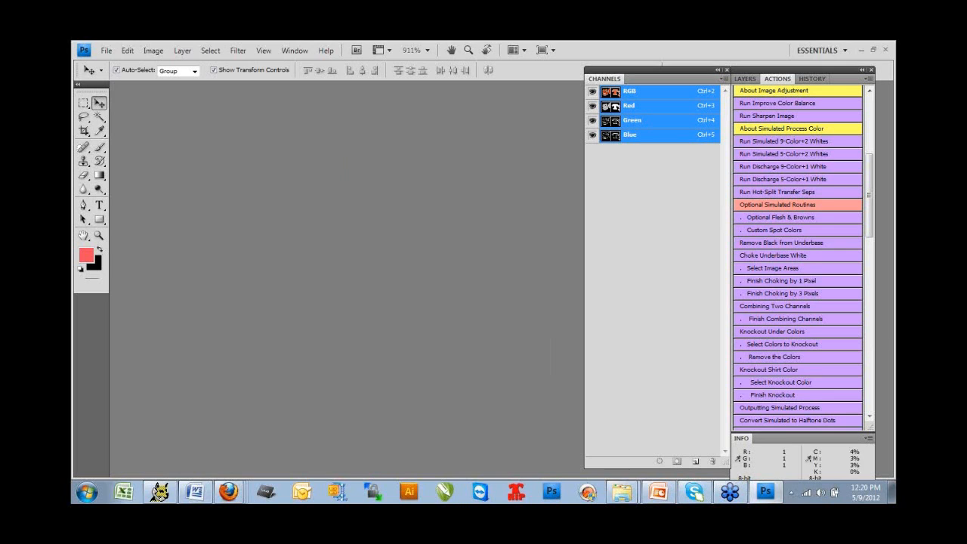
pyautogui.moveTo(817, 476); pyautogui.dragTo(311, 143)
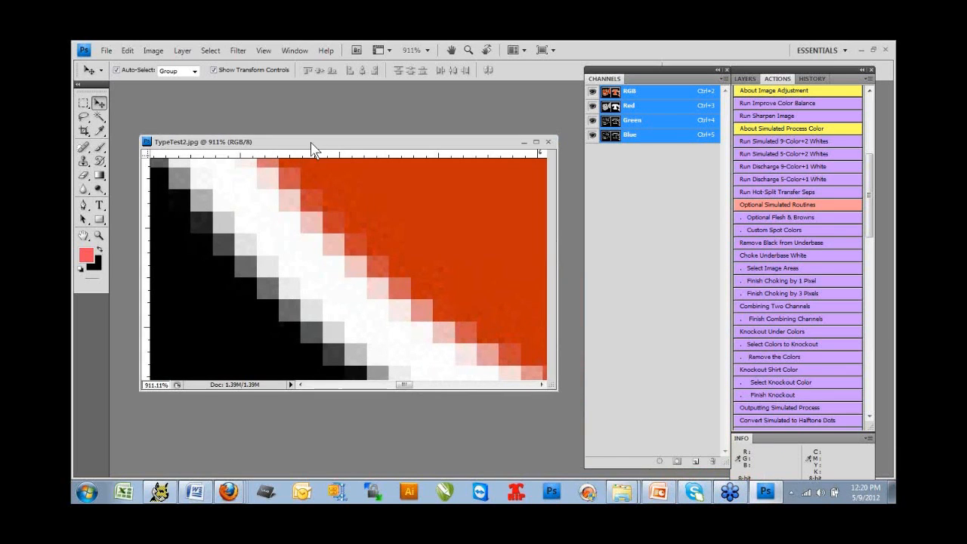
# Step: Zoom TypeTest2.jpg out to 66.7% to view the two orange lettering samples side by side
pyautogui.click(98, 235)
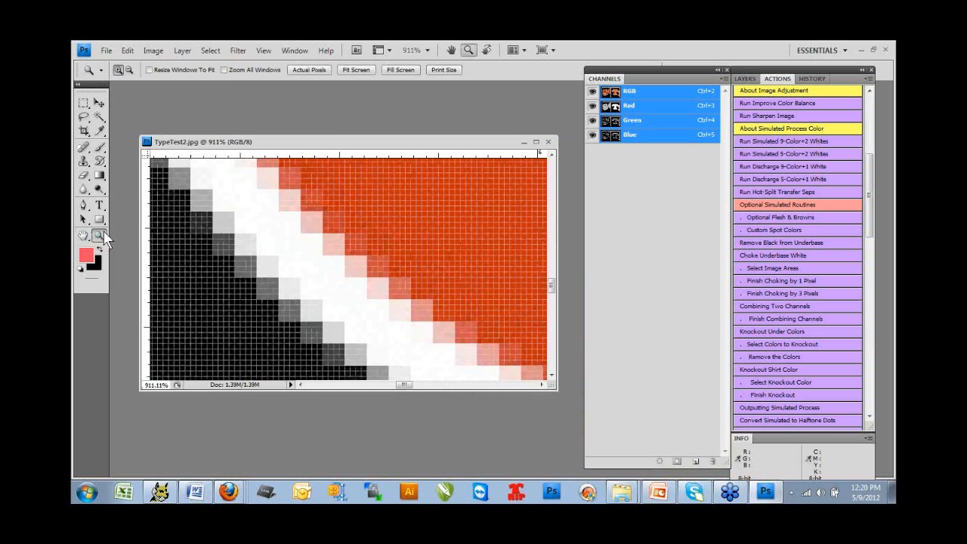
pyautogui.keyDown('alt'); pyautogui.click(341, 248); pyautogui.keyUp('alt')
pyautogui.keyDown('alt'); pyautogui.click(342, 248); pyautogui.keyUp('alt')
pyautogui.keyDown('alt'); pyautogui.click(341, 248); pyautogui.keyUp('alt')
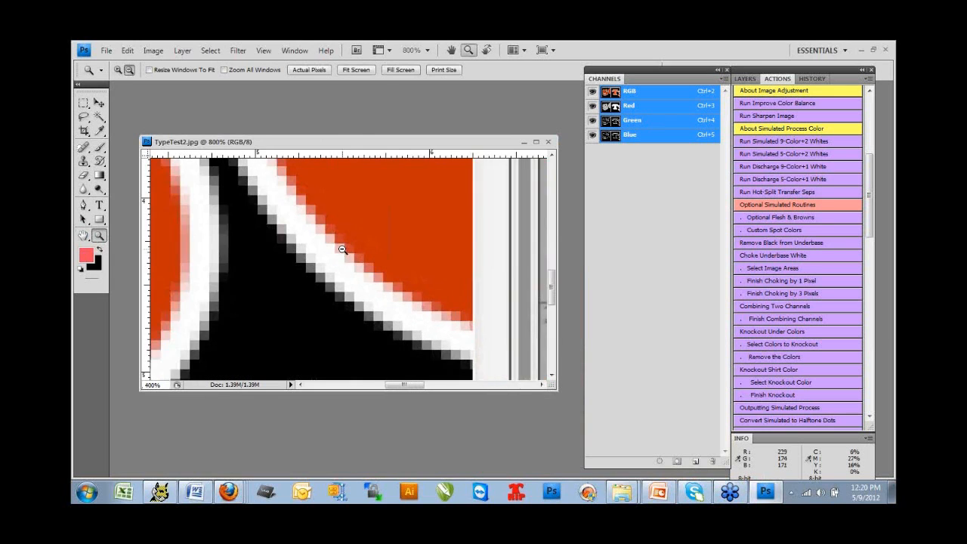
pyautogui.keyDown('alt'); pyautogui.click(341, 249); pyautogui.keyUp('alt')
pyautogui.keyDown('alt'); pyautogui.click(342, 248); pyautogui.keyUp('alt')
pyautogui.keyDown('alt'); pyautogui.click(341, 249); pyautogui.keyUp('alt')
pyautogui.click(342, 250)
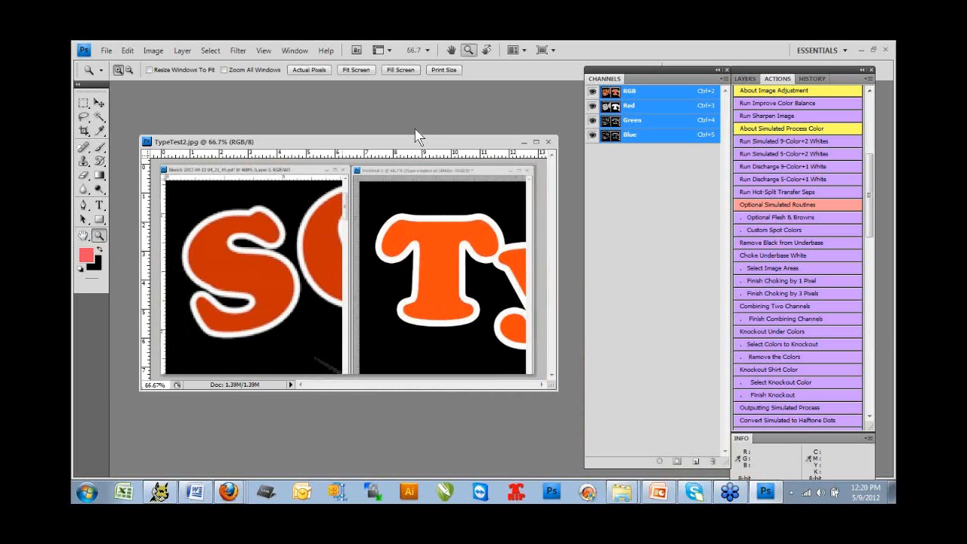
# Step: Reposition the TypeTest2.jpg window higher in the workspace and enlarge it around both lettering samples
pyautogui.moveTo(417, 136); pyautogui.dragTo(412, 97)
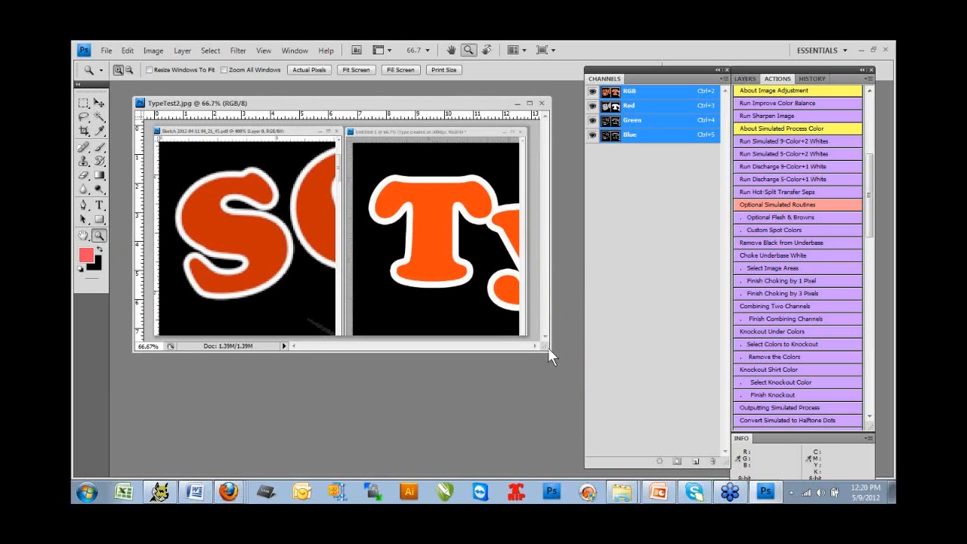
pyautogui.moveTo(548, 350); pyautogui.dragTo(561, 360)
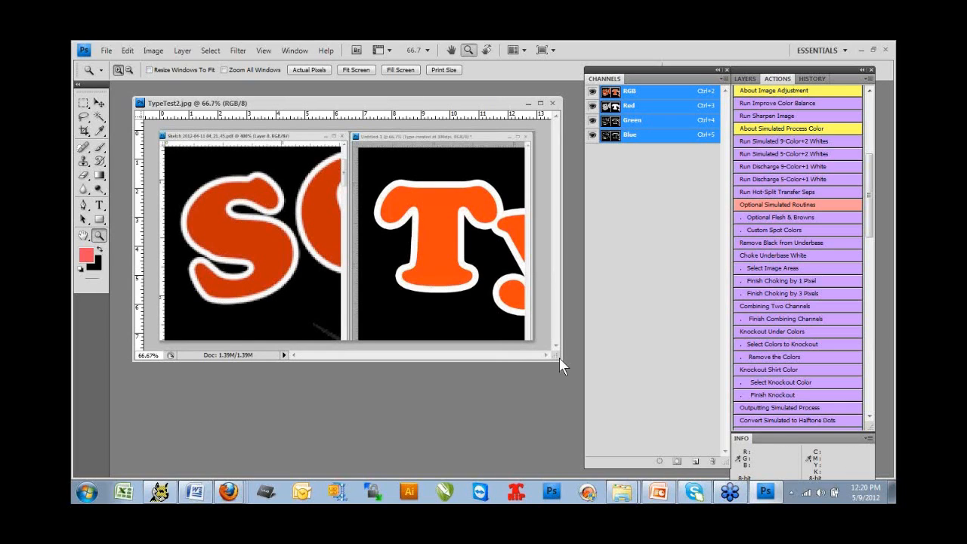
pyautogui.moveTo(559, 358); pyautogui.dragTo(571, 394)
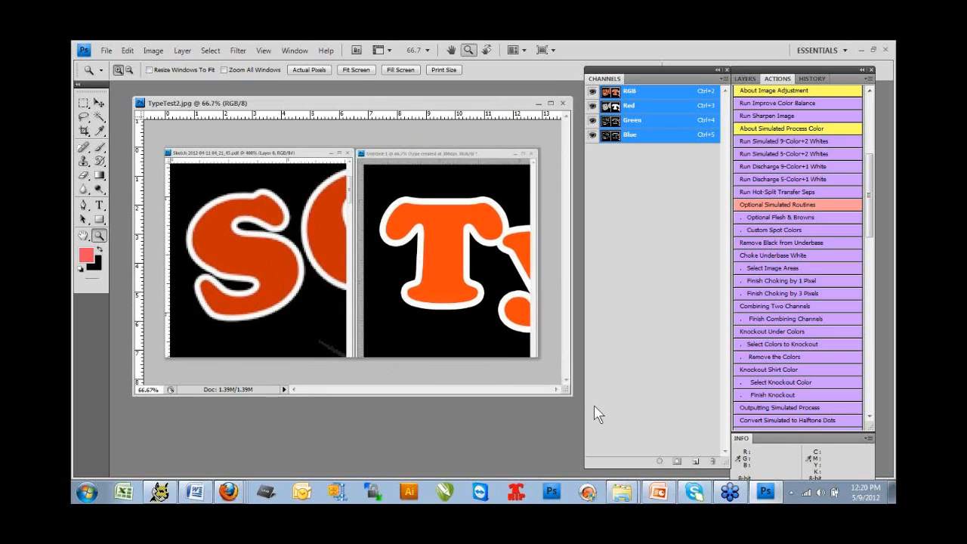
# Step: Compare the S sample at 100% with both lettering samples at reduced magnification, returning to 66.7%
pyautogui.click(257, 262)
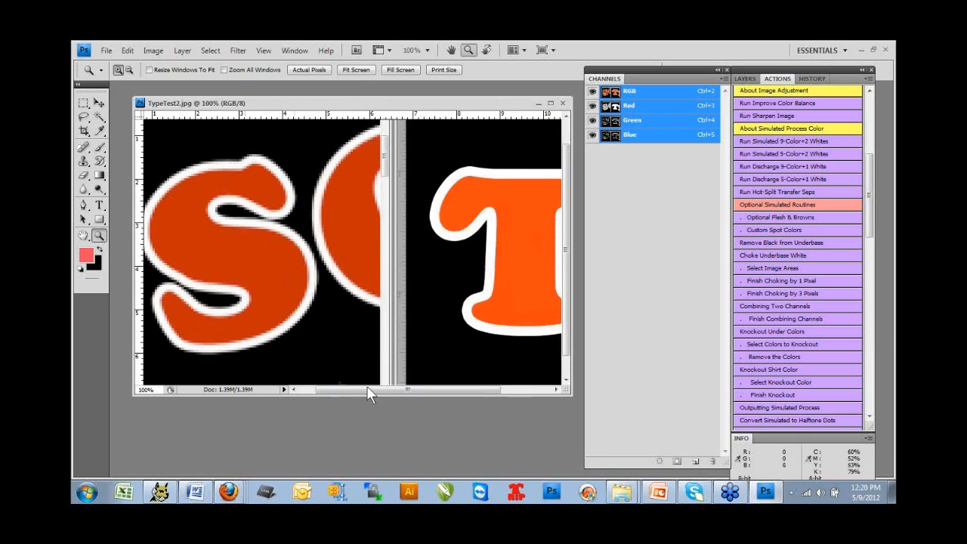
pyautogui.moveTo(361, 388); pyautogui.dragTo(353, 389)
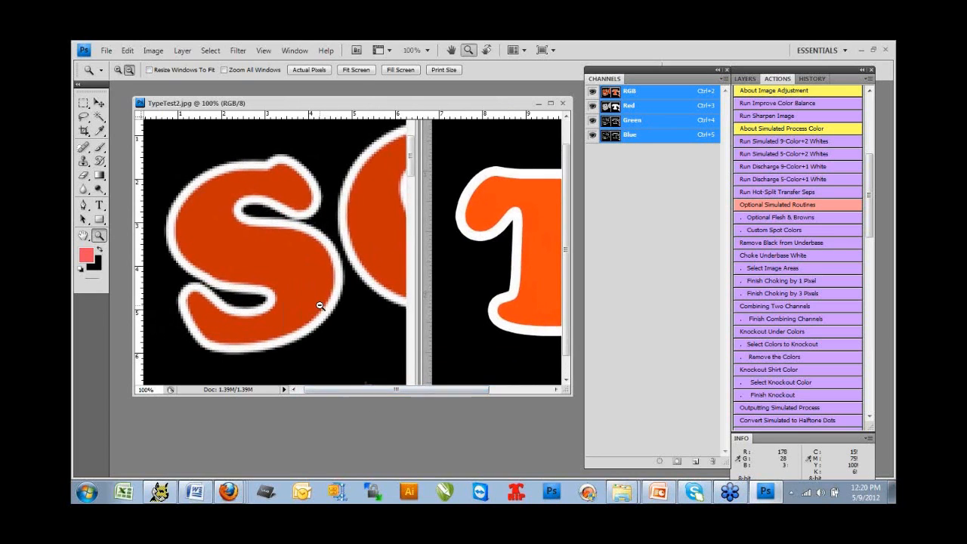
pyautogui.keyDown('alt'); pyautogui.click(319, 304); pyautogui.keyUp('alt')
pyautogui.keyDown('alt'); pyautogui.click(297, 291); pyautogui.keyUp('alt')
pyautogui.keyDown('alt'); pyautogui.click(297, 291); pyautogui.keyUp('alt')
pyautogui.keyDown('alt'); pyautogui.click(317, 271); pyautogui.keyUp('alt')
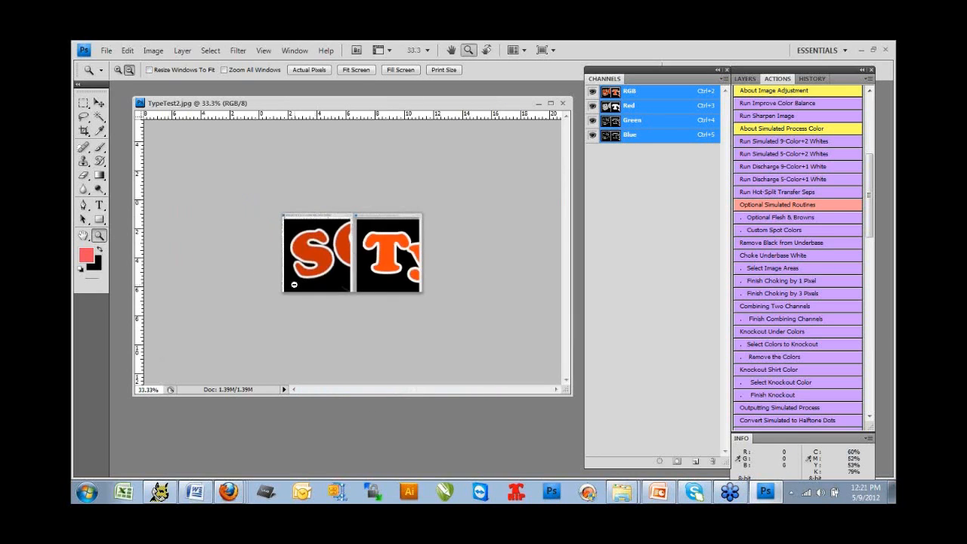
pyautogui.click(339, 253)
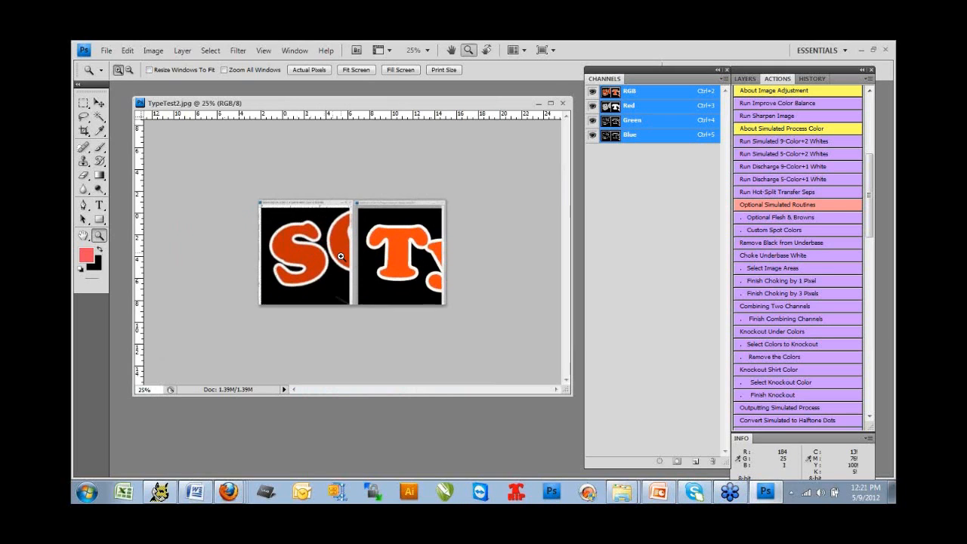
pyautogui.click(341, 256)
pyautogui.click(341, 256)
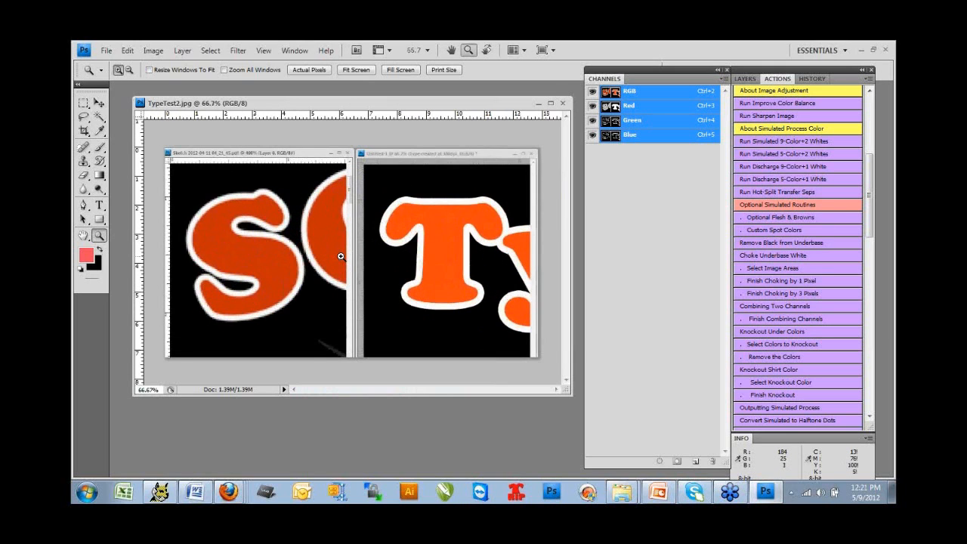
# Step: Inspect the pixelated white outline of the S lettering at 300% magnification
pyautogui.click(252, 280)
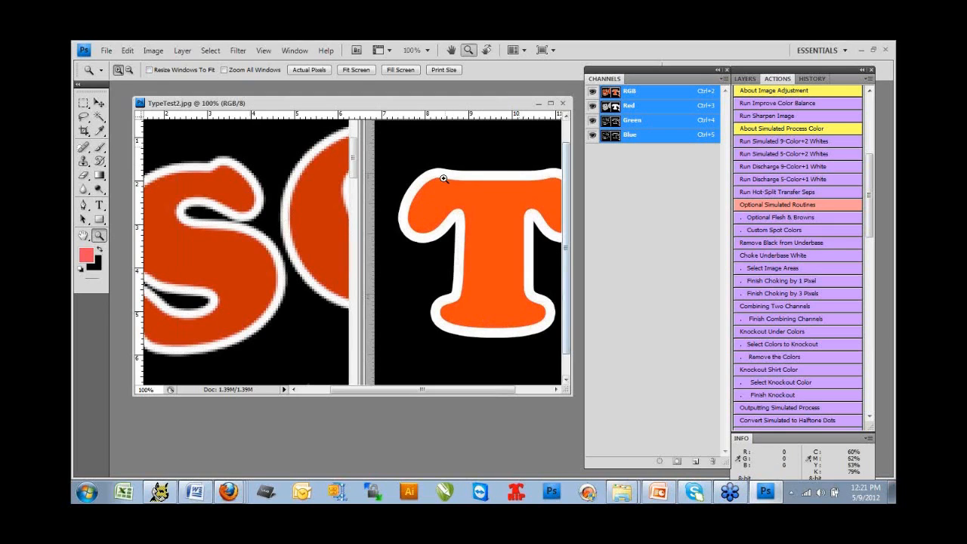
pyautogui.moveTo(396, 390); pyautogui.dragTo(374, 391)
pyautogui.click(295, 231)
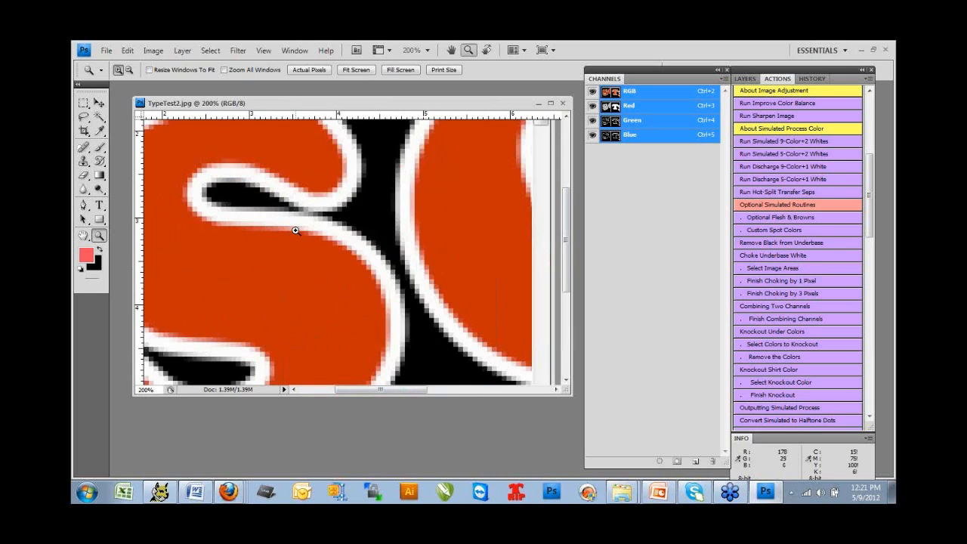
pyautogui.click(296, 230)
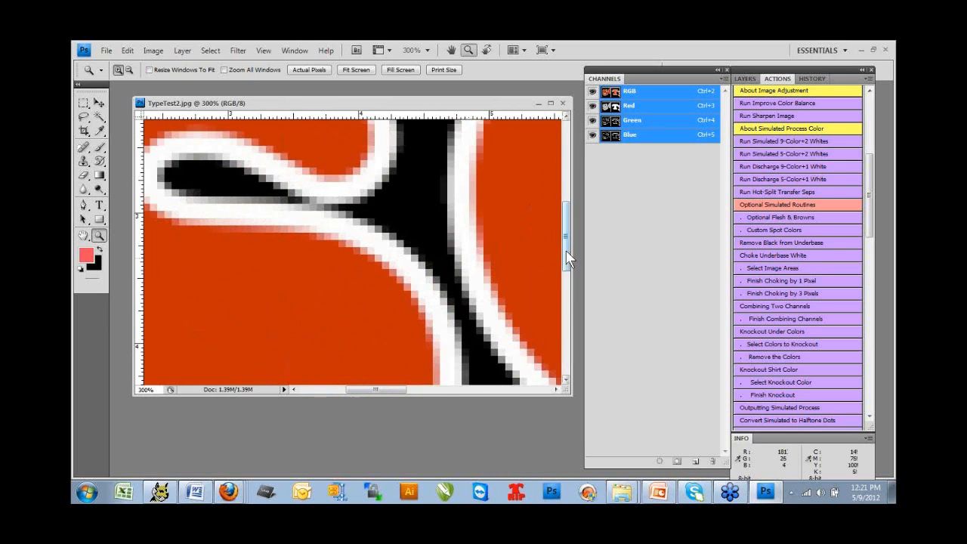
pyautogui.moveTo(568, 255); pyautogui.dragTo(568, 242)
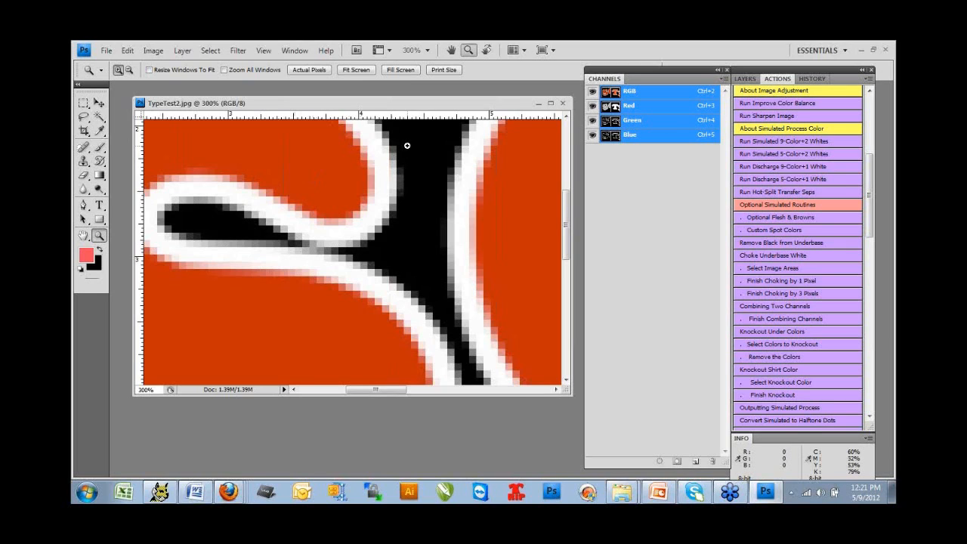
# Step: Return to the overview of both samples and view the full S lettering at 100%
pyautogui.keyDown('alt'); pyautogui.click(381, 340); pyautogui.keyUp('alt')
pyautogui.keyDown('alt'); pyautogui.click(381, 339); pyautogui.keyUp('alt')
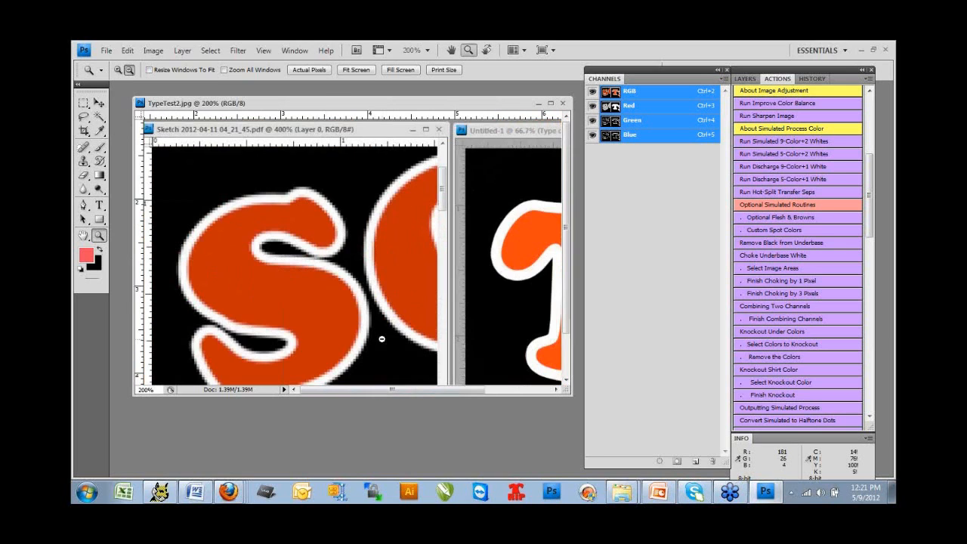
pyautogui.keyDown('alt'); pyautogui.click(382, 339); pyautogui.keyUp('alt')
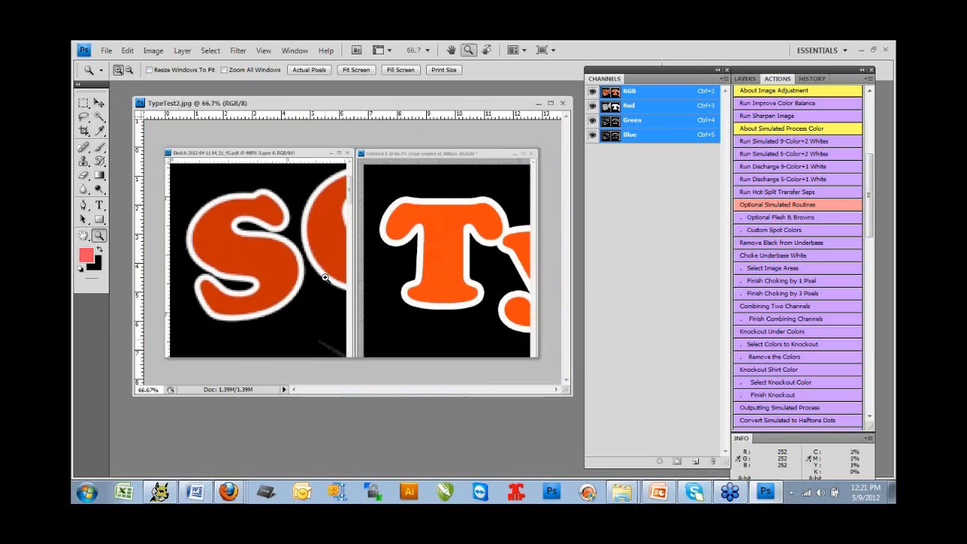
pyautogui.click(332, 281)
pyautogui.moveTo(375, 390); pyautogui.dragTo(361, 394)
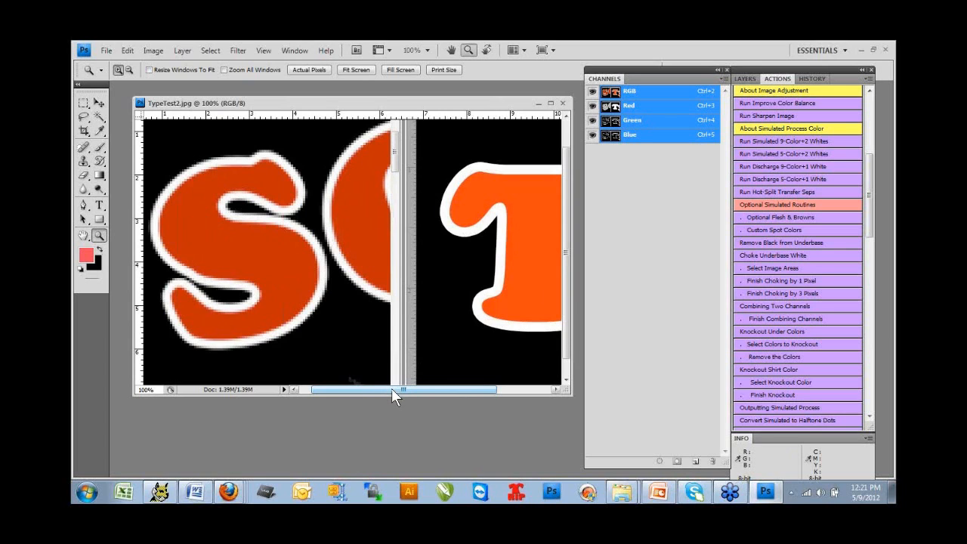
# Step: Inspect the outline edges of the T lettering at up to 300%, and fit the image on screen
pyautogui.moveTo(394, 390); pyautogui.dragTo(457, 390)
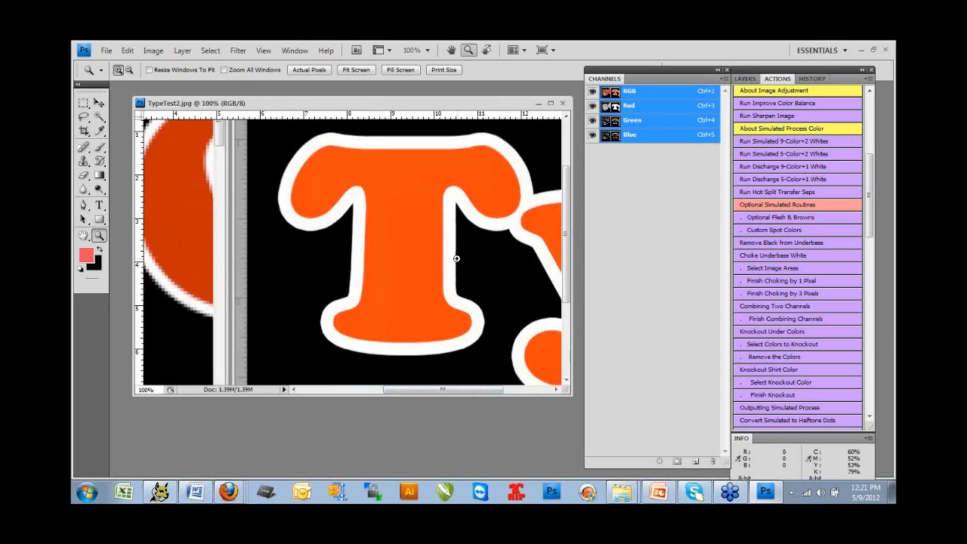
pyautogui.click(457, 259)
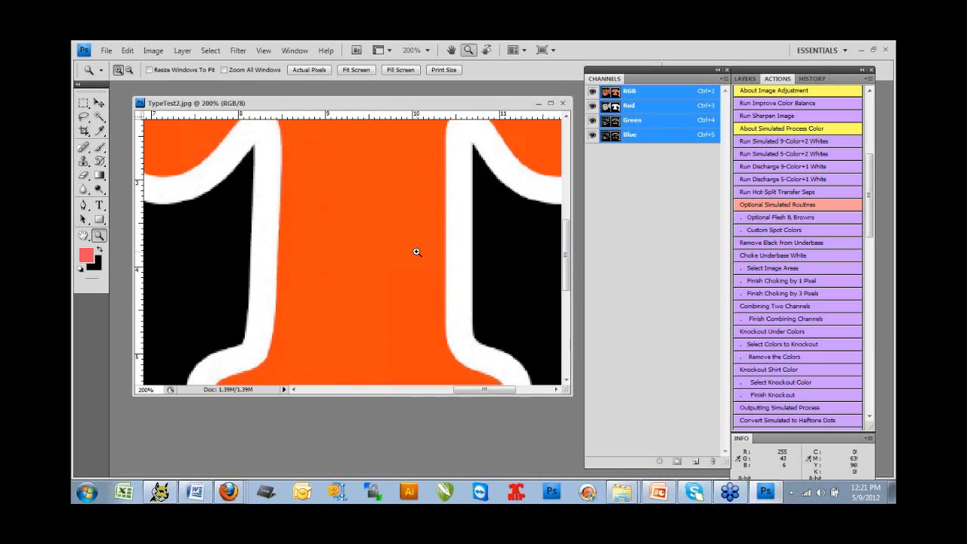
pyautogui.click(416, 252)
pyautogui.rightClick(416, 251)
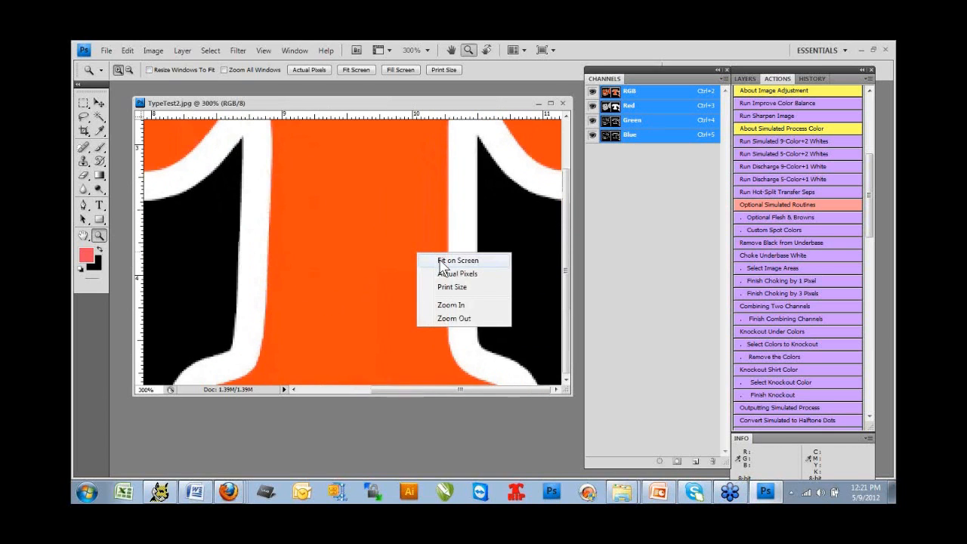
pyautogui.click(440, 260)
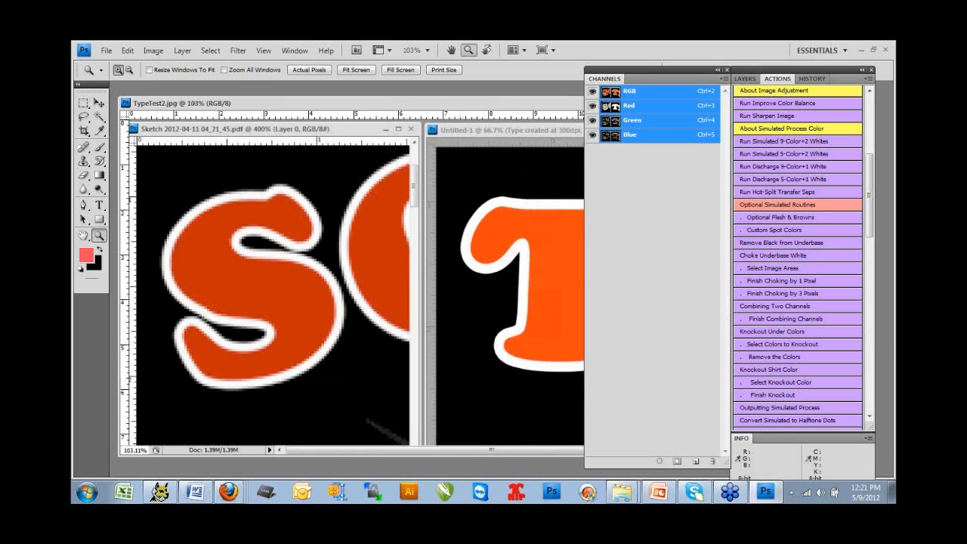
# Step: Bring the BlackHistory-LR.jpg window into view over the lettering samples
pyautogui.write('12.5')
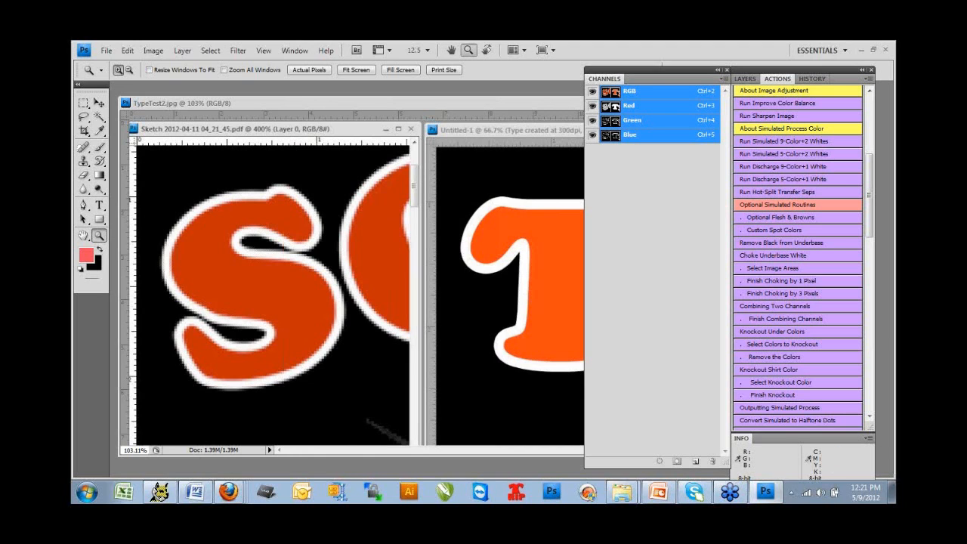
pyautogui.click(835, 477)
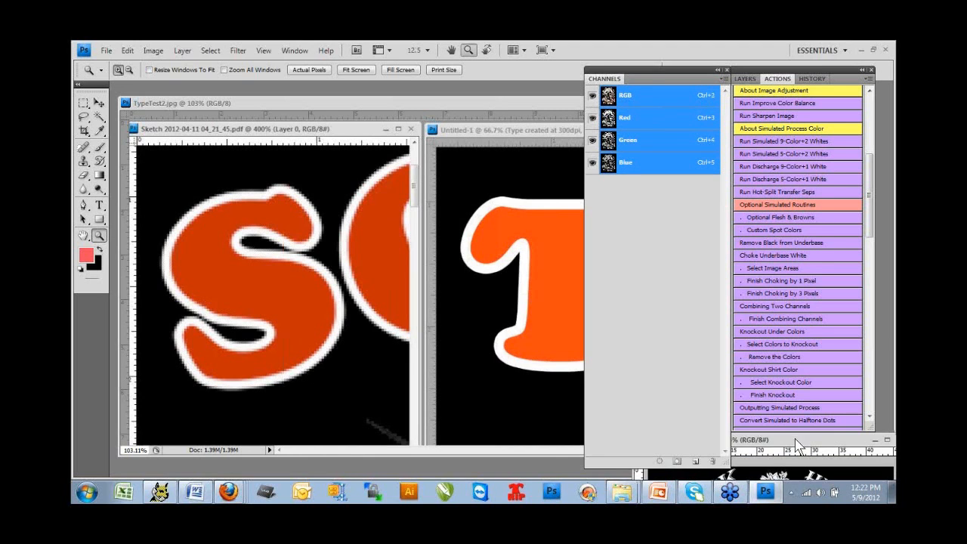
pyautogui.moveTo(755, 237)
pyautogui.mouseDown()
pyautogui.moveTo(607, 48)
pyautogui.moveTo(488, 45)
pyautogui.moveTo(461, 65)
pyautogui.moveTo(328, 95)
pyautogui.mouseUp()
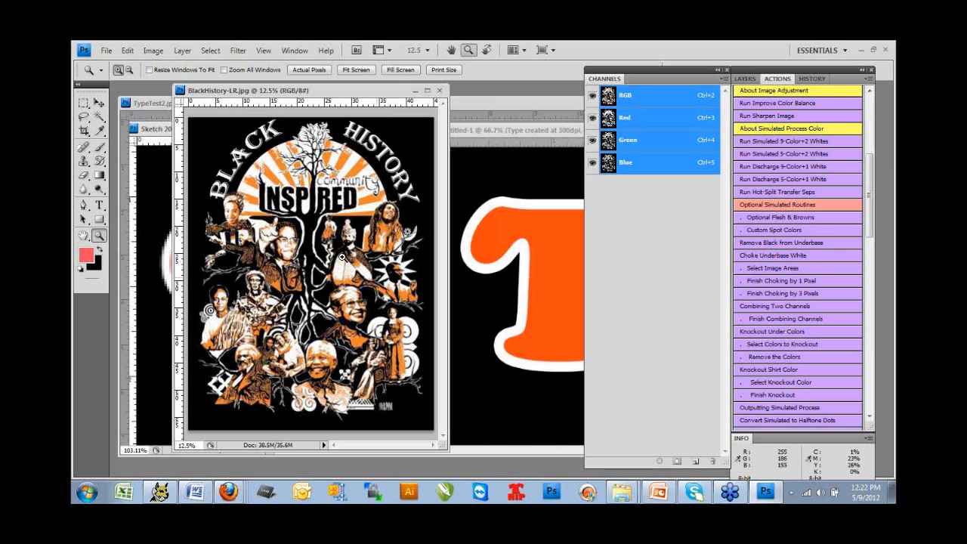
# Step: Examine the forehead and hairline of the man with glasses in BlackHistory-LR.jpg at 200%, with its window moved lower
pyautogui.click(286, 236)
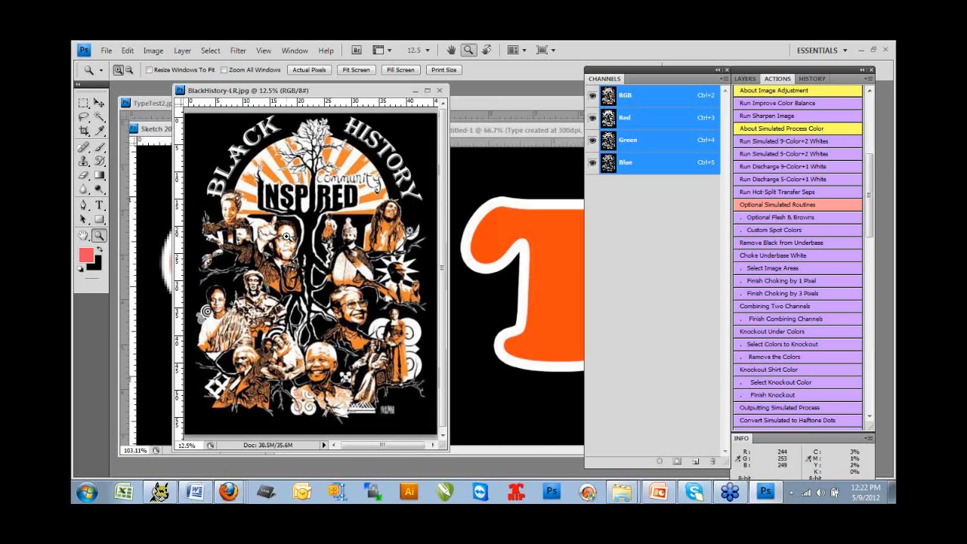
pyautogui.click(287, 237)
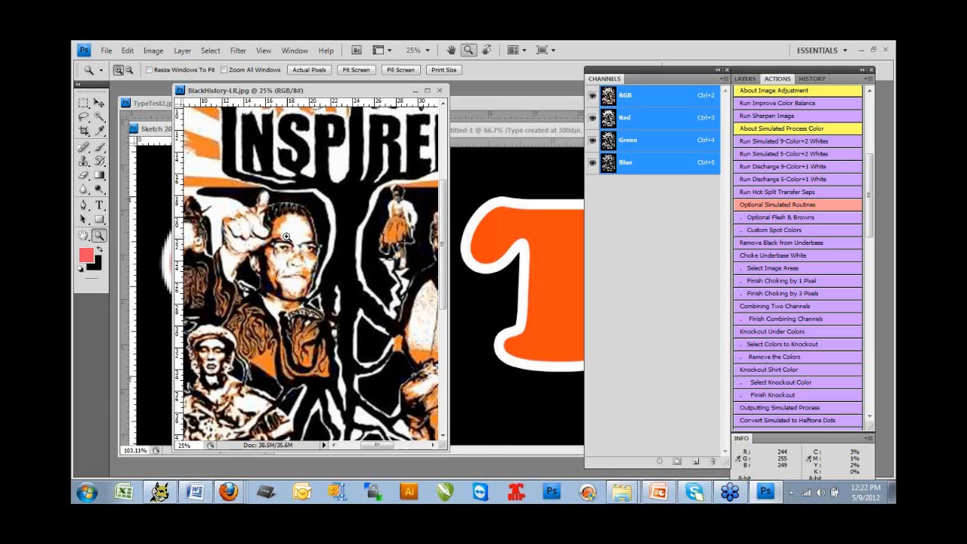
pyautogui.click(287, 237)
pyautogui.click(287, 237)
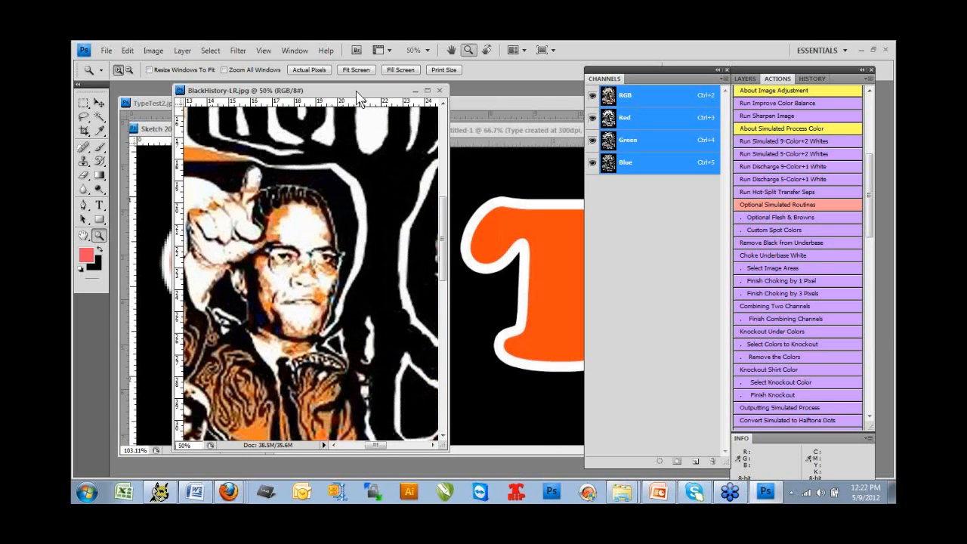
pyautogui.moveTo(359, 99)
pyautogui.mouseDown()
pyautogui.moveTo(327, 209)
pyautogui.moveTo(367, 125)
pyautogui.moveTo(325, 241)
pyautogui.mouseUp()
pyautogui.click(268, 368)
pyautogui.click(280, 345)
pyautogui.click(284, 352)
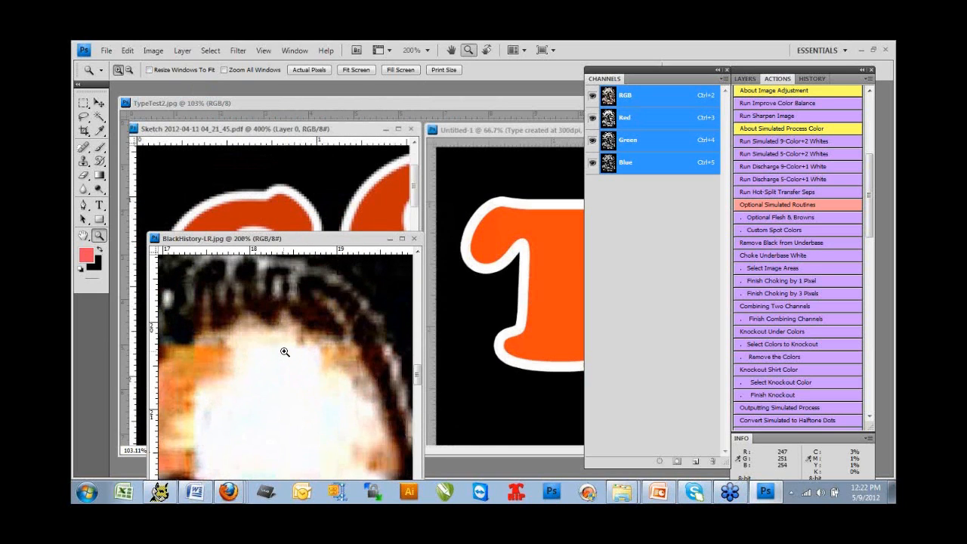
# Step: Inspect the image quality from the hairline down to the eyes and nose, with the BlackHistory-LR.jpg window moved higher
pyautogui.scroll(3, 284, 352)
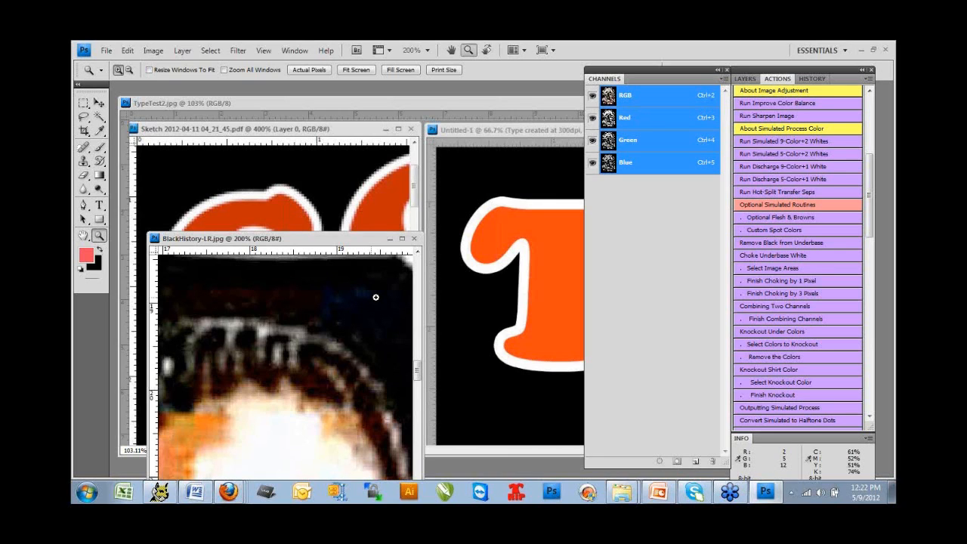
pyautogui.moveTo(359, 240); pyautogui.dragTo(432, 163)
pyautogui.scroll(-3, 432, 249)
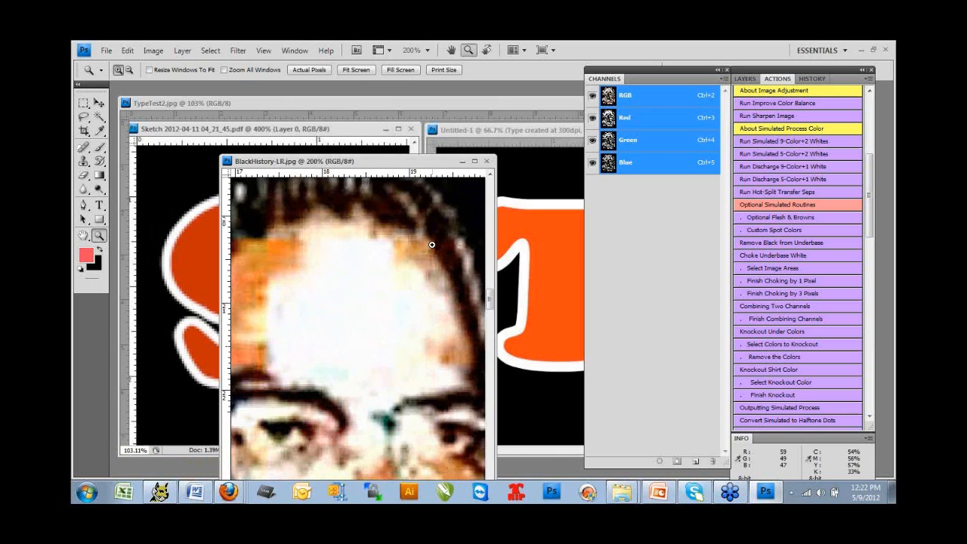
pyautogui.scroll(-2, 378, 261)
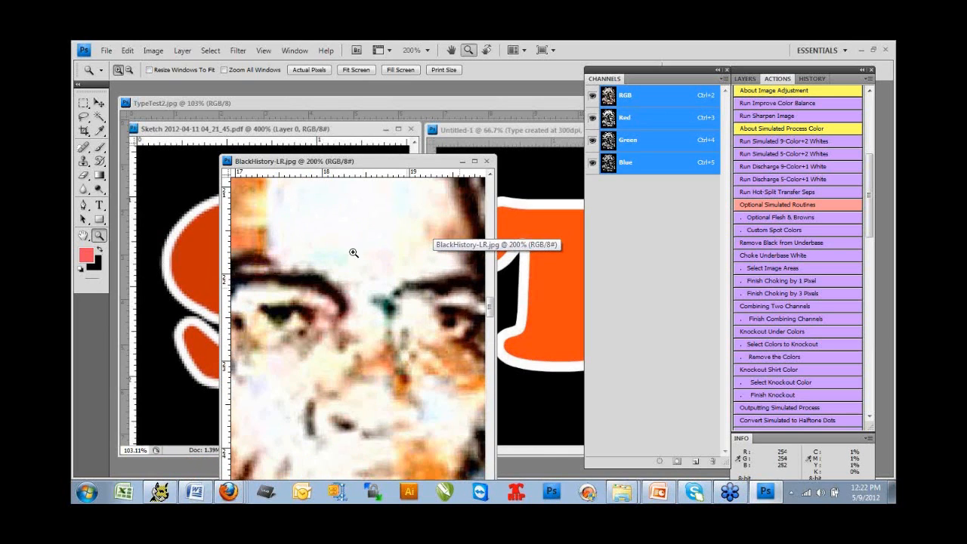
# Step: Fit the whole BlackHistory-LR.jpg artwork on screen with its window clear of the channel list
pyautogui.rightClick(349, 266)
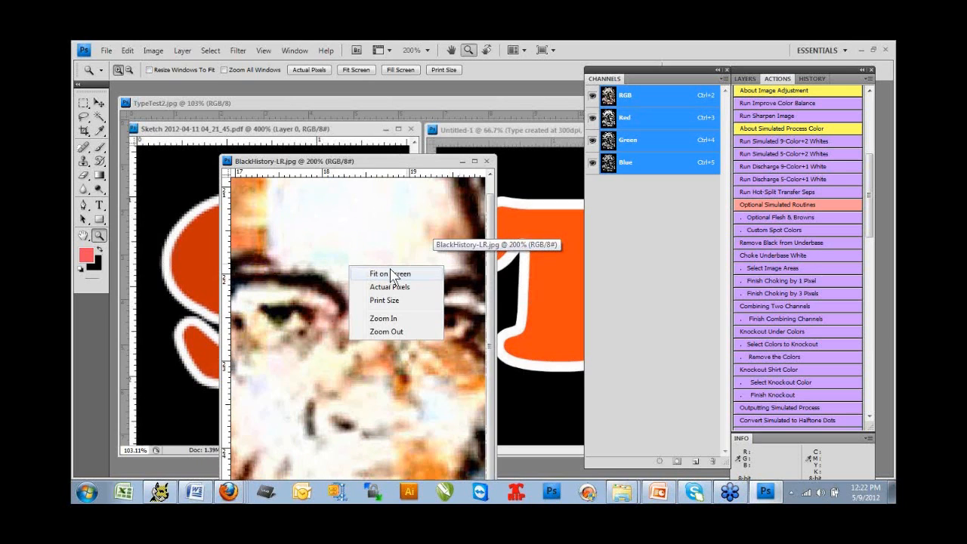
pyautogui.click(392, 274)
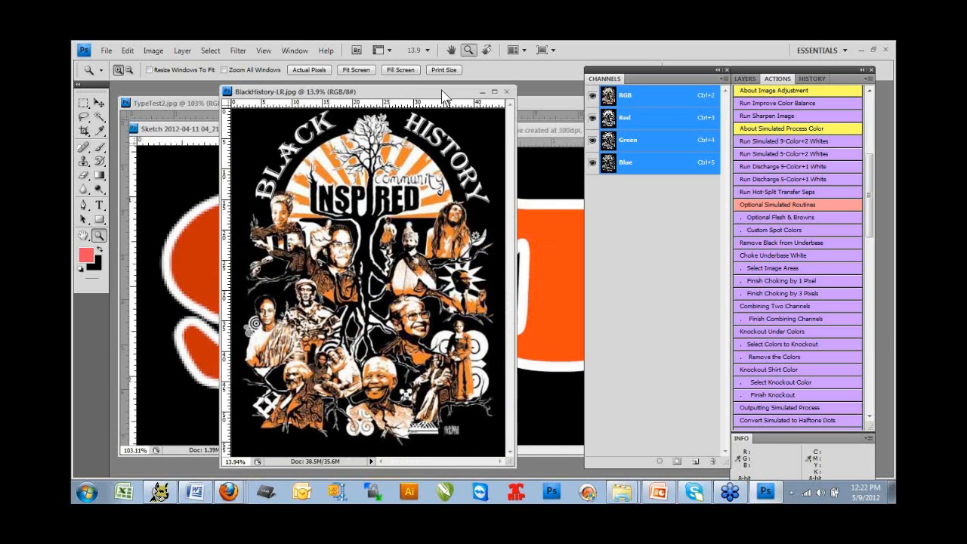
pyautogui.moveTo(444, 97); pyautogui.dragTo(440, 96)
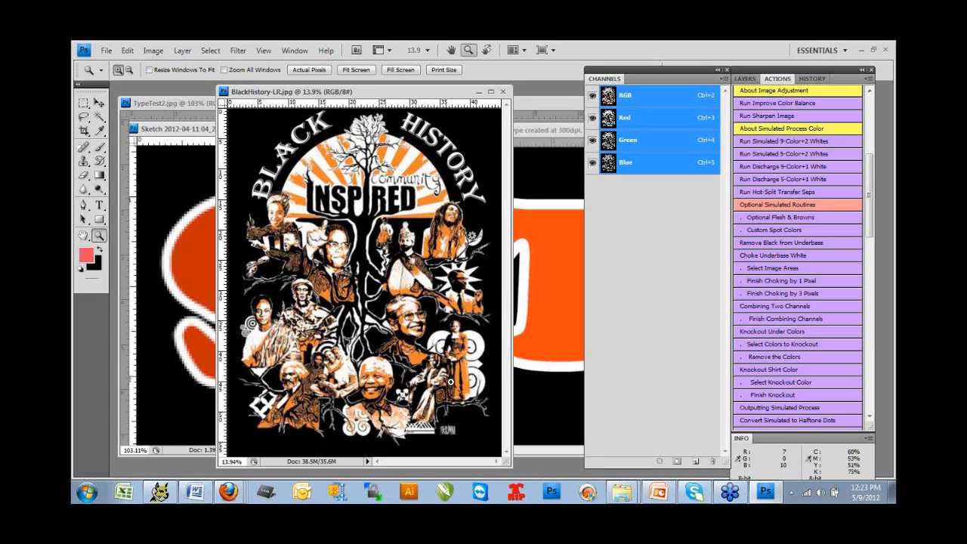
# Step: Inspect the dreadlocked man in BlackHistory-LR.jpg at 100%, and fit the artwork back on screen
pyautogui.click(456, 219)
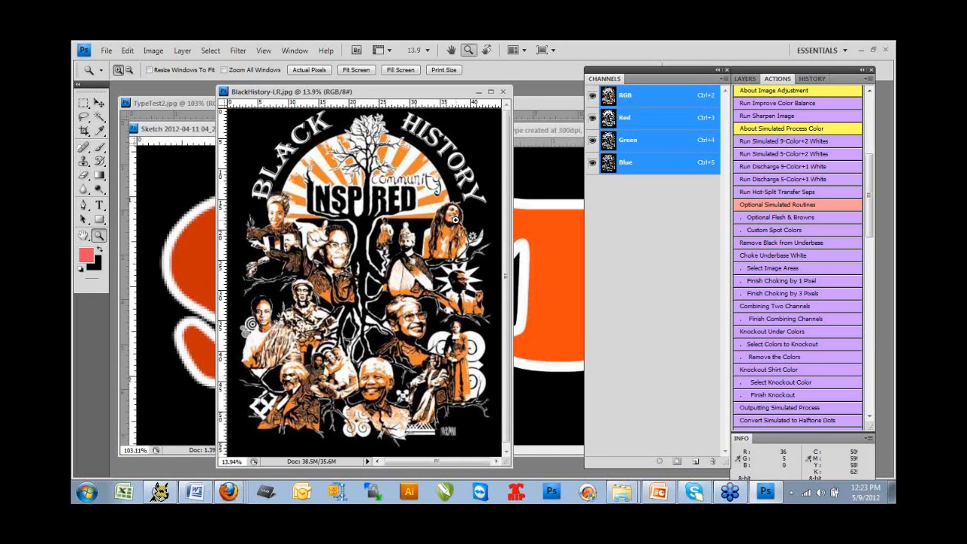
pyautogui.click(455, 219)
pyautogui.click(455, 219)
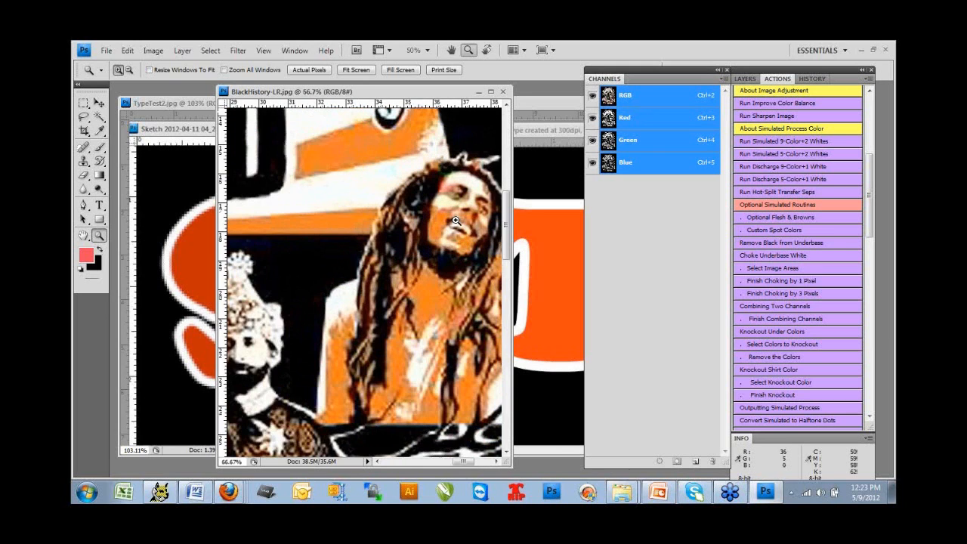
pyautogui.click(456, 219)
pyautogui.moveTo(471, 461); pyautogui.dragTo(475, 462)
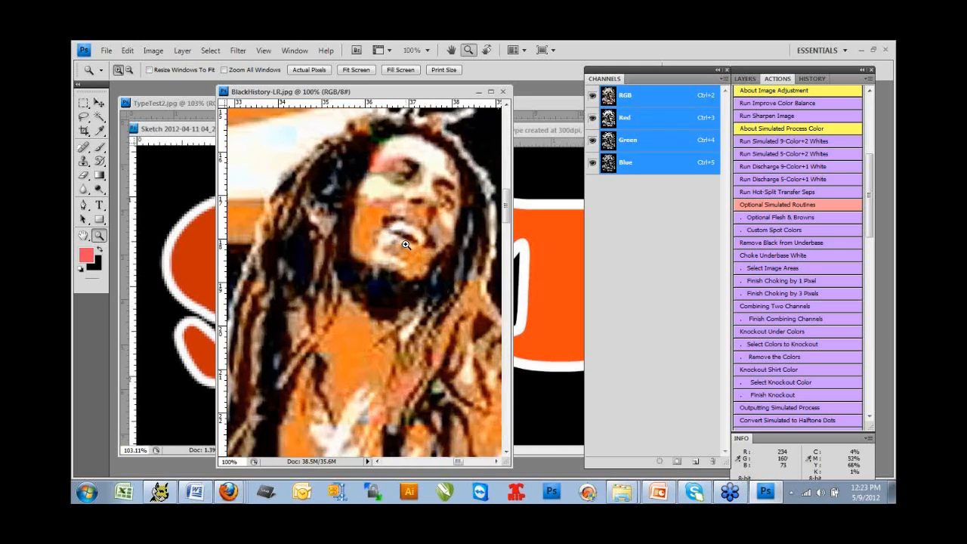
pyautogui.hotkey('ctrl', '0')
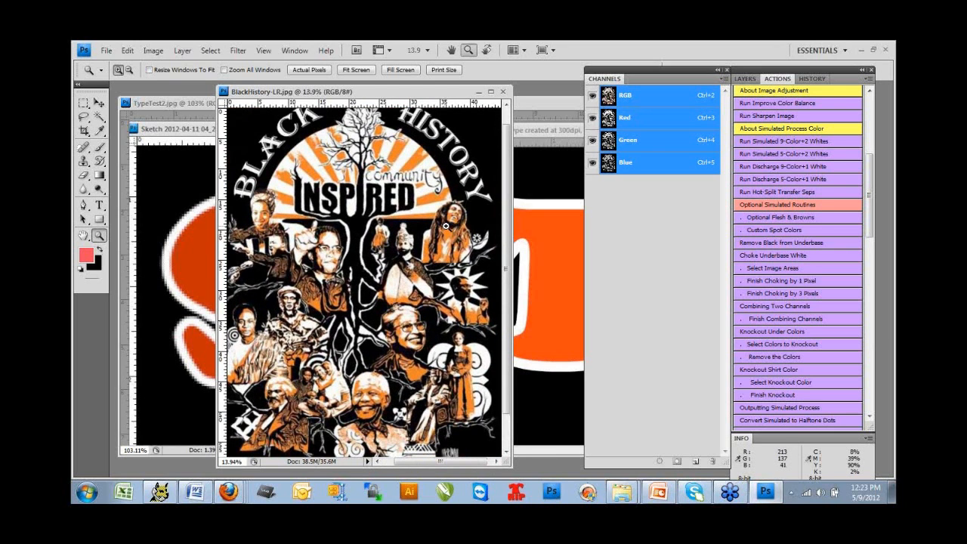
# Step: Compare the dreadlocked man's detail close up with the fitted artwork, and enlarge his figure again to about 59%
pyautogui.click(446, 225)
pyautogui.click(455, 223)
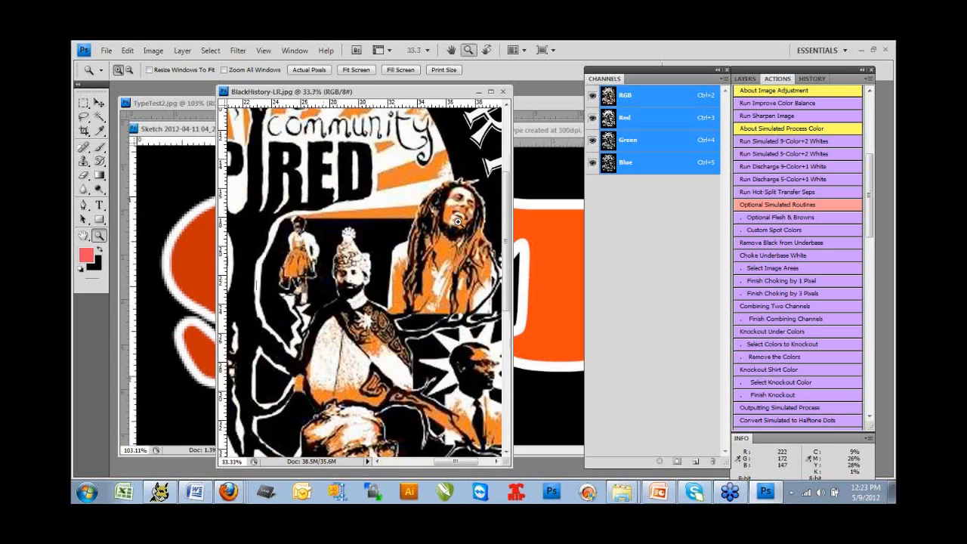
pyautogui.click(457, 221)
pyautogui.click(458, 221)
pyautogui.click(468, 227)
pyautogui.rightClick(474, 226)
pyautogui.click(494, 232)
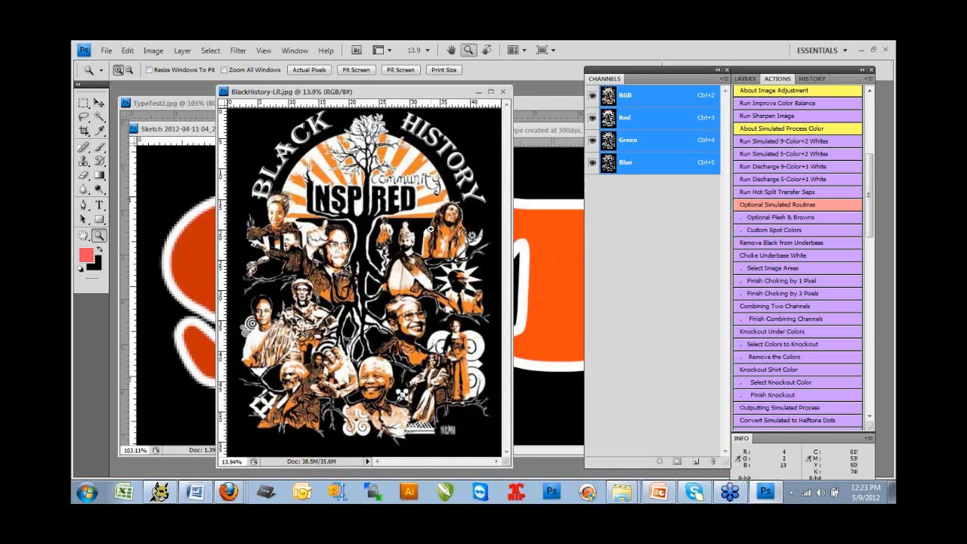
pyautogui.click(488, 260)
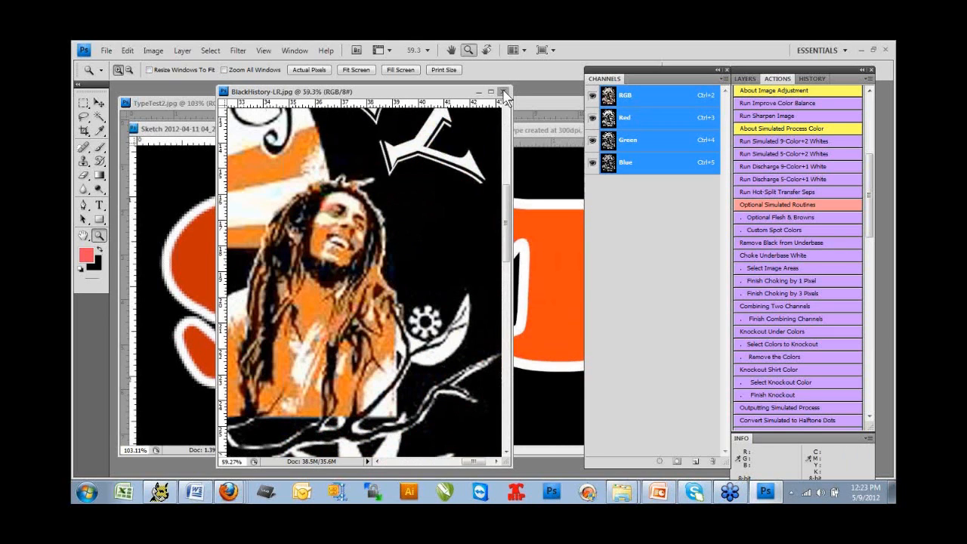
# Step: Close BlackHistory-LR.jpg and advance the PowerPoint slide show to the slide "Don't be Afraid to Fix Bad Art"
pyautogui.click(504, 92)
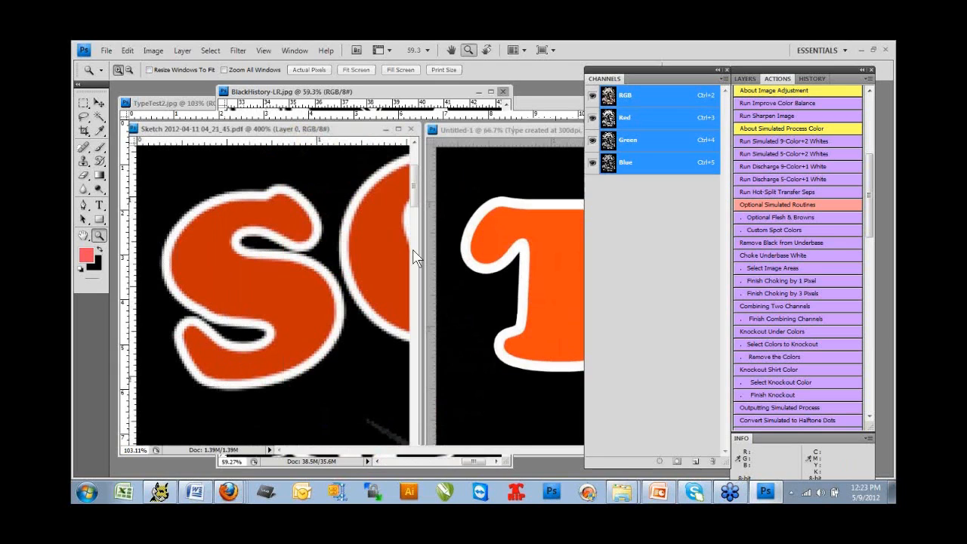
pyautogui.moveTo(657, 495)
pyautogui.click(633, 460)
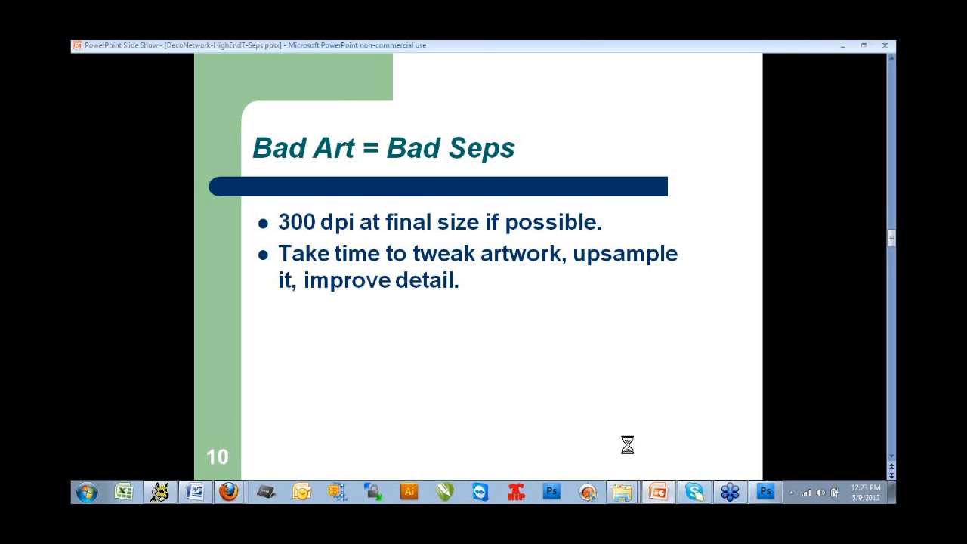
pyautogui.click(627, 445)
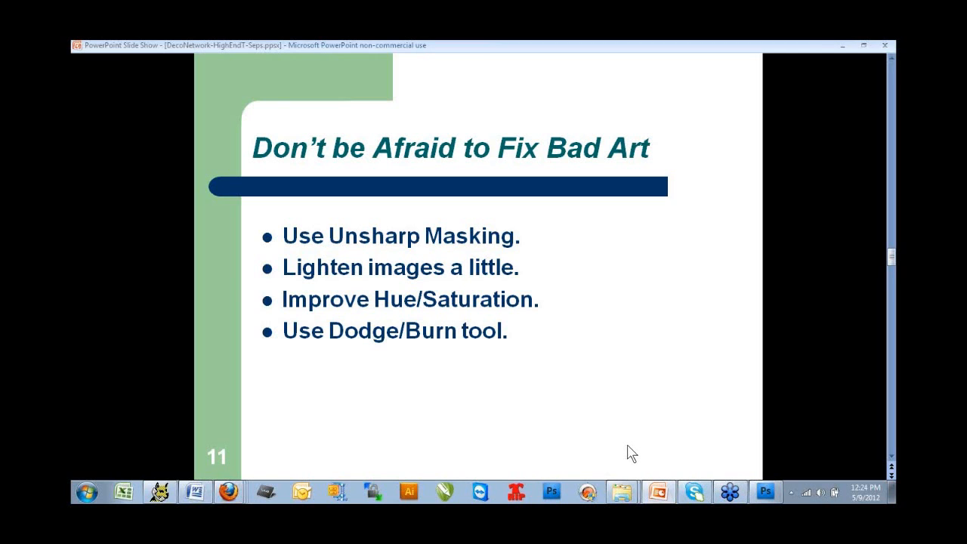
# Step: Switch back to Photoshop and close the TypeTest2.jpg lettering comparison
pyautogui.click(767, 496)
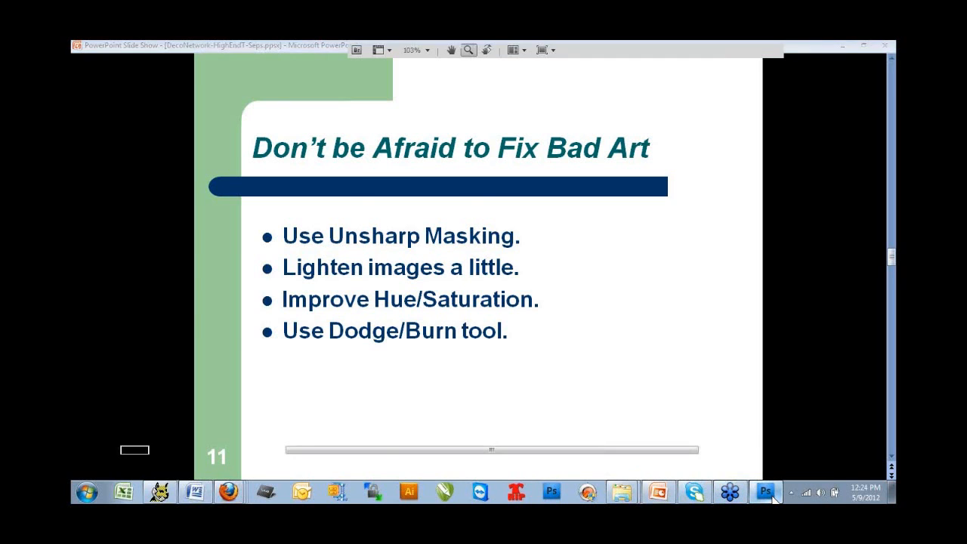
pyautogui.moveTo(424, 107); pyautogui.dragTo(225, 135)
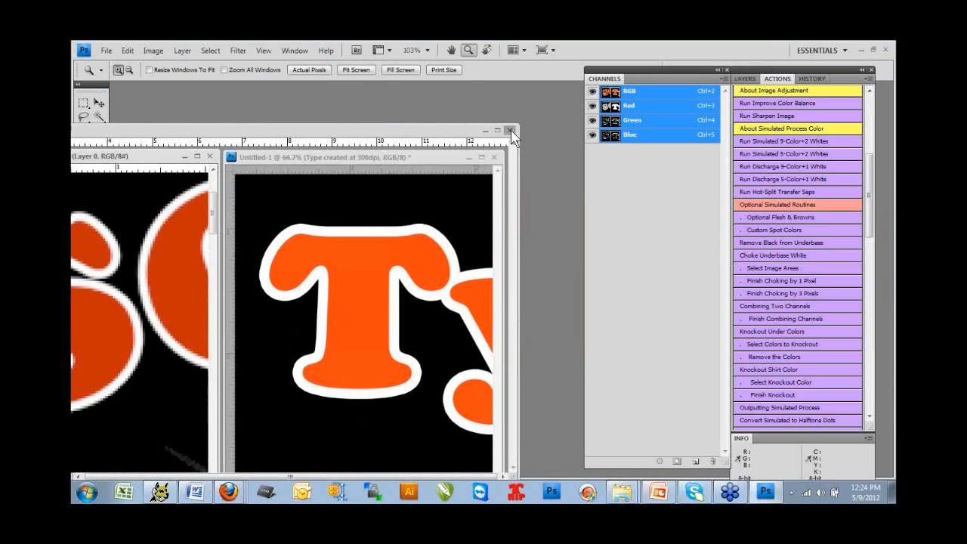
pyautogui.click(510, 131)
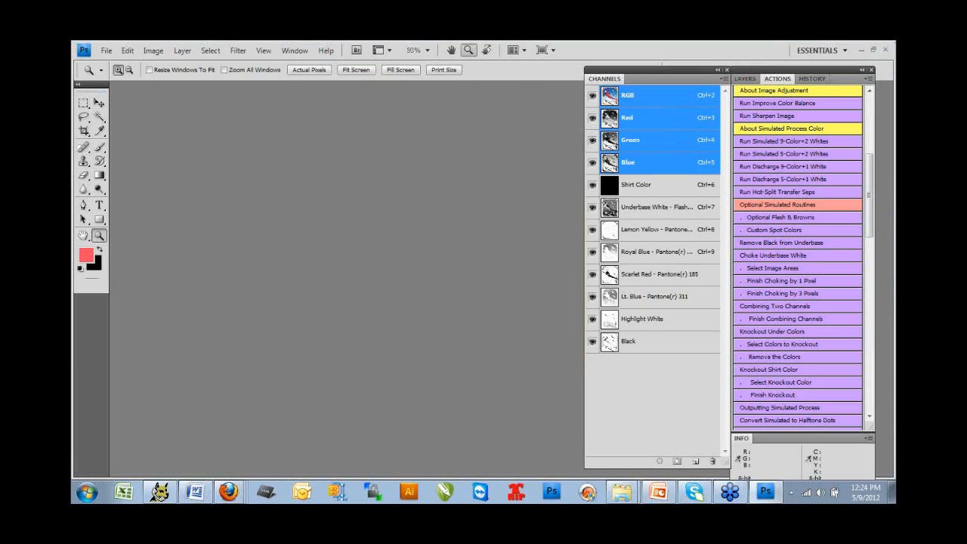
# Step: Bring Family-72dpi.jpg into view in a larger window and magnify the three waving people to 500%
pyautogui.moveTo(494, 339); pyautogui.dragTo(388, 142)
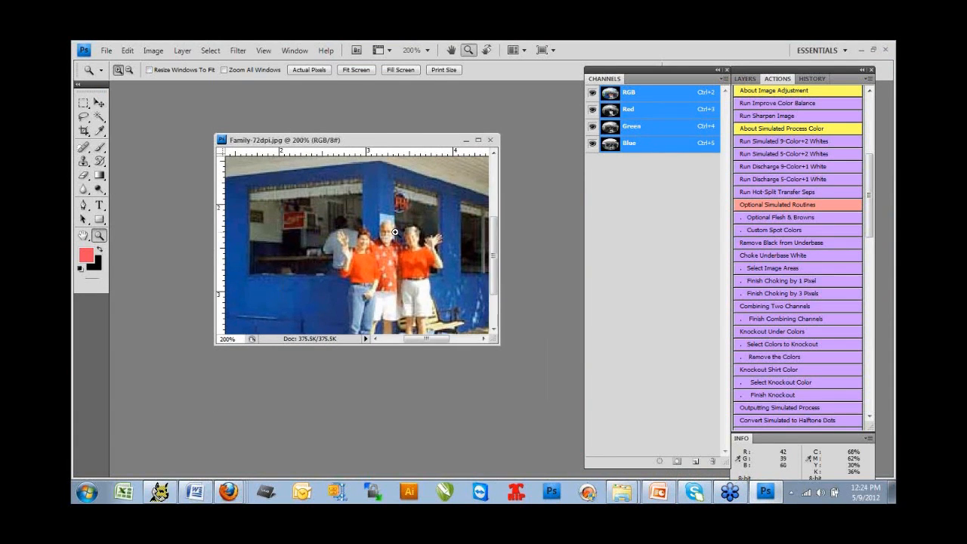
pyautogui.click(394, 231)
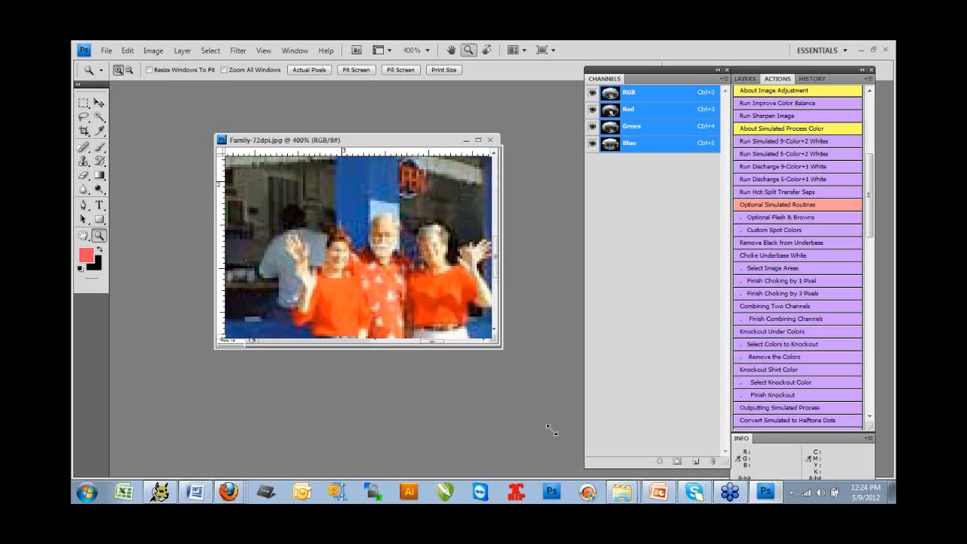
pyautogui.click(394, 231)
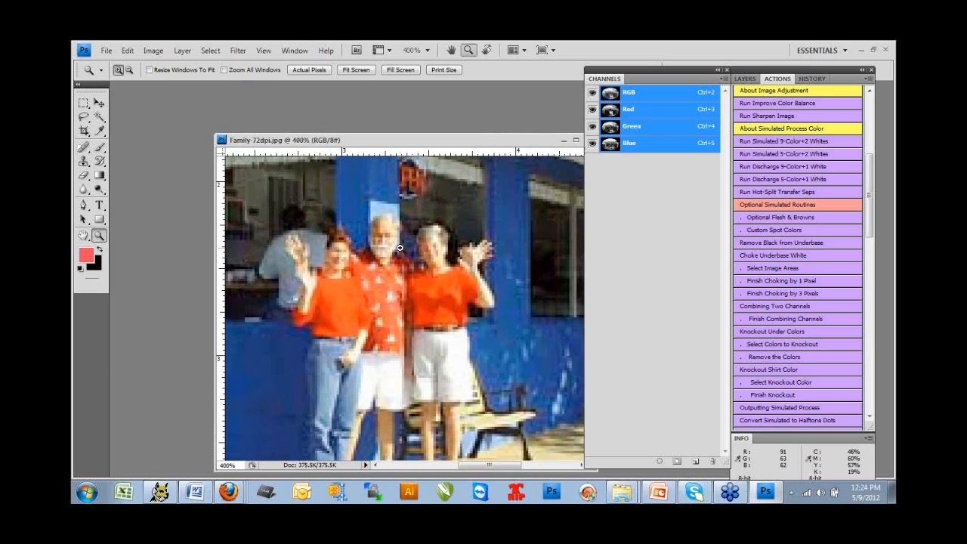
pyautogui.click(341, 161)
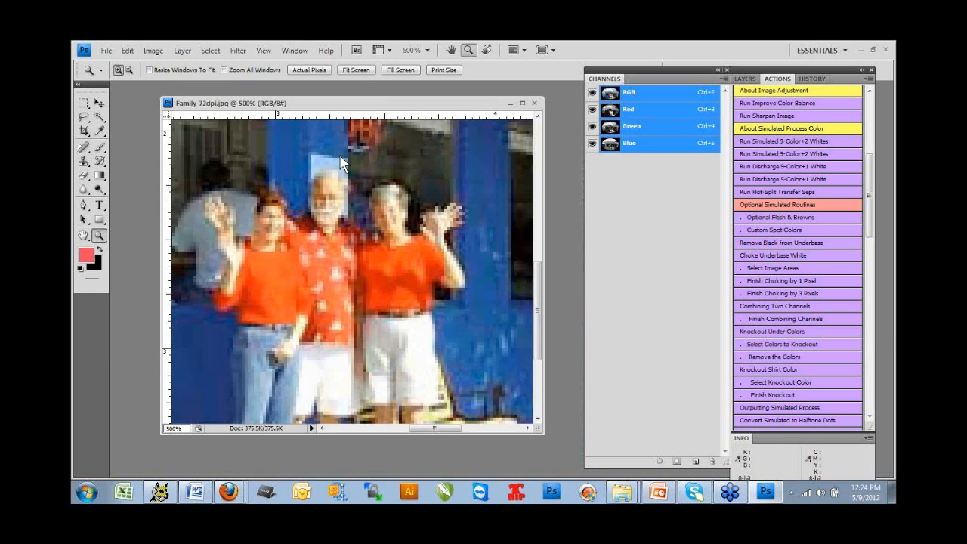
# Step: Inspect the family's faces in Family-72dpi.jpg close up, and pull back to 200% to see the diner around them
pyautogui.click(337, 207)
pyautogui.click(336, 207)
pyautogui.press('alt')
pyautogui.keyDown('alt'); pyautogui.click(335, 208); pyautogui.keyUp('alt')
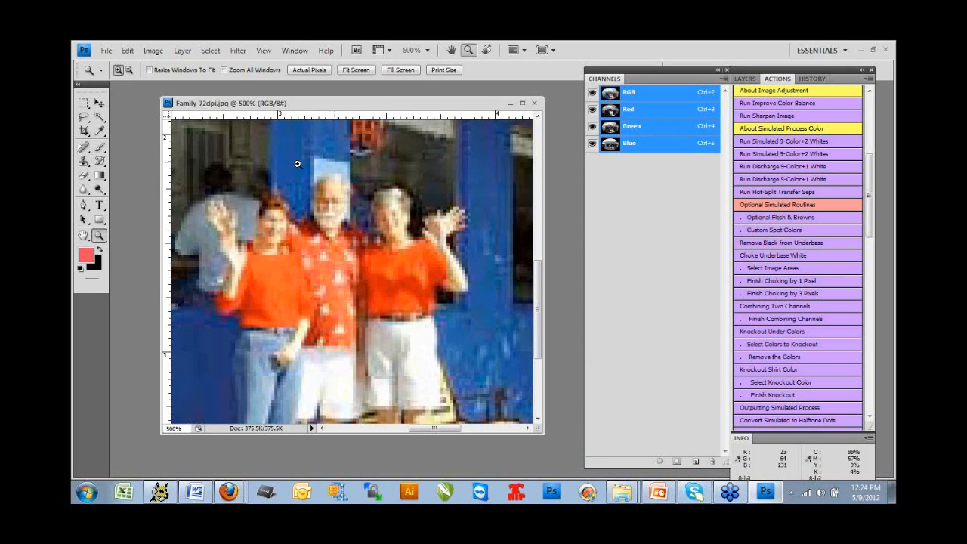
pyautogui.press('alt')
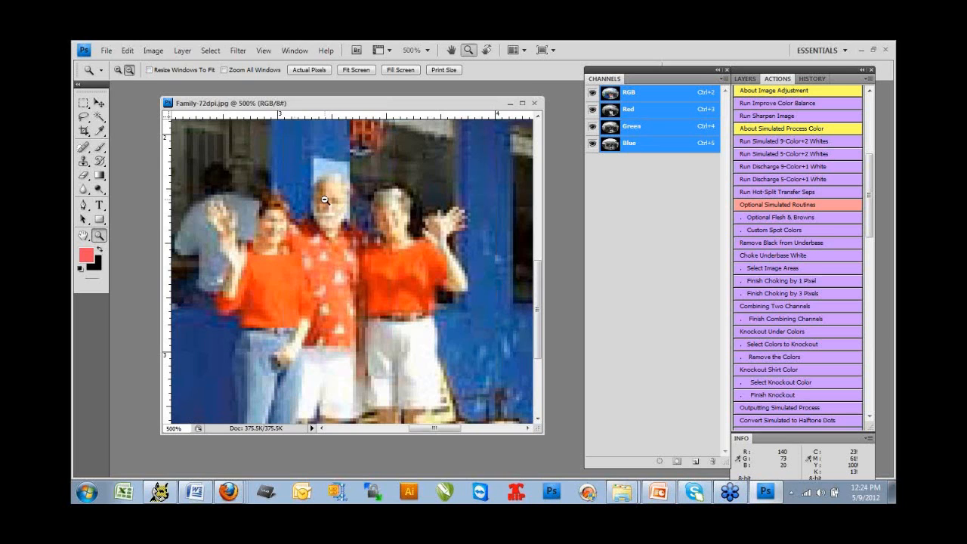
pyautogui.keyDown('alt'); pyautogui.click(324, 199); pyautogui.keyUp('alt')
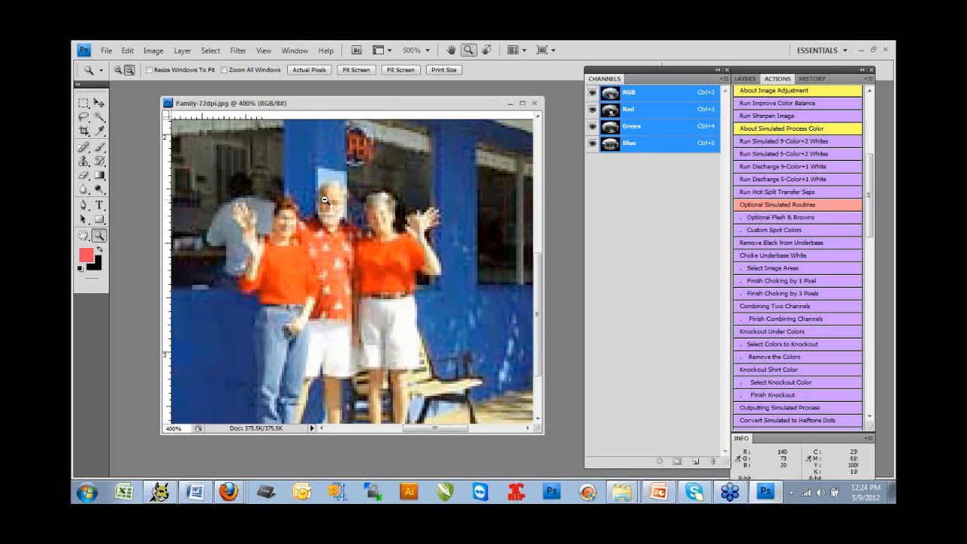
pyautogui.keyDown('alt'); pyautogui.click(324, 199); pyautogui.keyUp('alt')
pyautogui.keyDown('alt'); pyautogui.click(324, 200); pyautogui.keyUp('alt')
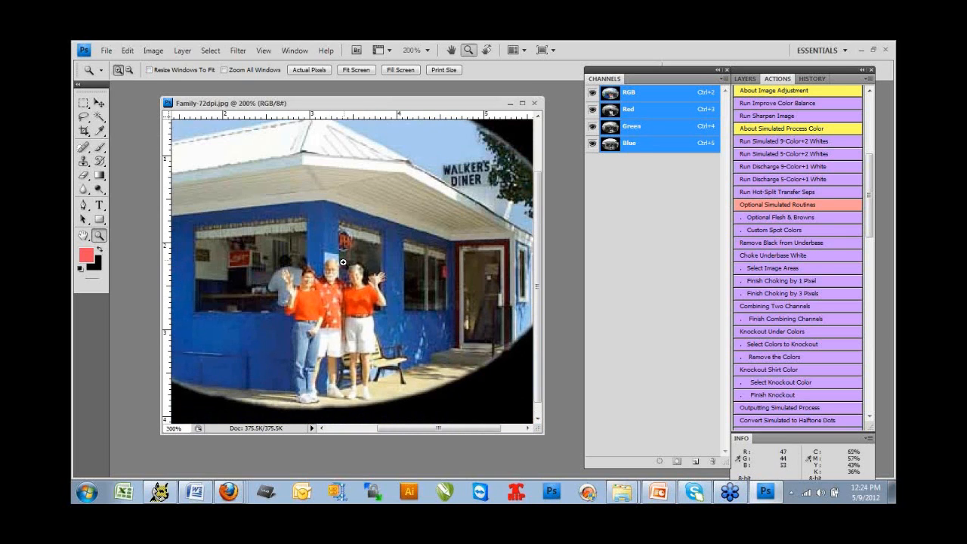
pyautogui.keyDown('alt'); pyautogui.click(371, 301); pyautogui.keyUp('alt')
pyautogui.click(371, 301)
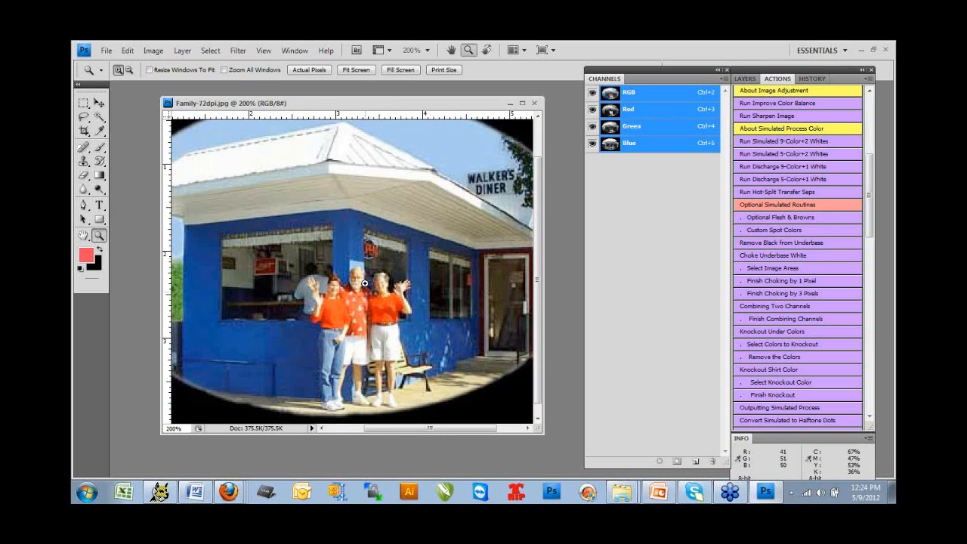
# Step: Examine the pixelation of the three people in Family-72dpi.jpg at up to 600%, and return to 500%
pyautogui.click(365, 284)
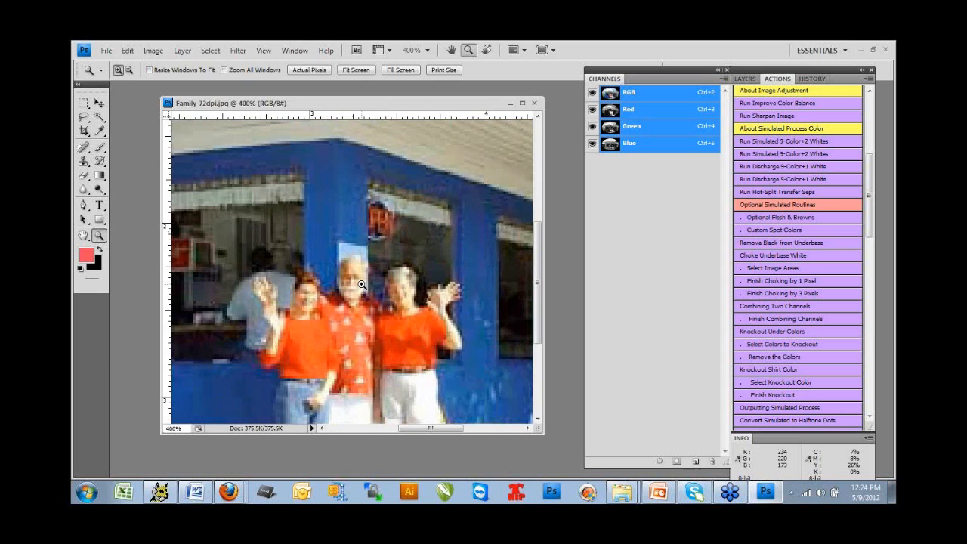
pyautogui.click(362, 285)
pyautogui.click(356, 288)
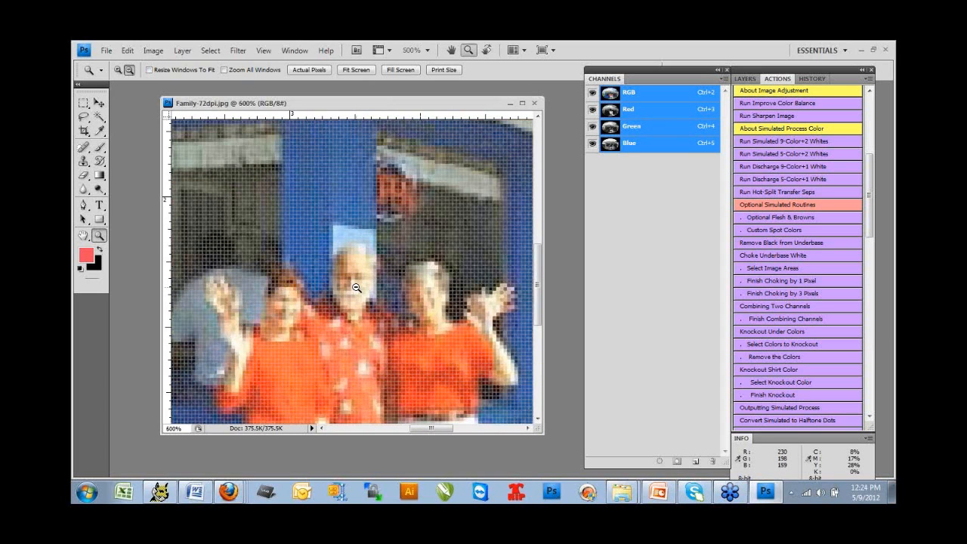
pyautogui.keyDown('alt'); pyautogui.click(356, 287); pyautogui.keyUp('alt')
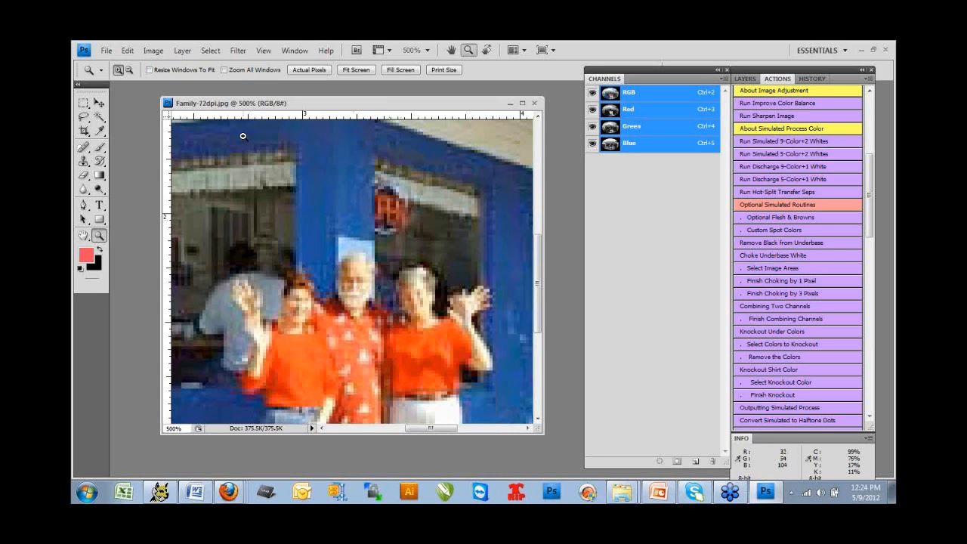
# Step: Examine the individual pixels of the blue wall above the bearded man's head at up to 1600%
pyautogui.click(354, 200)
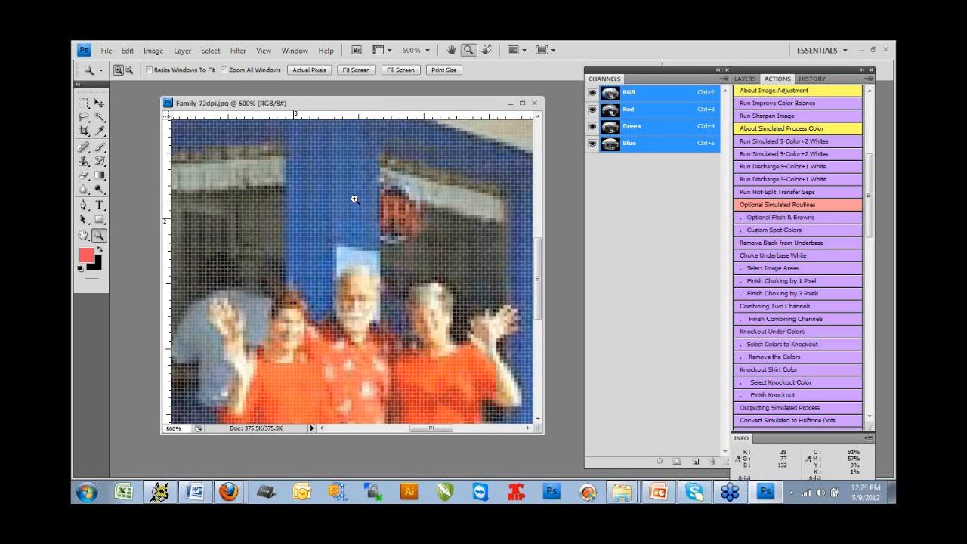
pyautogui.click(355, 199)
pyautogui.click(353, 197)
pyautogui.click(354, 197)
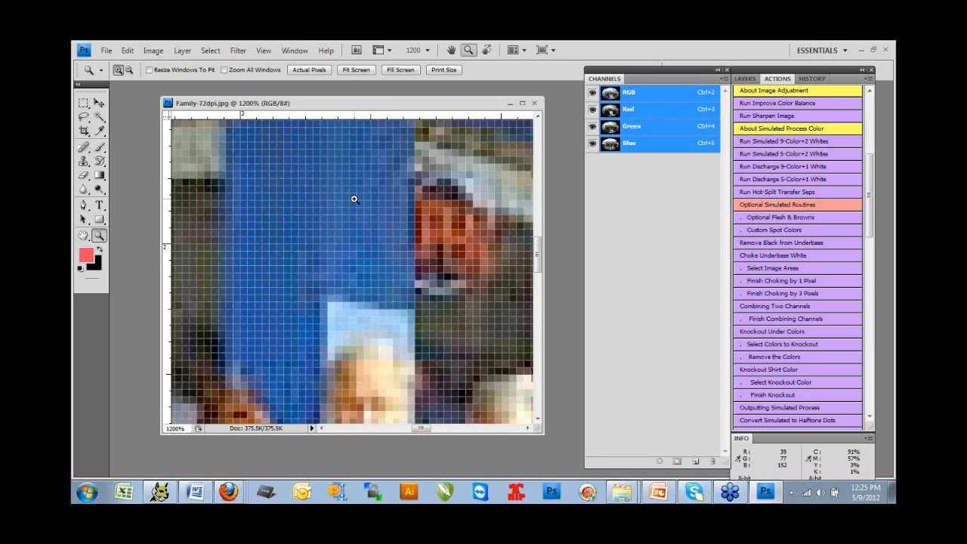
pyautogui.click(338, 191)
# Step: Review the family at 400%, from their heads down to their feet and back to the faces
pyautogui.press('alt')
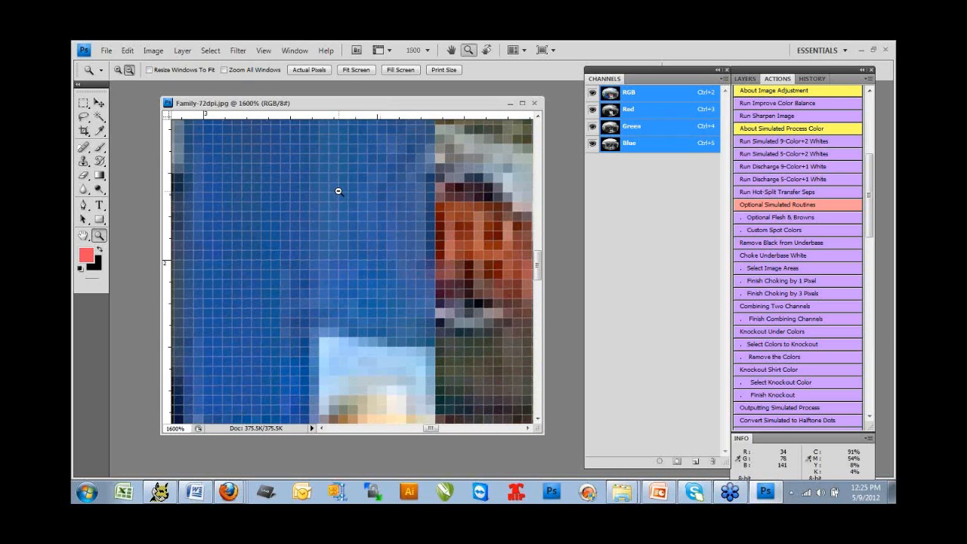
pyautogui.keyDown('alt'); pyautogui.click(341, 196); pyautogui.keyUp('alt')
pyautogui.keyDown('alt'); pyautogui.click(341, 198); pyautogui.keyUp('alt')
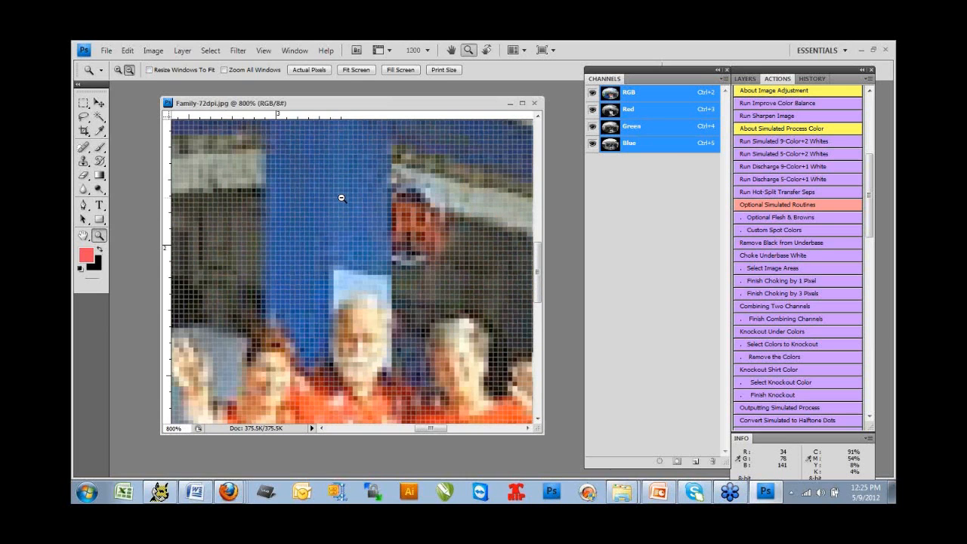
pyautogui.keyDown('alt'); pyautogui.click(341, 198); pyautogui.keyUp('alt')
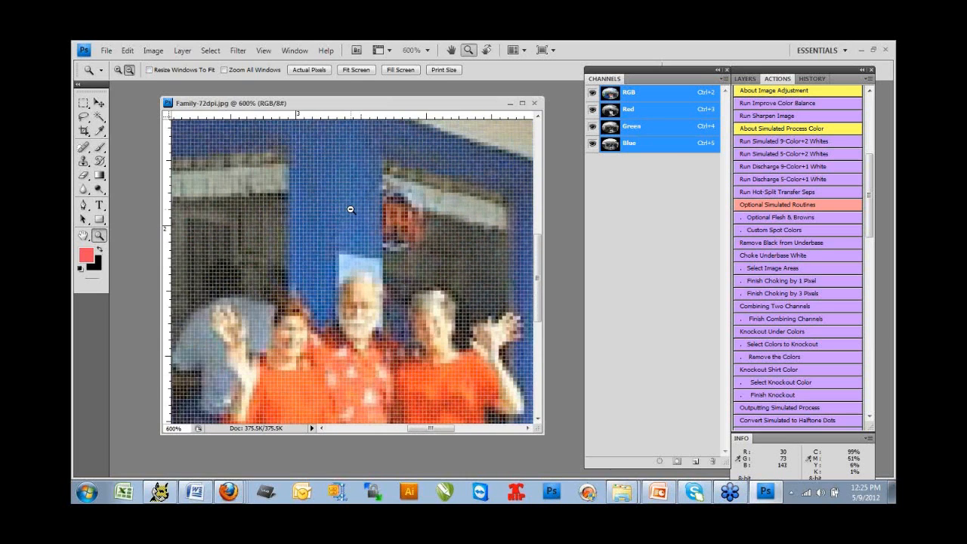
pyautogui.keyDown('alt'); pyautogui.click(350, 209); pyautogui.keyUp('alt')
pyautogui.moveTo(539, 268); pyautogui.dragTo(541, 316)
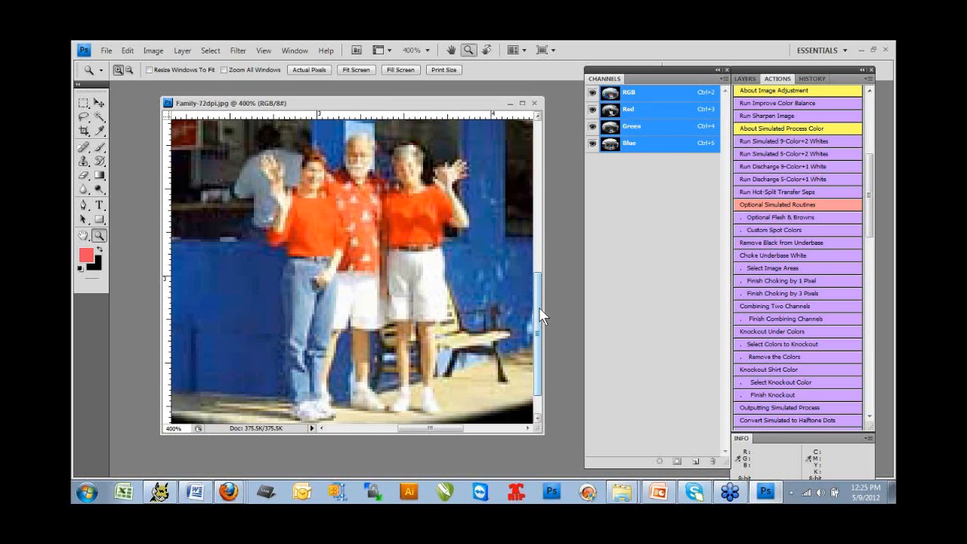
pyautogui.moveTo(540, 305); pyautogui.dragTo(539, 266)
# Step: Resample Family-72dpi.jpg to 300 pixels/inch at a document width of 13 inches, keeping proportions constrained
pyautogui.click(153, 50)
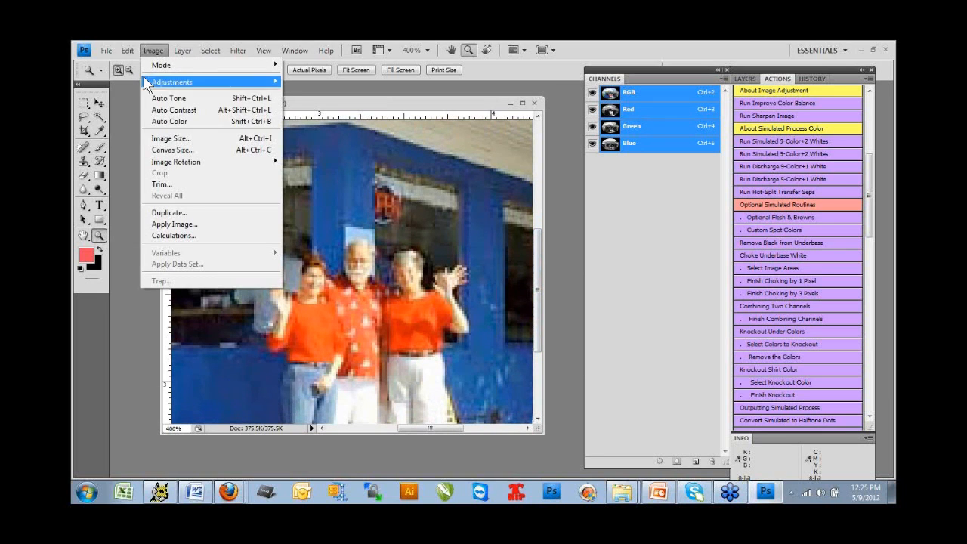
pyautogui.click(161, 144)
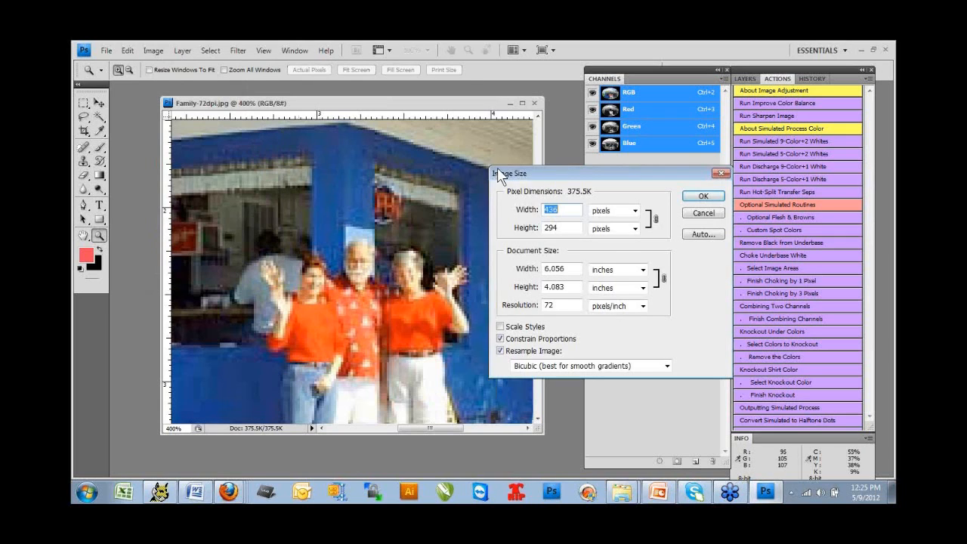
pyautogui.doubleClick(564, 306)
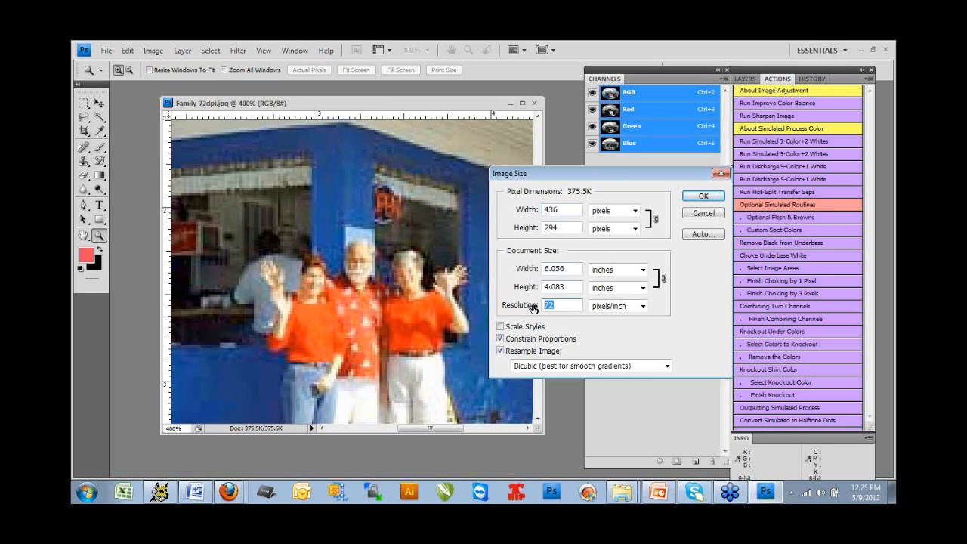
pyautogui.write('300')
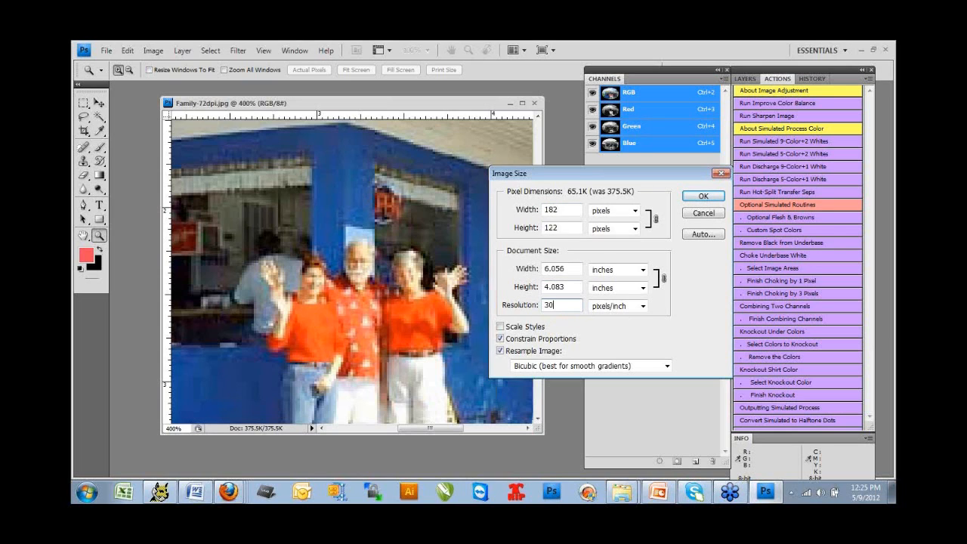
pyautogui.doubleClick(568, 270)
pyautogui.write('13')
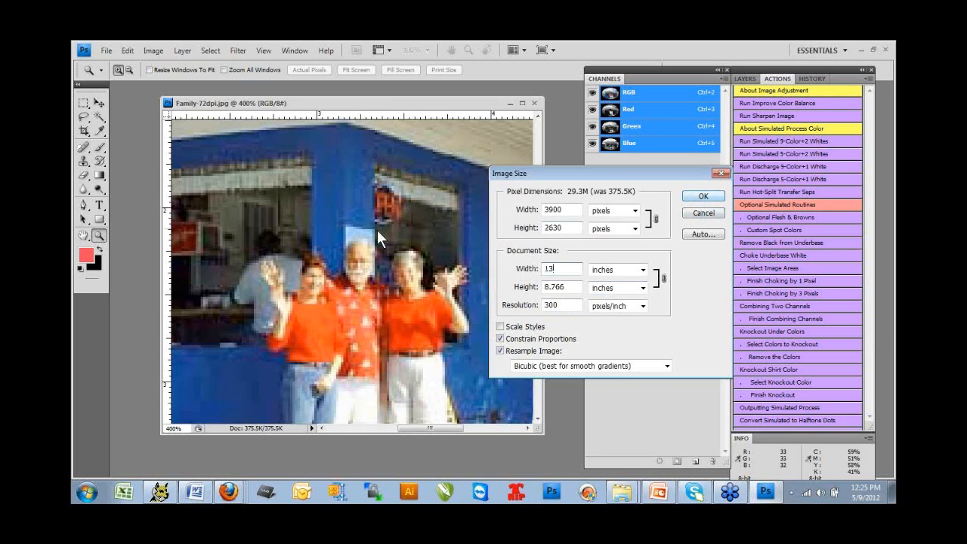
pyautogui.click(702, 198)
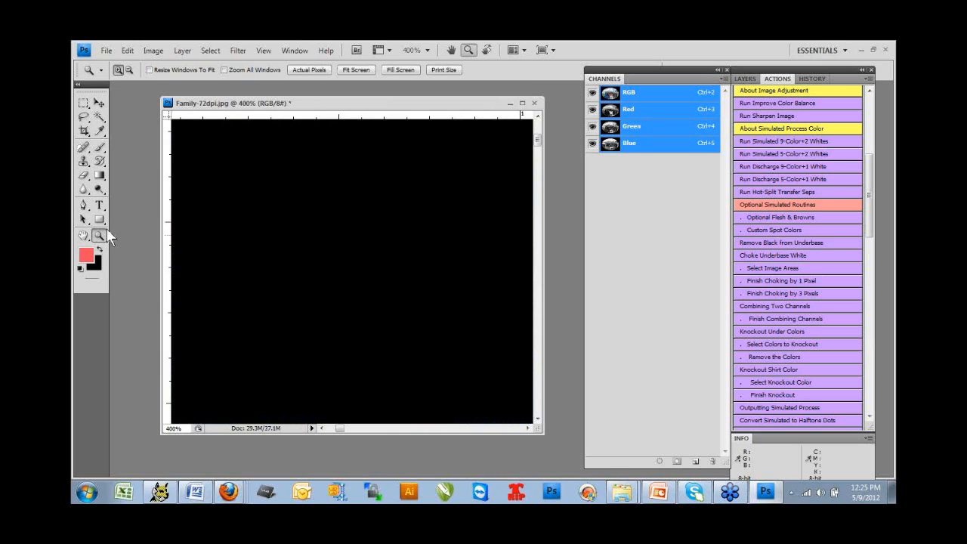
# Step: Fit the enlarged family photo on screen, and examine the three people's faces at up to 100%
pyautogui.rightClick(370, 217)
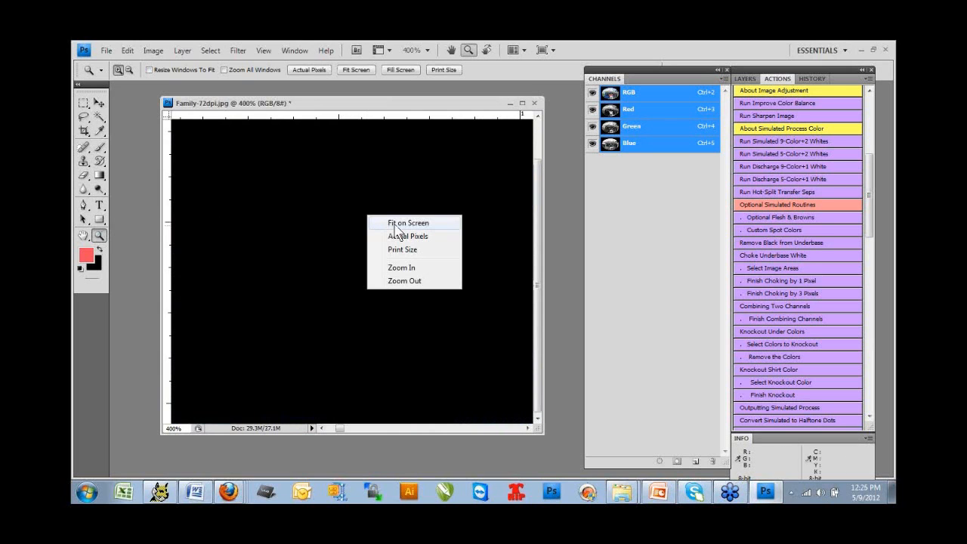
pyautogui.click(395, 224)
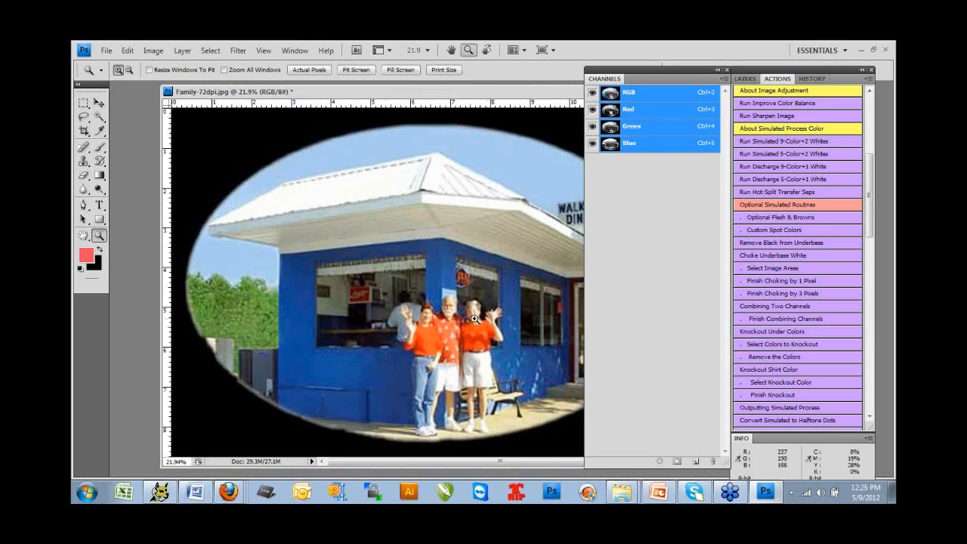
pyautogui.moveTo(475, 319); pyautogui.dragTo(474, 319)
pyautogui.moveTo(485, 90); pyautogui.dragTo(442, 84)
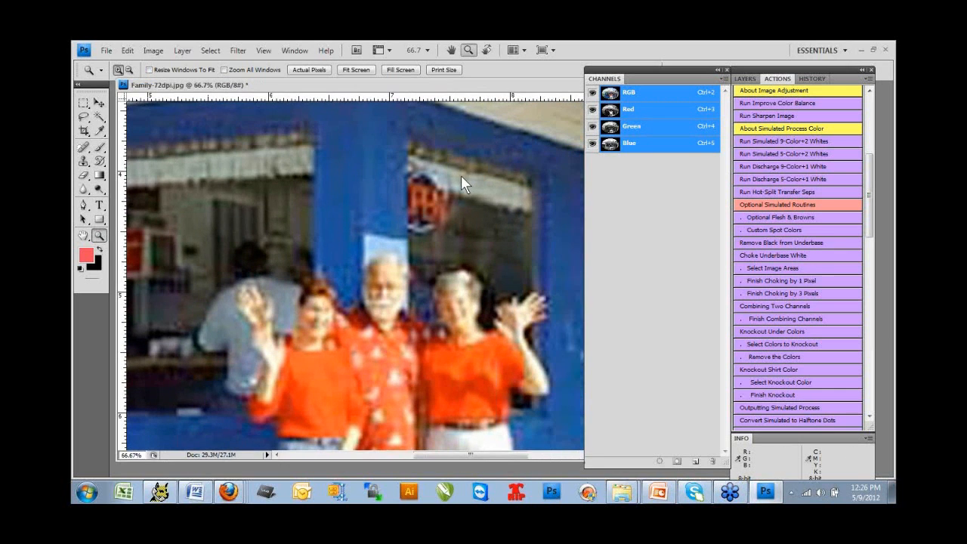
pyautogui.click(392, 293)
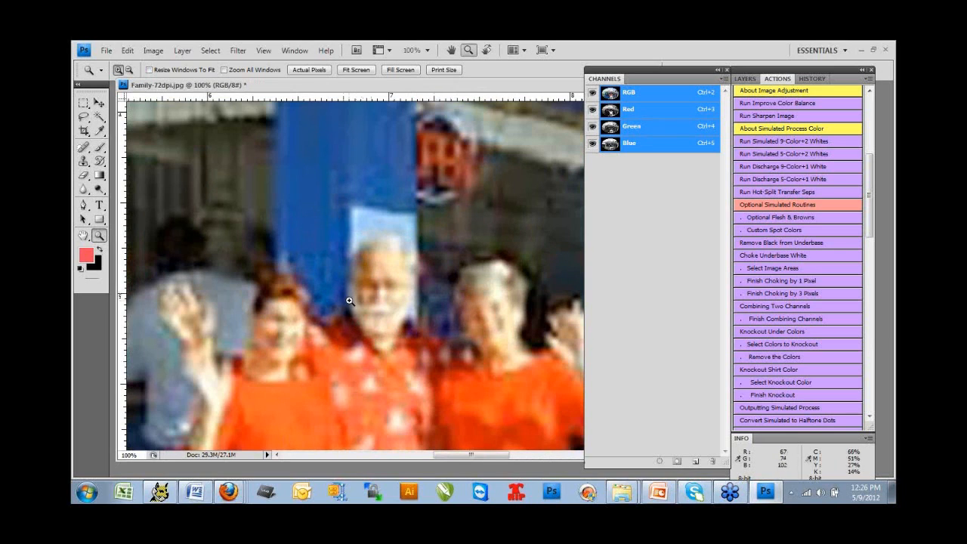
# Step: Review the photo's image size, view its resolution in pixels/cm and again in pixels/inch, and leave the size settings without applying them
pyautogui.click(153, 51)
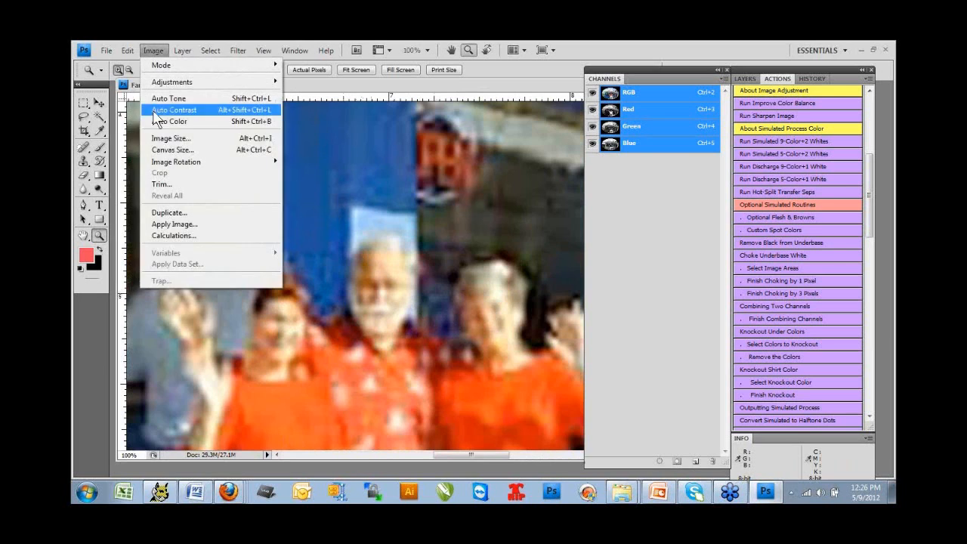
pyautogui.click(170, 138)
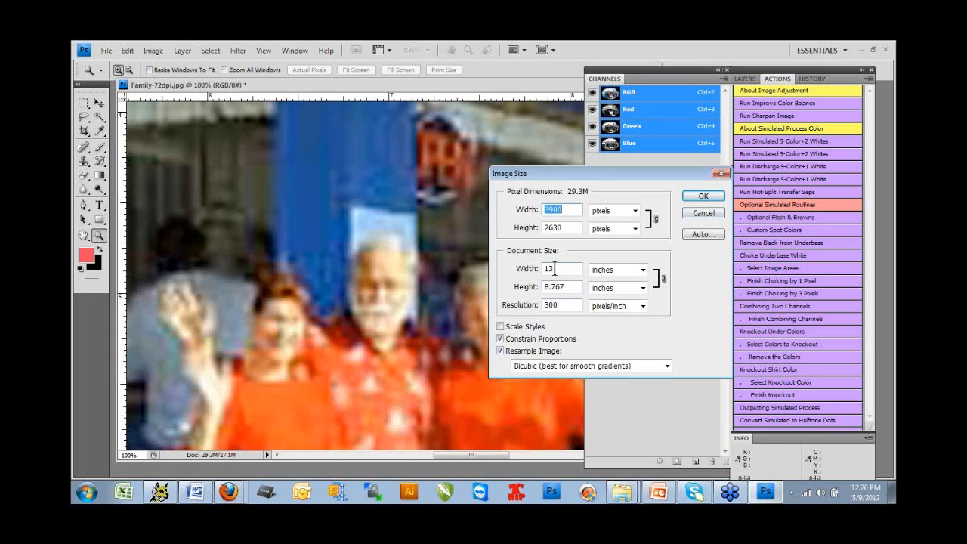
pyautogui.click(624, 307)
pyautogui.click(618, 320)
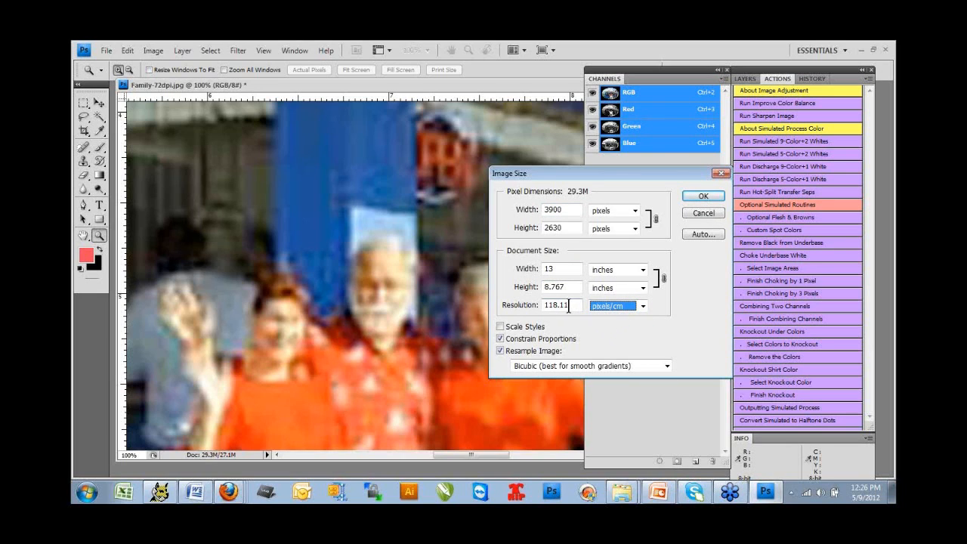
pyautogui.click(610, 305)
pyautogui.click(610, 315)
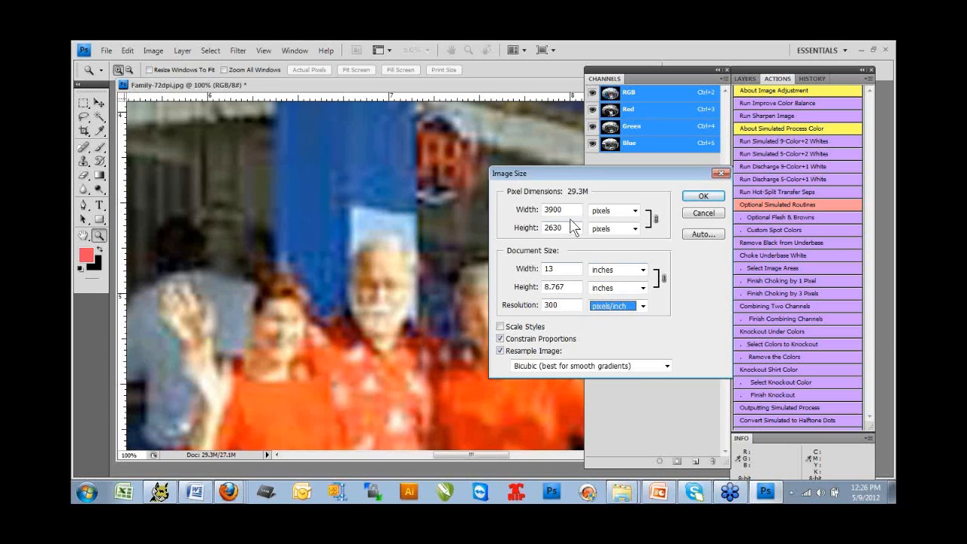
pyautogui.click(703, 214)
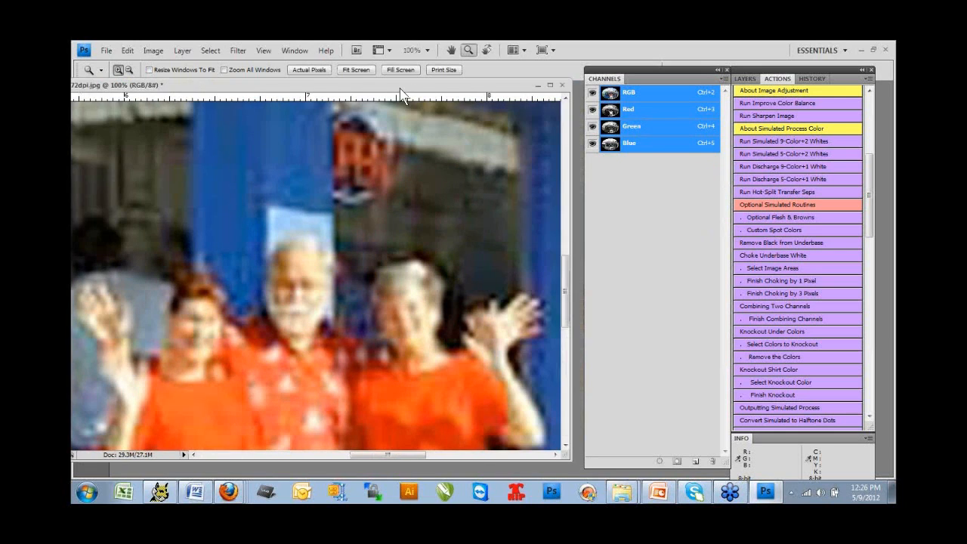
# Step: Close Family-72dpi.jpg and bring the DuckStamp.jpg document into the workspace
pyautogui.hotkey('ctrl', 'w')
pyautogui.click(460, 212)
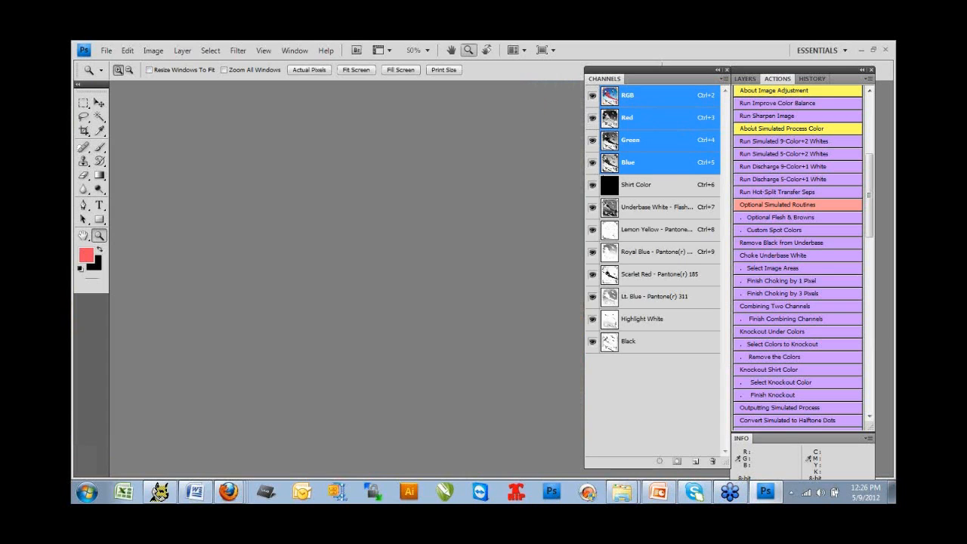
pyautogui.moveTo(895, 311); pyautogui.dragTo(373, 128)
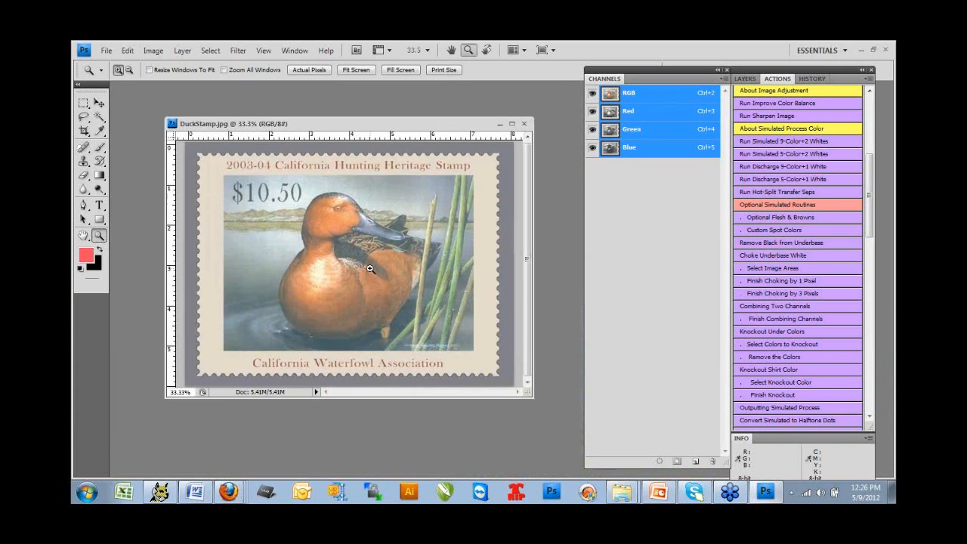
# Step: Enlarge DuckStamp.jpg to 50% and frame the whole duck and the price in its window
pyautogui.click(370, 267)
pyautogui.moveTo(575, 460); pyautogui.dragTo(578, 464)
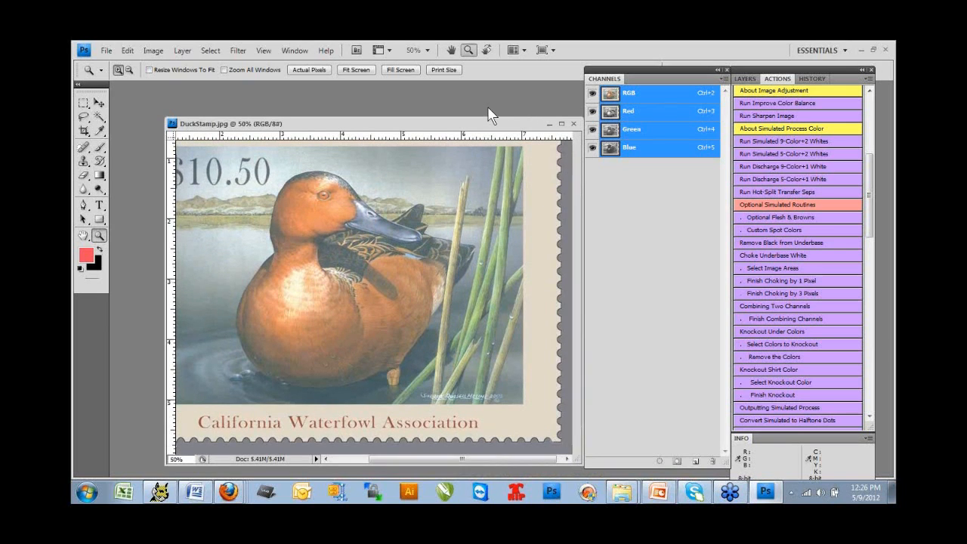
pyautogui.moveTo(488, 123); pyautogui.dragTo(487, 105)
pyautogui.moveTo(460, 441); pyautogui.dragTo(444, 445)
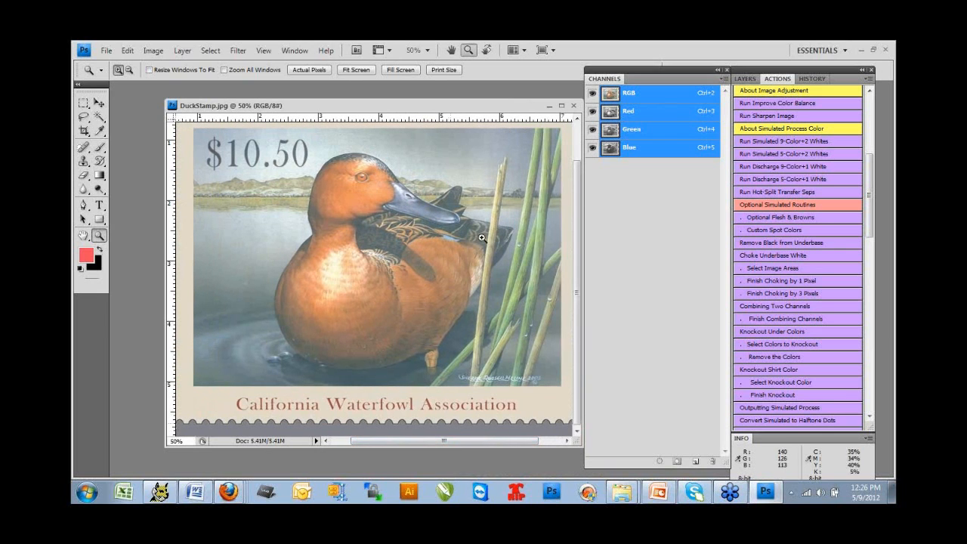
pyautogui.moveTo(486, 107); pyautogui.dragTo(474, 106)
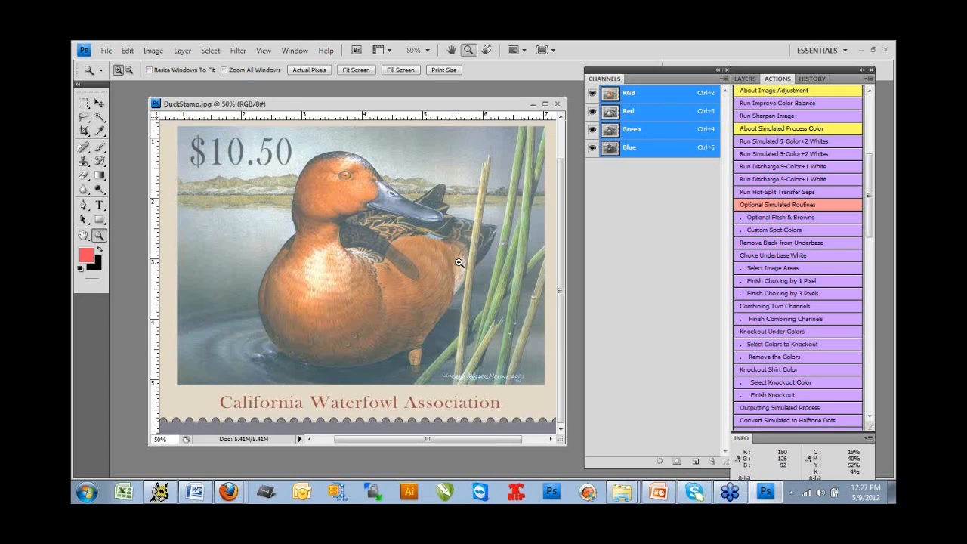
# Step: Shape an RGB contrast curve for DuckStamp.jpg by anchoring the midtones, lowering the shadows, and raising the highlights to input 201, output 231
pyautogui.click(159, 52)
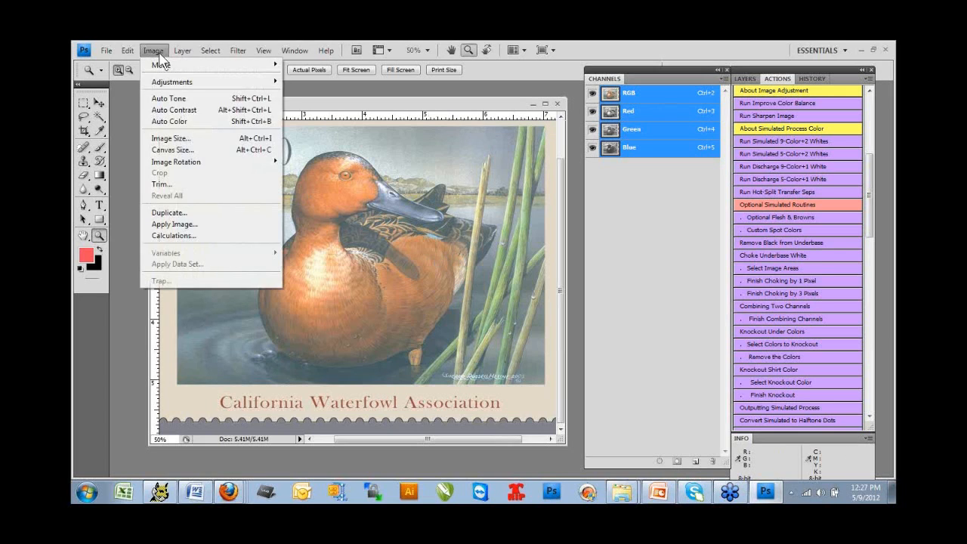
pyautogui.moveTo(156, 82)
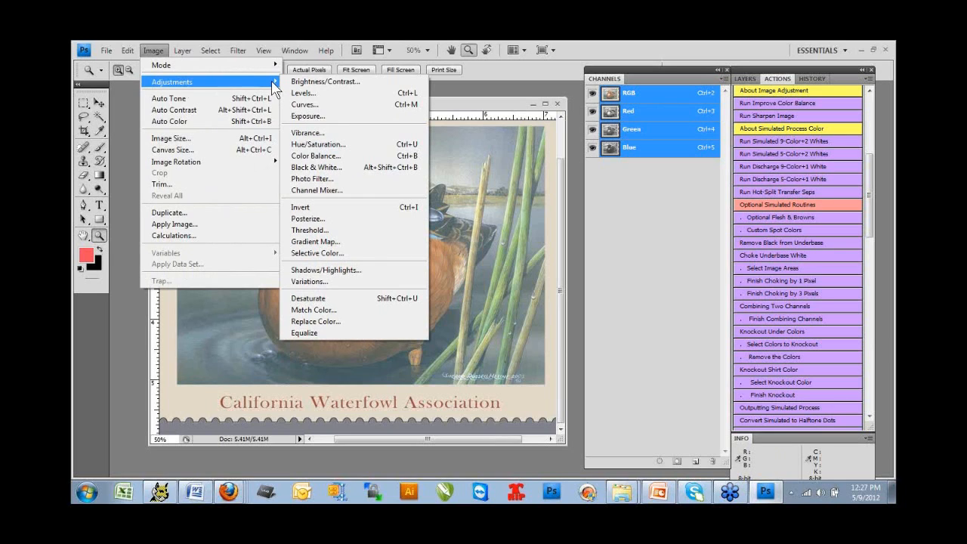
pyautogui.click(313, 107)
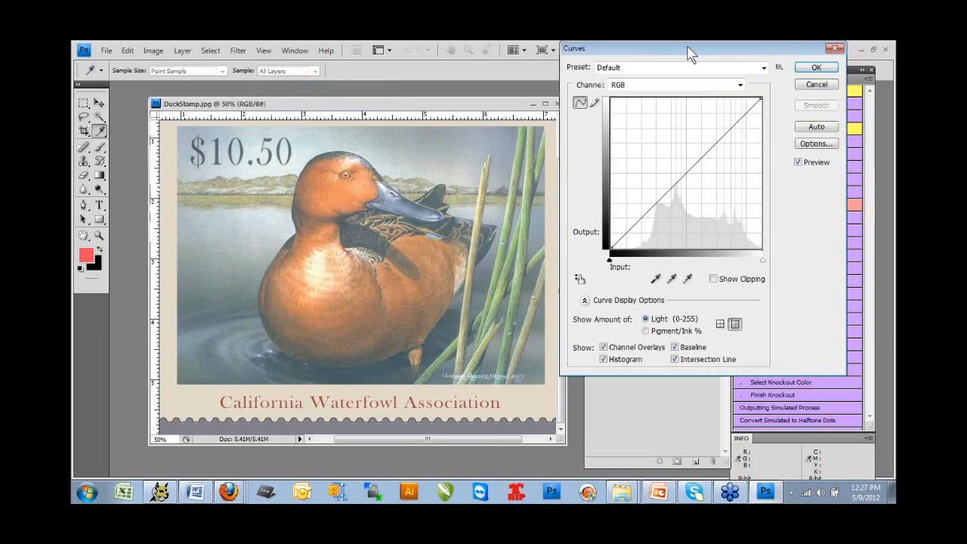
pyautogui.moveTo(669, 63); pyautogui.dragTo(561, 145)
pyautogui.moveTo(565, 261)
pyautogui.mouseDown()
pyautogui.moveTo(552, 224)
pyautogui.moveTo(598, 268)
pyautogui.moveTo(548, 229)
pyautogui.moveTo(592, 270)
pyautogui.moveTo(575, 254)
pyautogui.mouseUp()
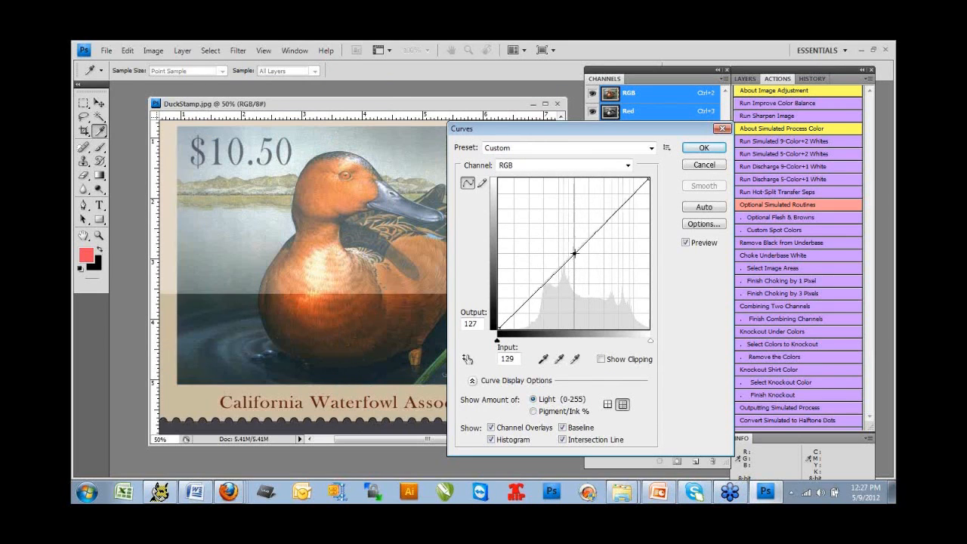
pyautogui.moveTo(545, 282); pyautogui.dragTo(548, 297)
pyautogui.moveTo(626, 197); pyautogui.dragTo(617, 194)
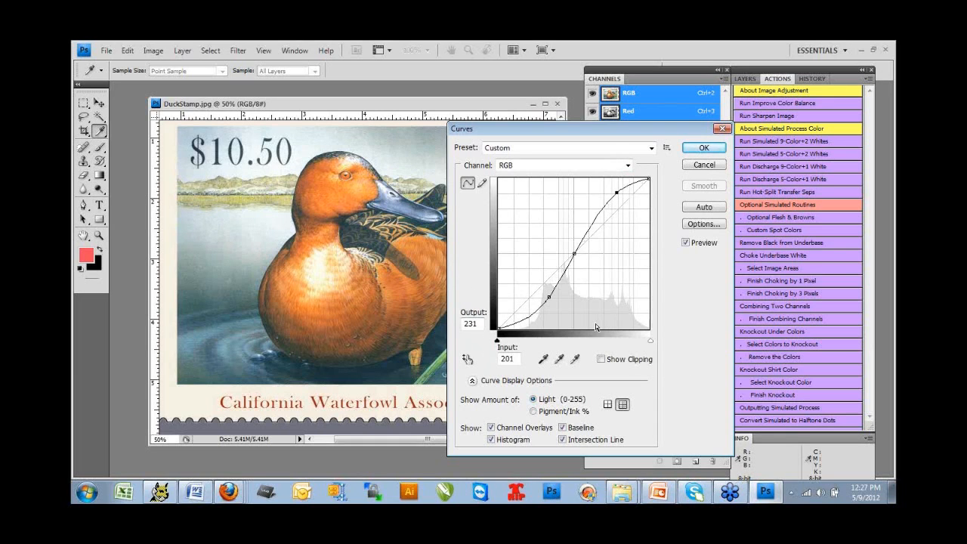
# Step: Compare the duck stamp with and without the Curves adjustment, and apply it
pyautogui.click(686, 242)
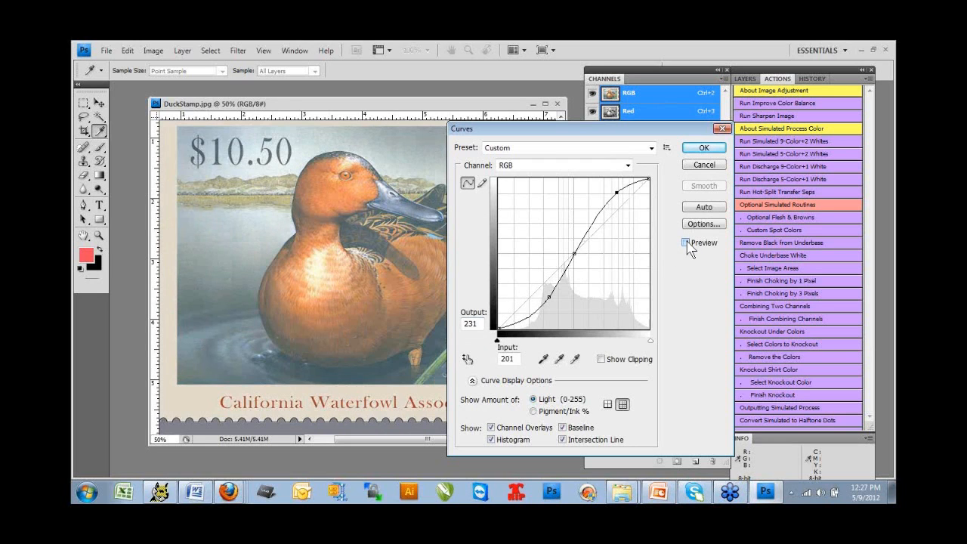
pyautogui.click(686, 242)
pyautogui.click(686, 243)
pyautogui.click(686, 242)
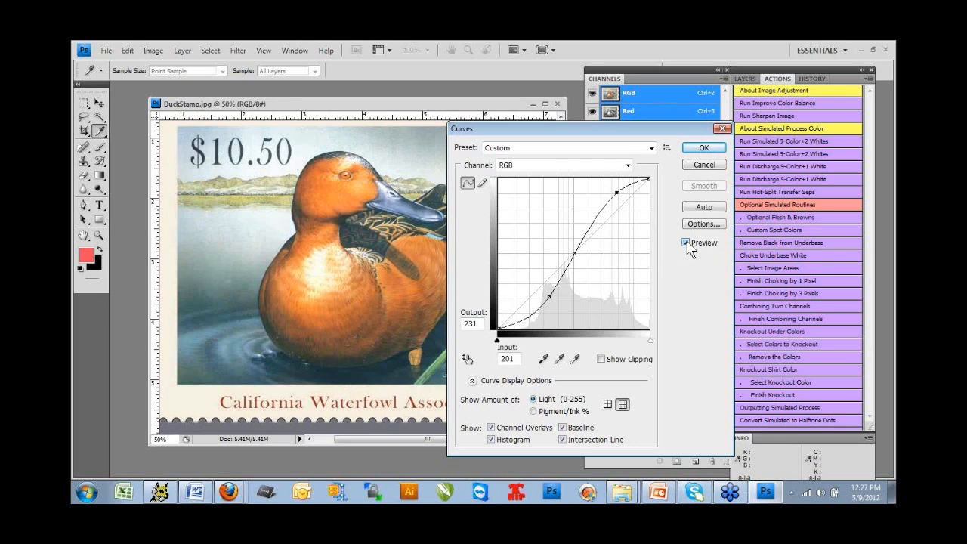
pyautogui.click(704, 148)
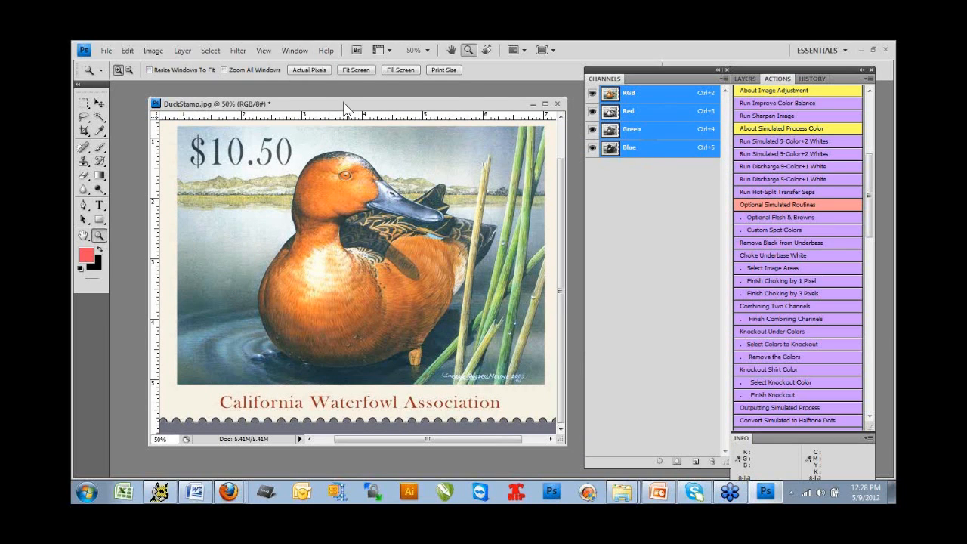
# Step: Set up an Unsharp Mask on the duck stamp with amount 158%, radius 1.3 pixels and threshold 6, and compare its preview
pyautogui.moveTo(334, 103); pyautogui.dragTo(328, 102)
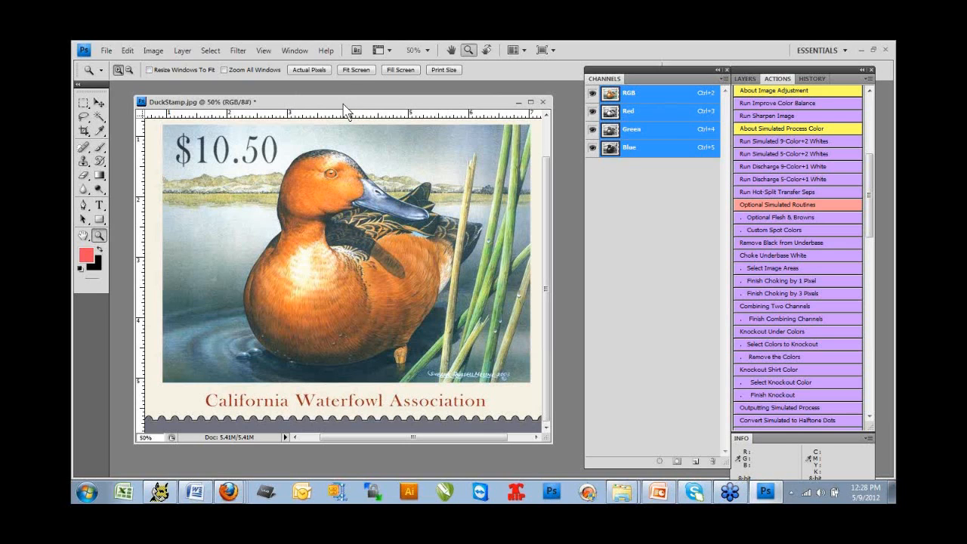
pyautogui.moveTo(343, 106); pyautogui.dragTo(332, 105)
pyautogui.click(238, 49)
pyautogui.moveTo(244, 220)
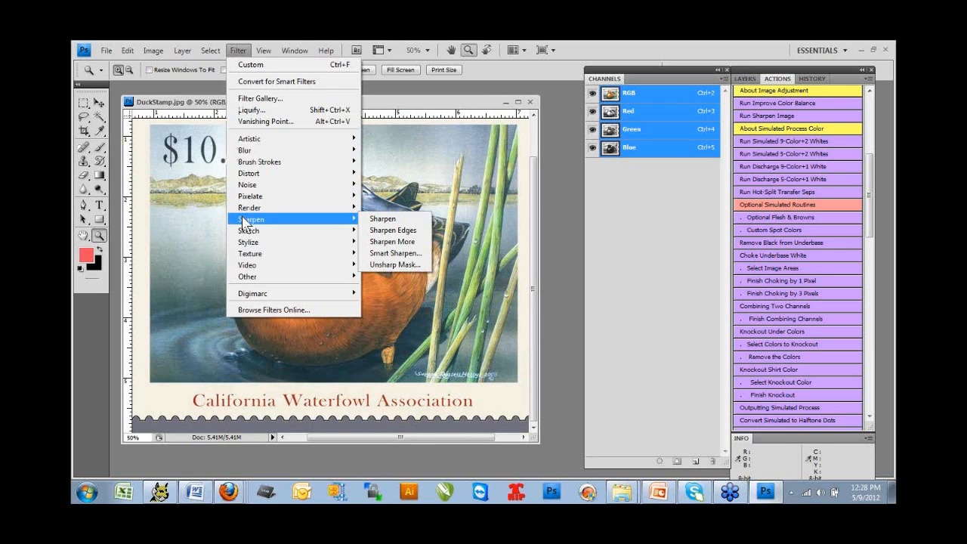
pyautogui.click(409, 264)
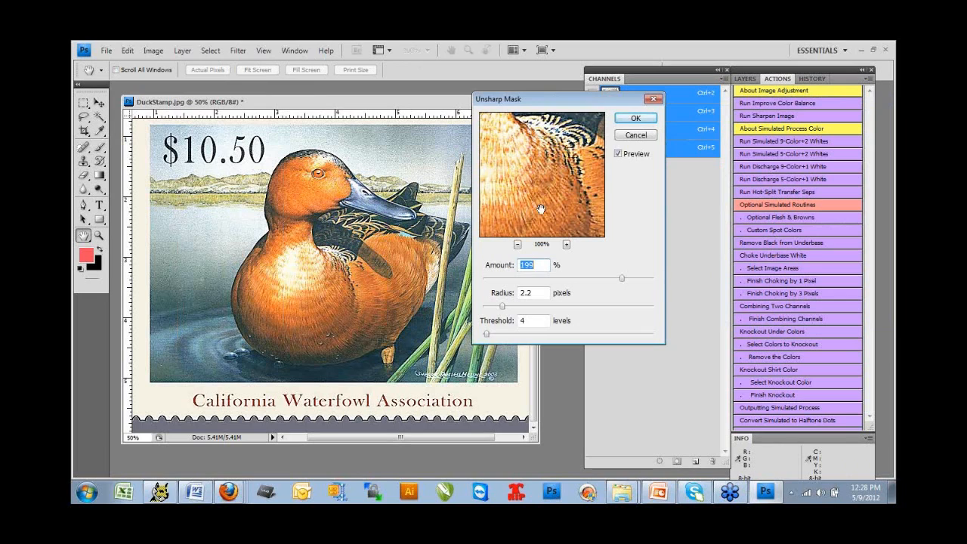
pyautogui.moveTo(622, 278); pyautogui.dragTo(602, 278)
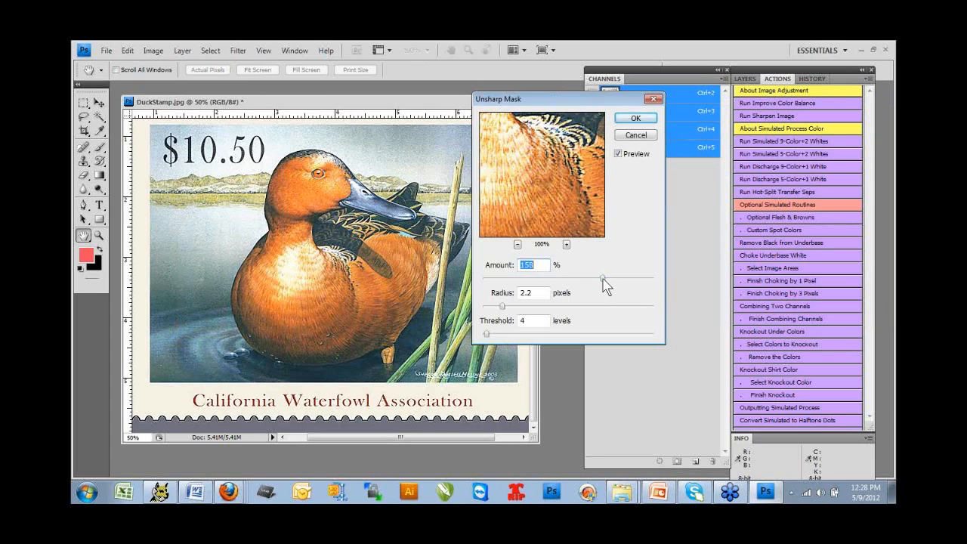
pyautogui.moveTo(502, 305); pyautogui.dragTo(489, 334)
pyautogui.write('6')
pyautogui.click(618, 154)
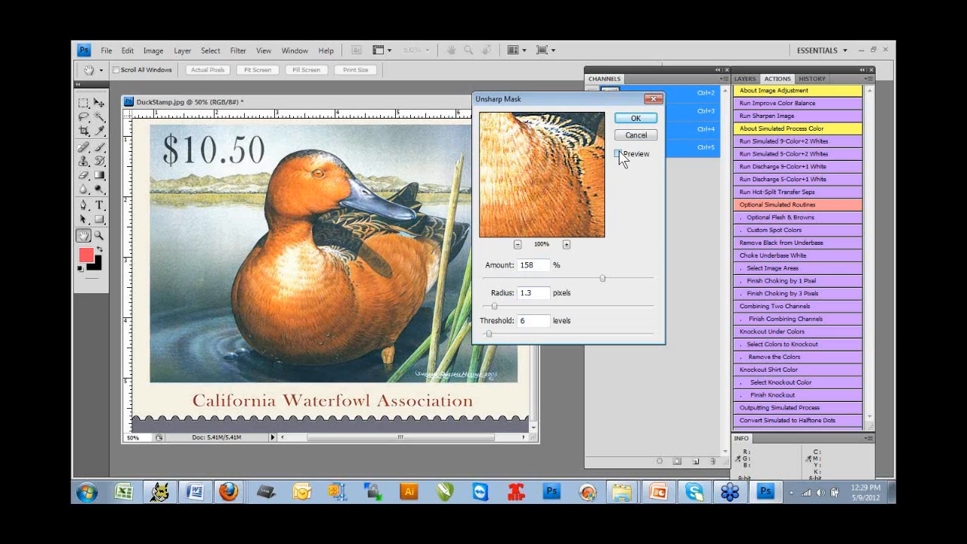
pyautogui.click(619, 154)
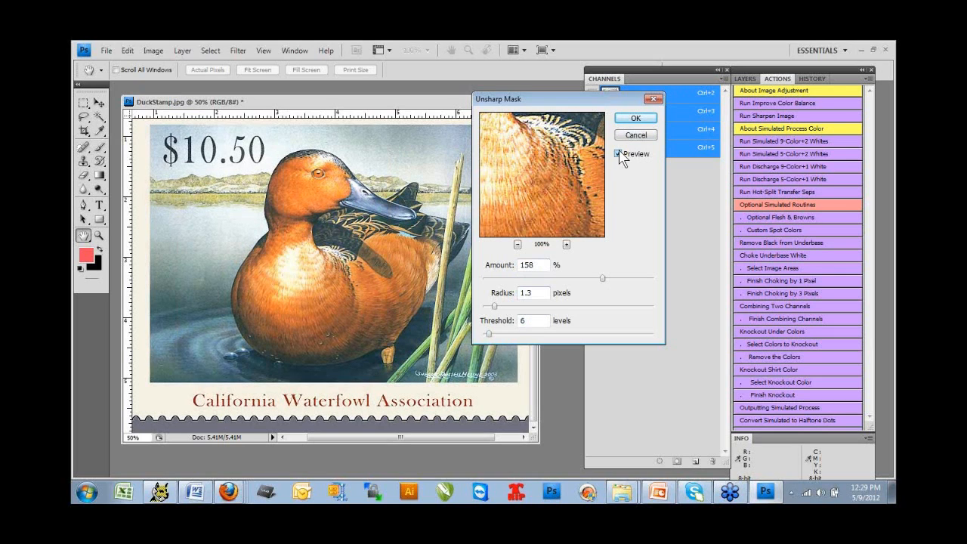
# Step: Try an Unsharp Mask amount of 298% on the duck stamp, comparing the image with and without it
pyautogui.moveTo(602, 278); pyautogui.dragTo(639, 278)
pyautogui.click(618, 154)
pyautogui.click(618, 154)
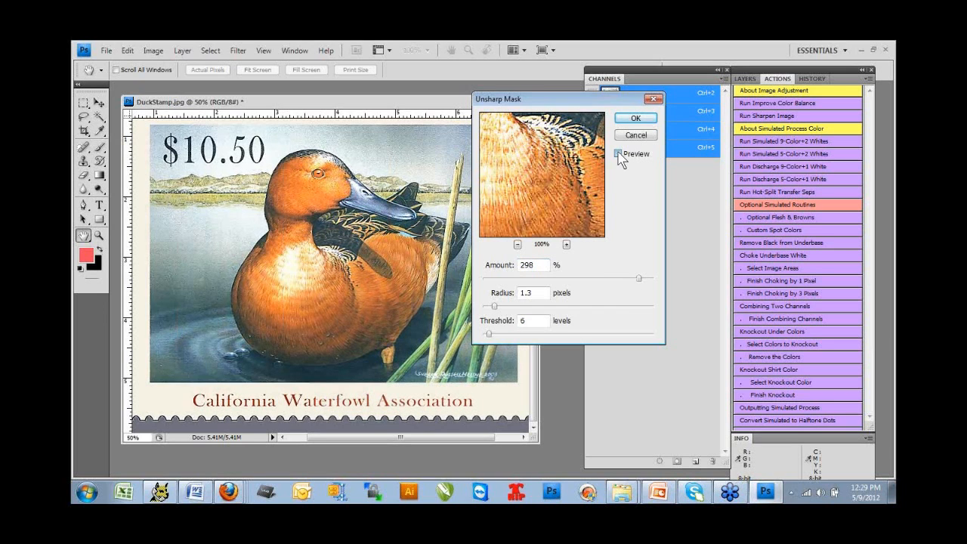
pyautogui.click(618, 154)
pyautogui.click(618, 154)
pyautogui.click(618, 154)
pyautogui.click(618, 154)
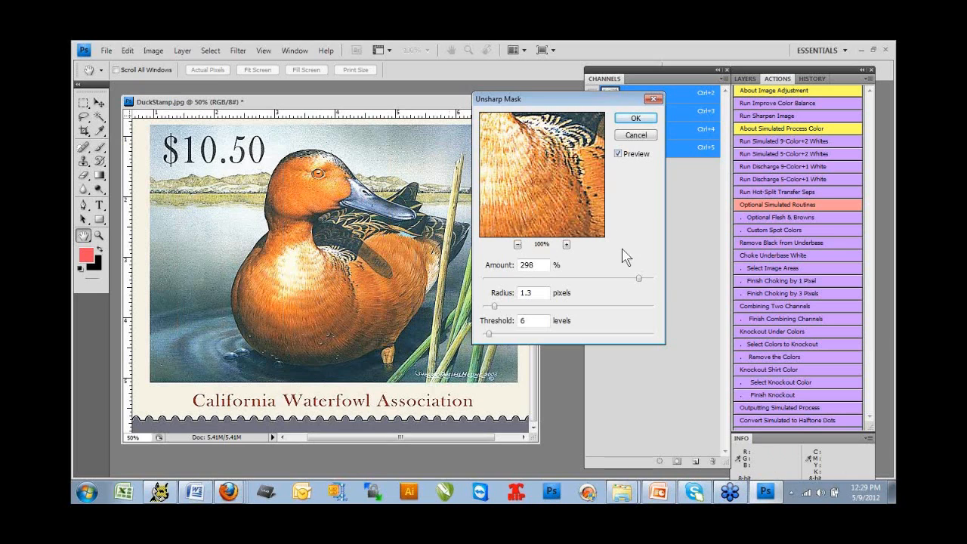
pyautogui.click(620, 154)
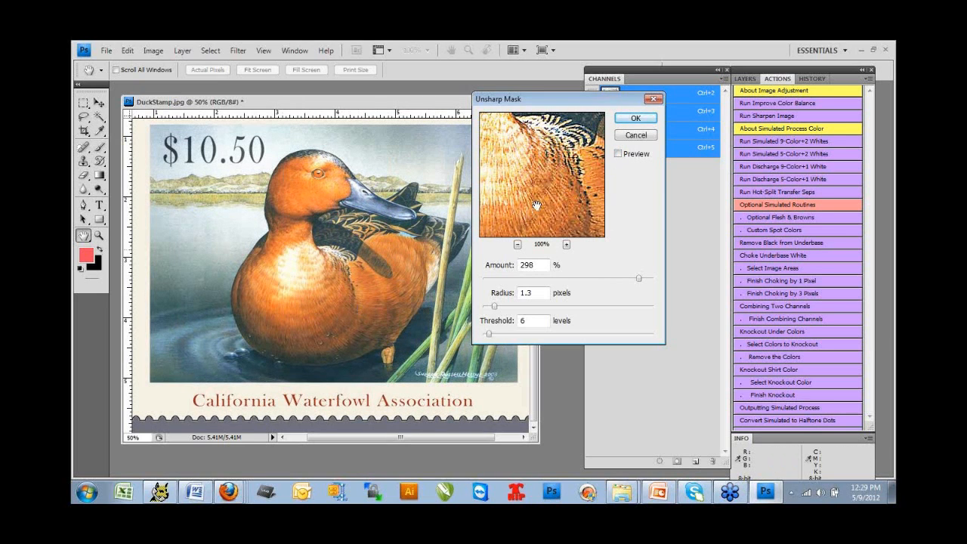
pyautogui.click(617, 155)
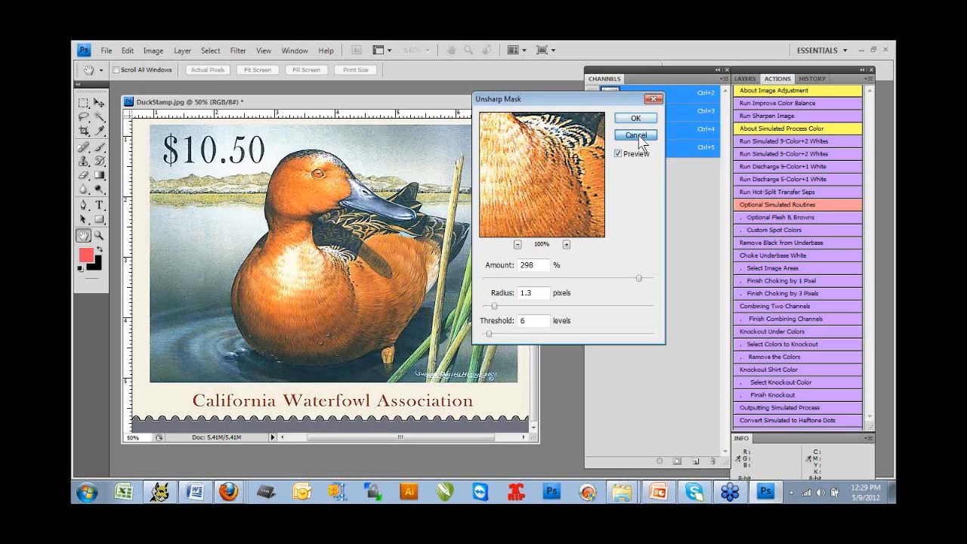
pyautogui.click(639, 138)
# Step: Close DuckStamp.jpg without saving its changes and switch to the PowerPoint slide show
pyautogui.click(530, 101)
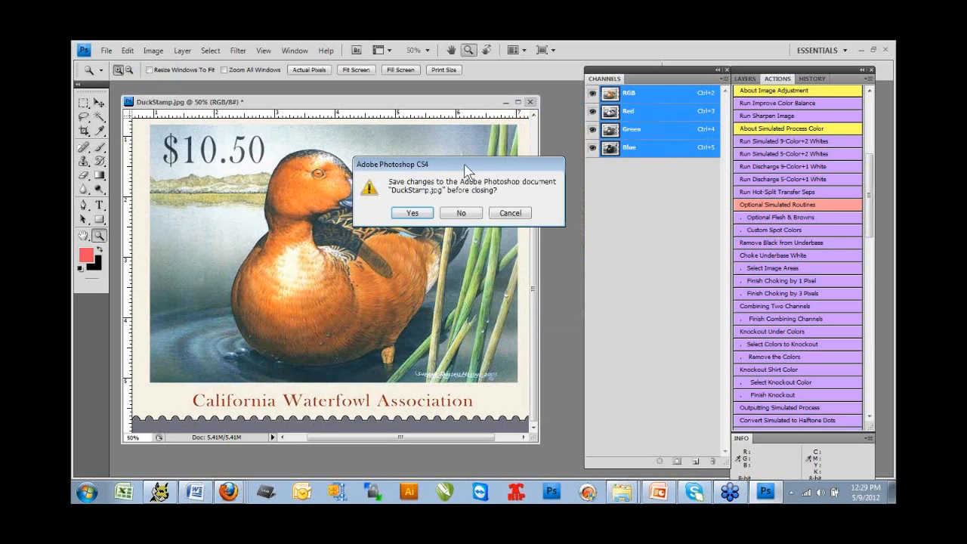
pyautogui.click(457, 213)
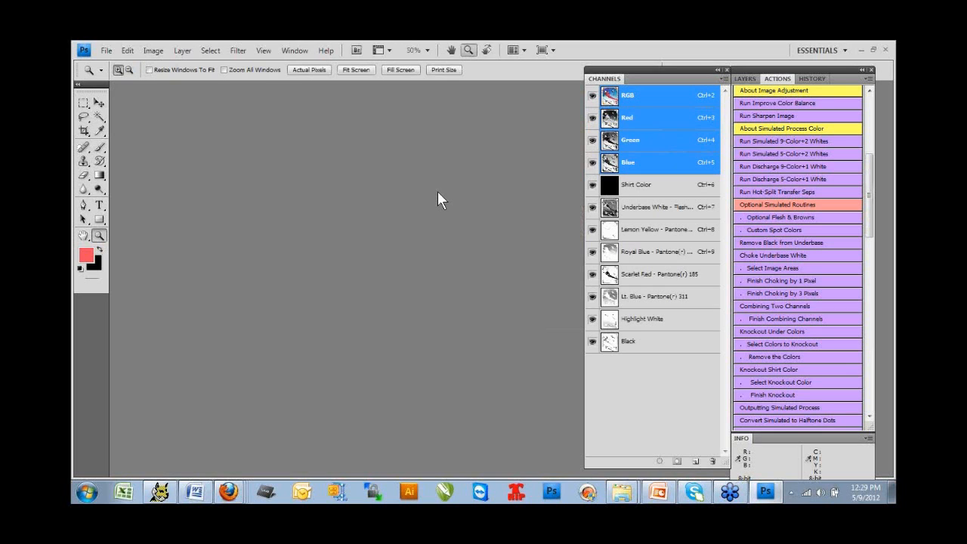
pyautogui.click(659, 492)
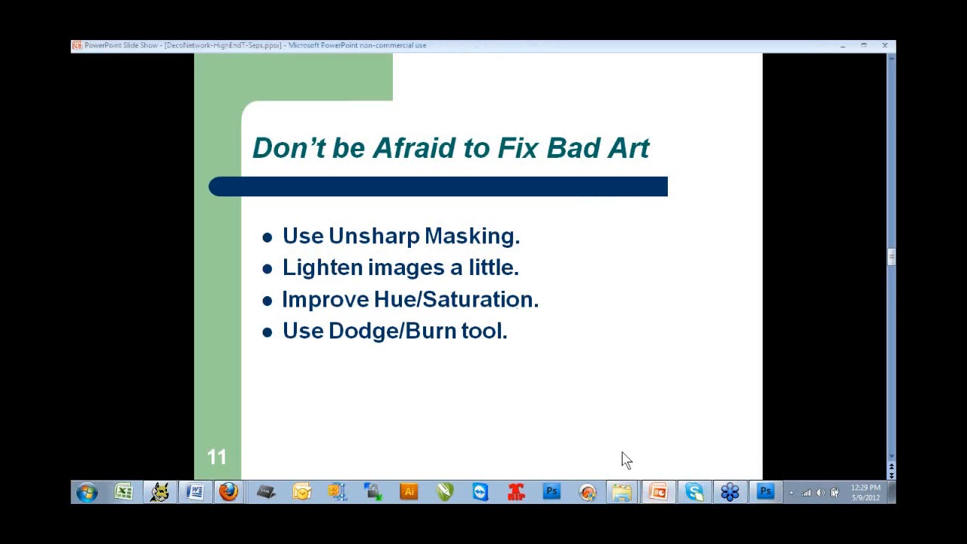
# Step: Switch back to Photoshop and bring the RedSun.jpg window into the workspace
pyautogui.moveTo(765, 495)
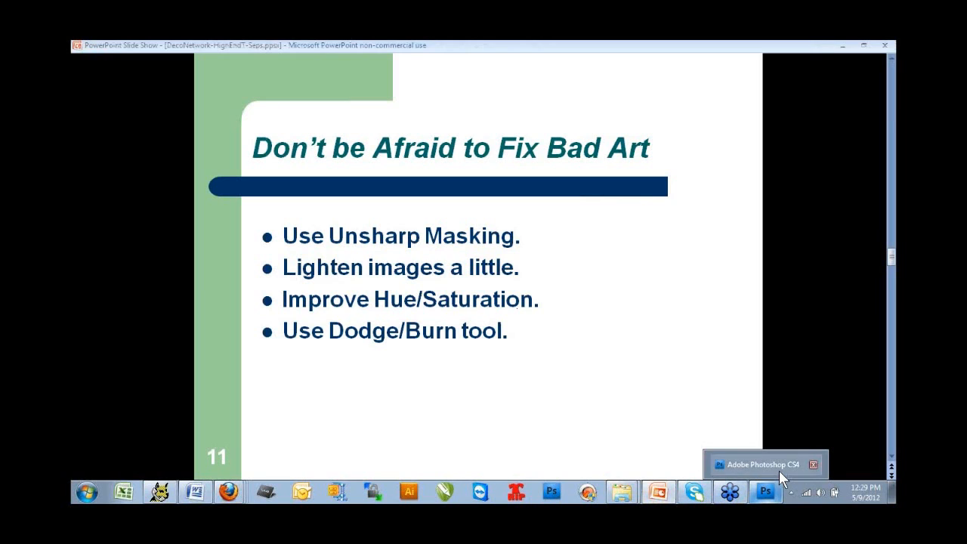
pyautogui.click(779, 470)
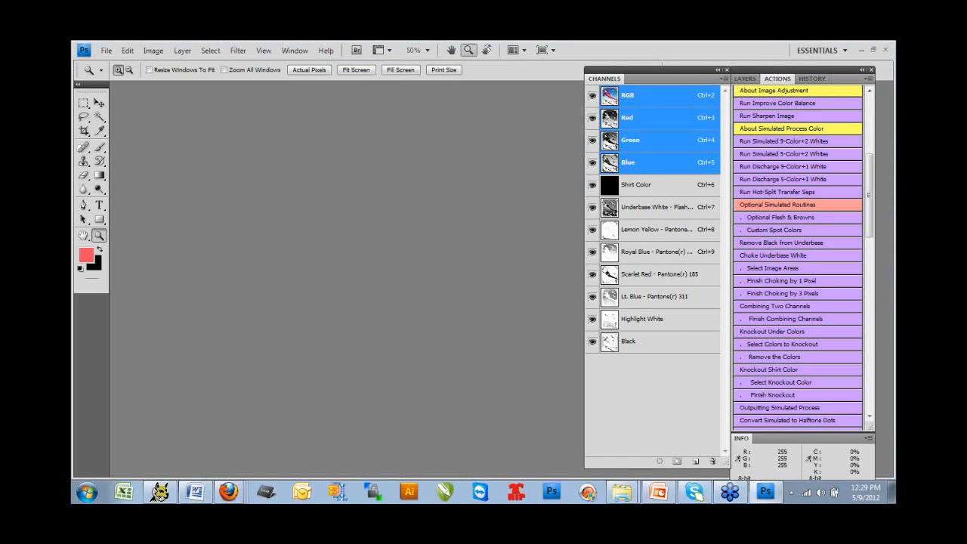
pyautogui.hotkey('ctrl', 'Tab')
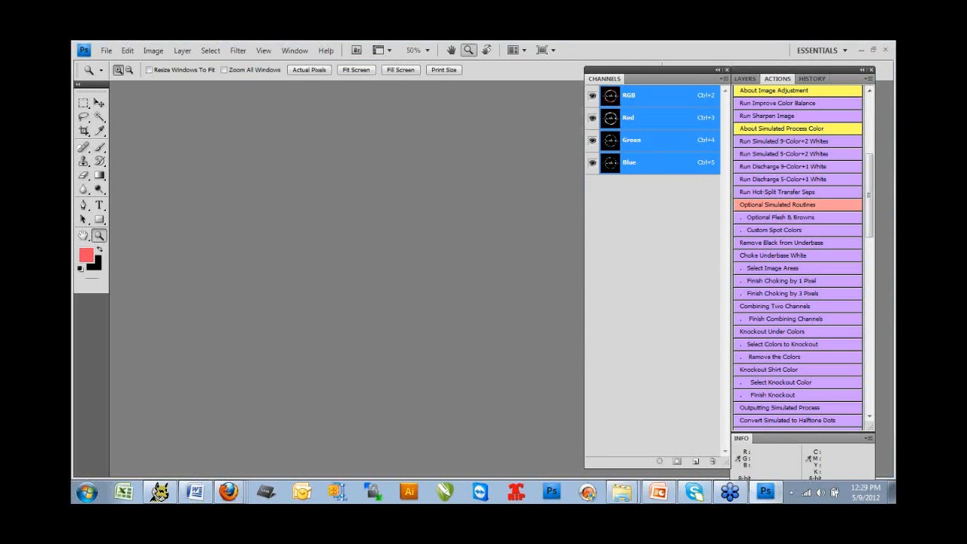
pyautogui.moveTo(863, 446); pyautogui.dragTo(355, 106)
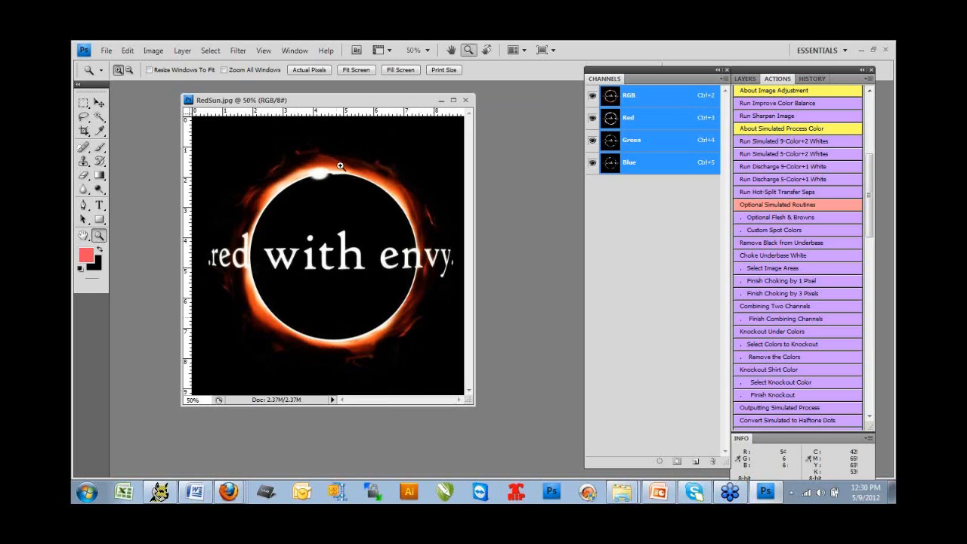
# Step: Try revealing the dark detail in RedSun.jpg with a steep RGB curve through input 23, output 194
pyautogui.click(152, 50)
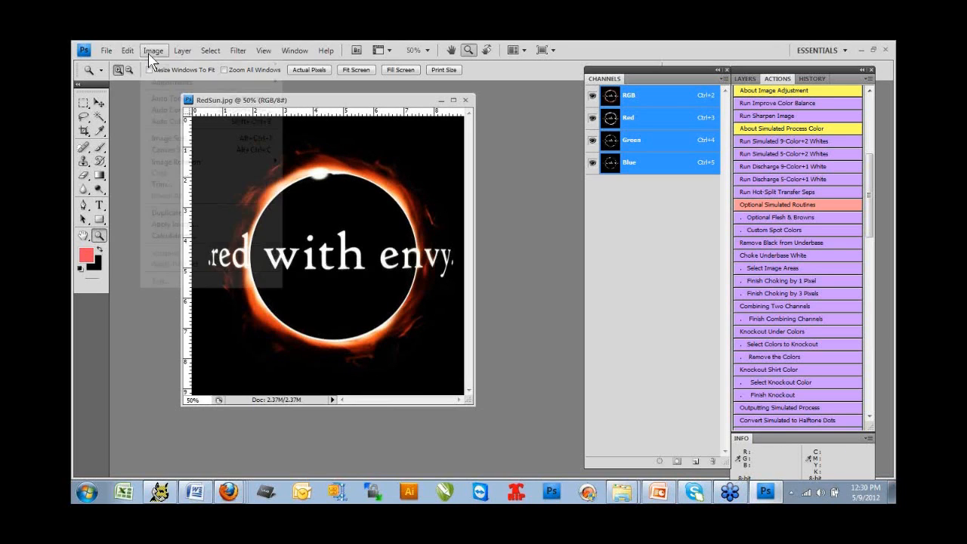
pyautogui.moveTo(234, 82)
pyautogui.click(303, 105)
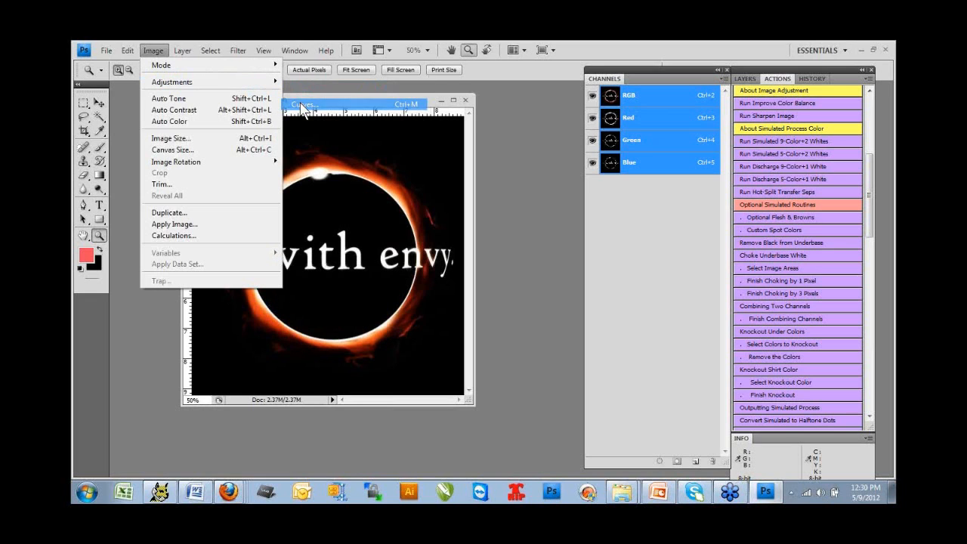
pyautogui.moveTo(569, 251); pyautogui.dragTo(513, 218)
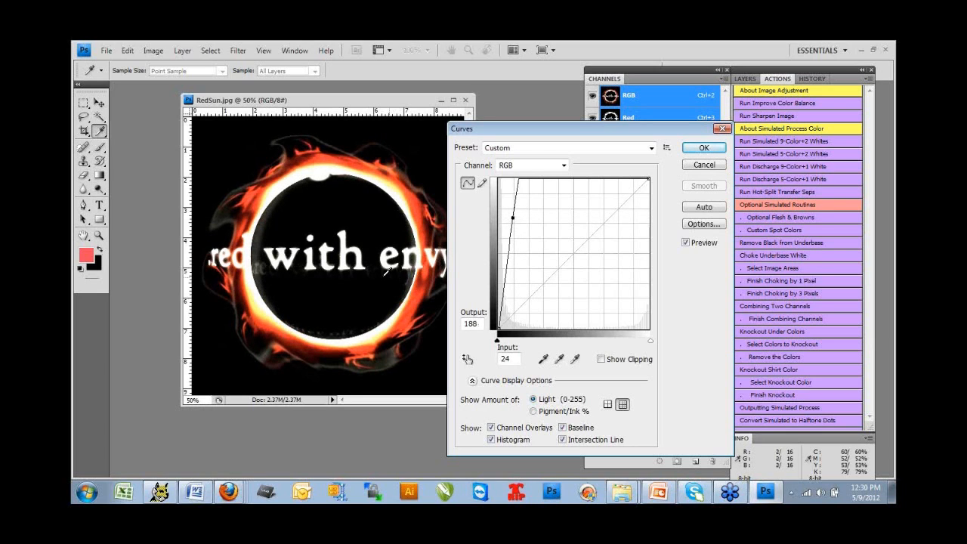
pyautogui.moveTo(512, 217)
pyautogui.mouseDown()
pyautogui.moveTo(532, 225)
pyautogui.moveTo(561, 263)
pyautogui.moveTo(533, 222)
pyautogui.moveTo(511, 214)
pyautogui.mouseUp()
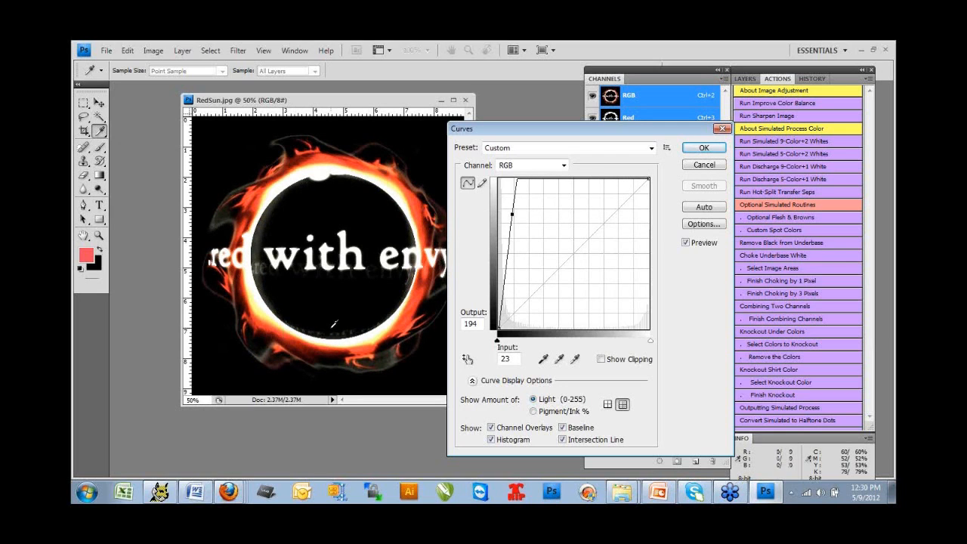
pyautogui.click(703, 166)
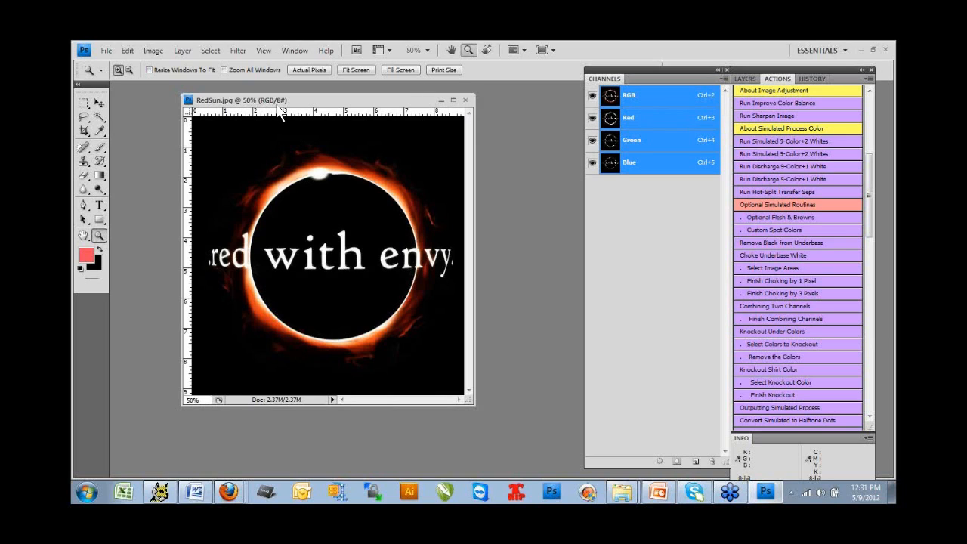
# Step: Close RedSun.jpg and advance the PowerPoint slide show to the "Art for T-Seps" slide
pyautogui.click(465, 101)
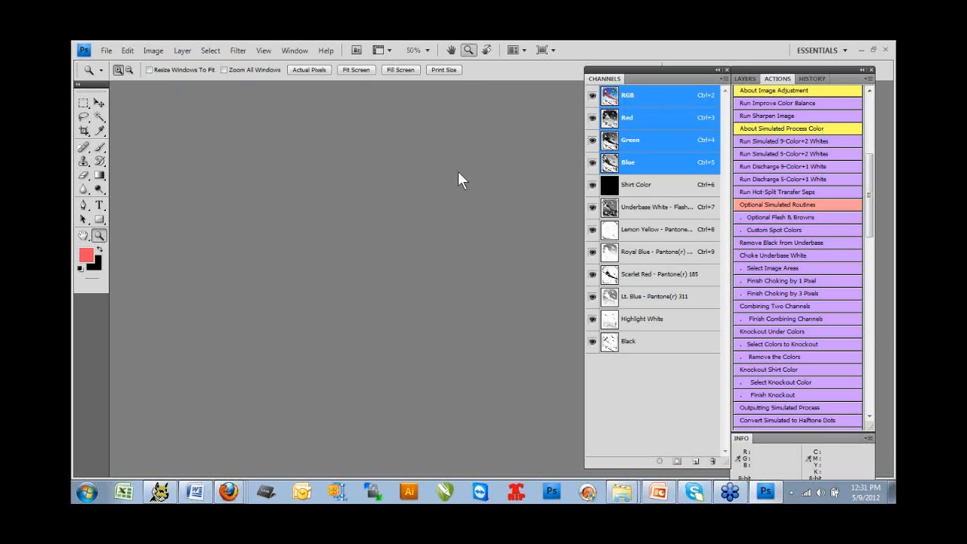
pyautogui.click(659, 499)
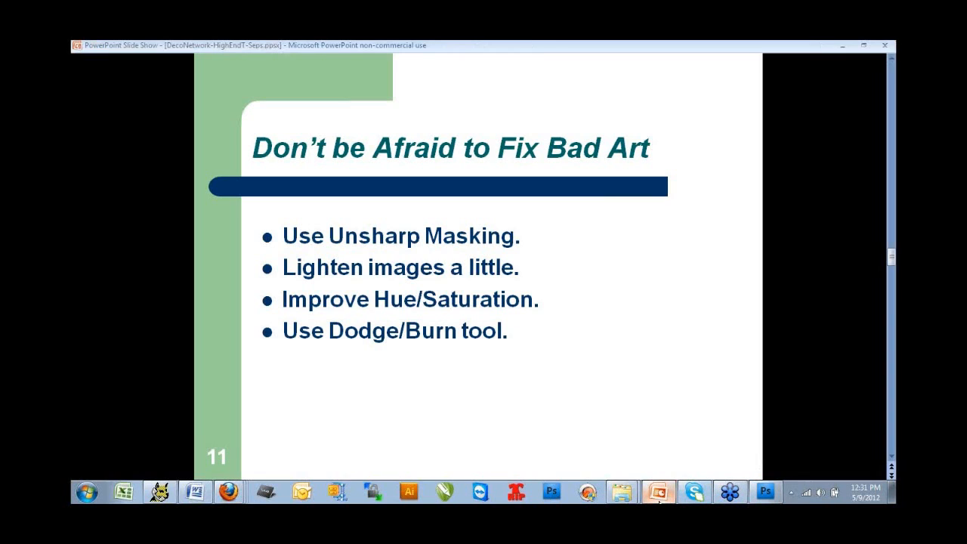
pyautogui.click(824, 395)
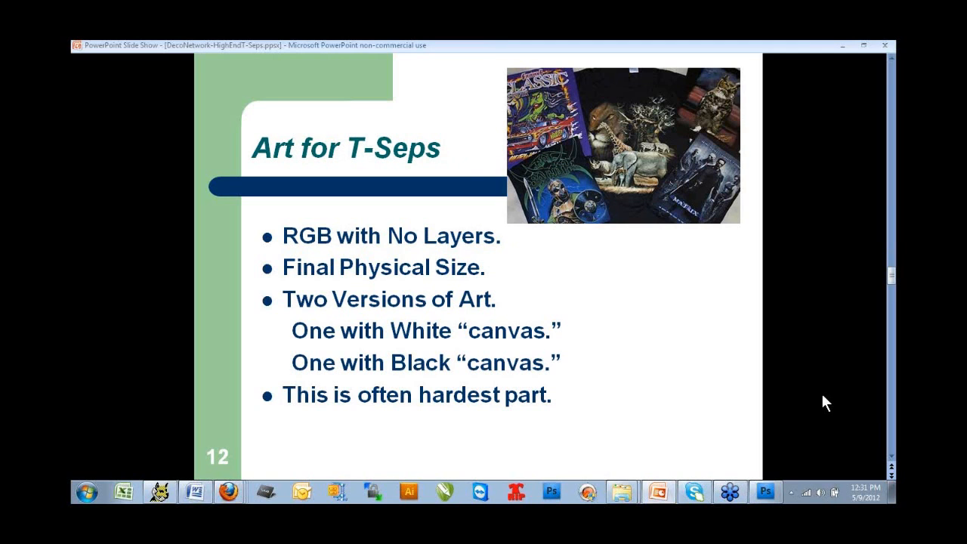
# Step: Return to Photoshop, bring Guatemala-layers-lores.psd into view in an enlarged window, and display its layers
pyautogui.moveTo(769, 495)
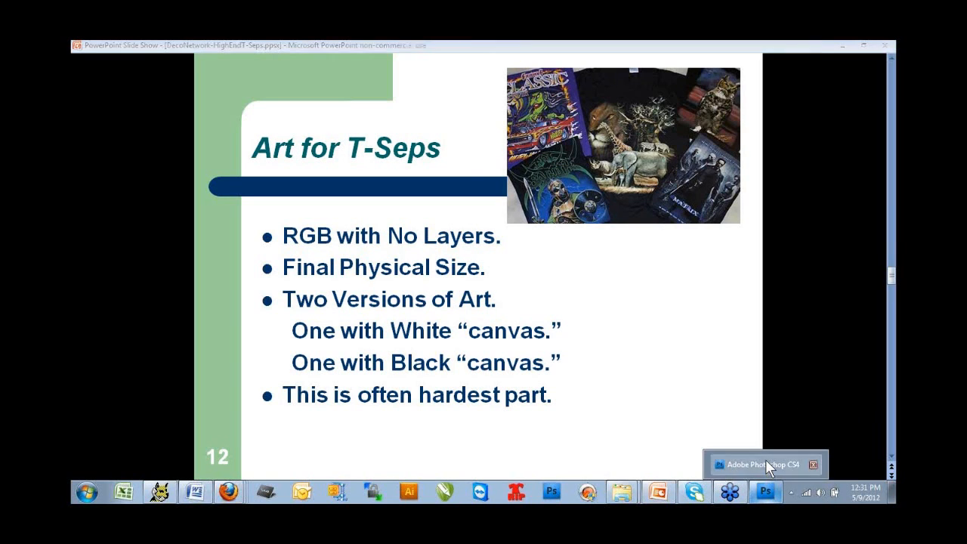
pyautogui.click(766, 461)
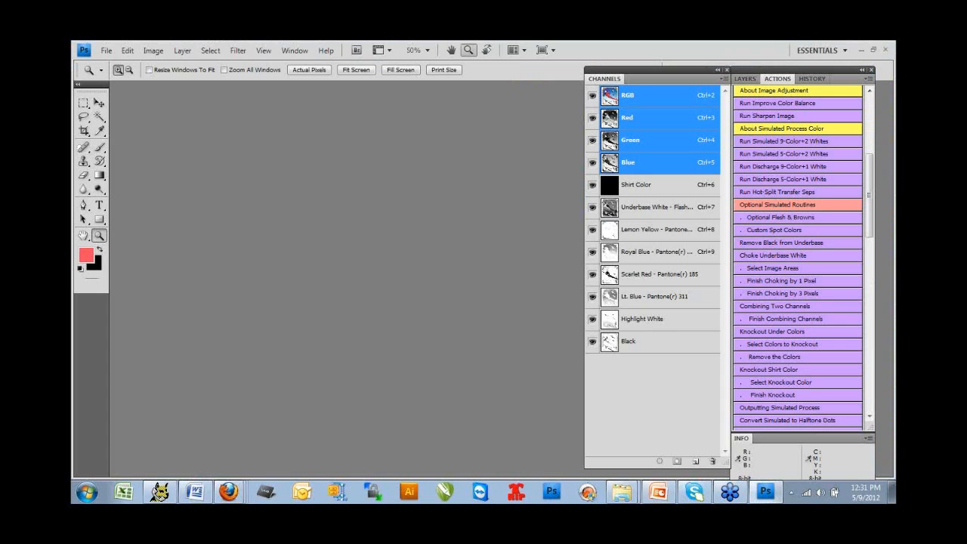
pyautogui.moveTo(877, 475); pyautogui.dragTo(302, 79)
pyautogui.moveTo(397, 393); pyautogui.dragTo(476, 491)
pyautogui.click(745, 78)
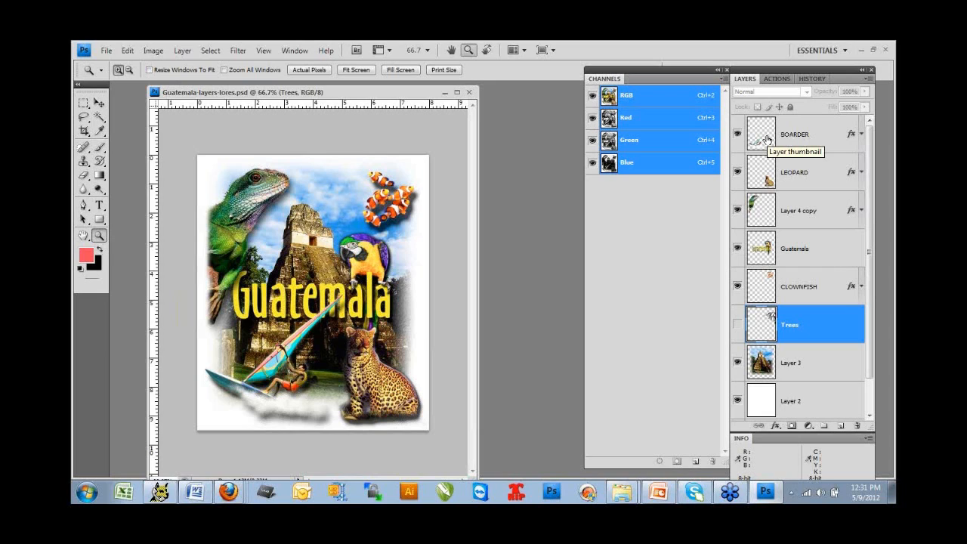
# Step: Hide the BOARDER, LEOPARD, Layer 4 copy, Guatemala and CLOWNFISH layers, and select the pyramid on Layer 3
pyautogui.click(740, 136)
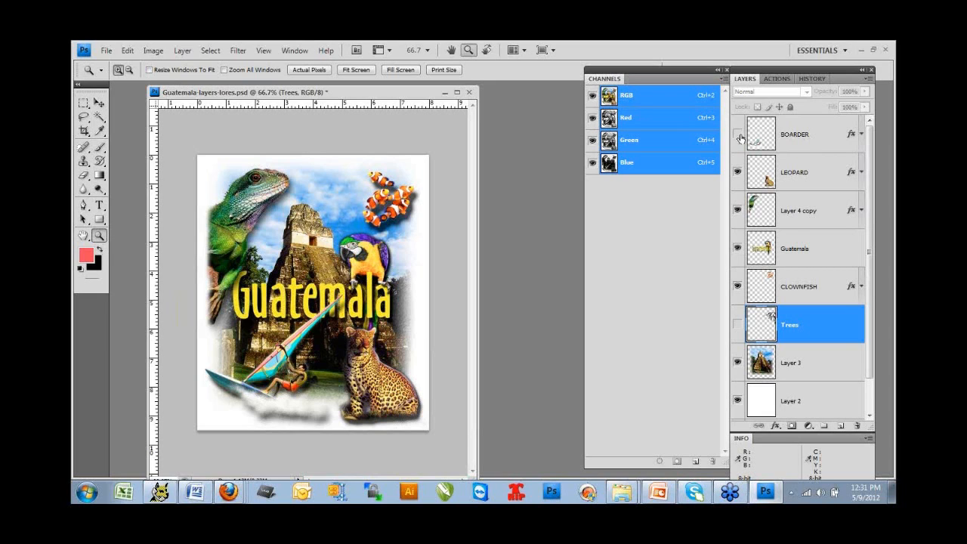
pyautogui.click(739, 138)
pyautogui.click(736, 176)
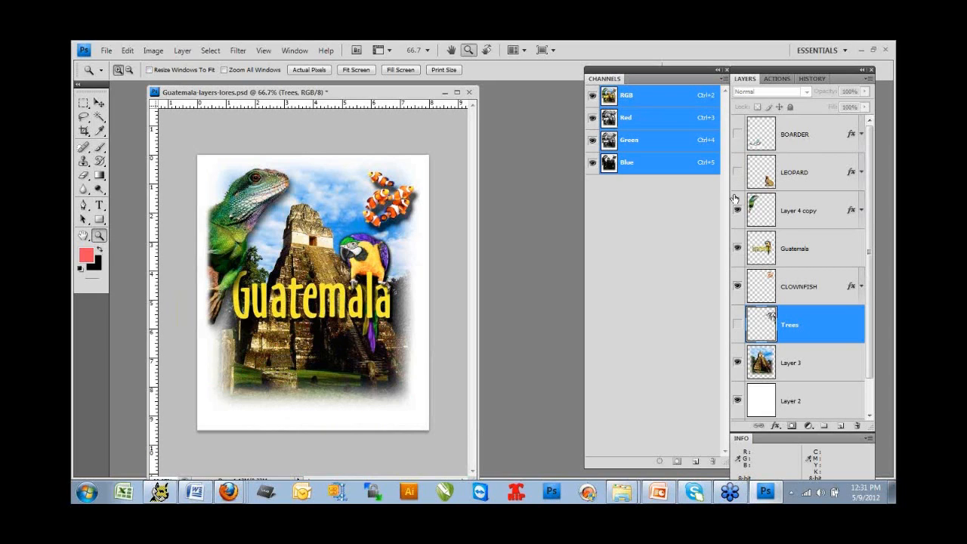
pyautogui.click(737, 212)
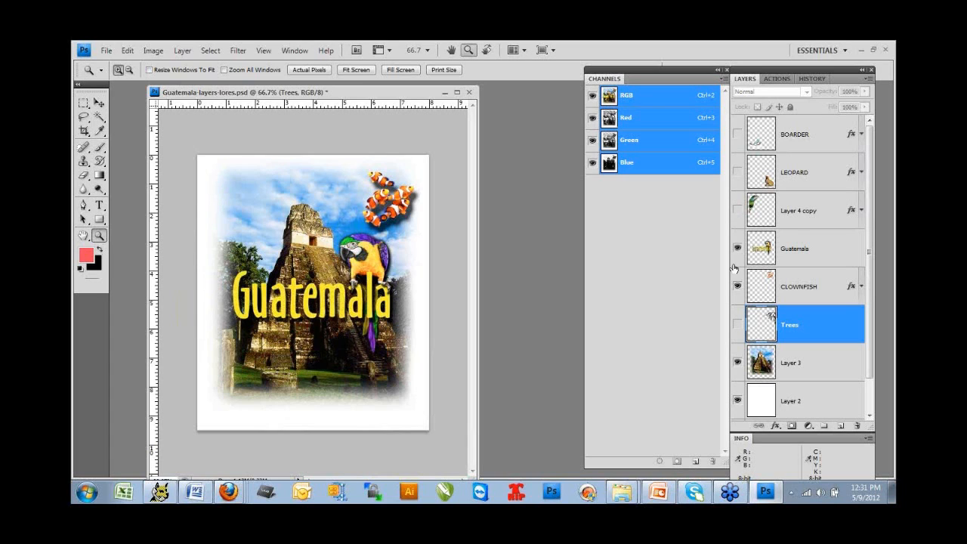
pyautogui.moveTo(734, 268); pyautogui.dragTo(739, 291)
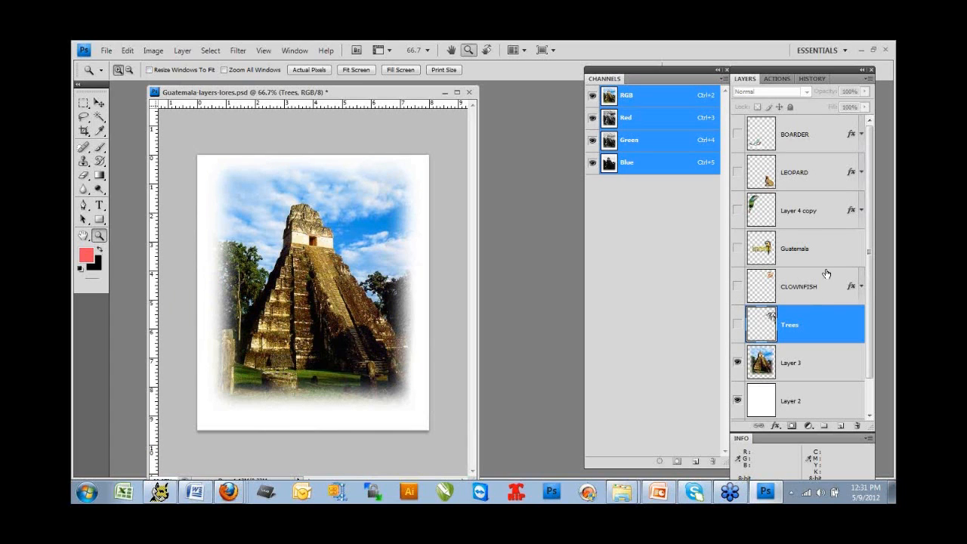
pyautogui.moveTo(869, 267); pyautogui.dragTo(869, 302)
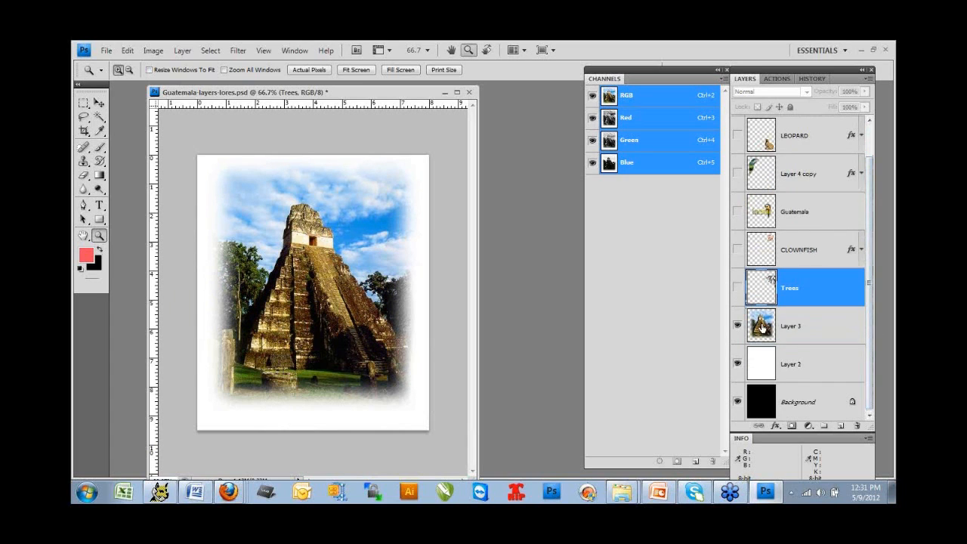
pyautogui.click(763, 329)
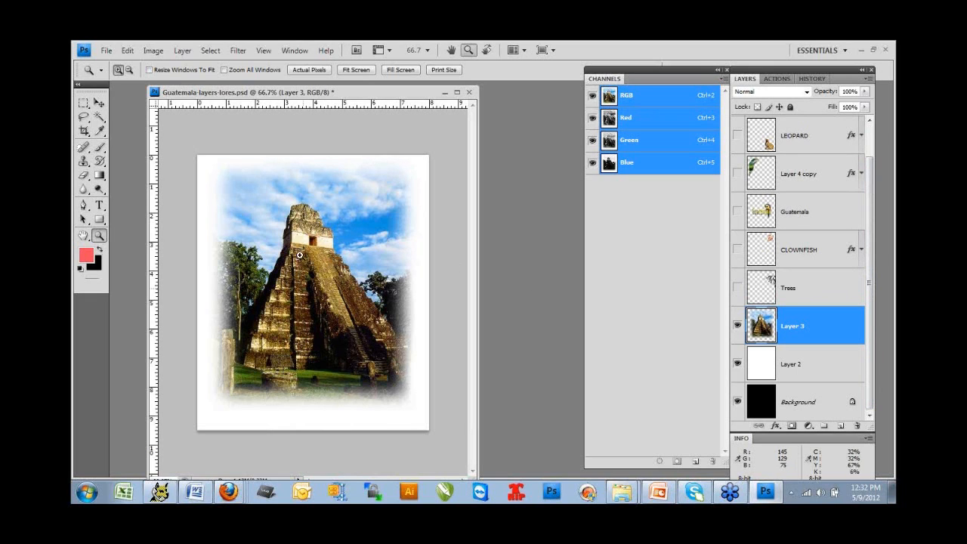
# Step: Show only the CLOWNFISH layer over transparency, and turn the pyramid on Layer 3 back on beneath it
pyautogui.click(738, 250)
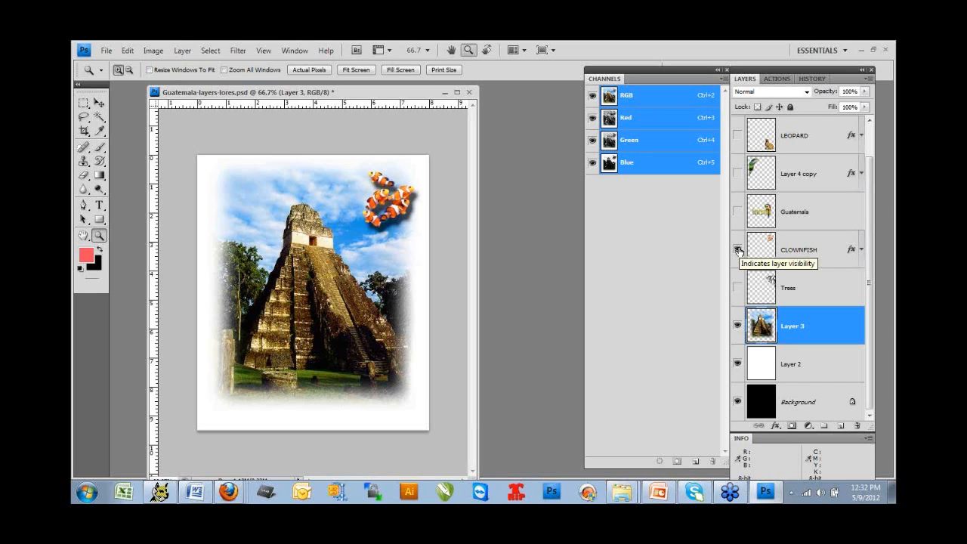
pyautogui.moveTo(737, 325); pyautogui.dragTo(739, 411)
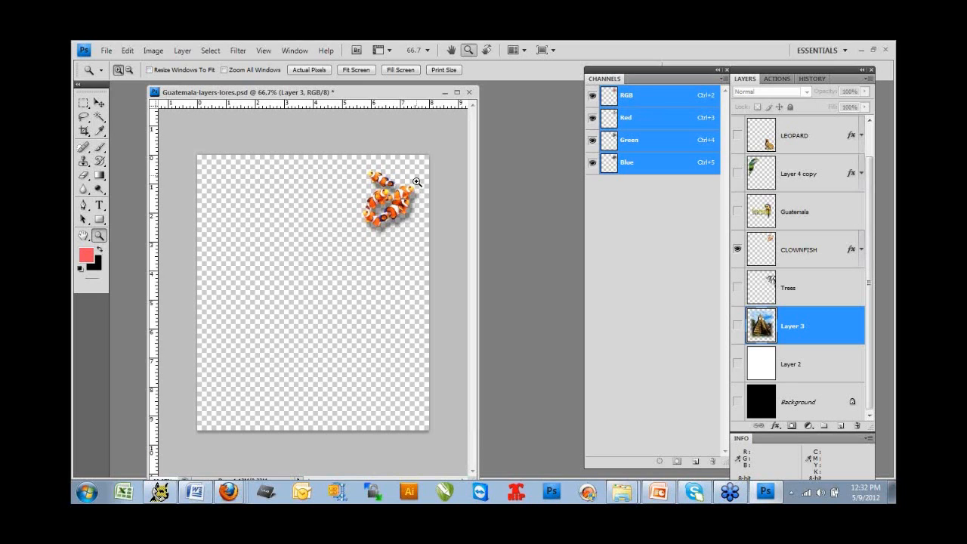
pyautogui.click(737, 325)
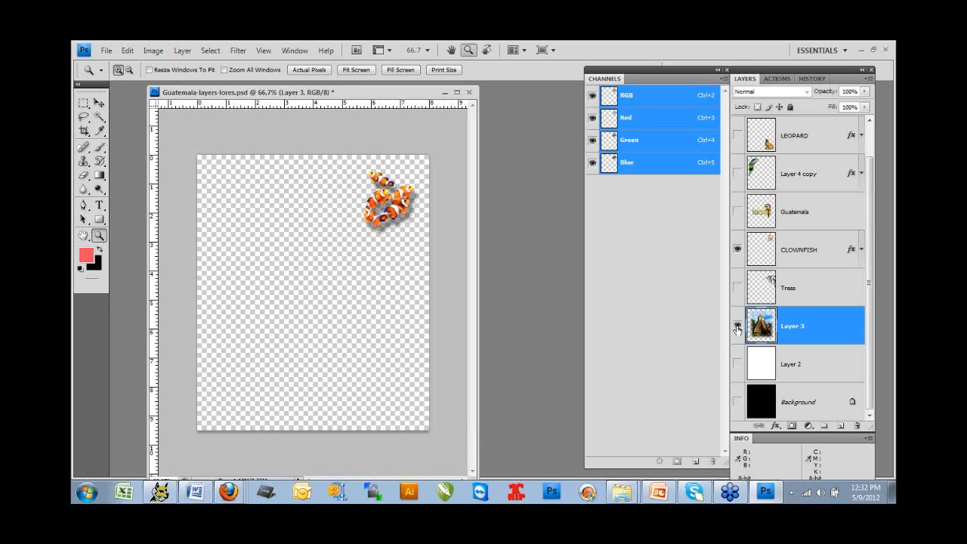
# Step: Move the clownfish about 4.9 inches left, into the upper-left corner of the pyramid picture
pyautogui.click(761, 253)
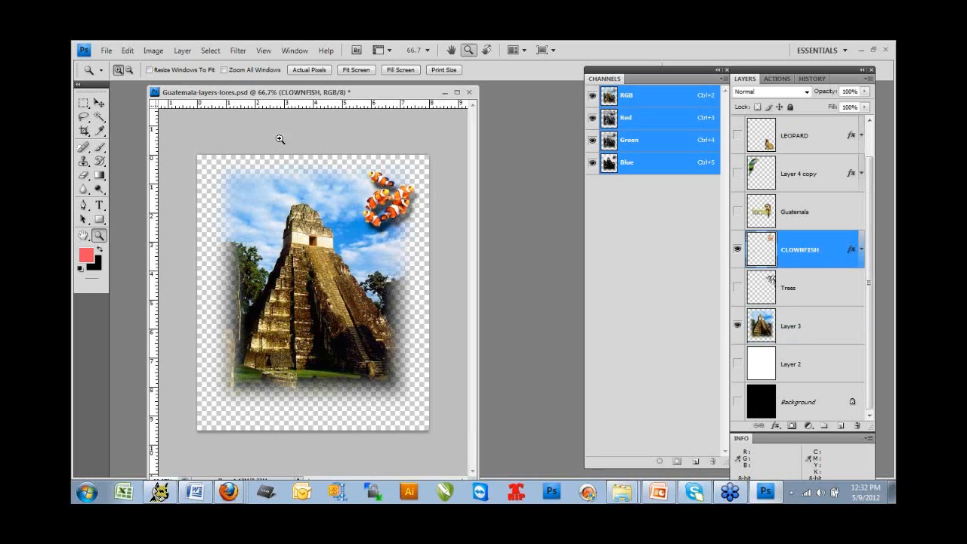
pyautogui.click(100, 103)
pyautogui.moveTo(385, 198); pyautogui.dragTo(241, 201)
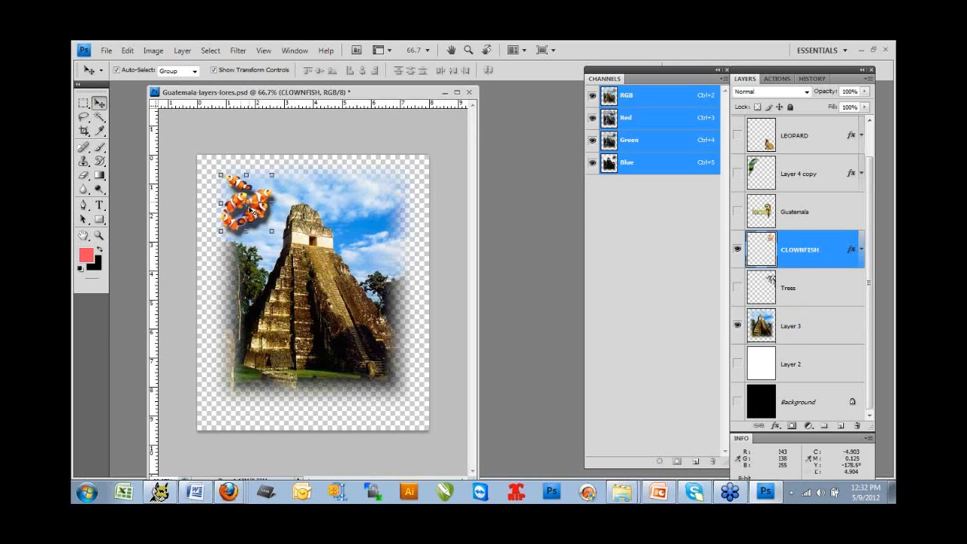
pyautogui.moveTo(285, 239)
pyautogui.mouseDown()
pyautogui.moveTo(340, 275)
pyautogui.moveTo(322, 285)
pyautogui.moveTo(343, 311)
pyautogui.moveTo(277, 223)
pyautogui.mouseUp()
pyautogui.press('Return')
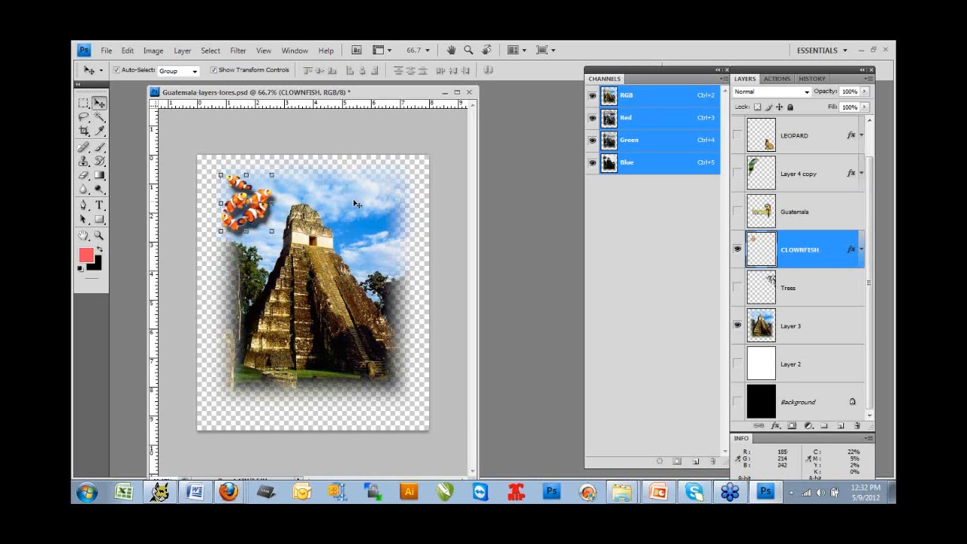
# Step: Expand the CLOWNFISH layer's effects and switch its drop shadow off and on twice to compare the look
pyautogui.click(862, 250)
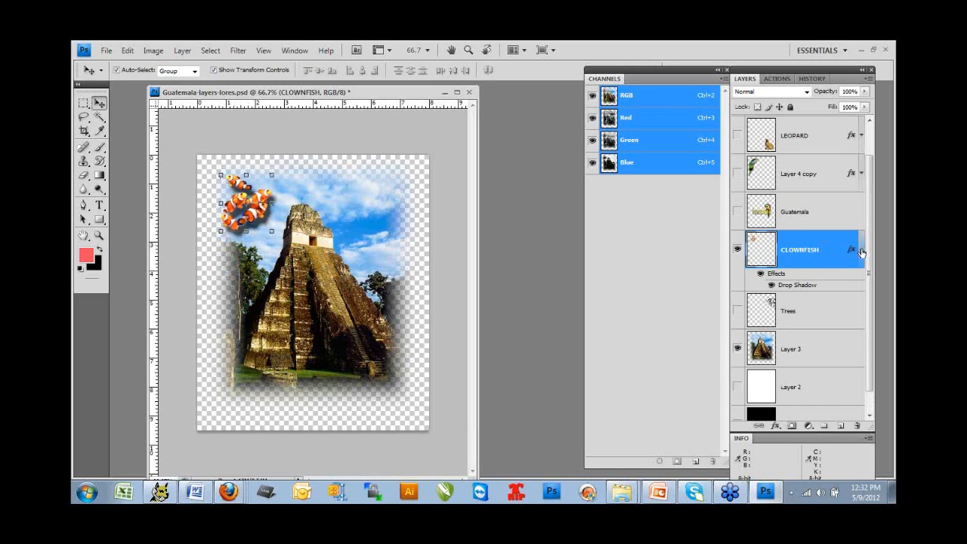
pyautogui.click(770, 285)
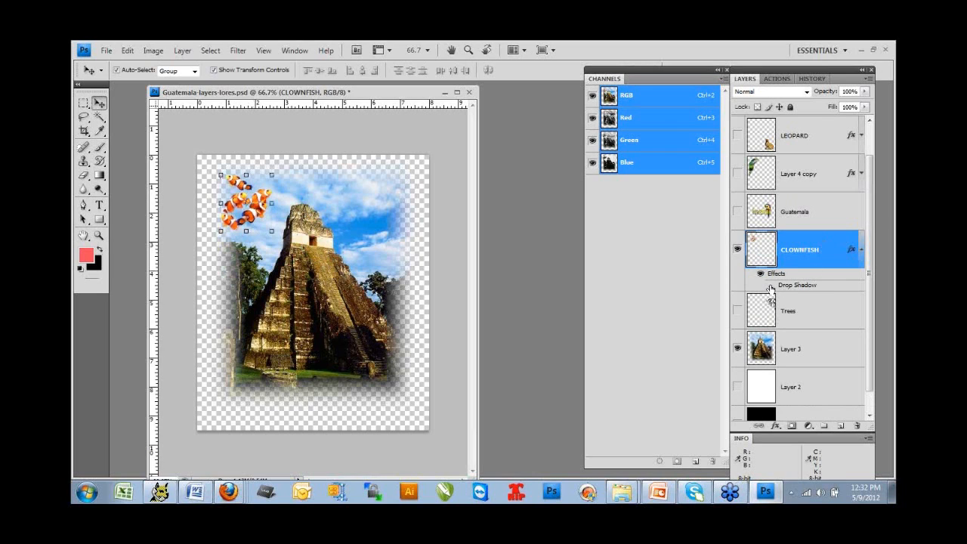
pyautogui.click(770, 285)
pyautogui.click(771, 286)
pyautogui.click(770, 285)
# Step: Try a shorter distance for the clownfish's drop shadow in the Layer Style settings and discard the change
pyautogui.doubleClick(772, 275)
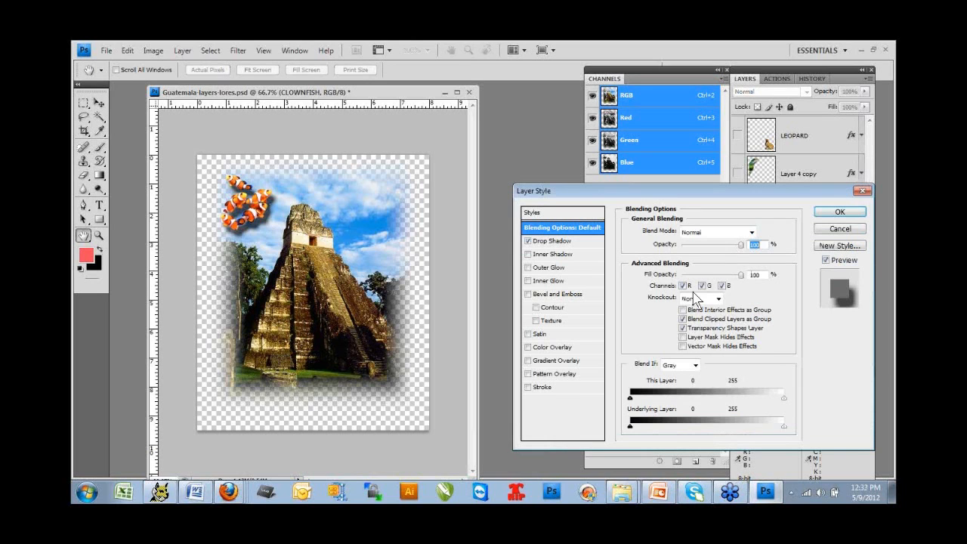
pyautogui.click(550, 240)
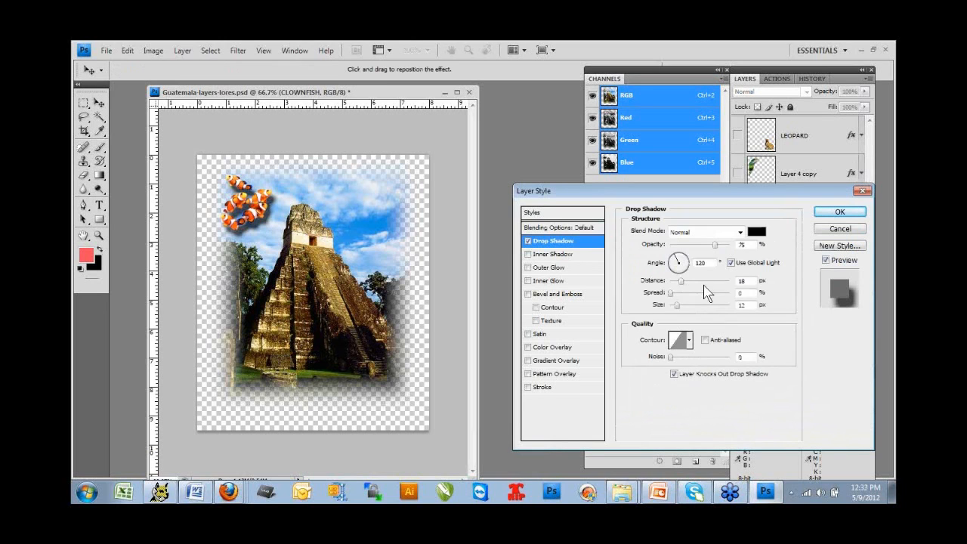
pyautogui.moveTo(681, 281); pyautogui.dragTo(673, 281)
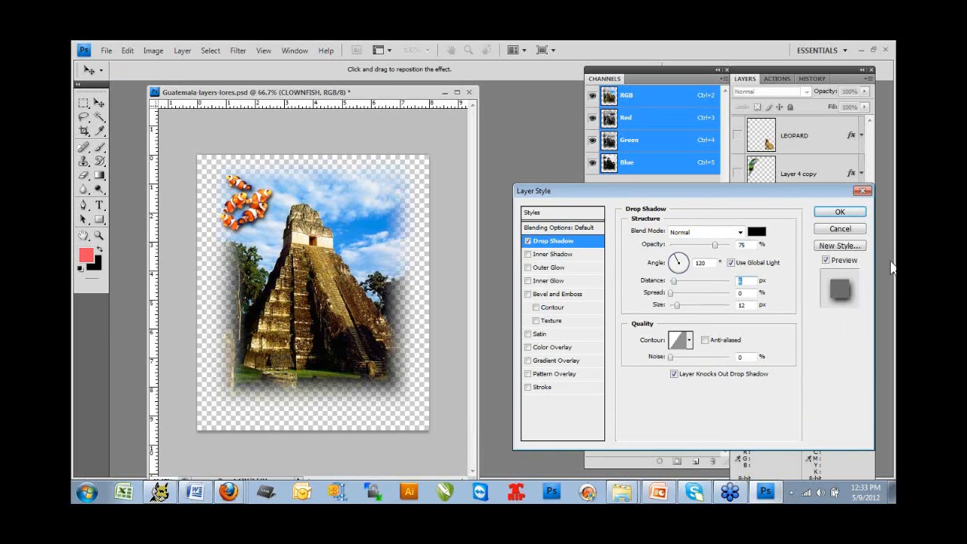
pyautogui.click(840, 229)
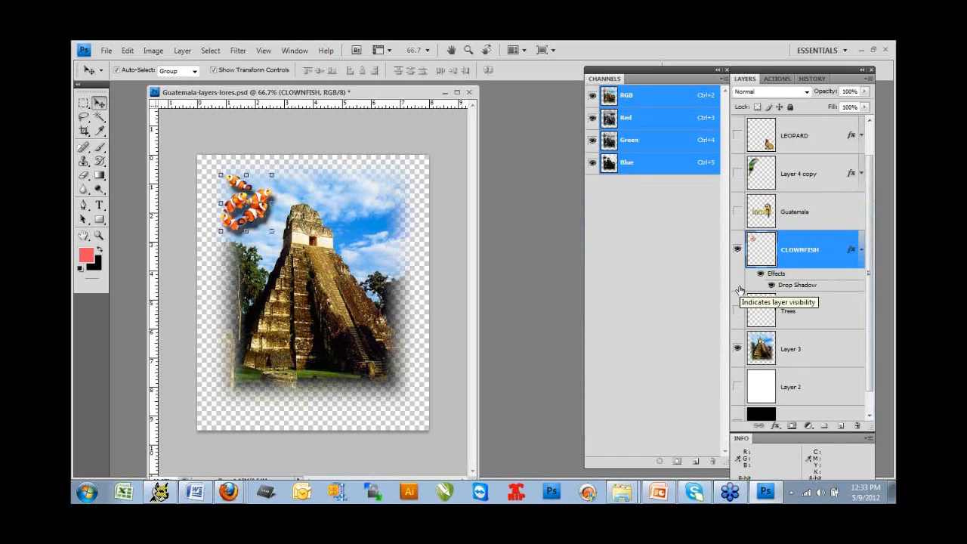
# Step: Show the Guatemala layer on its own by hiding the CLOWNFISH layer and the pyramid on Layer 3
pyautogui.click(738, 212)
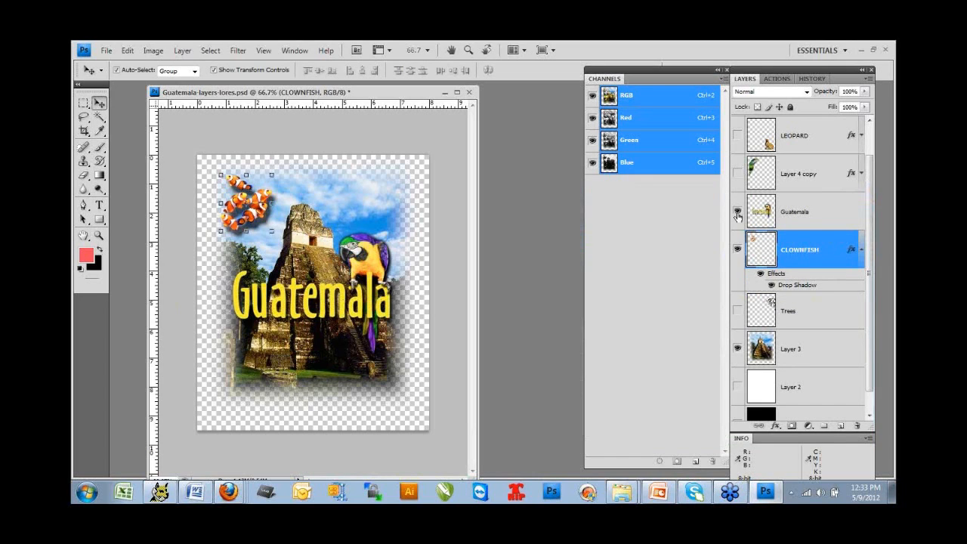
pyautogui.click(738, 217)
pyautogui.click(738, 218)
pyautogui.click(738, 250)
pyautogui.click(737, 349)
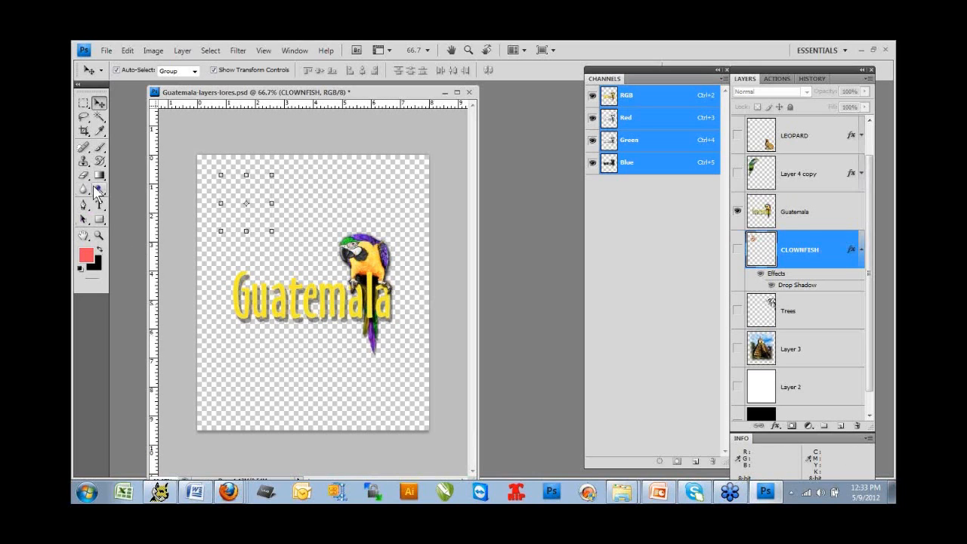
# Step: Outline the parrot's foot resting on the second-to-last "a" with the Lasso tool at 200% zoom, and deselect it
pyautogui.click(98, 234)
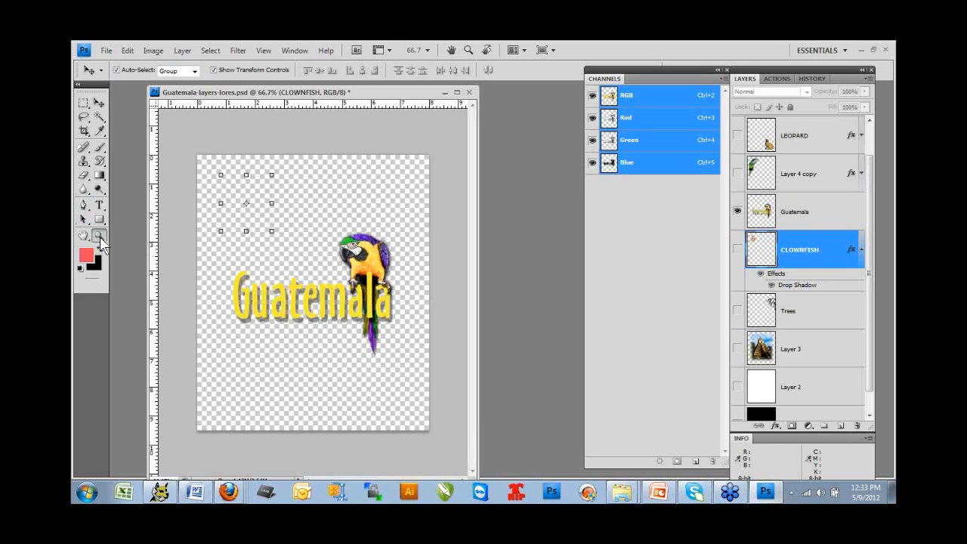
pyautogui.click(359, 290)
pyautogui.click(359, 291)
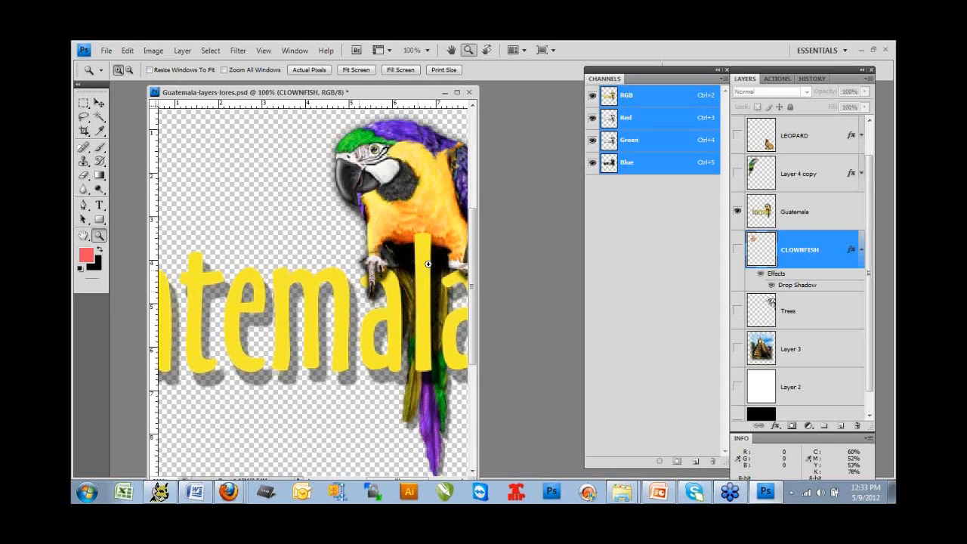
pyautogui.moveTo(478, 196); pyautogui.dragTo(580, 195)
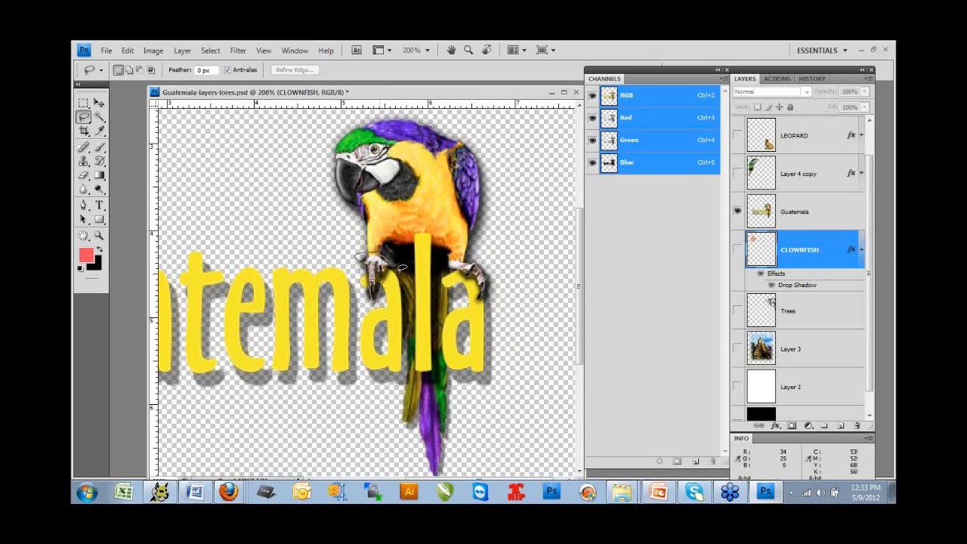
pyautogui.moveTo(394, 266); pyautogui.dragTo(397, 274)
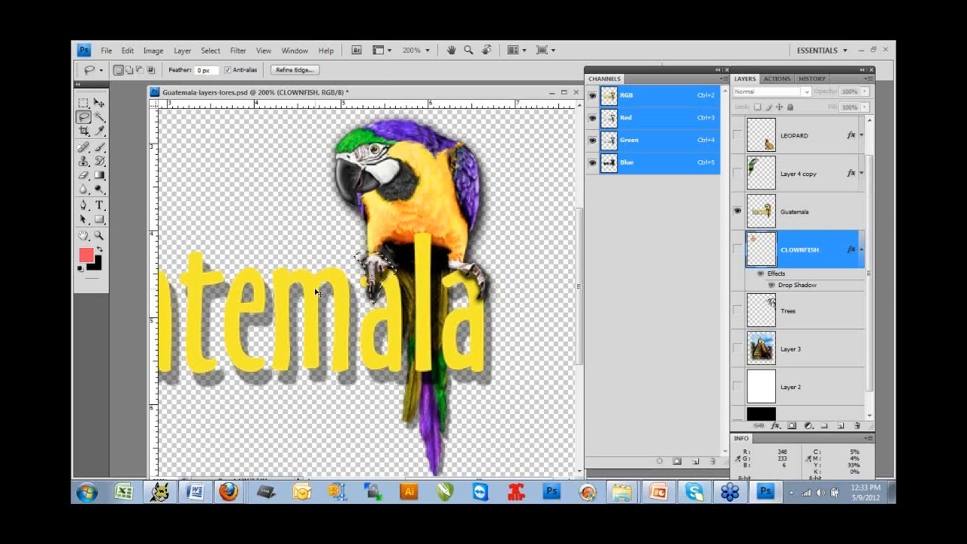
pyautogui.click(317, 293)
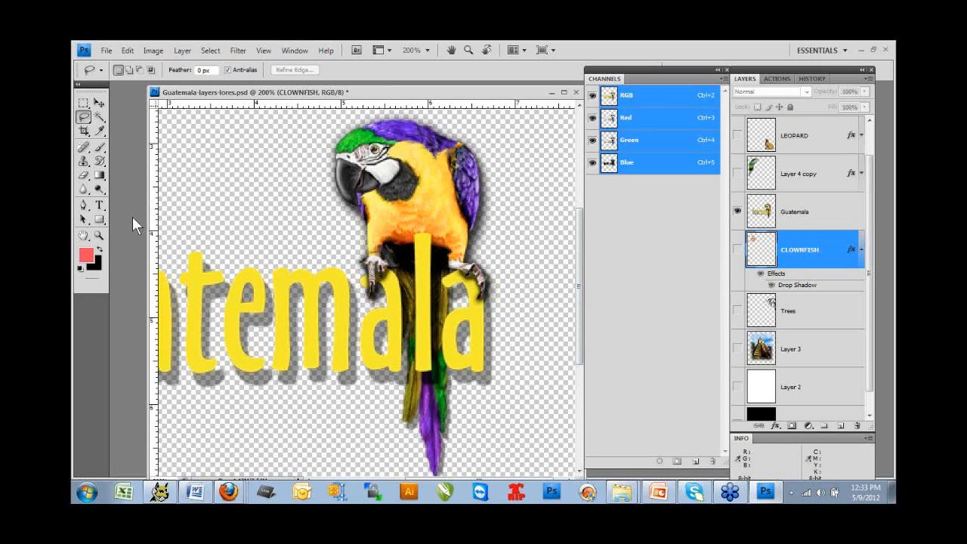
# Step: Fit the whole artwork on screen and show Layer 4 copy, LEOPARD, CLOWNFISH and the pyramid on Layer 3
pyautogui.click(98, 235)
pyautogui.rightClick(277, 246)
pyautogui.click(303, 251)
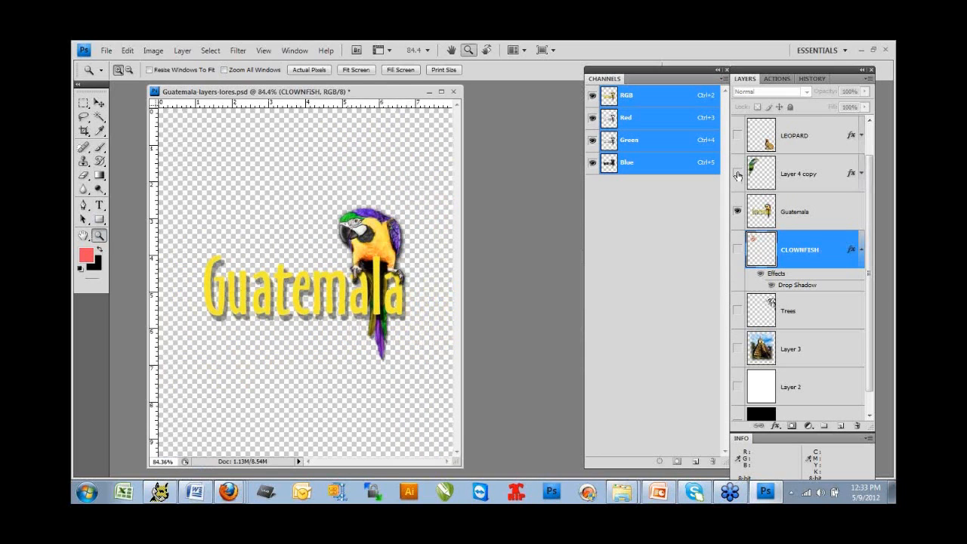
pyautogui.click(737, 173)
pyautogui.click(737, 135)
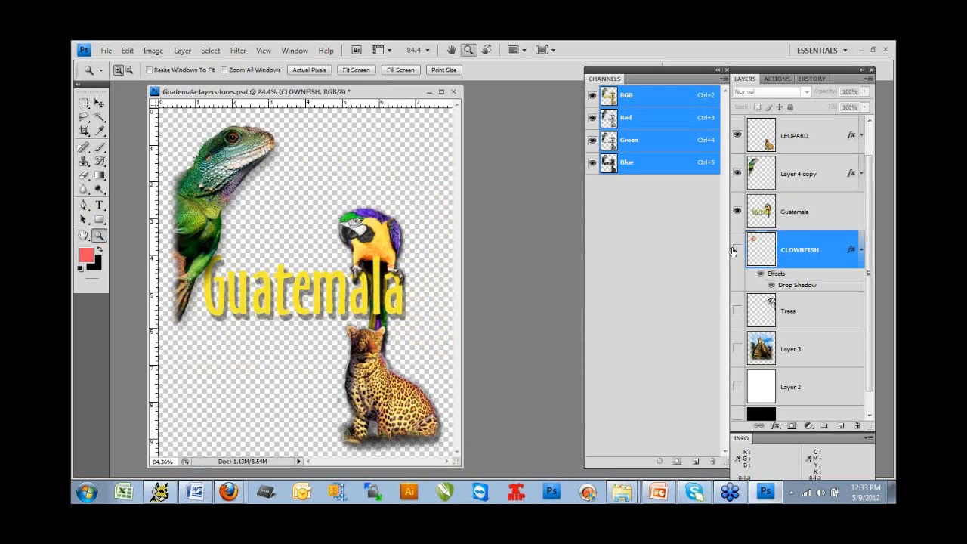
pyautogui.click(738, 250)
pyautogui.click(737, 349)
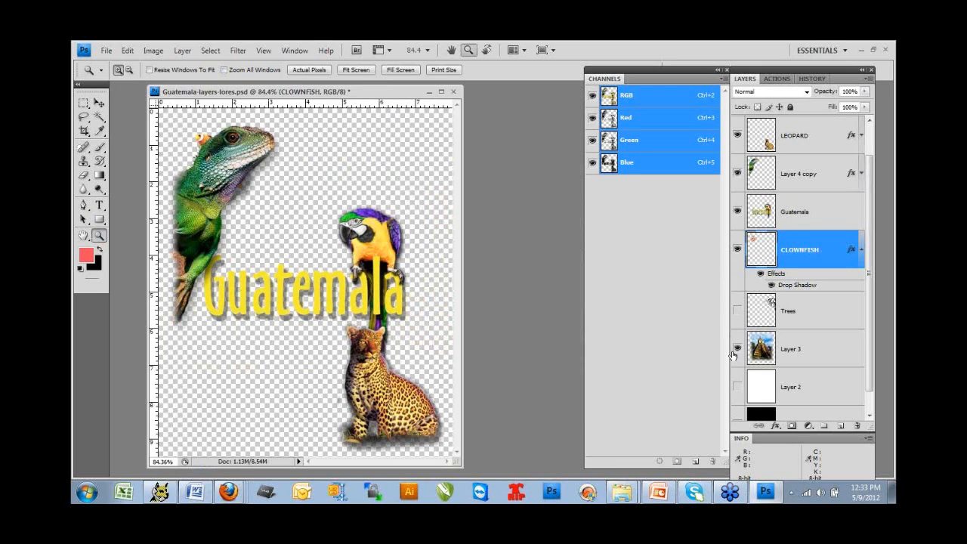
# Step: Preview the artwork over the white Layer 2 and hide that layer again
pyautogui.scroll(-1, 734, 360)
pyautogui.click(738, 365)
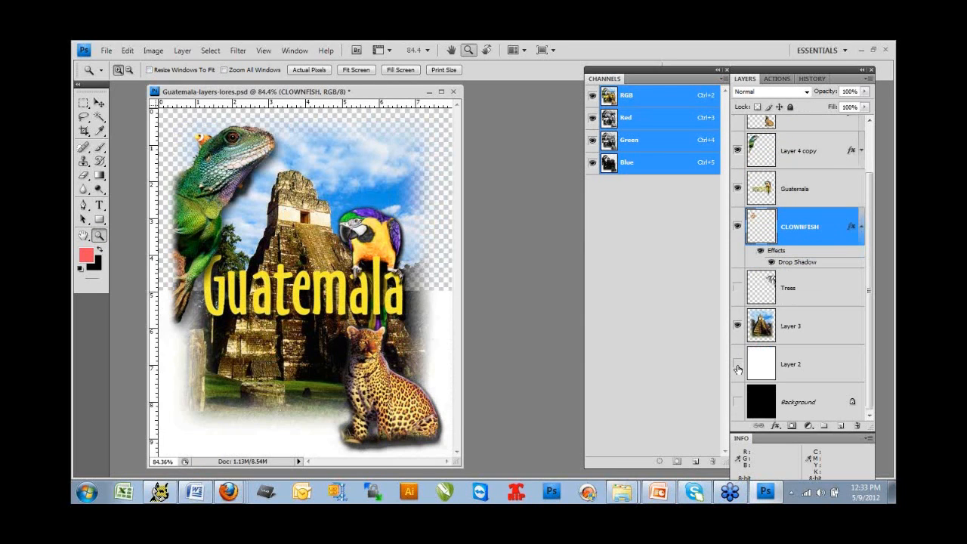
pyautogui.click(738, 368)
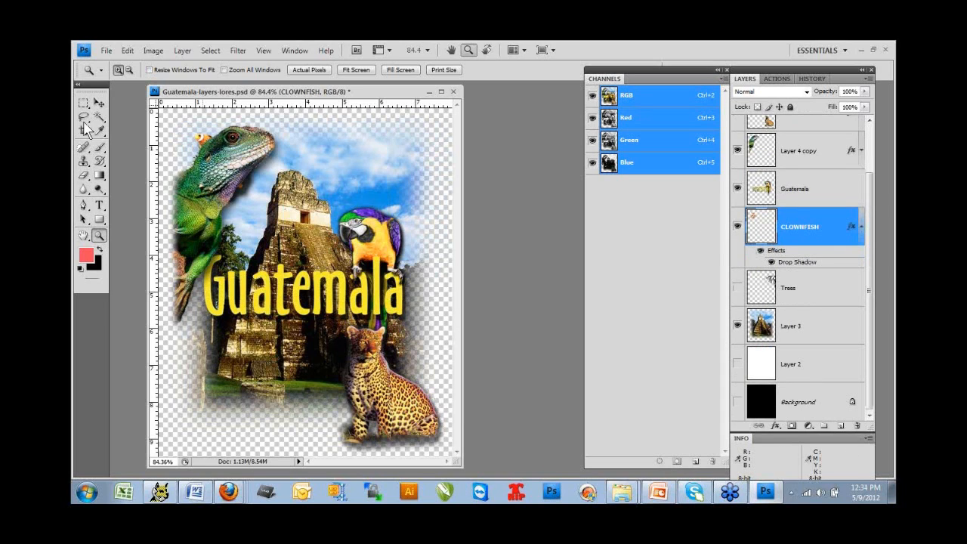
# Step: Move the clownfish out from behind the lizard to the upper-right corner of the artwork, above the parrot
pyautogui.click(98, 102)
pyautogui.moveTo(202, 140); pyautogui.dragTo(376, 133)
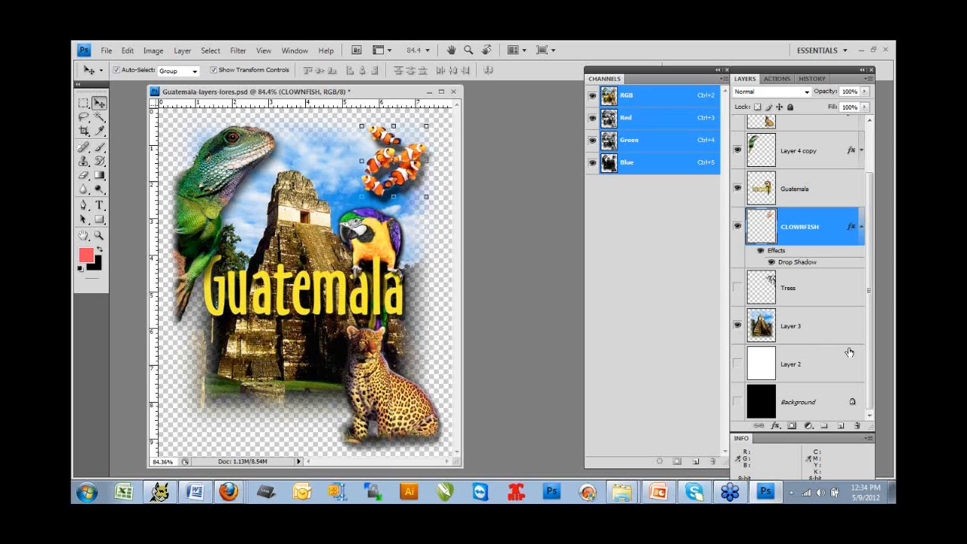
# Step: Show the white Layer 2 beneath the artwork and flatten the image, discarding the hidden layers
pyautogui.moveTo(869, 328)
pyautogui.mouseDown()
pyautogui.moveTo(873, 293)
pyautogui.moveTo(870, 326)
pyautogui.moveTo(871, 310)
pyautogui.mouseUp()
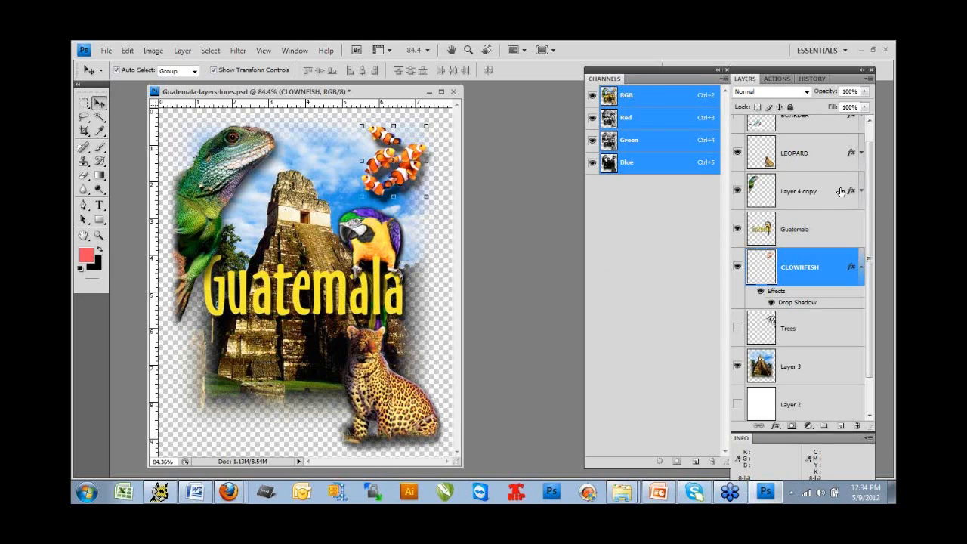
pyautogui.moveTo(873, 205); pyautogui.dragTo(869, 250)
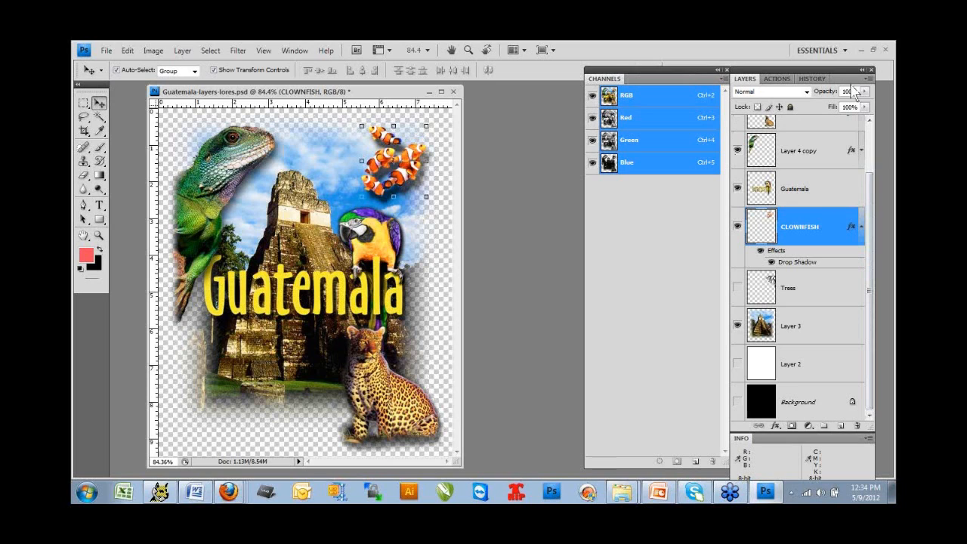
pyautogui.click(735, 368)
pyautogui.click(869, 79)
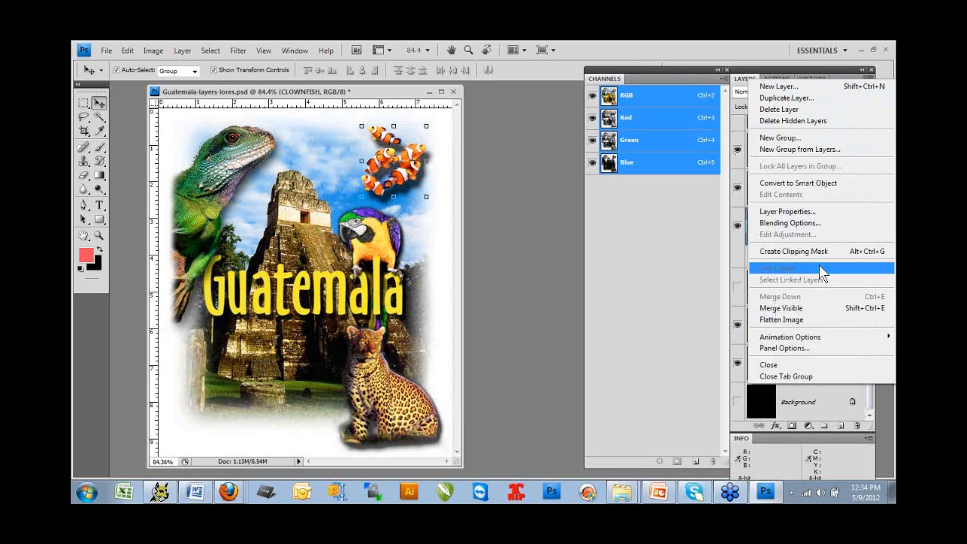
pyautogui.click(811, 320)
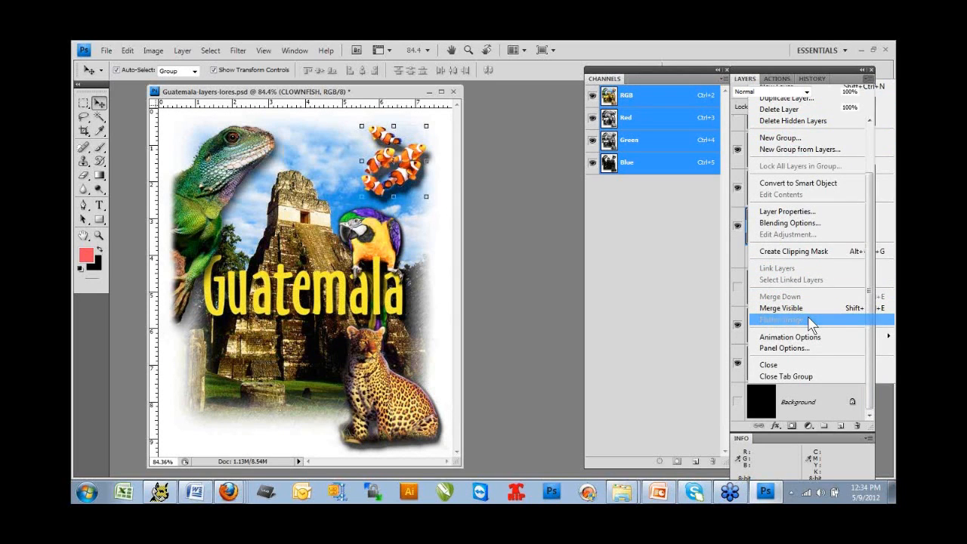
pyautogui.click(416, 213)
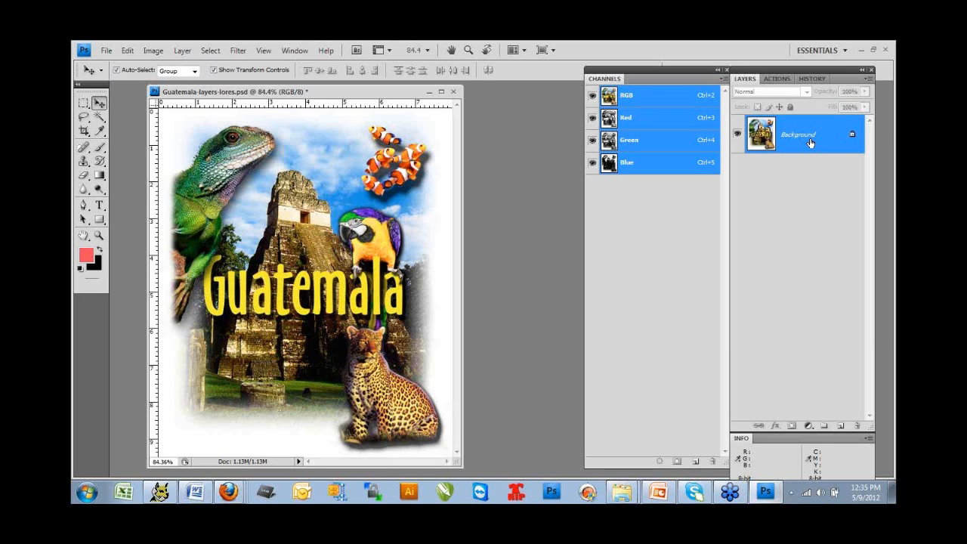
pyautogui.click(271, 53)
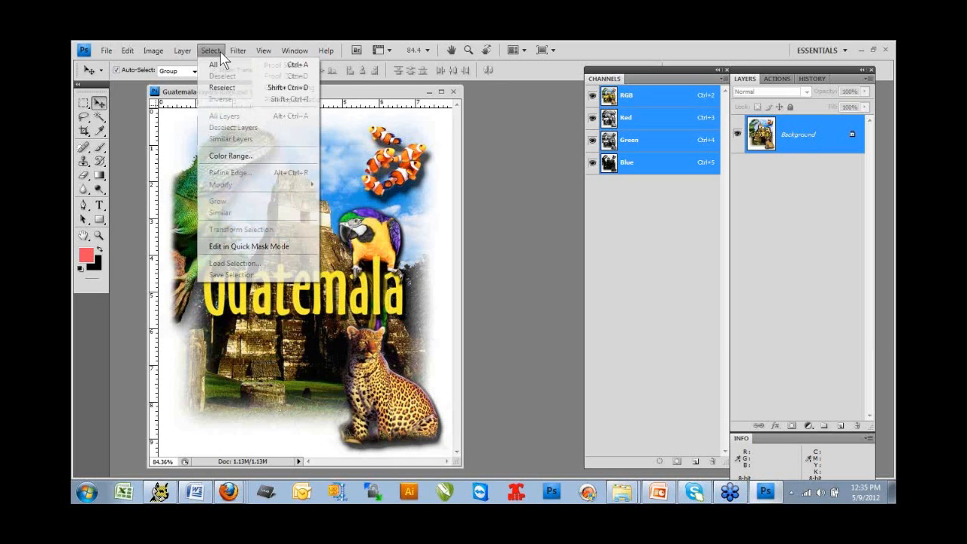
pyautogui.moveTo(293, 58)
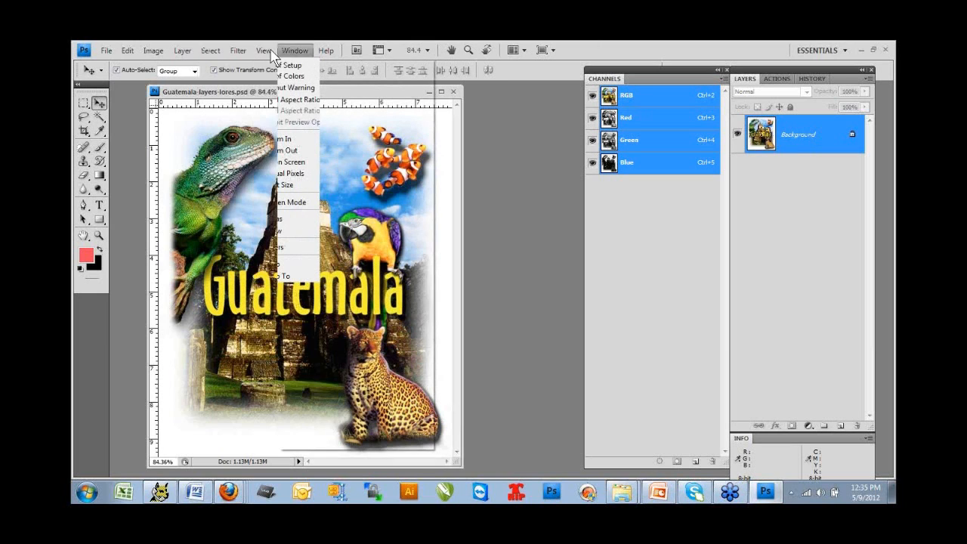
pyautogui.moveTo(153, 51)
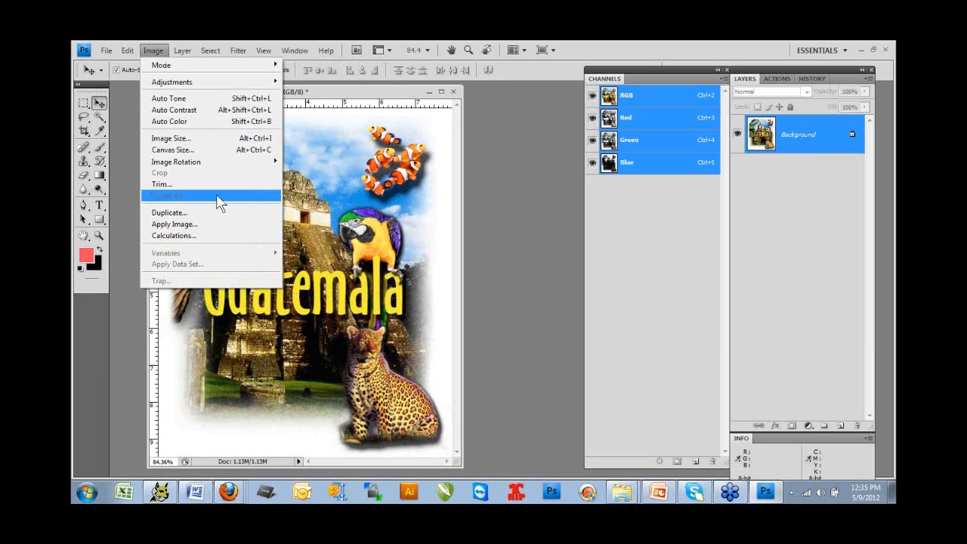
pyautogui.click(511, 253)
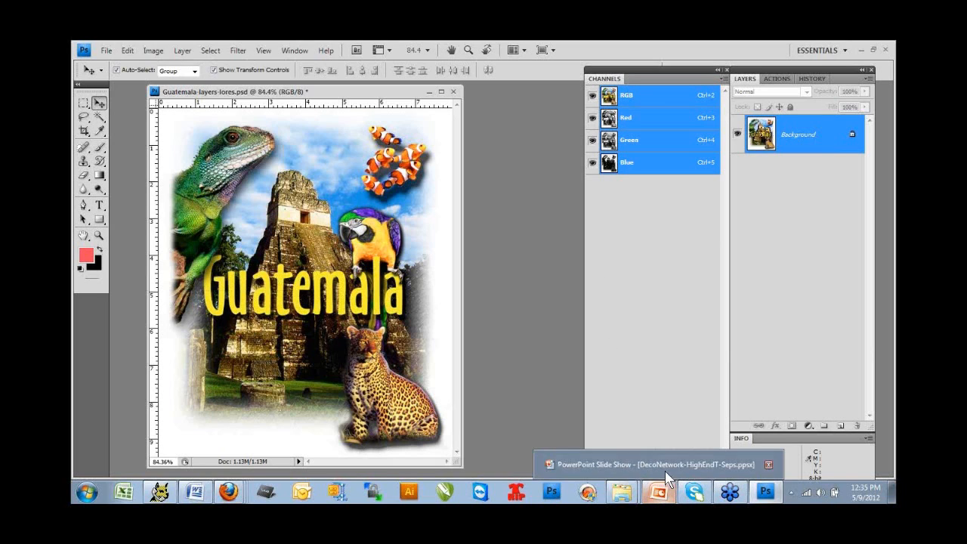
# Step: Switch to the PowerPoint slide show to review the Art for T-Seps slide, and return to Photoshop
pyautogui.click(659, 491)
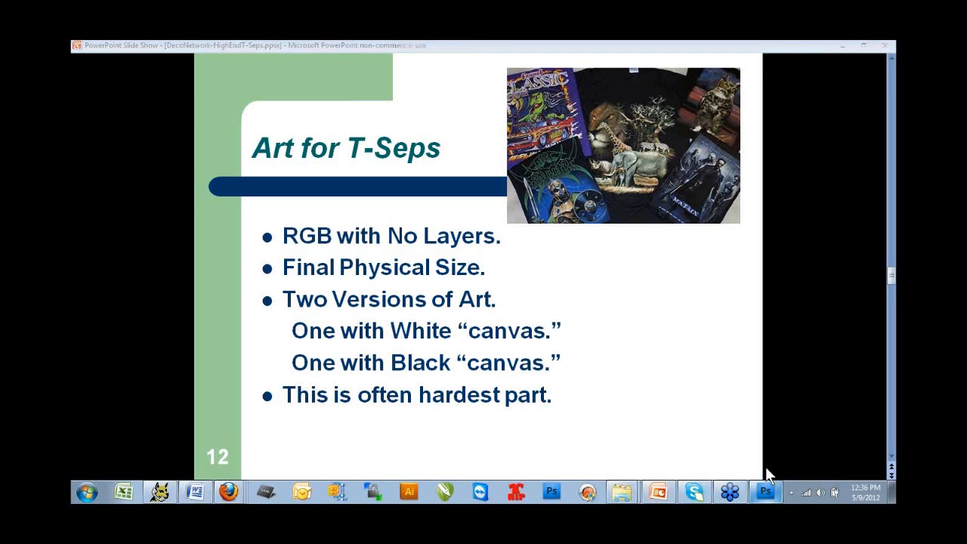
pyautogui.click(765, 492)
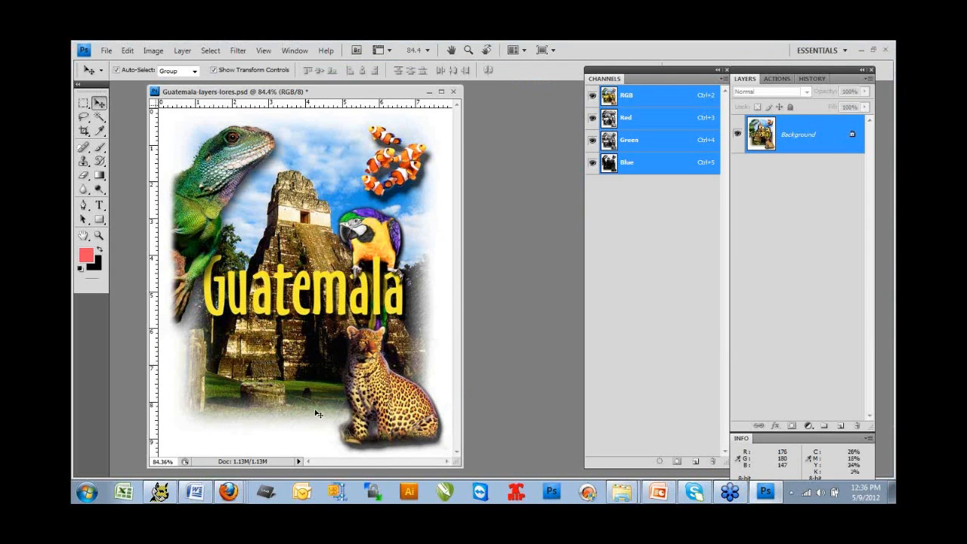
# Step: Undo the flattening by reverting to the last Move history state, and display the restored layers
pyautogui.click(808, 80)
pyautogui.click(772, 211)
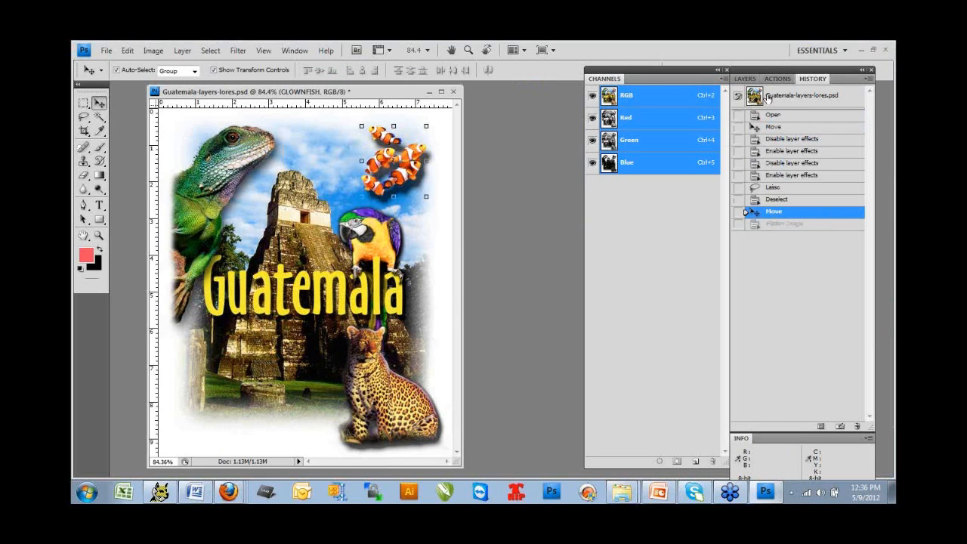
pyautogui.click(749, 78)
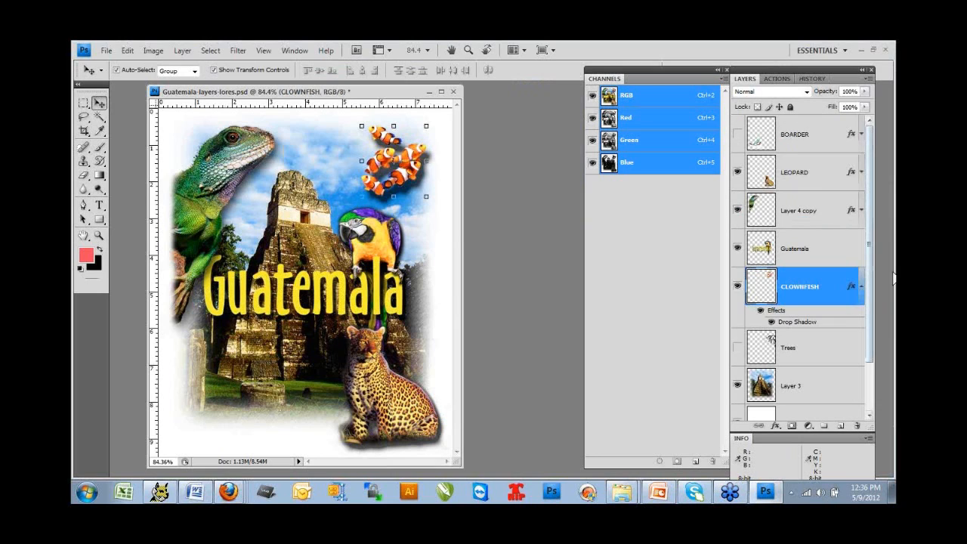
# Step: Select the white Layer 2, leaving its layer style unchanged
pyautogui.moveTo(869, 261); pyautogui.dragTo(870, 311)
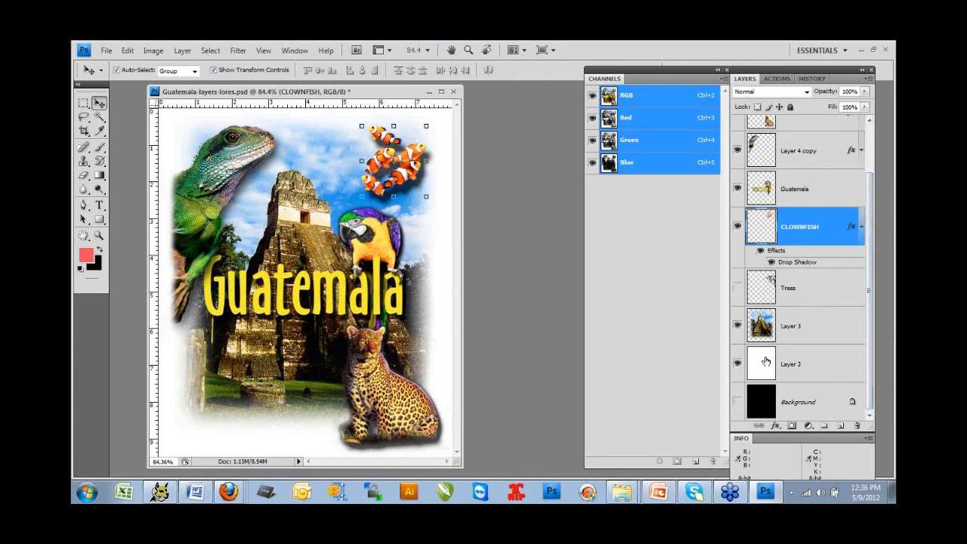
pyautogui.doubleClick(766, 361)
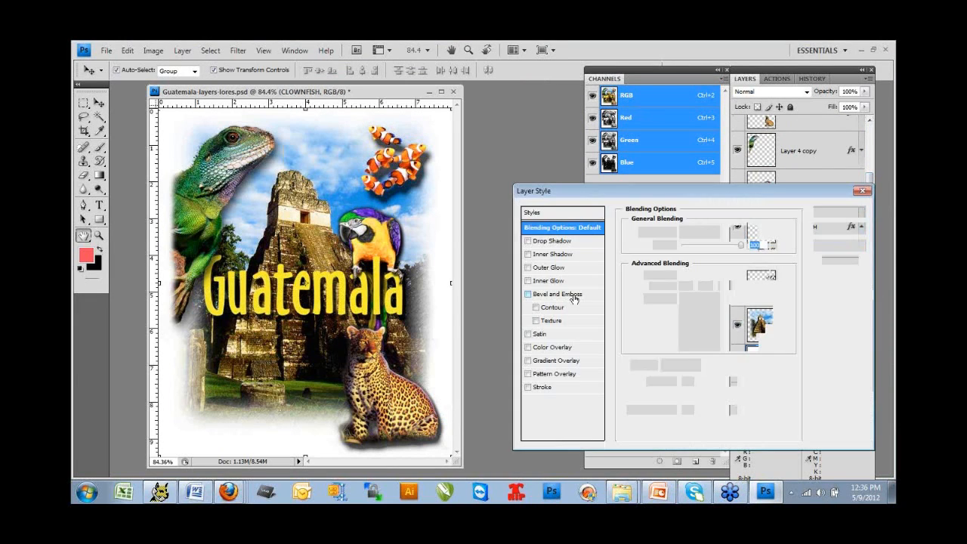
pyautogui.click(848, 231)
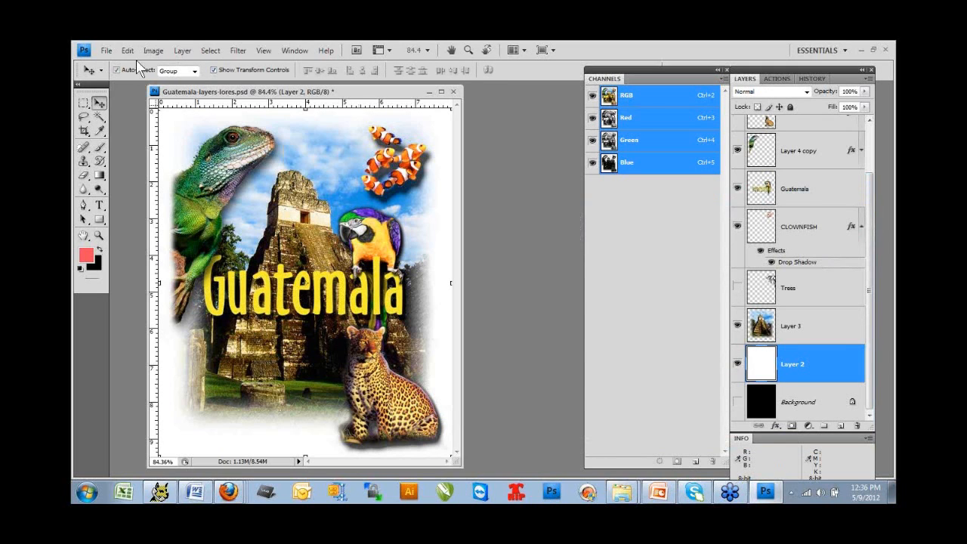
# Step: Fill Layer 2 with a custom light orange color in Normal mode at 100% opacity, and hide the layer
pyautogui.click(130, 52)
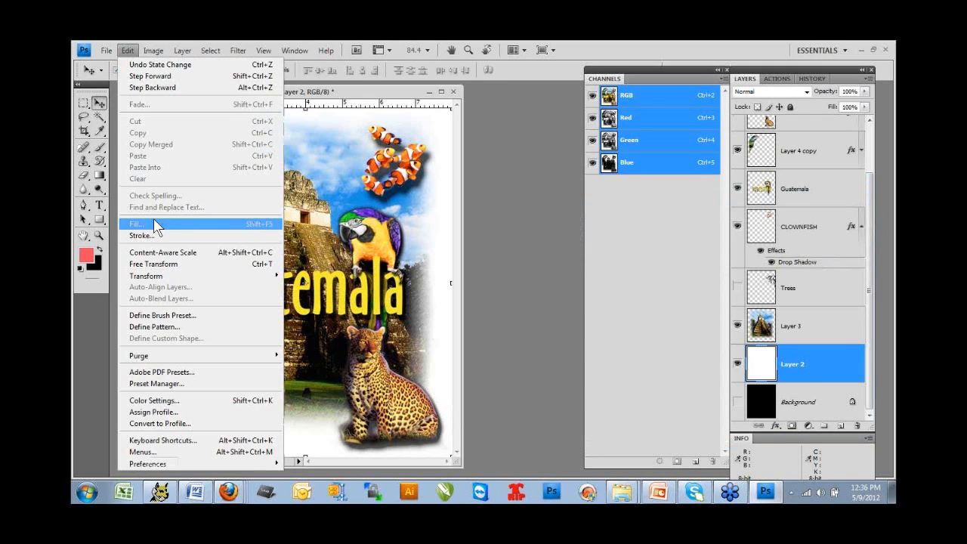
pyautogui.click(136, 219)
pyautogui.click(469, 178)
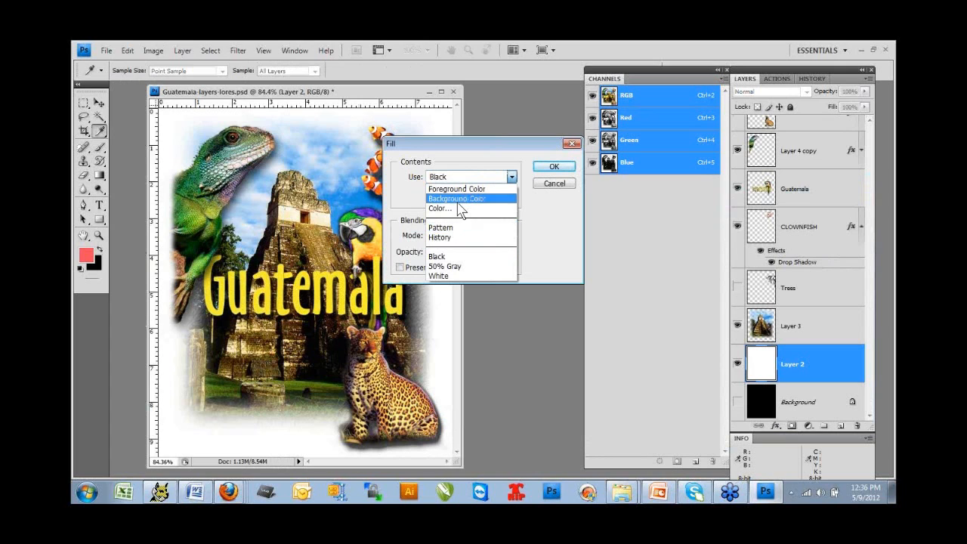
pyautogui.click(461, 208)
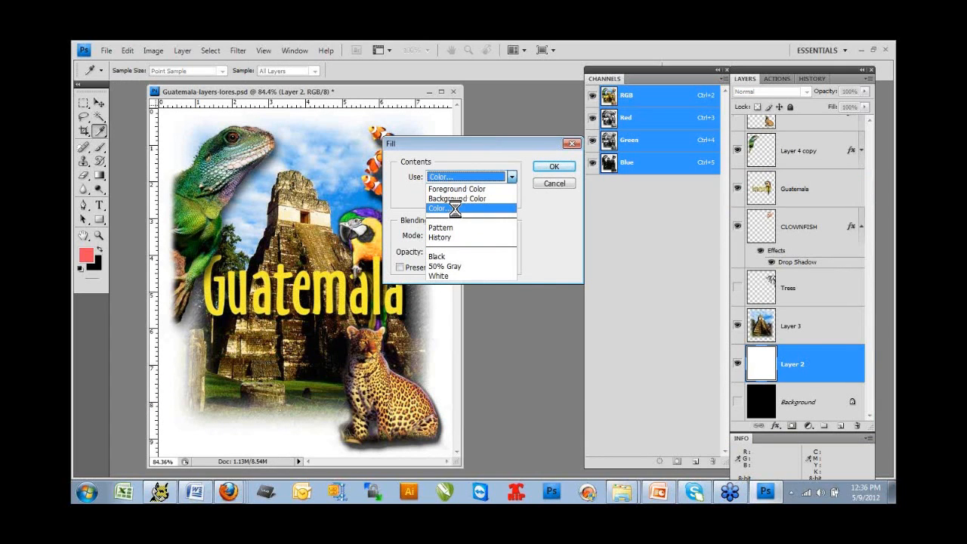
pyautogui.moveTo(710, 358); pyautogui.dragTo(710, 354)
pyautogui.moveTo(608, 221); pyautogui.dragTo(660, 219)
pyautogui.click(817, 207)
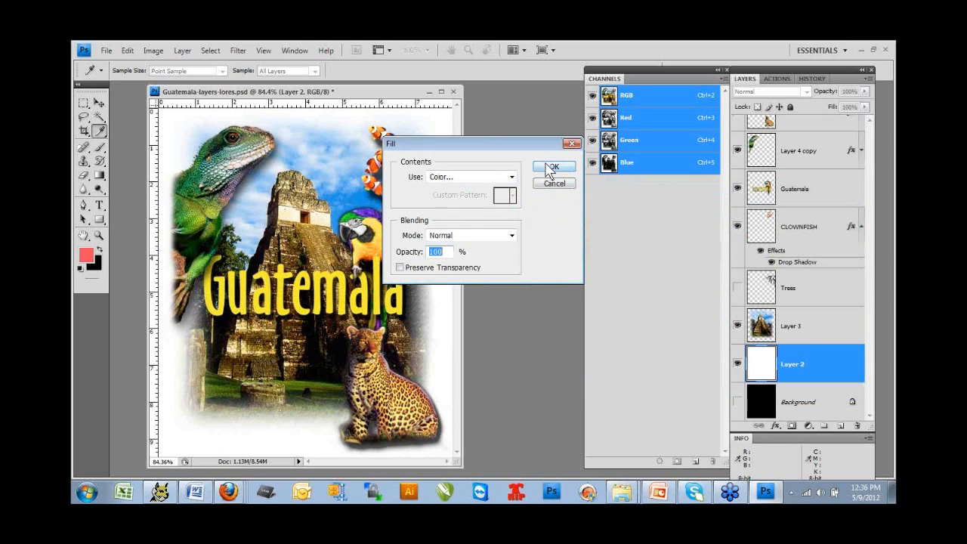
pyautogui.click(553, 166)
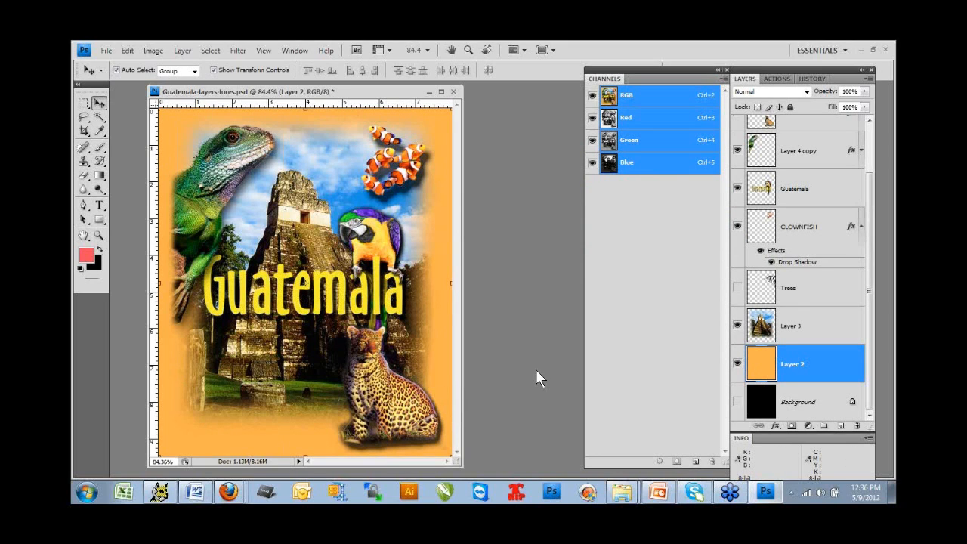
pyautogui.click(737, 366)
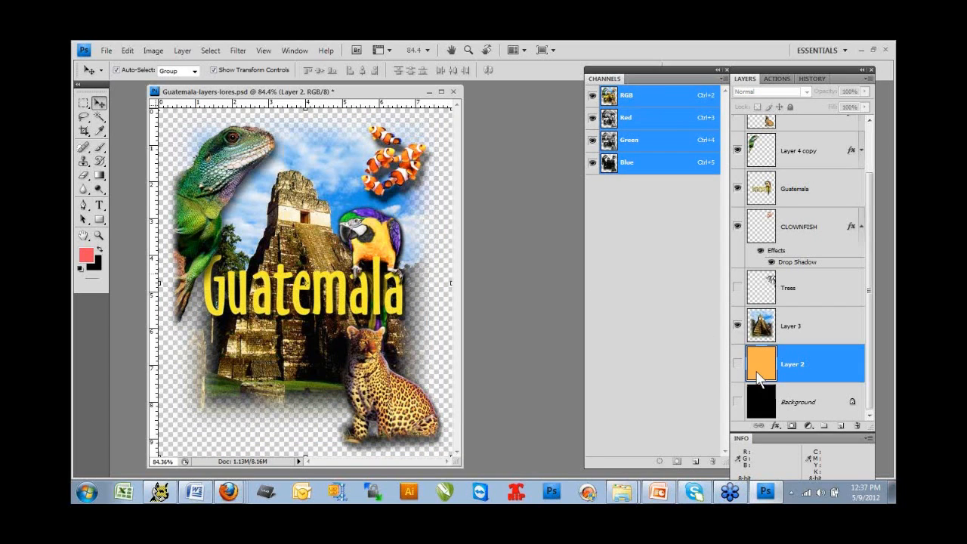
# Step: Undo the Layer 2 fill by reverting to the last Move history state, and display the layers again
pyautogui.click(813, 79)
pyautogui.click(775, 213)
pyautogui.click(776, 202)
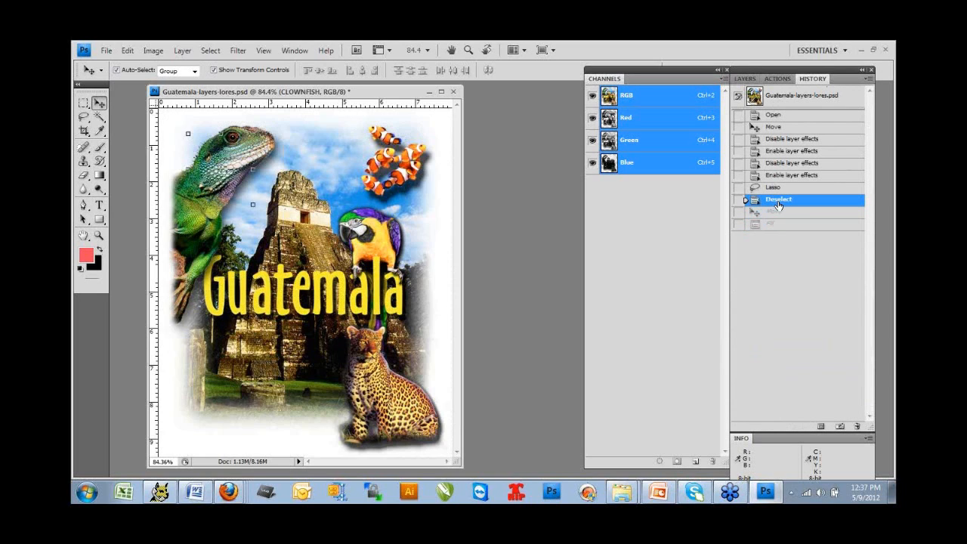
pyautogui.click(775, 212)
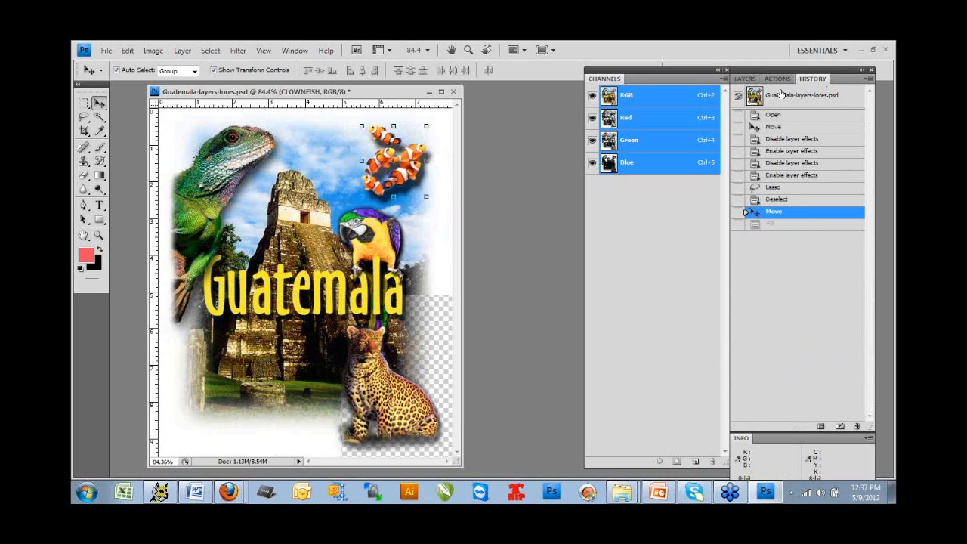
pyautogui.click(745, 79)
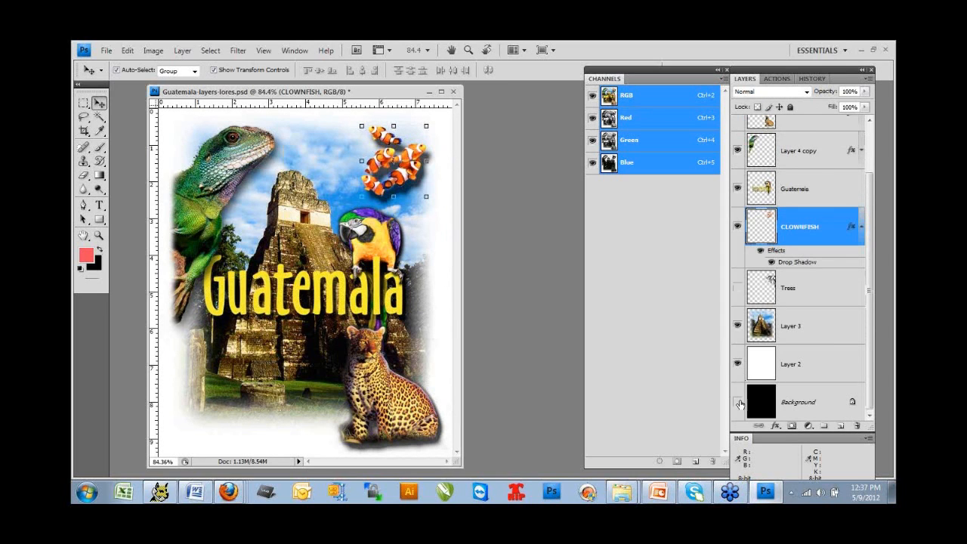
# Step: Browse the Artwork-TSEPS-Ready folder for files to open and preview the white, black and index versions of the airshow180 artwork
pyautogui.click(107, 51)
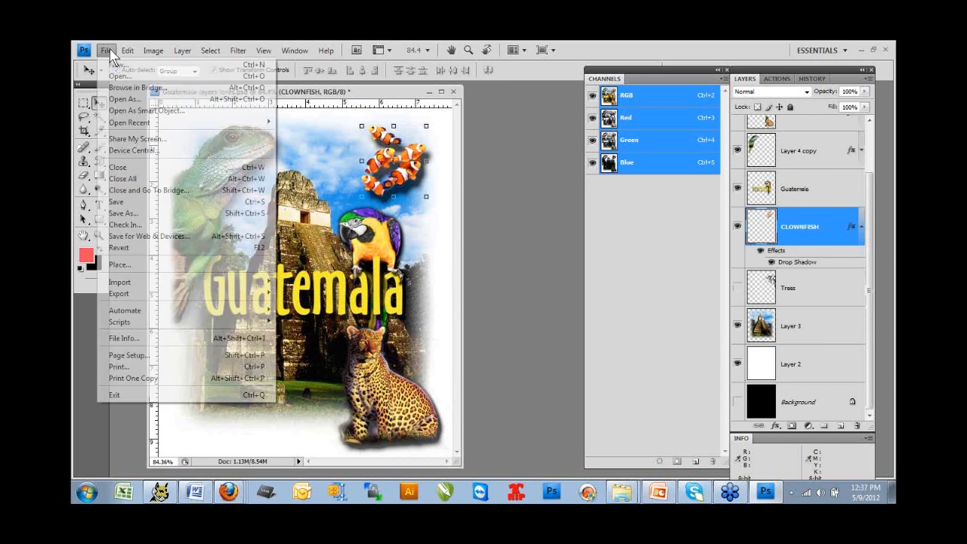
pyautogui.click(120, 76)
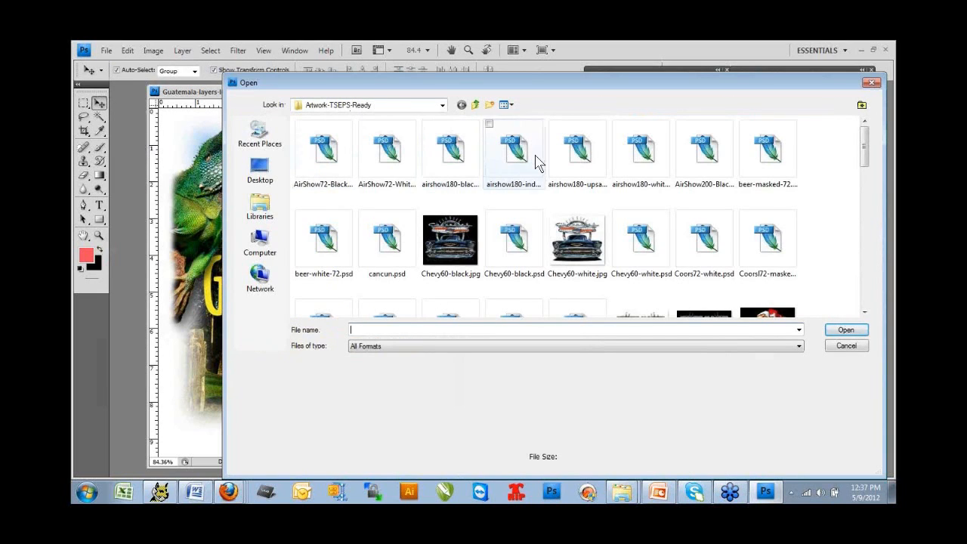
pyautogui.click(573, 156)
pyautogui.click(624, 156)
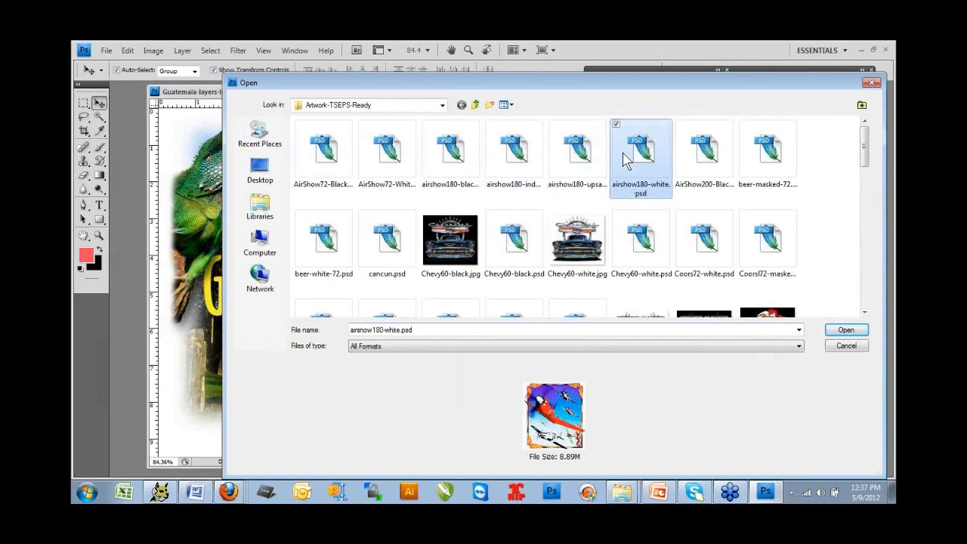
pyautogui.click(513, 154)
pyautogui.click(455, 155)
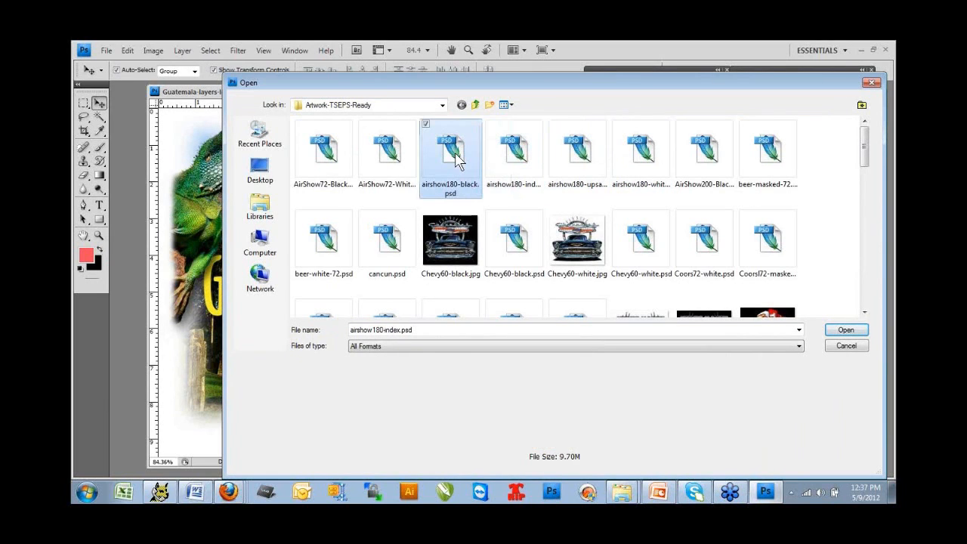
pyautogui.click(513, 149)
pyautogui.click(451, 154)
# Step: Compare the previews of the Chevy60 artwork on black and white backgrounds
pyautogui.click(439, 247)
pyautogui.click(564, 254)
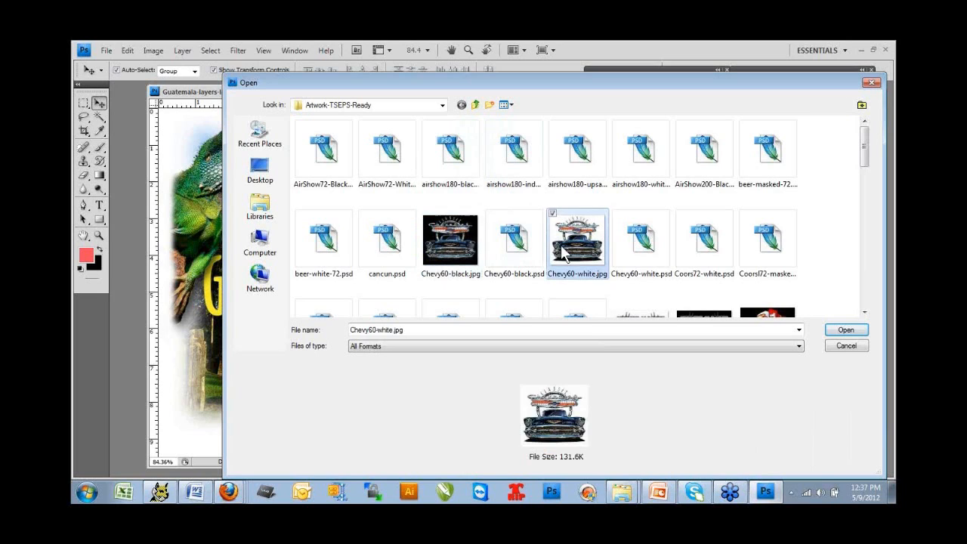
pyautogui.click(467, 253)
pyautogui.click(560, 252)
pyautogui.click(457, 257)
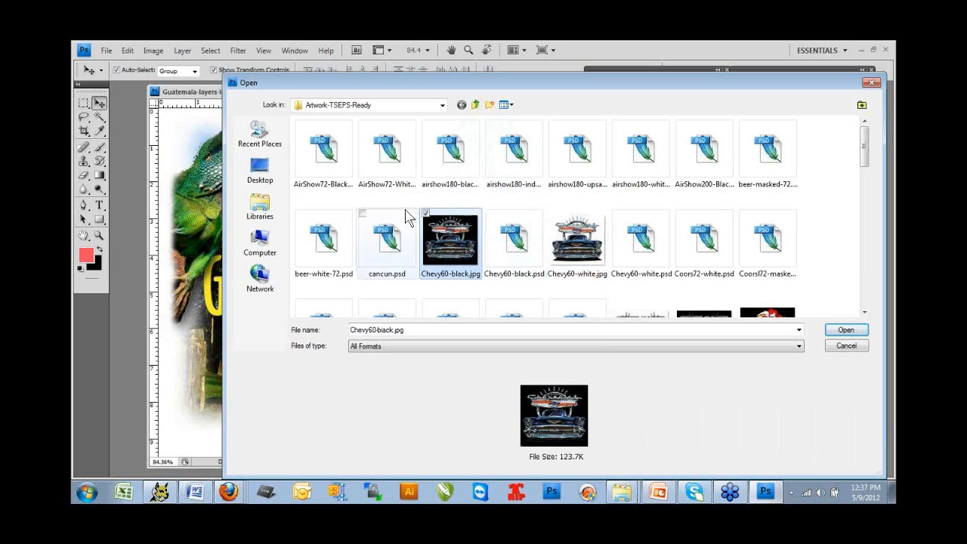
pyautogui.click(567, 242)
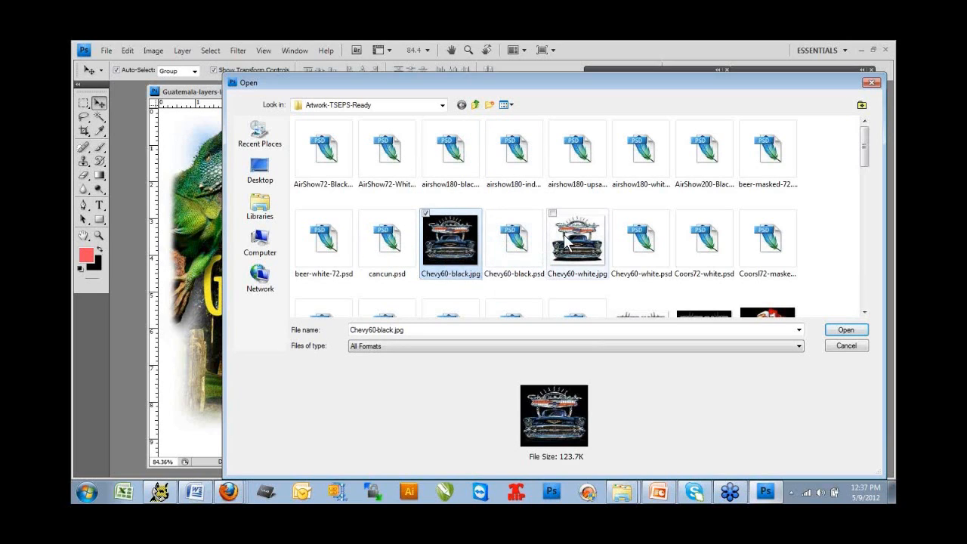
pyautogui.click(610, 245)
# Step: Preview the Hawk, Gorilla, fudpucker and flesh artwork files, comparing their black or masked versions with the white ones
pyautogui.scroll(-5, 869, 168)
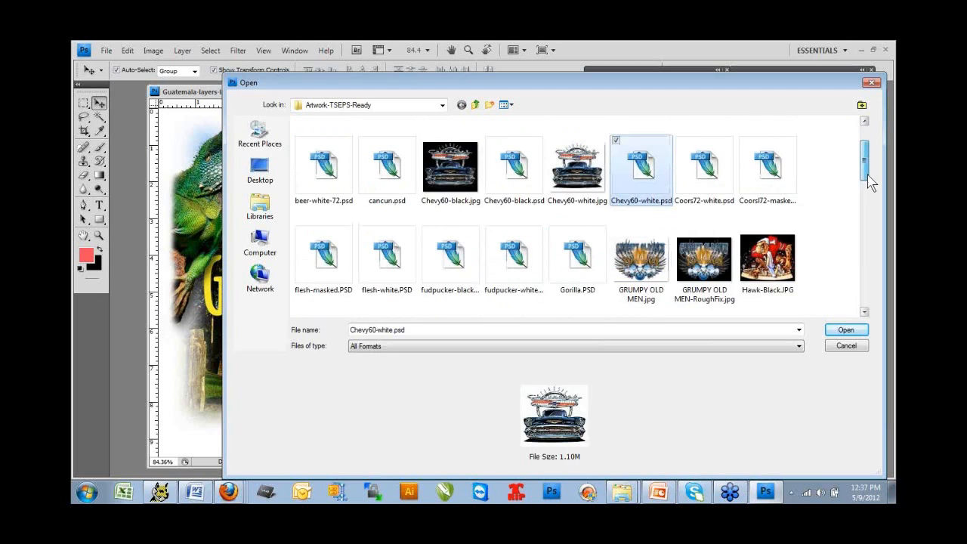
pyautogui.click(349, 271)
pyautogui.click(777, 192)
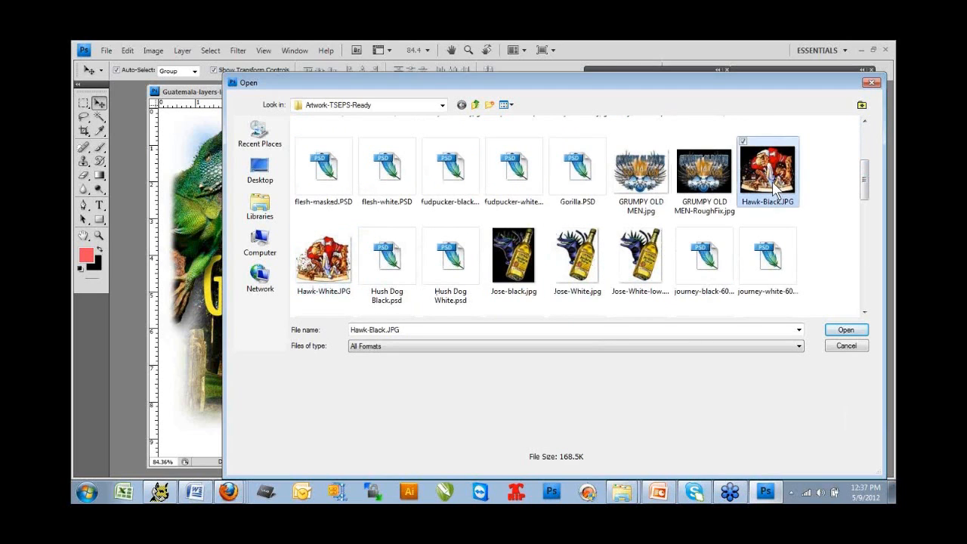
pyautogui.click(332, 268)
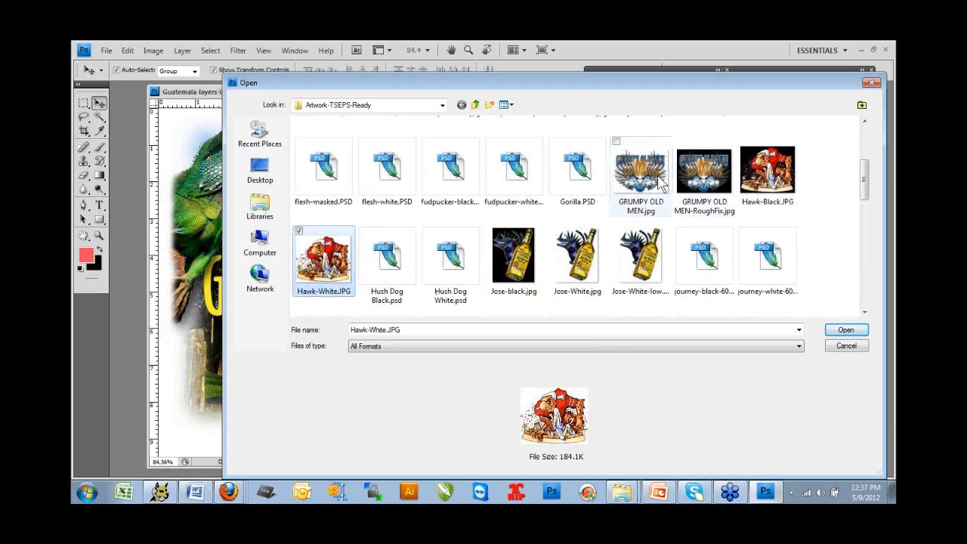
pyautogui.click(767, 174)
pyautogui.click(580, 180)
pyautogui.click(514, 176)
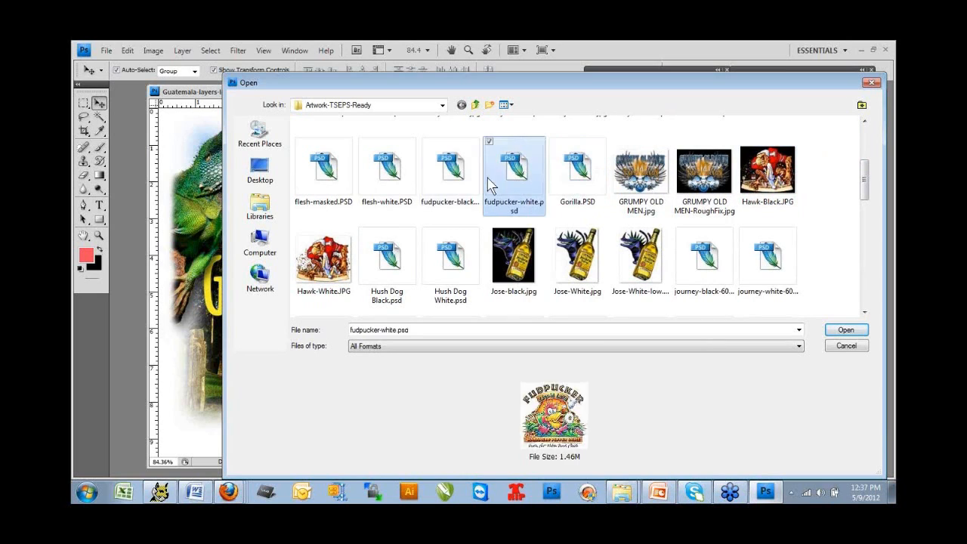
pyautogui.click(446, 177)
pyautogui.click(381, 177)
pyautogui.click(321, 178)
pyautogui.click(398, 178)
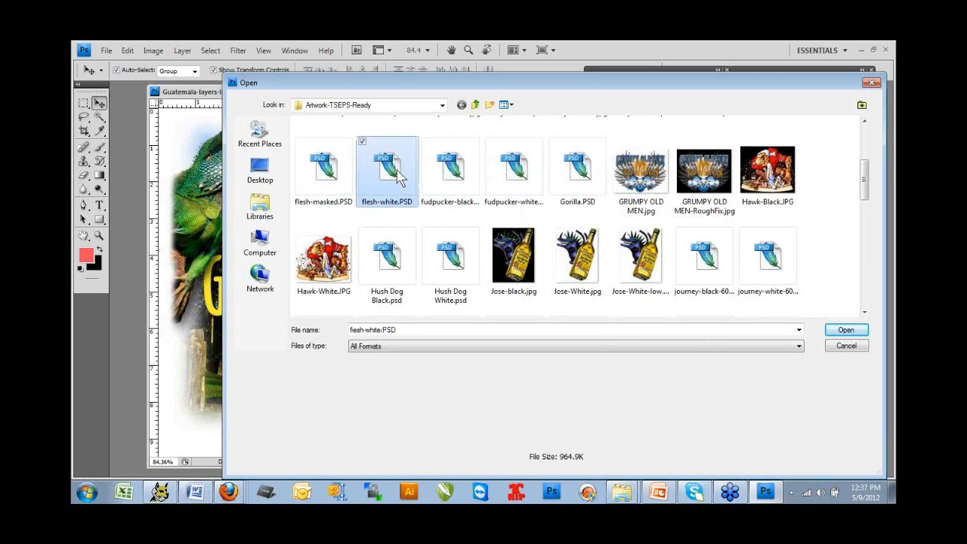
# Step: Compare the previews of Jose-White.jpg and Jose-black.jpg, and leave the file browser without opening a file
pyautogui.click(578, 260)
pyautogui.click(510, 264)
pyautogui.click(578, 260)
pyautogui.click(514, 260)
pyautogui.click(578, 261)
pyautogui.click(514, 260)
pyautogui.click(854, 347)
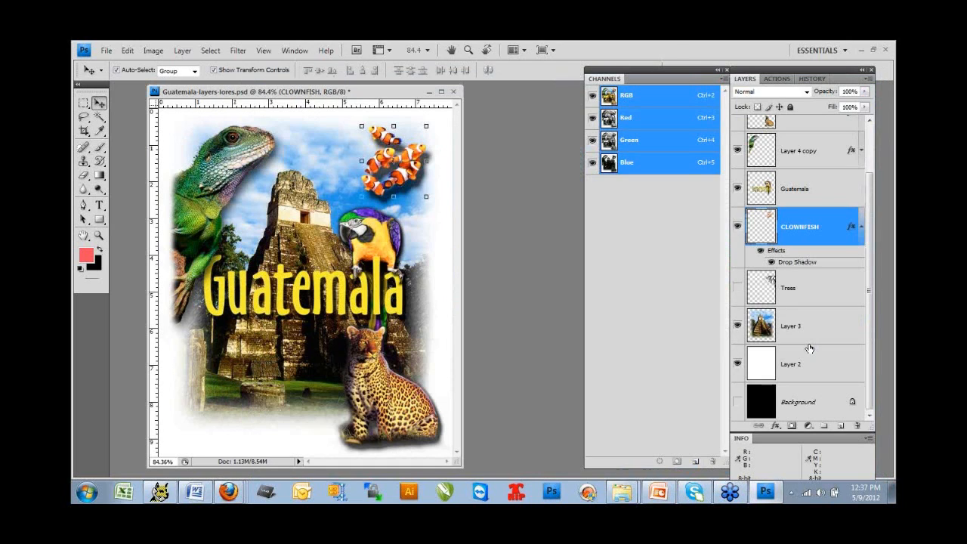
# Step: Open Chevy60-black.jpg and place its window over the upper part of the Guatemala document
pyautogui.click(106, 51)
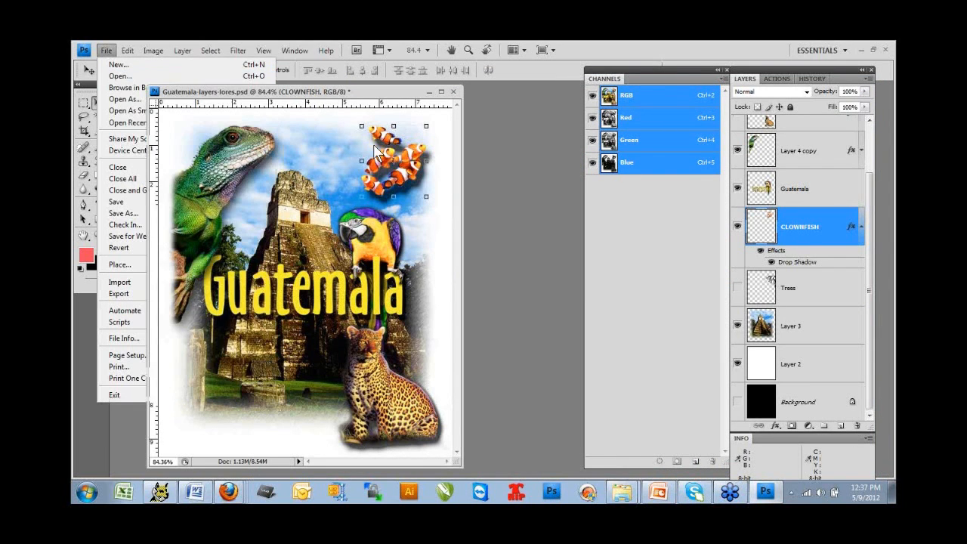
pyautogui.hotkey('ctrl', 'o')
pyautogui.click(454, 234)
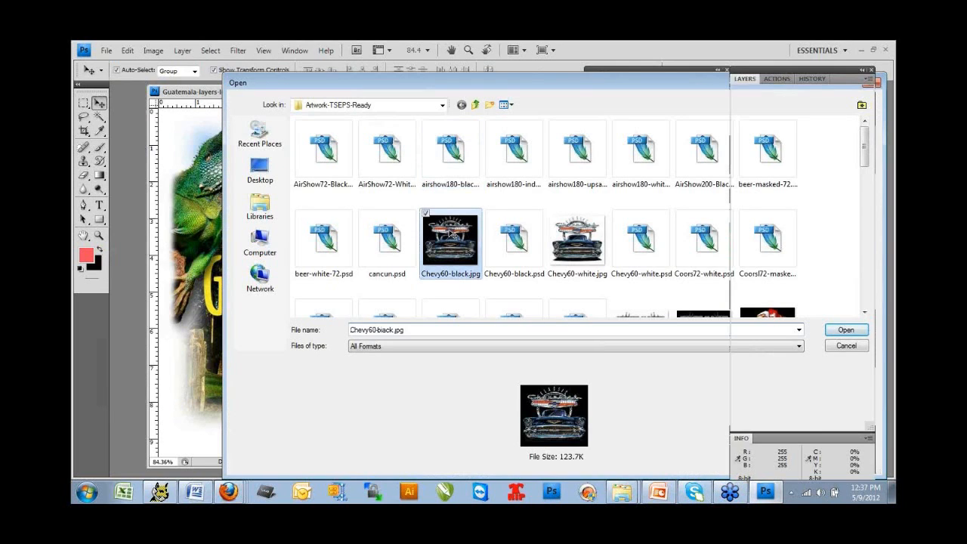
pyautogui.press('Escape')
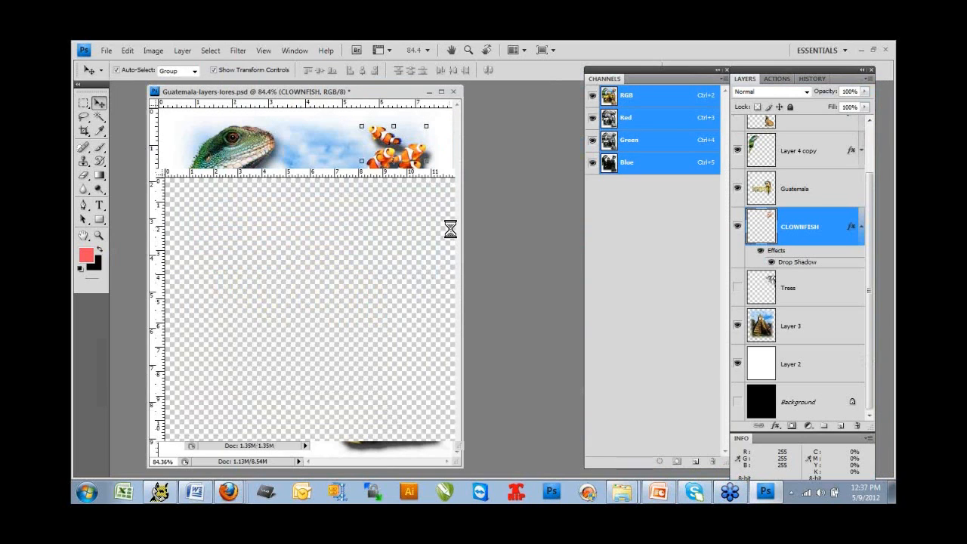
pyautogui.moveTo(378, 158); pyautogui.dragTo(380, 99)
# Step: Open Chevy60-white.jpg and place its window directly over the Chevy60-black.jpg window
pyautogui.click(106, 50)
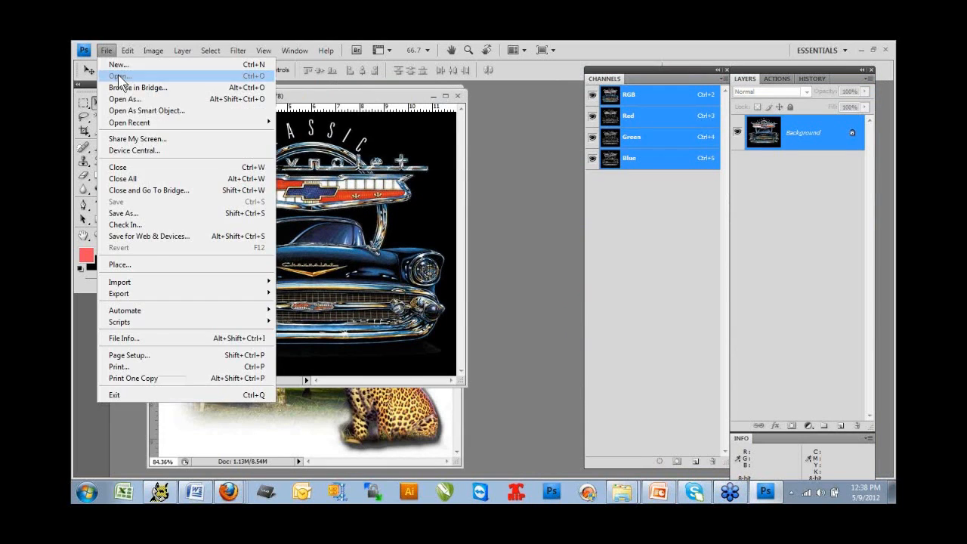
pyautogui.hotkey('ctrl', 'o')
pyautogui.click(578, 239)
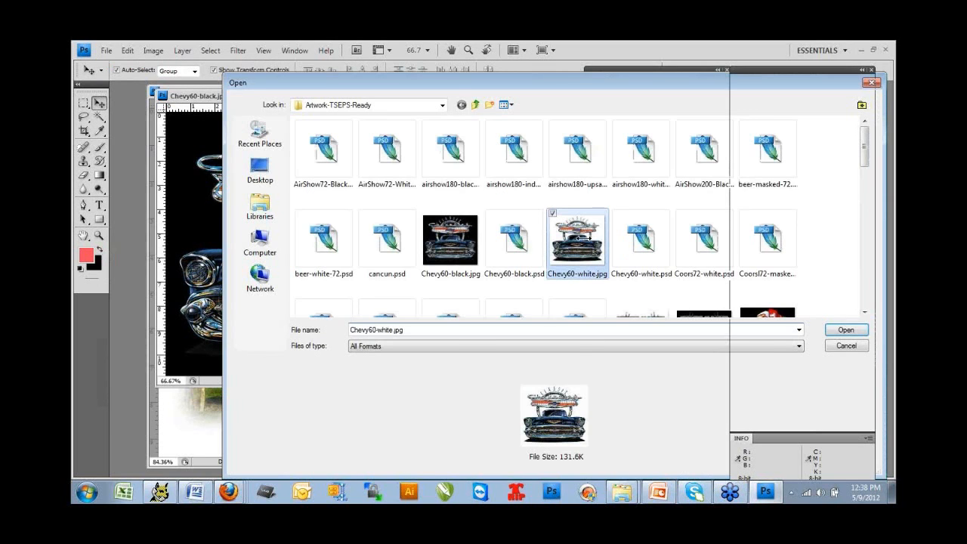
pyautogui.doubleClick(578, 239)
pyautogui.moveTo(356, 180); pyautogui.dragTo(348, 99)
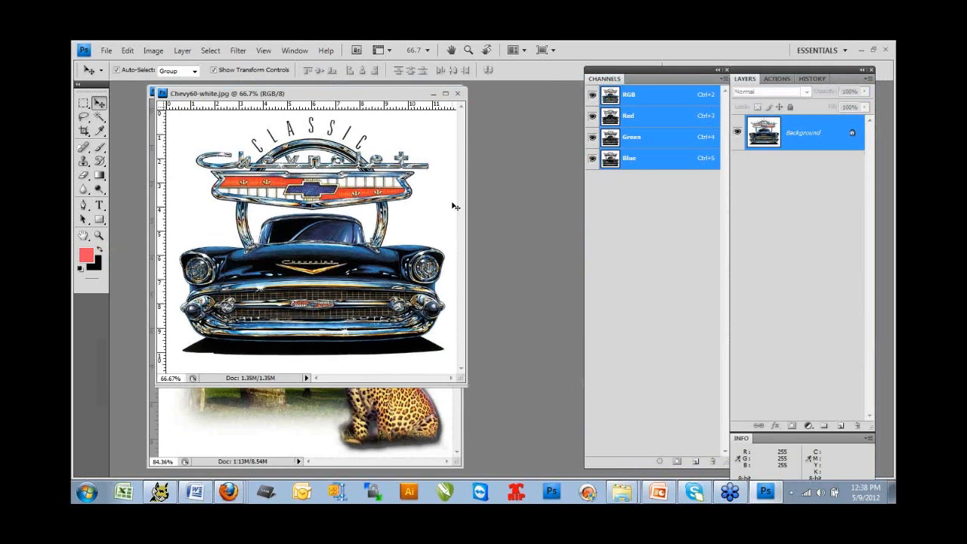
# Step: Convert Chevy60-white.jpg to grayscale, discarding the color information, and invert it repeatedly to compare the positive and negative images
pyautogui.click(148, 52)
pyautogui.moveTo(161, 65)
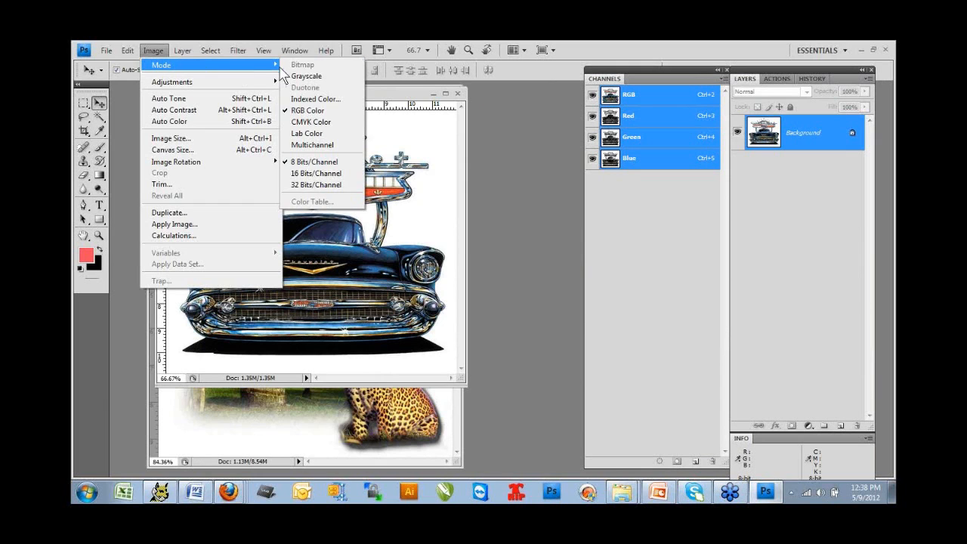
pyautogui.click(304, 77)
pyautogui.click(413, 228)
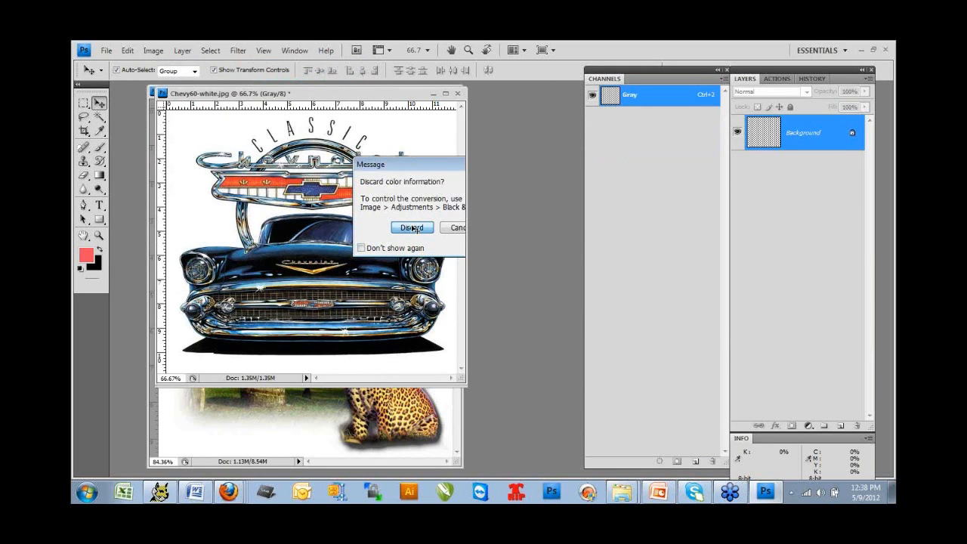
pyautogui.hotkey('ctrl', 'i')
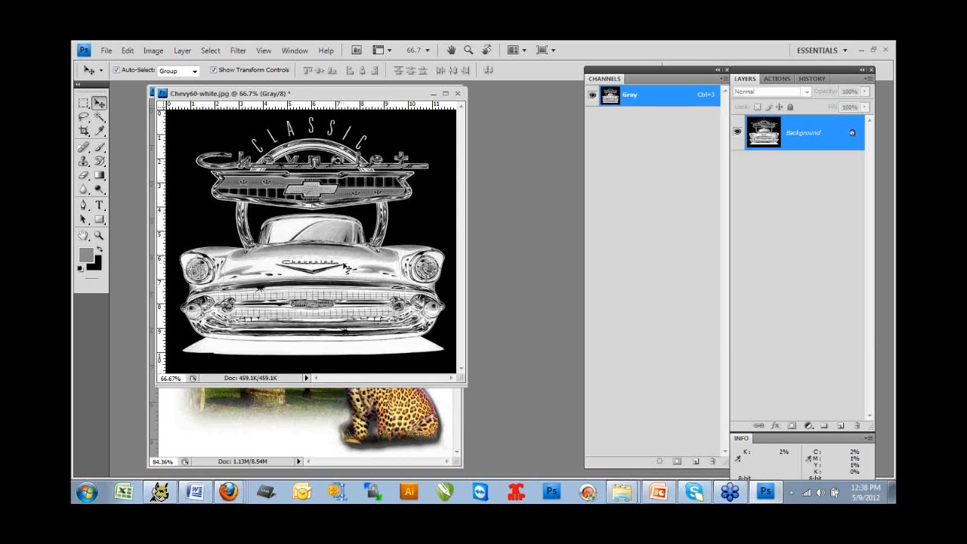
pyautogui.hotkey('ctrl', 'i')
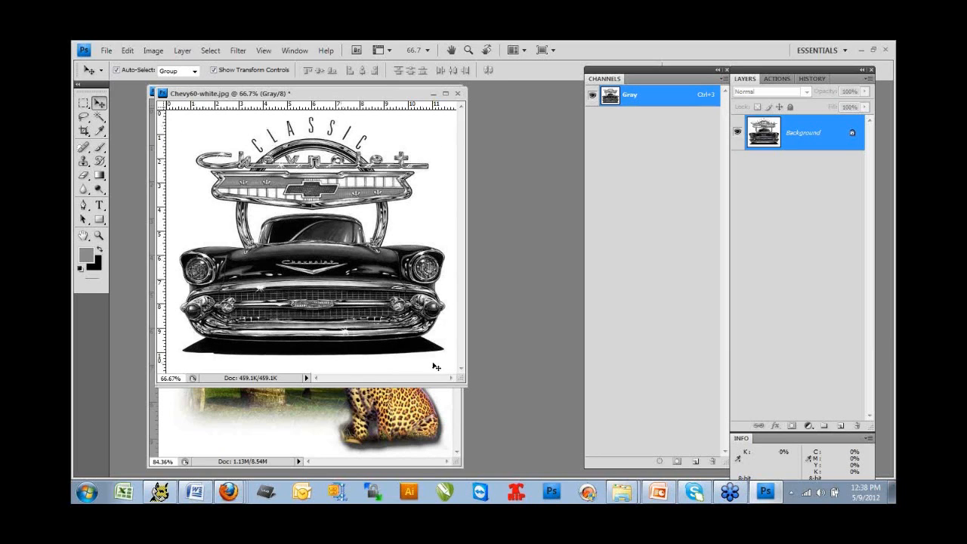
pyautogui.hotkey('ctrl', 'i')
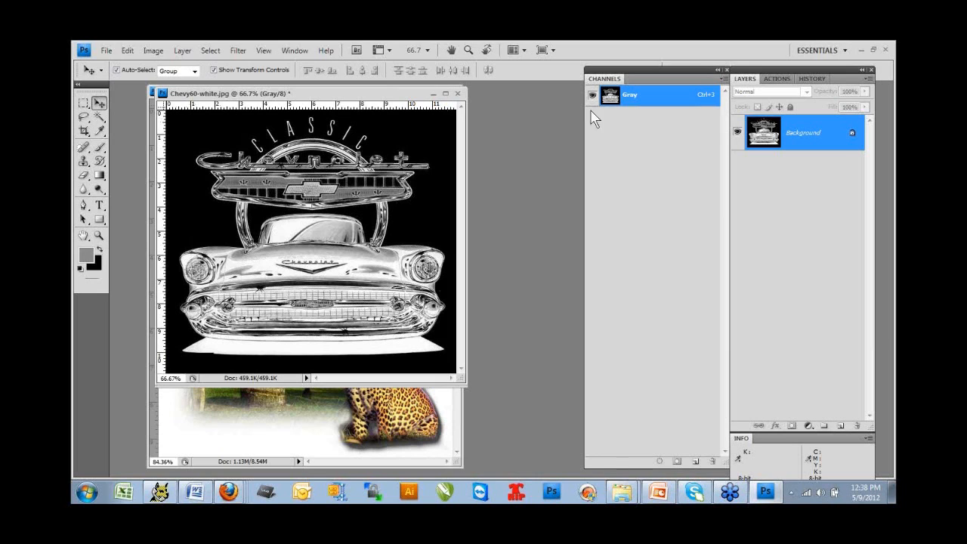
# Step: Undo the grayscale conversion and inversions by reverting Chevy60-white.jpg to its original history snapshot
pyautogui.click(802, 81)
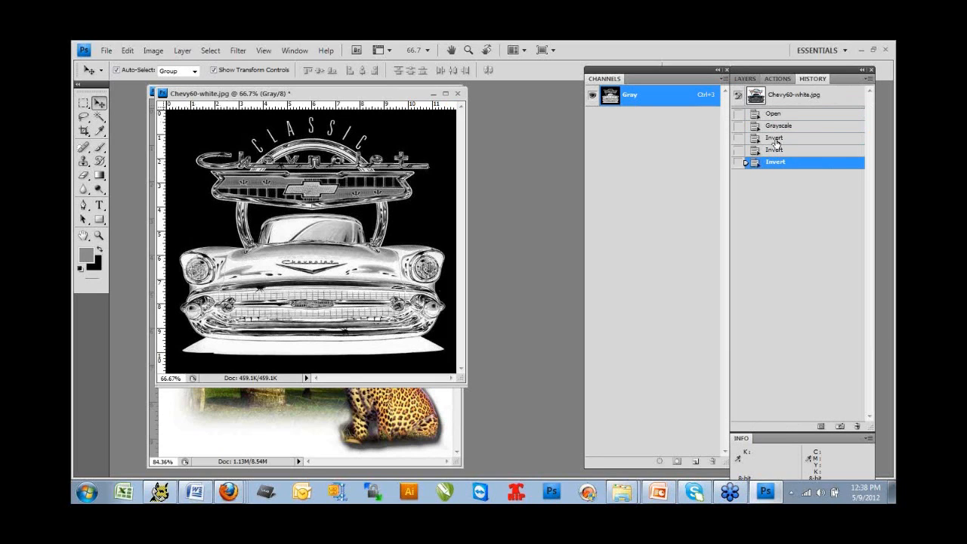
pyautogui.click(775, 140)
pyautogui.click(778, 115)
pyautogui.click(780, 95)
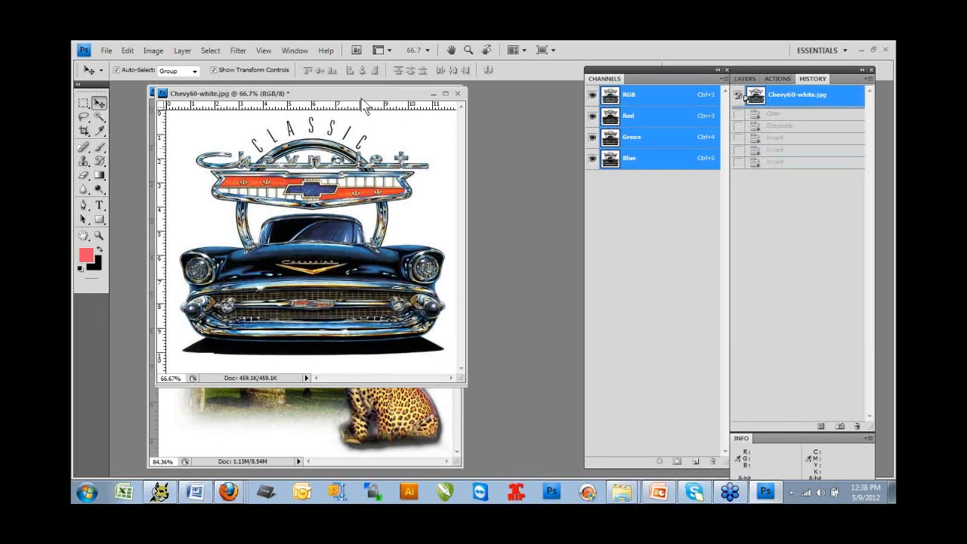
# Step: Move Chevy60-white.jpg off Chevy60-black.jpg, then convert the black version to grayscale, discarding its color information, and invert it
pyautogui.moveTo(408, 93); pyautogui.dragTo(743, 159)
pyautogui.moveTo(378, 104); pyautogui.dragTo(358, 102)
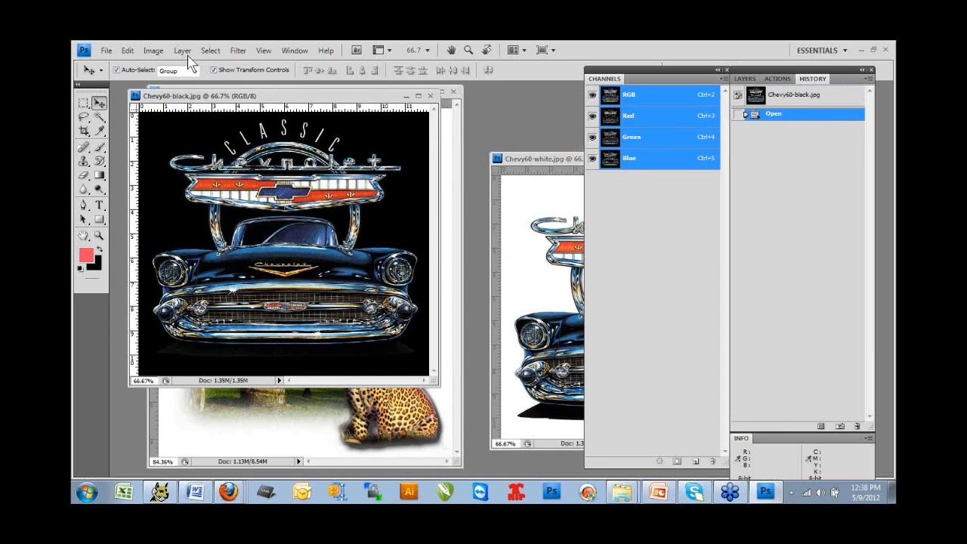
pyautogui.click(153, 51)
pyautogui.moveTo(227, 65)
pyautogui.click(304, 77)
pyautogui.click(305, 76)
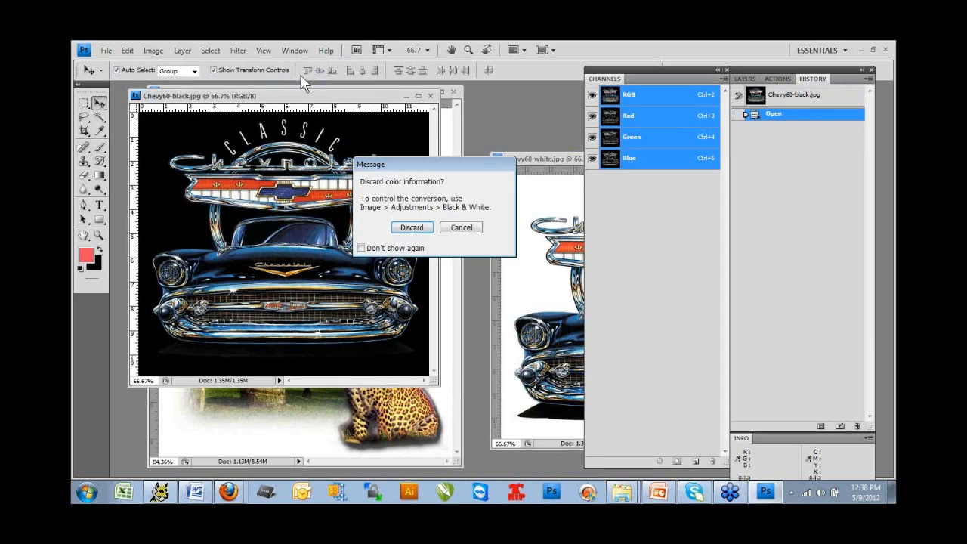
pyautogui.click(413, 226)
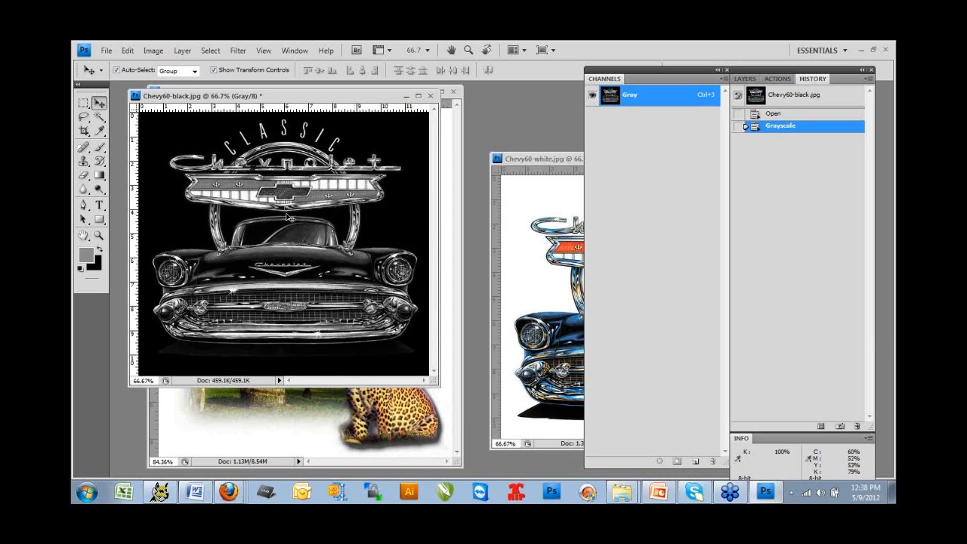
pyautogui.hotkey('ctrl', 'i')
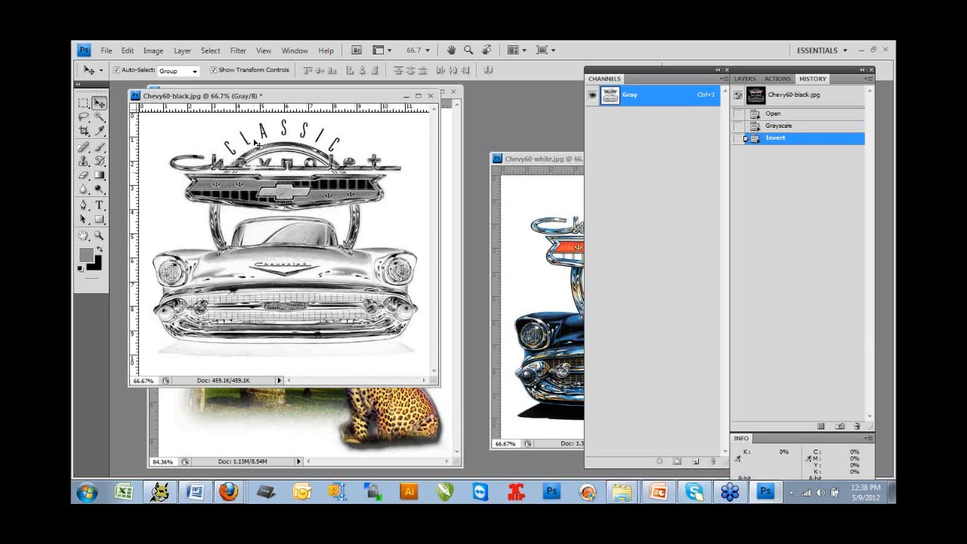
# Step: Revert Chevy60-black.jpg to its original history snapshot and close both Chevy60 files without saving
pyautogui.click(798, 96)
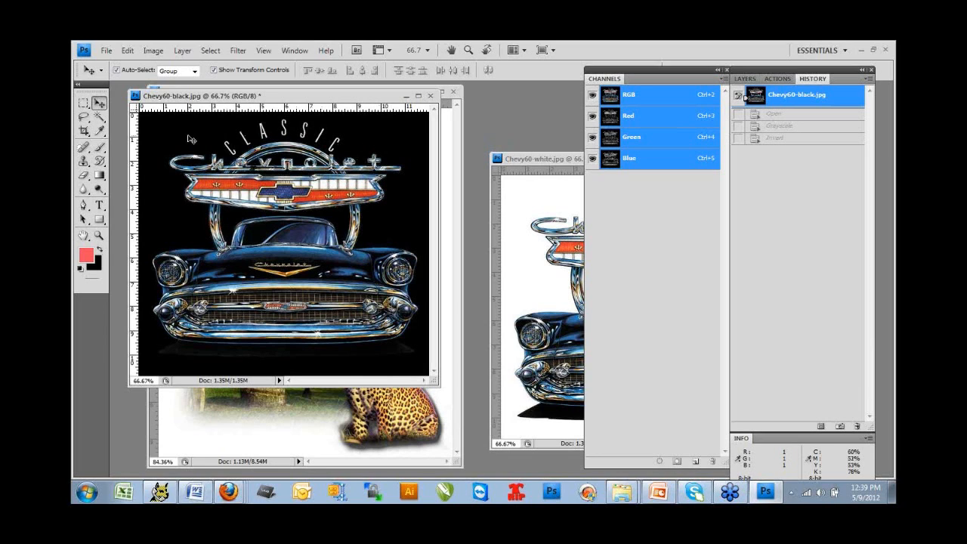
pyautogui.click(429, 95)
pyautogui.click(508, 212)
pyautogui.click(508, 200)
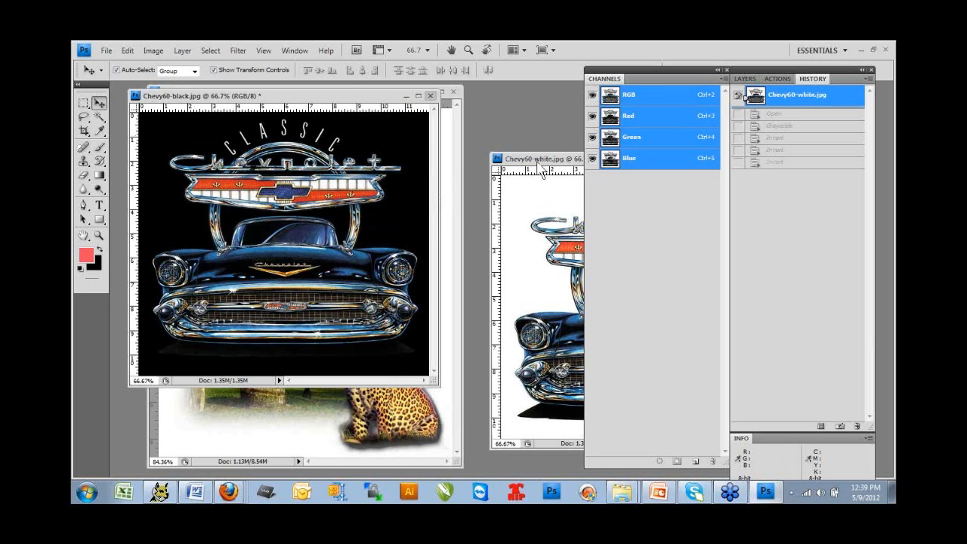
pyautogui.moveTo(544, 163); pyautogui.dragTo(263, 99)
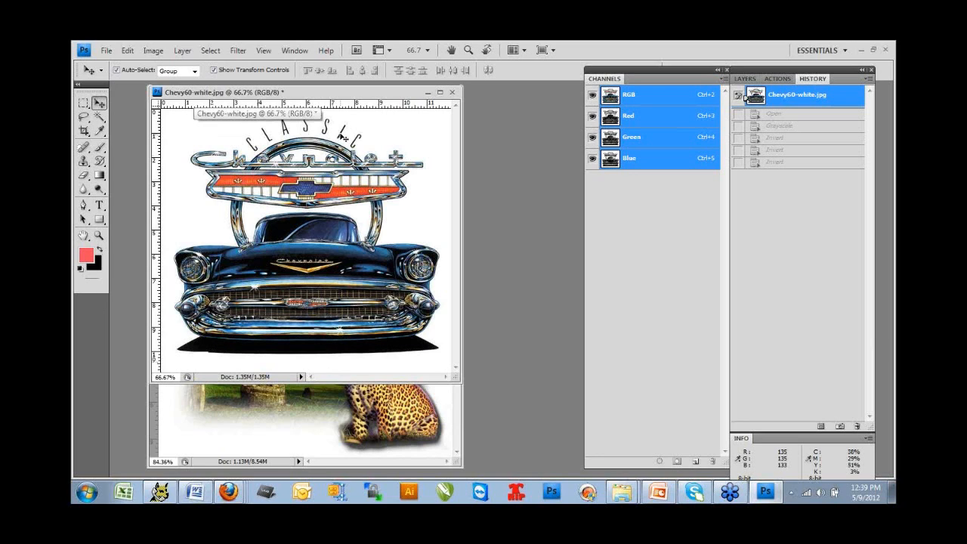
pyautogui.click(452, 92)
pyautogui.click(464, 212)
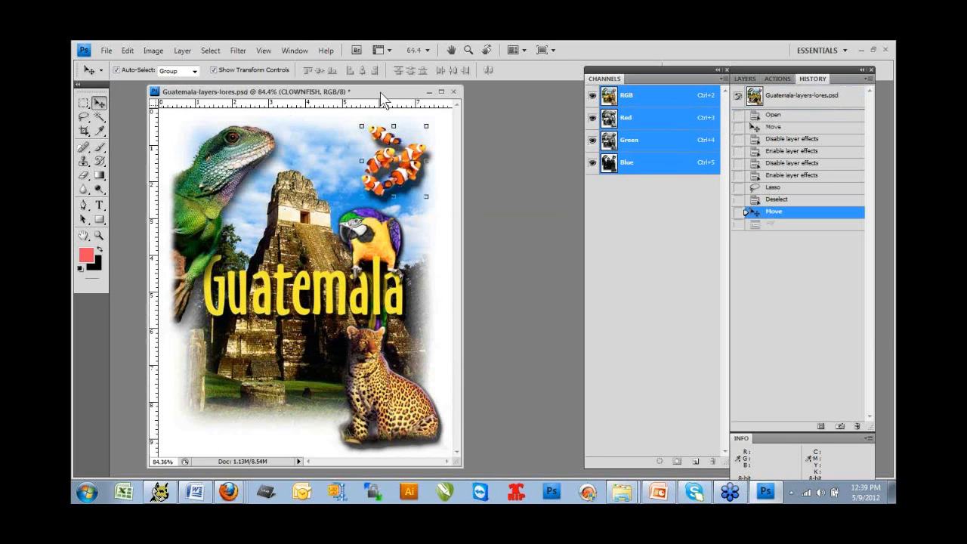
# Step: Duplicate the layered Guatemala-layers-lores.psd document under the name Guatemala-layers-lores copy and place the copy's window over the original
pyautogui.moveTo(383, 100); pyautogui.dragTo(379, 99)
pyautogui.click(745, 78)
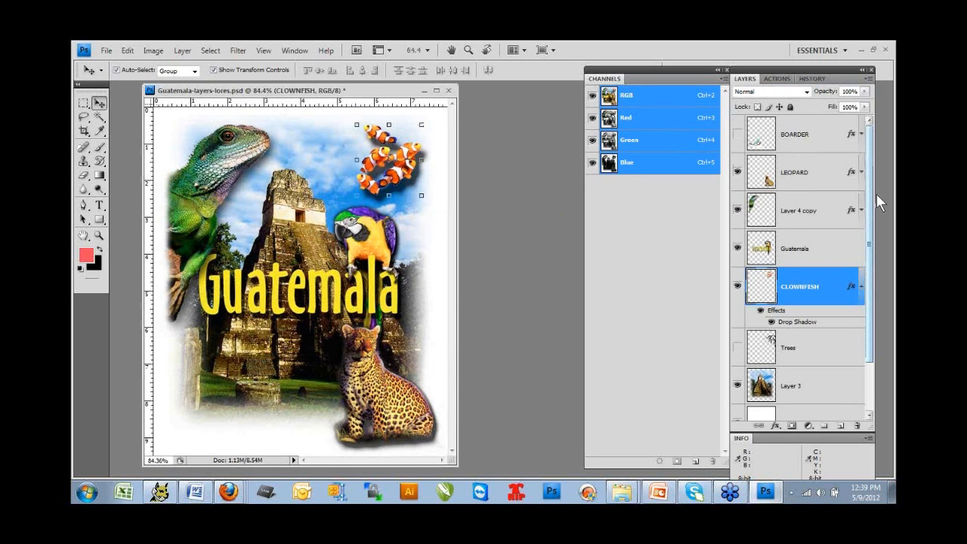
pyautogui.scroll(-3, 812, 371)
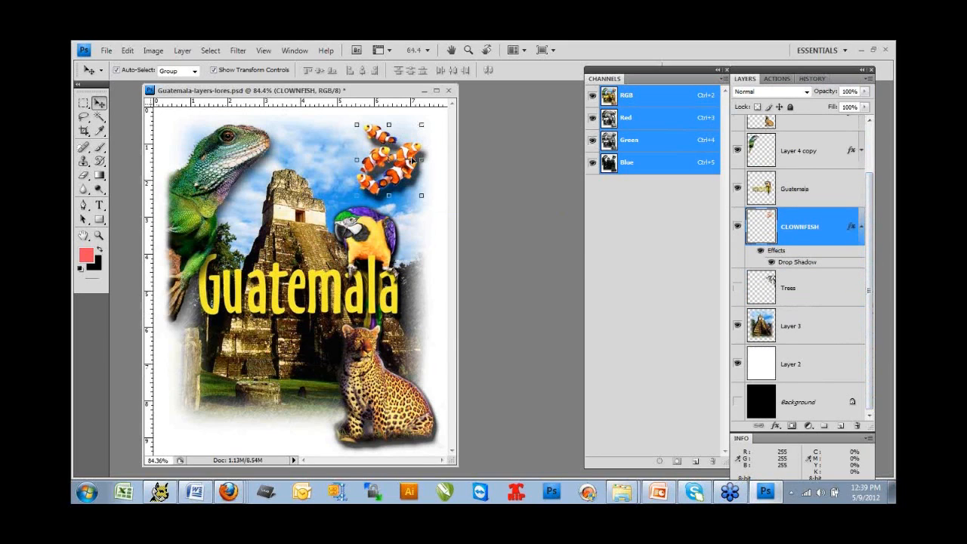
pyautogui.click(155, 52)
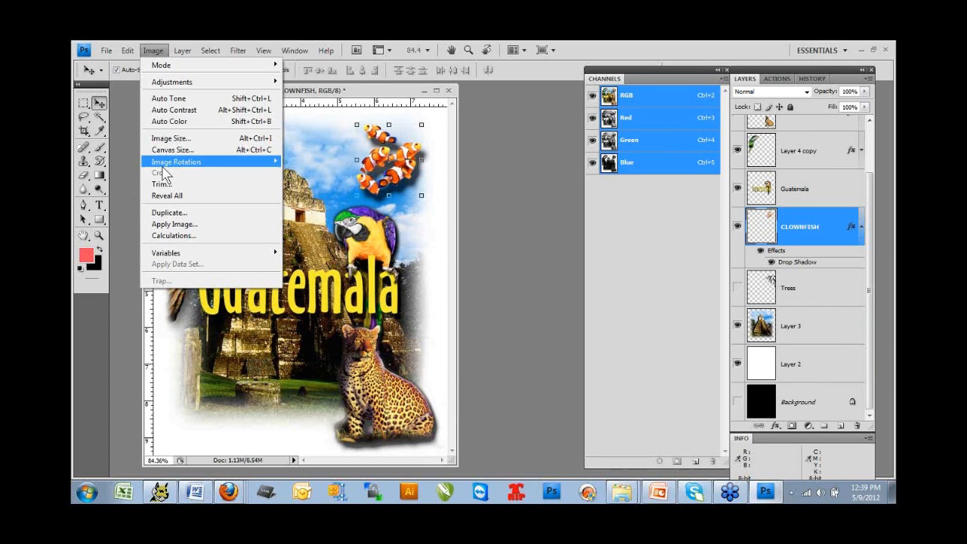
pyautogui.click(167, 214)
pyautogui.click(569, 189)
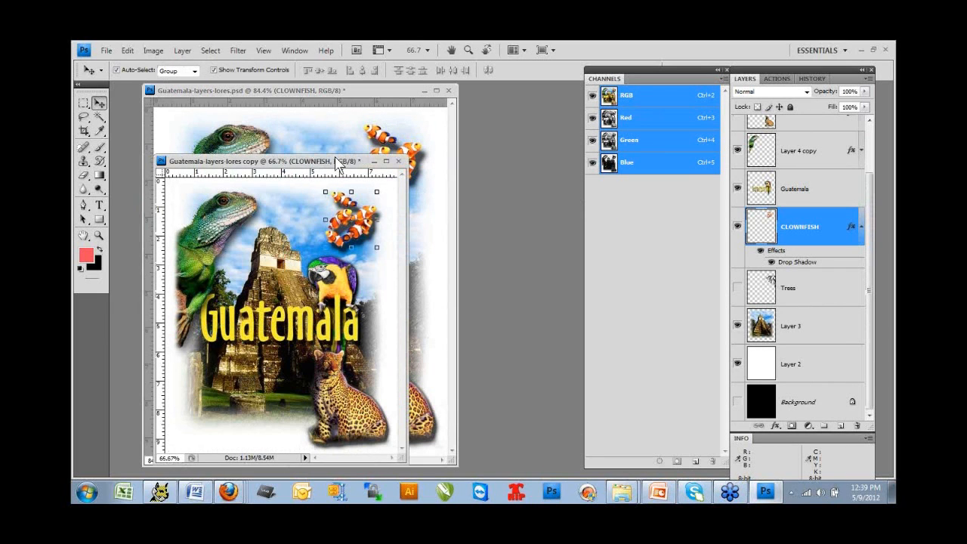
pyautogui.moveTo(335, 156); pyautogui.dragTo(359, 102)
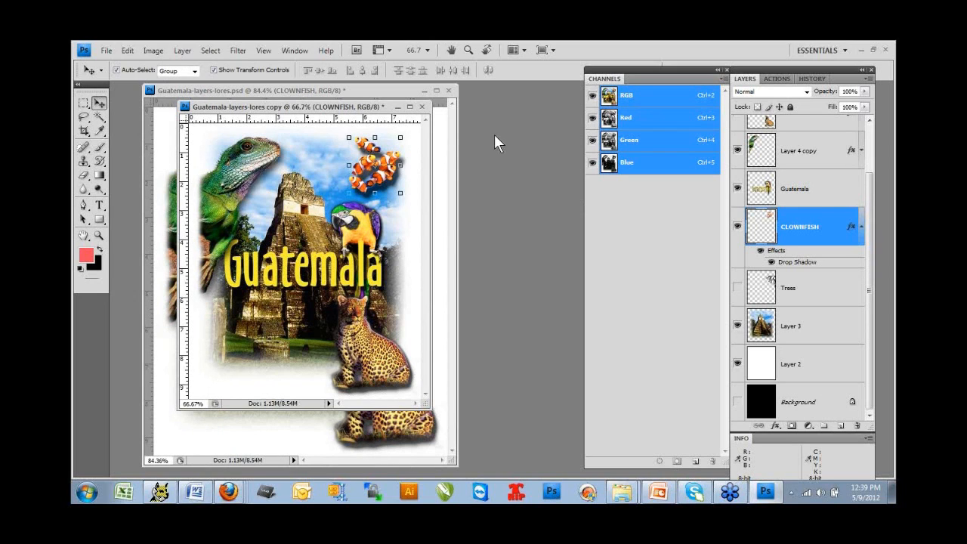
pyautogui.moveTo(361, 109); pyautogui.dragTo(368, 101)
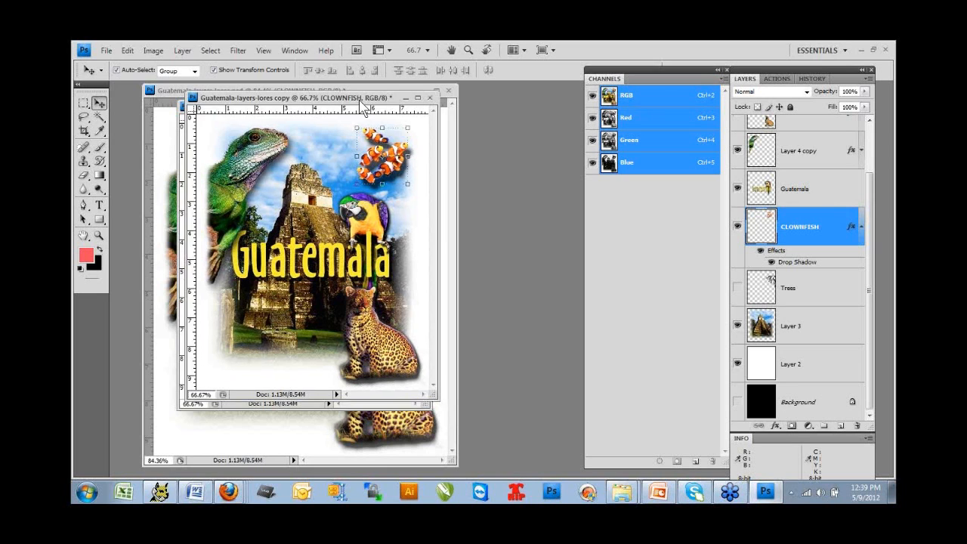
# Step: Flatten the Guatemala copy, discarding its hidden layers, and close that copy without saving
pyautogui.click(868, 81)
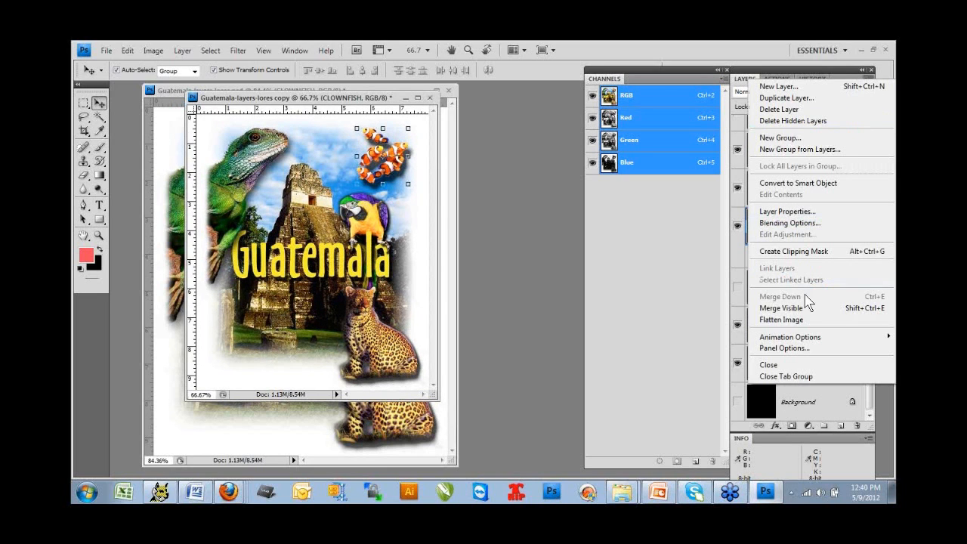
pyautogui.click(806, 317)
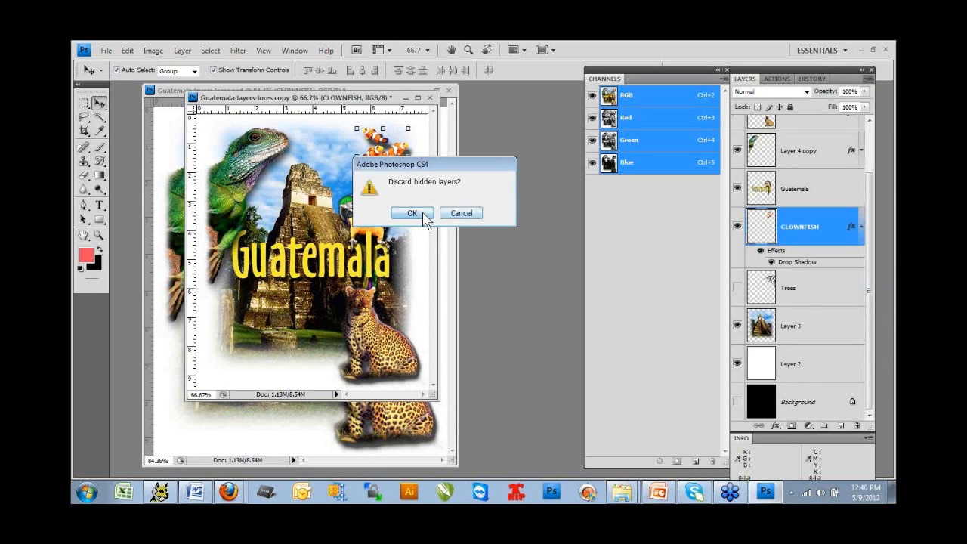
pyautogui.click(412, 213)
pyautogui.moveTo(389, 98)
pyautogui.mouseDown()
pyautogui.moveTo(416, 95)
pyautogui.moveTo(387, 96)
pyautogui.mouseUp()
pyautogui.click(435, 95)
pyautogui.click(460, 218)
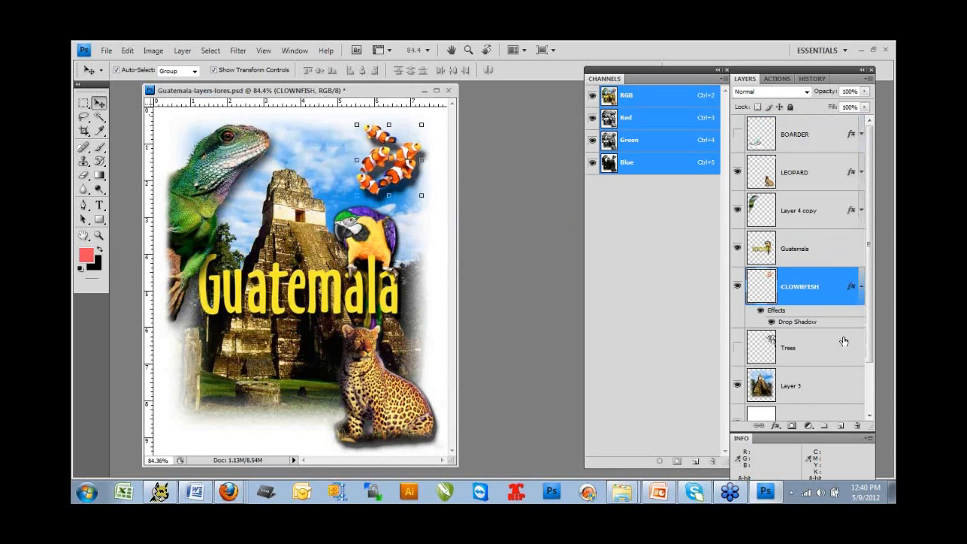
# Step: Hide the white Layer 2 and show the black Background layer in the Guatemala document
pyautogui.scroll(-1, 871, 374)
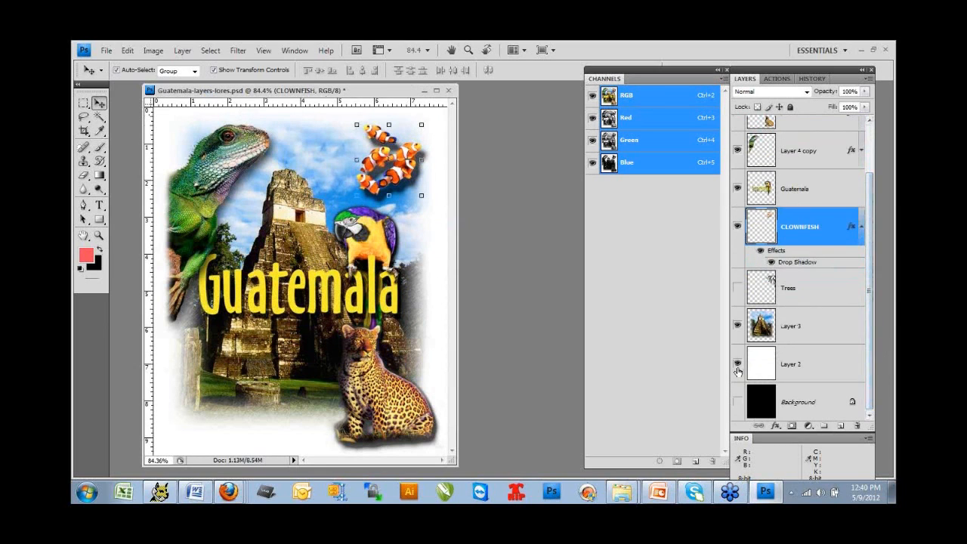
pyautogui.click(737, 364)
pyautogui.click(736, 402)
pyautogui.click(737, 402)
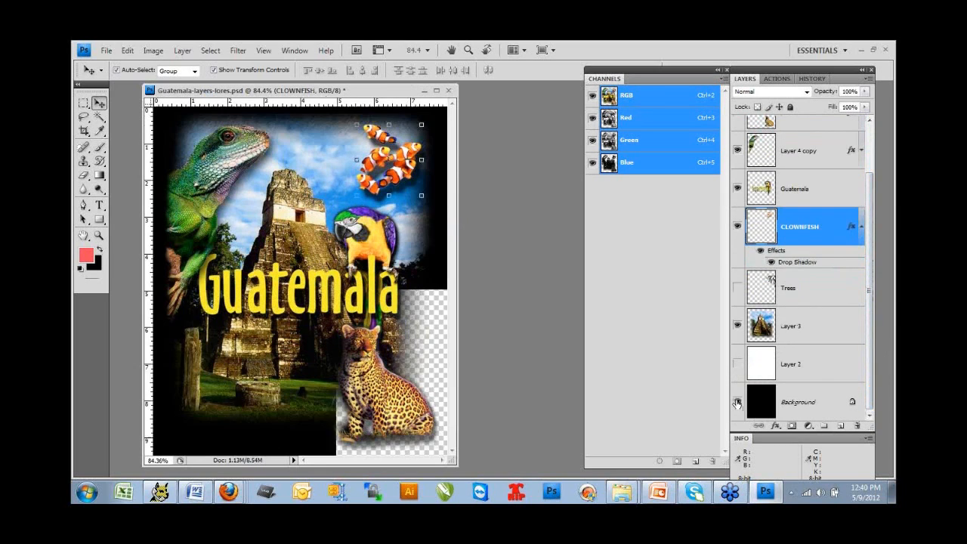
# Step: Flatten the layered Guatemala image into a single background, discarding the hidden layers
pyautogui.click(869, 78)
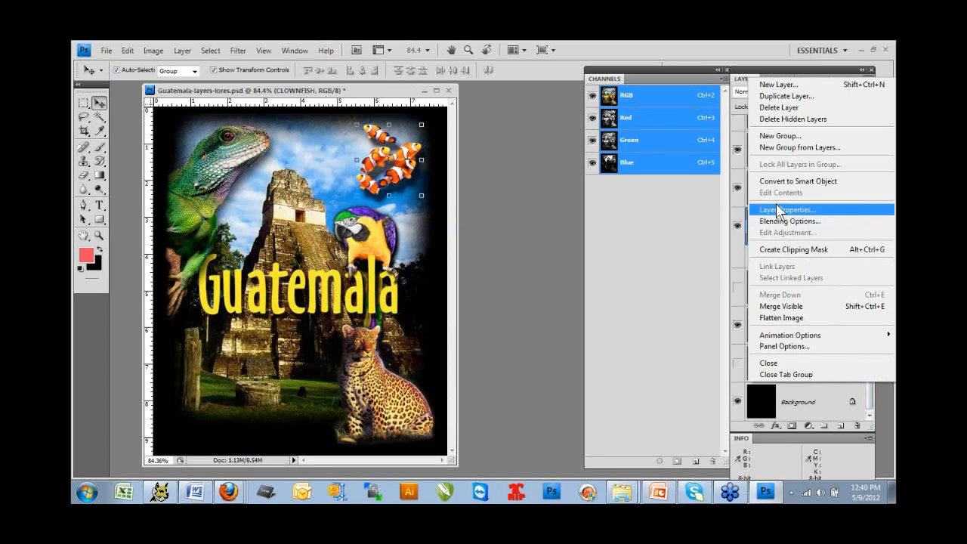
pyautogui.click(783, 322)
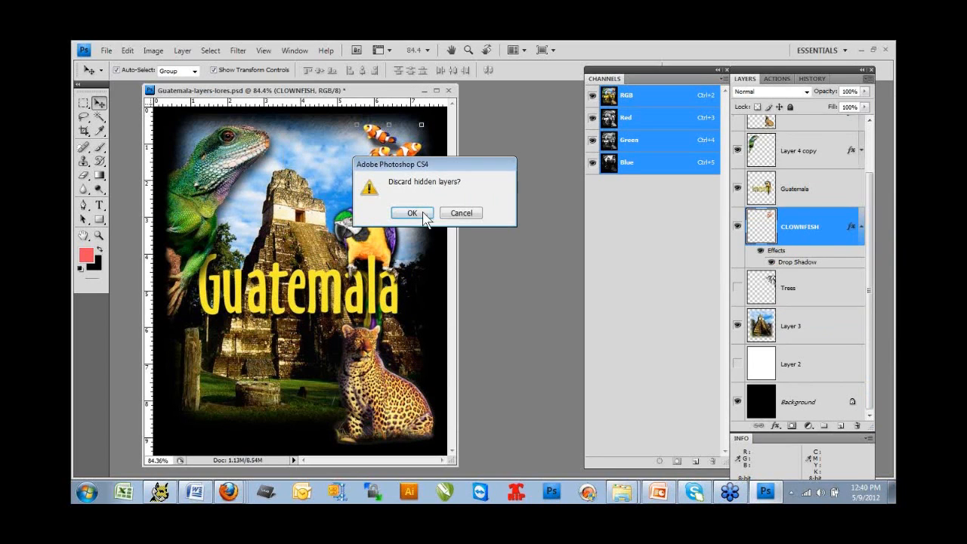
pyautogui.click(417, 216)
# Step: Open AirShow72-White.psd from the Artwork-TSEPS-Ready folder and place its window over the Guatemala document
pyautogui.click(107, 50)
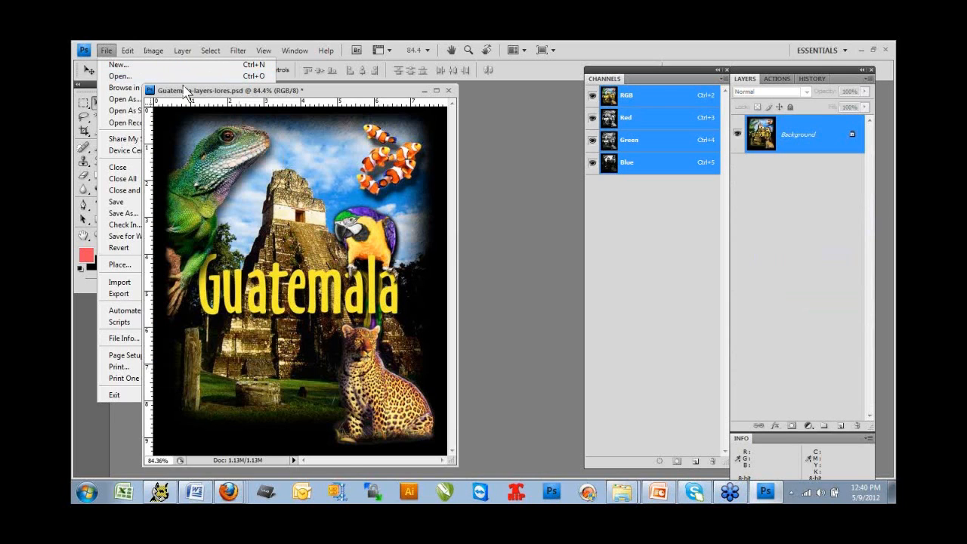
pyautogui.hotkey('ctrl', 'o')
pyautogui.click(394, 155)
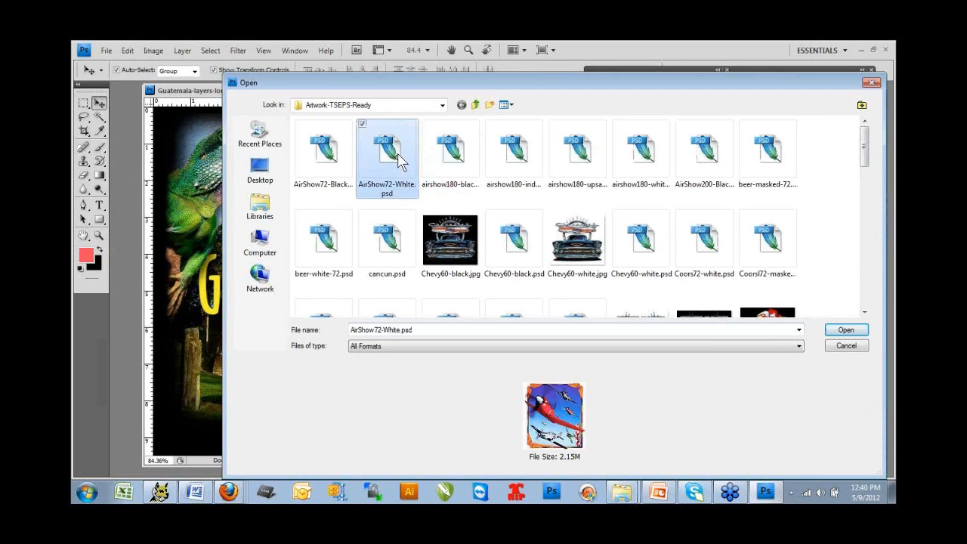
pyautogui.doubleClick(394, 155)
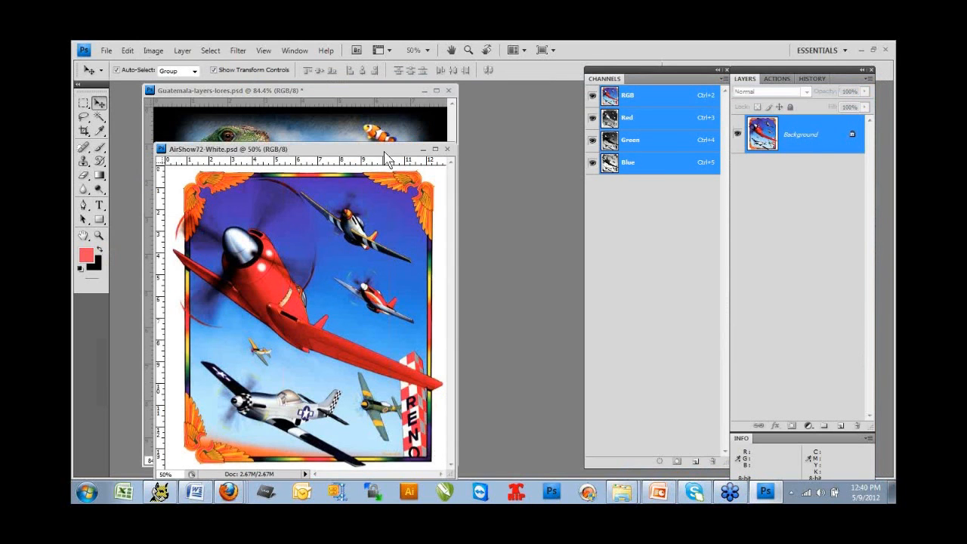
pyautogui.moveTo(385, 149); pyautogui.dragTo(386, 101)
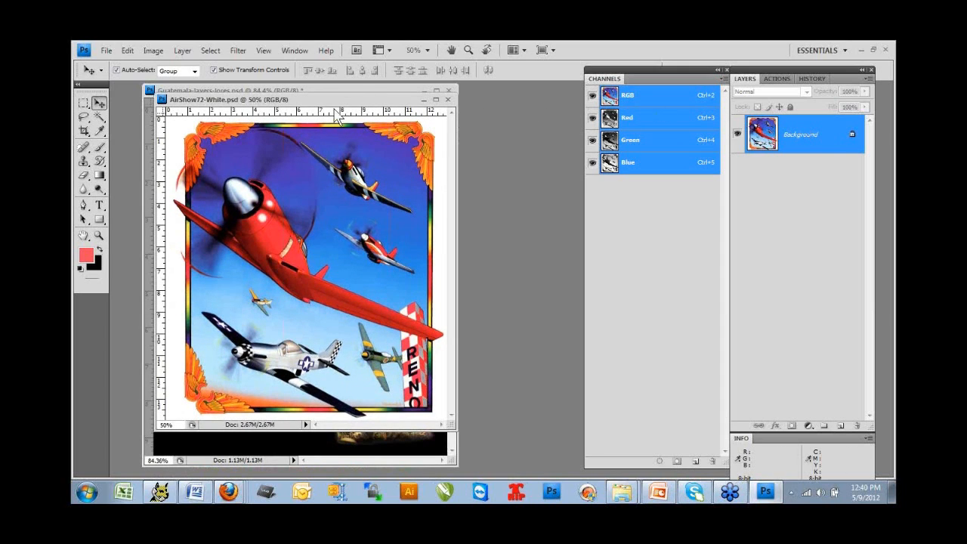
# Step: Select the white background around the air show artwork with the Magic Wand, fill it with black and deselect
pyautogui.click(99, 119)
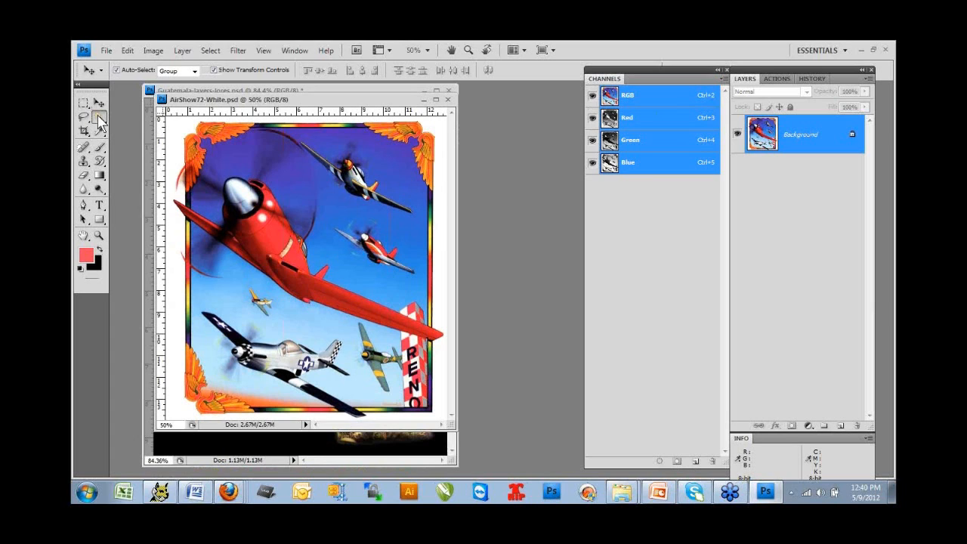
pyautogui.click(173, 129)
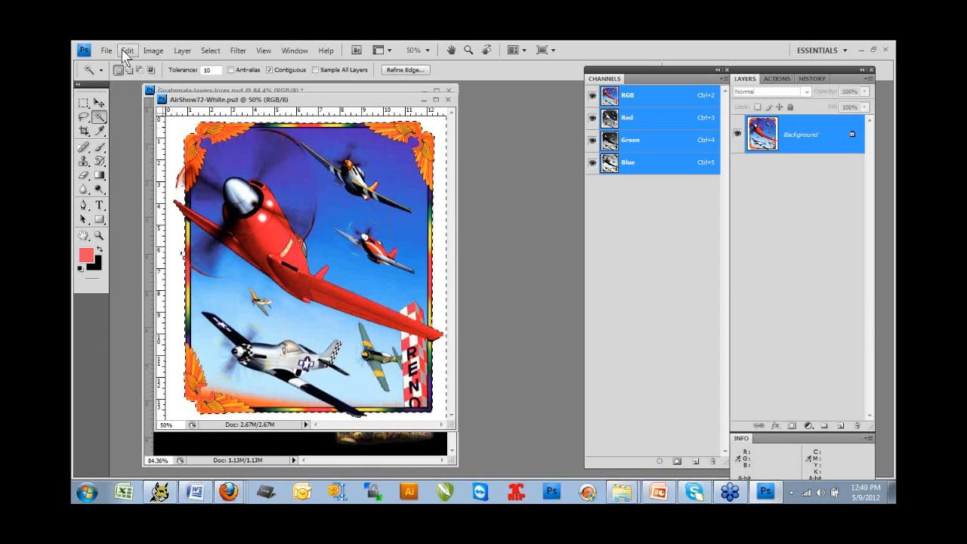
pyautogui.click(127, 51)
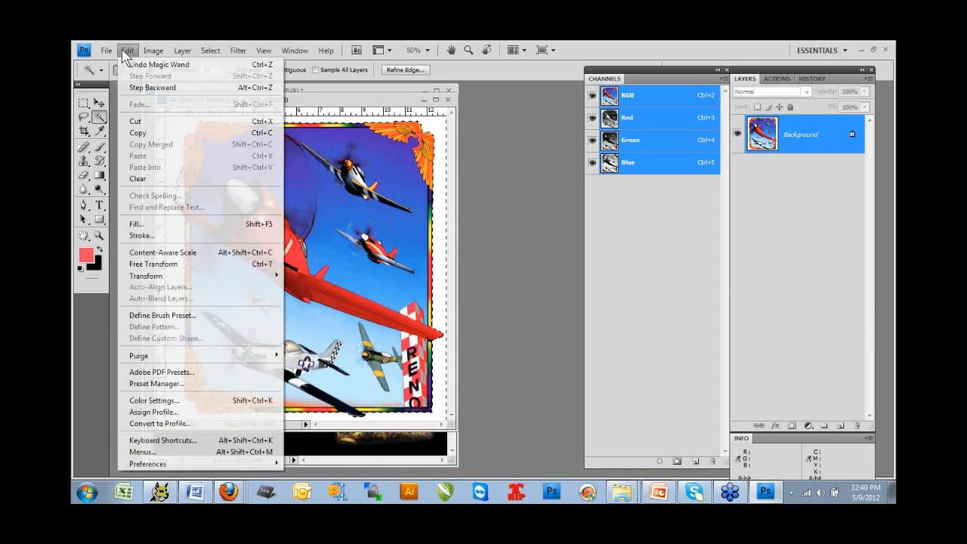
pyautogui.click(140, 225)
pyautogui.click(483, 176)
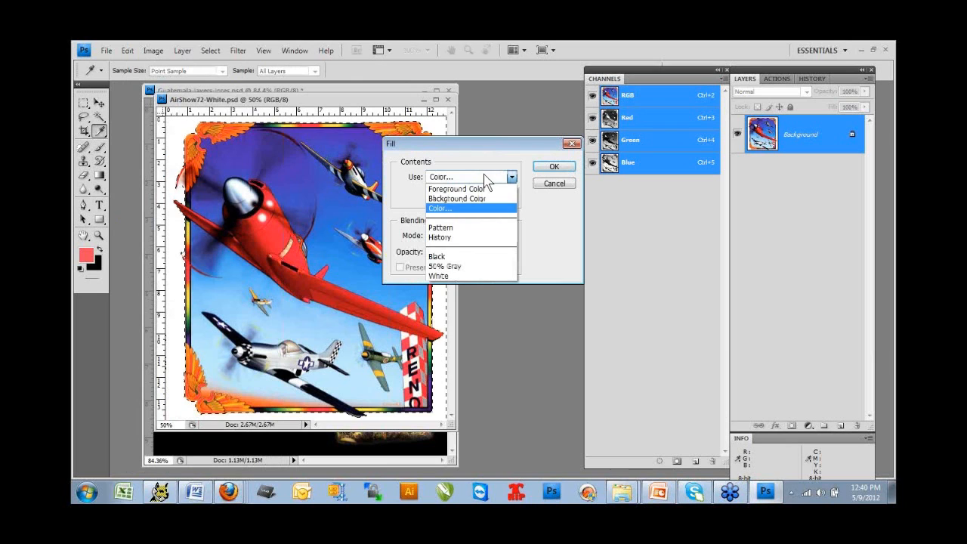
pyautogui.click(456, 258)
pyautogui.click(553, 167)
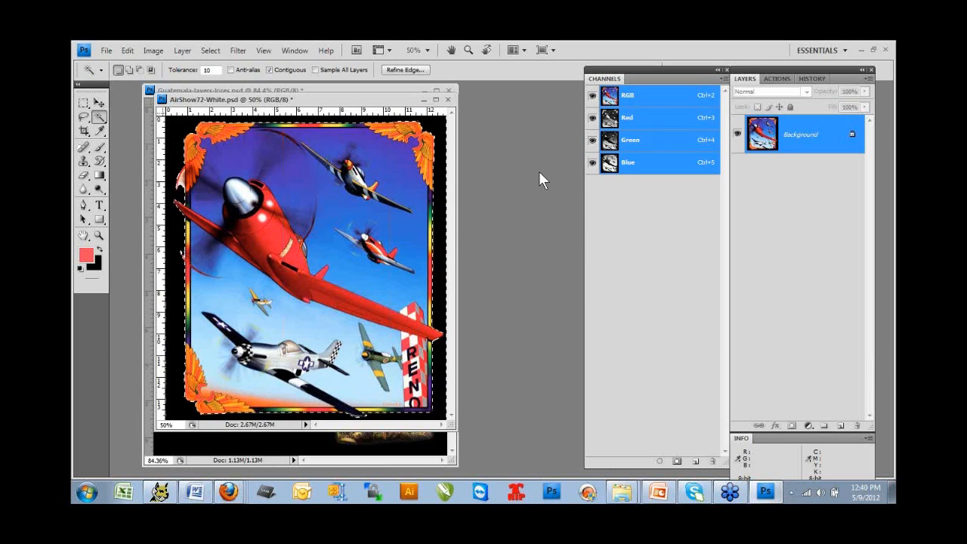
pyautogui.hotkey('ctrl', 'd')
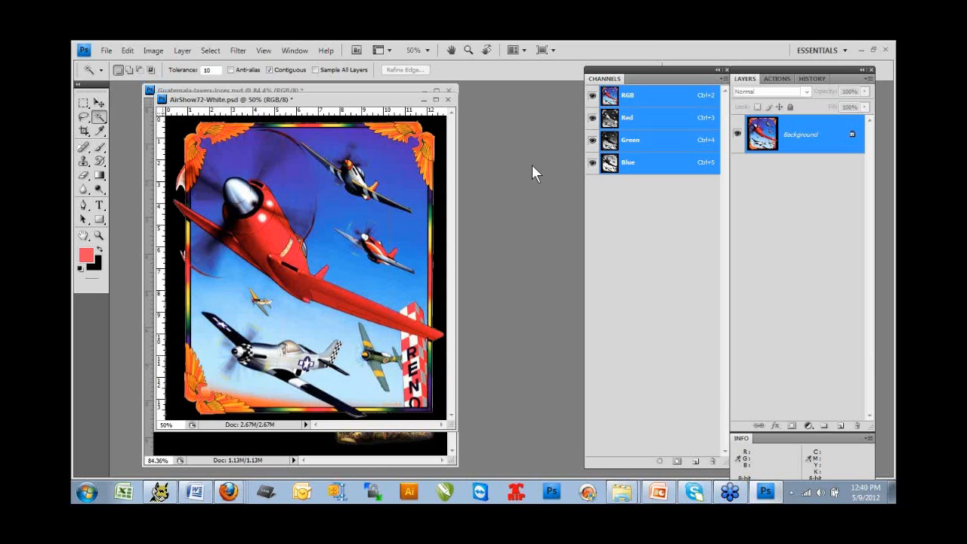
# Step: Close the AirShow72-White and Guatemala documents without saving their changes
pyautogui.click(448, 99)
pyautogui.click(457, 219)
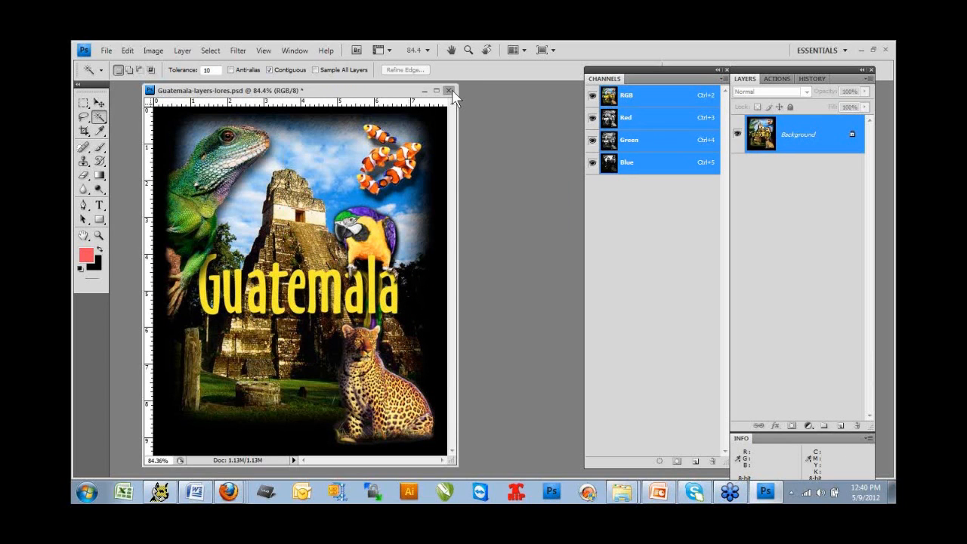
pyautogui.click(451, 94)
pyautogui.click(461, 219)
# Step: Switch to PowerPoint to view the "What Routine To Run" slide and return to Photoshop
pyautogui.click(664, 465)
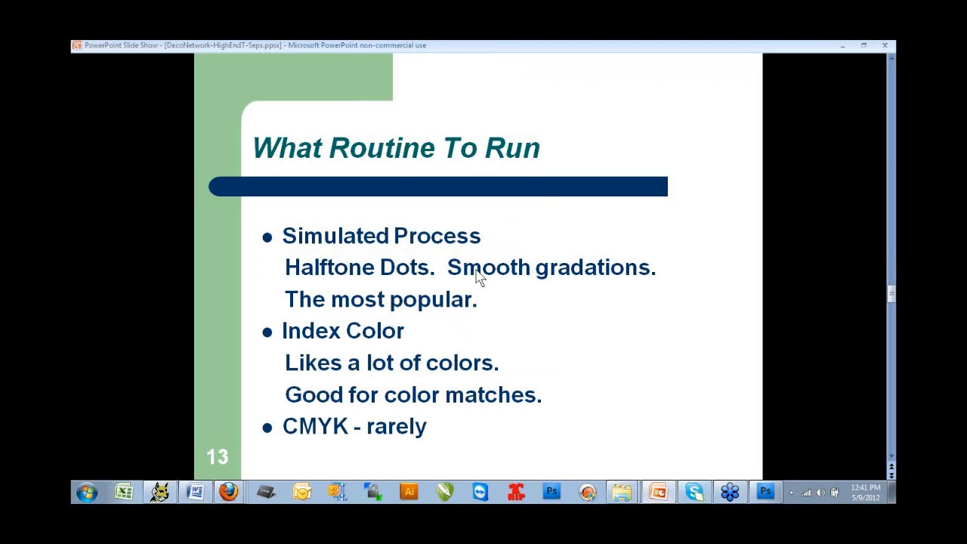
pyautogui.moveTo(765, 492)
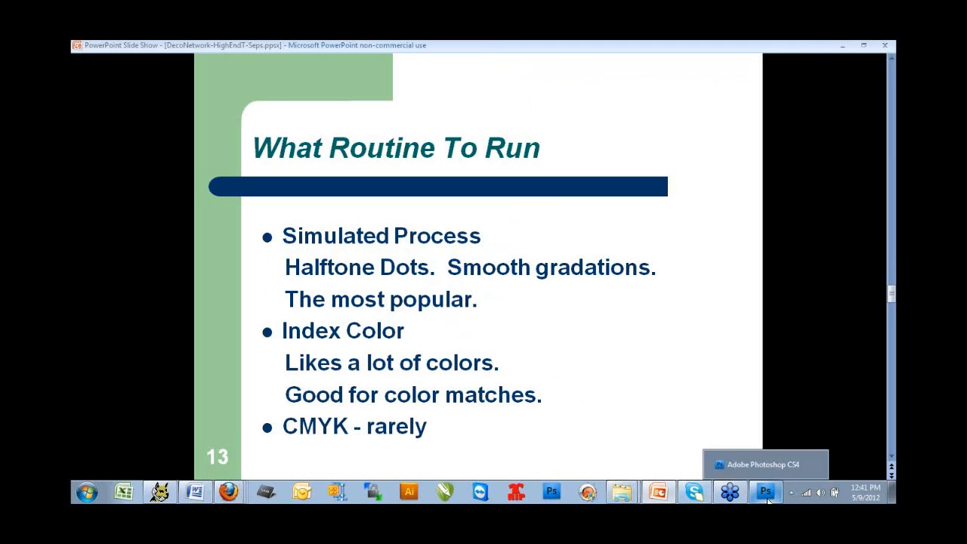
pyautogui.click(771, 470)
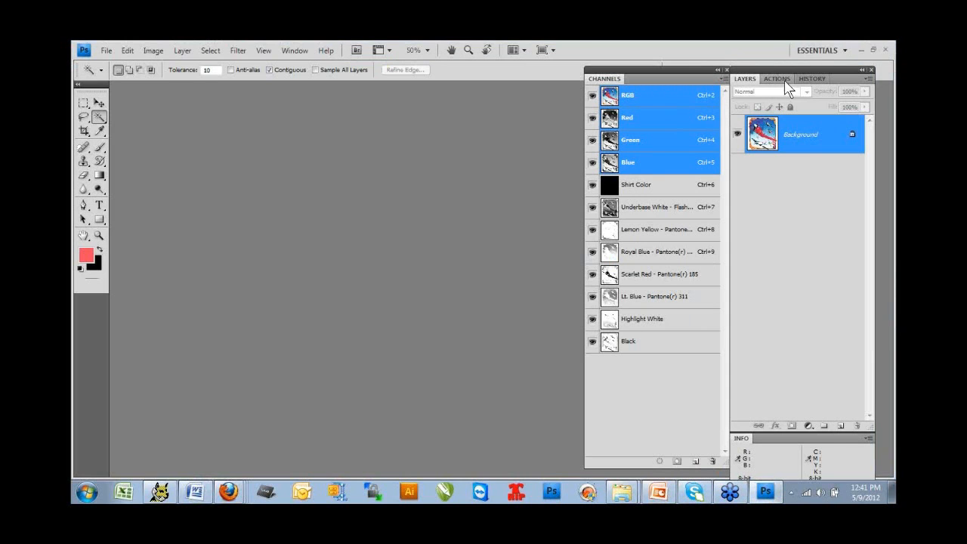
# Step: Show the T-Seps 2.1 actions and look through the image adjustment and simulated process routines
pyautogui.click(776, 79)
pyautogui.moveTo(870, 183); pyautogui.dragTo(870, 121)
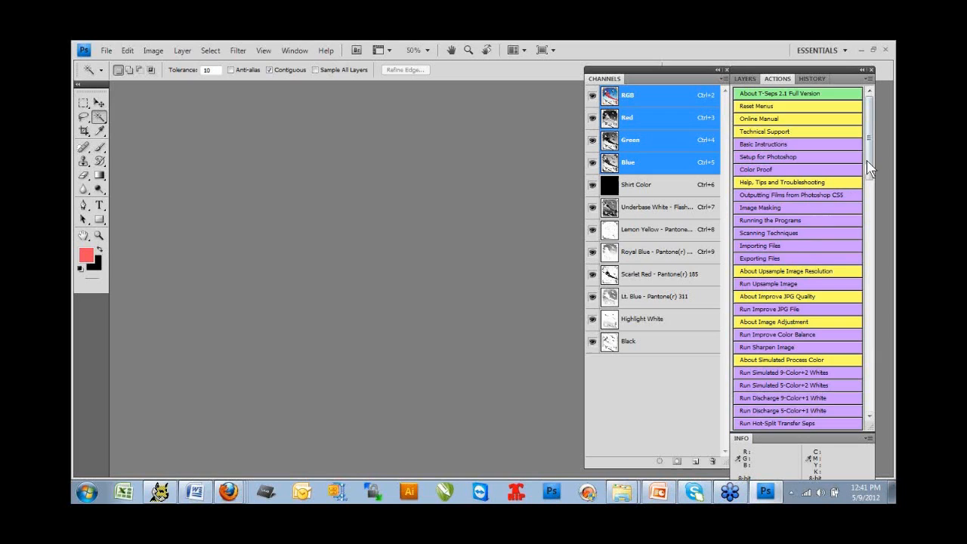
pyautogui.scroll(-3, 801, 241)
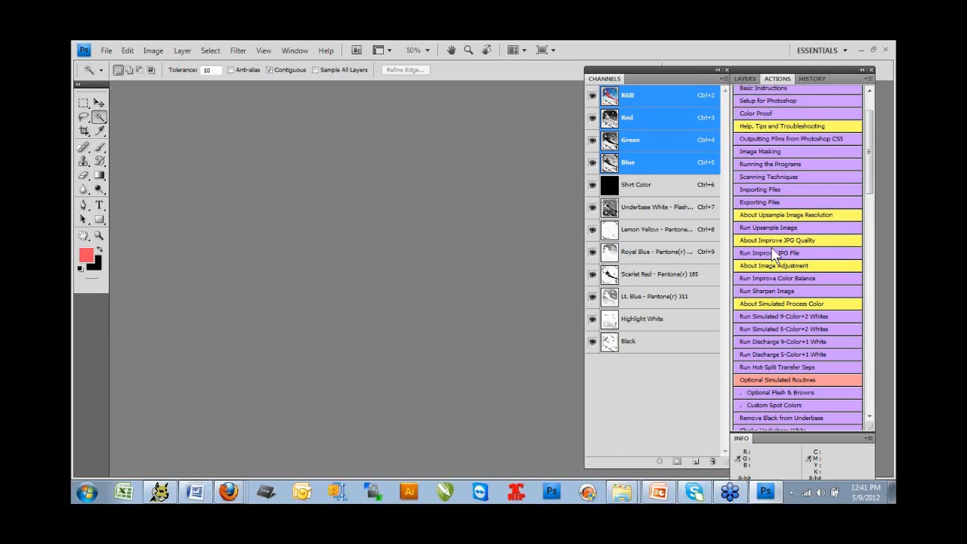
pyautogui.moveTo(868, 162); pyautogui.dragTo(866, 172)
pyautogui.scroll(-7, 867, 170)
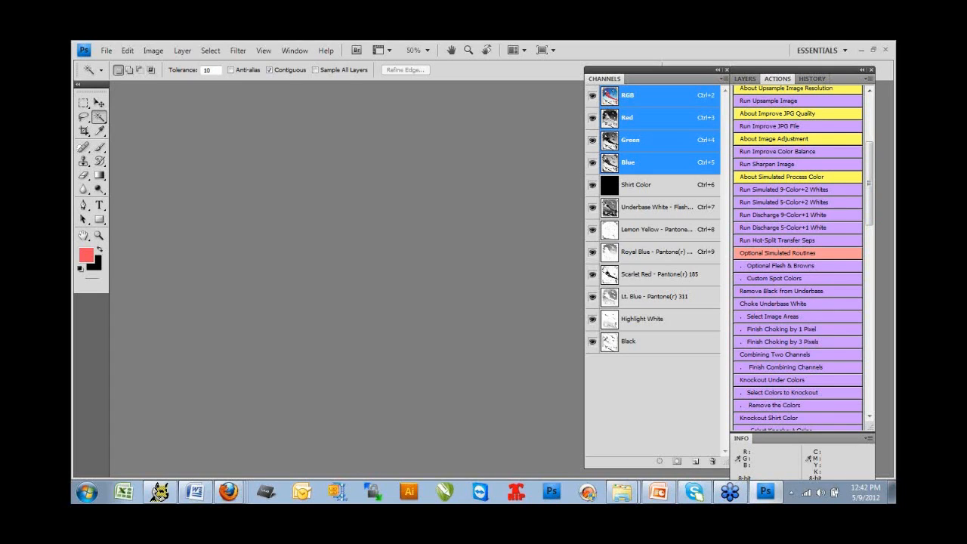
# Step: Bring AC-Bucket-T-SEPS.psd into the workspace and enlarge its window to view the whole Atlantic City artwork at 12.5%
pyautogui.moveTo(894, 352); pyautogui.dragTo(311, 104)
pyautogui.press('z')
pyautogui.click(277, 241)
pyautogui.moveTo(388, 371); pyautogui.dragTo(393, 380)
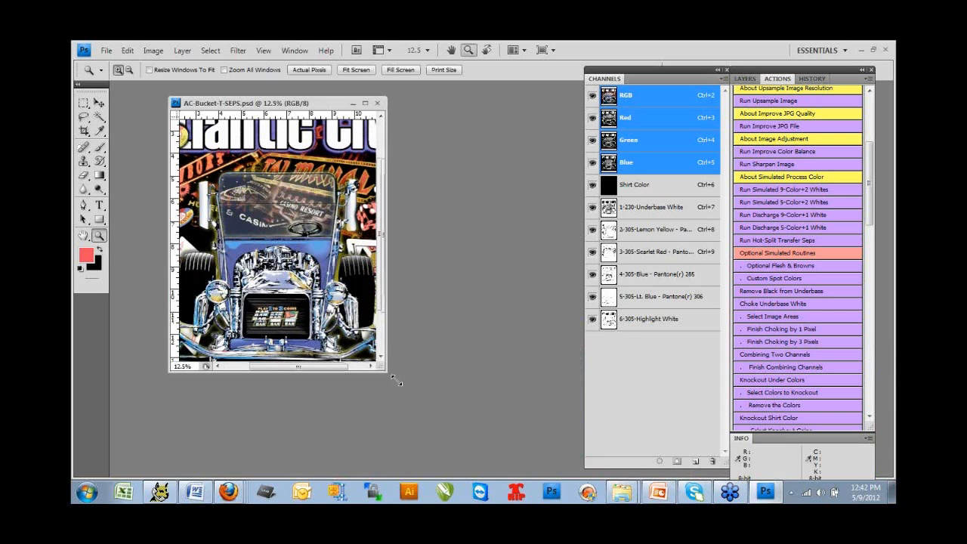
pyautogui.moveTo(482, 451); pyautogui.dragTo(554, 481)
pyautogui.moveTo(416, 104)
pyautogui.mouseDown()
pyautogui.moveTo(395, 97)
pyautogui.moveTo(406, 88)
pyautogui.mouseUp()
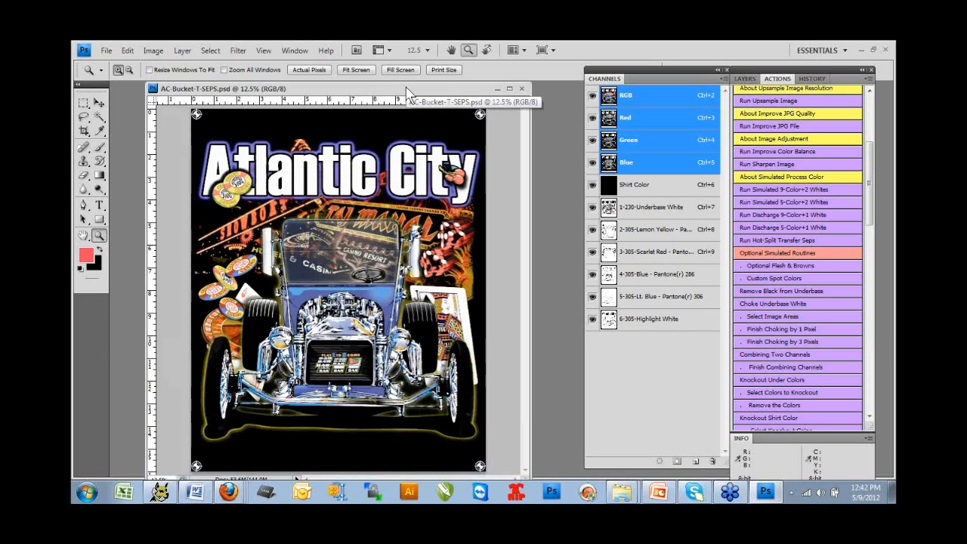
pyautogui.click(415, 71)
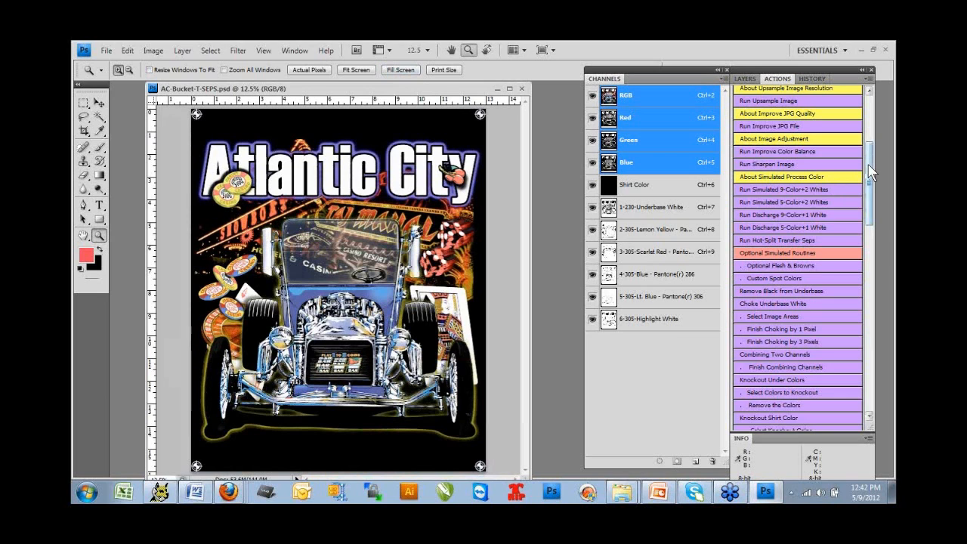
# Step: Look through the T-Seps routines from Simulated Process Color down to Real Process Color and Index Color
pyautogui.scroll(-1, 869, 175)
pyautogui.scroll(-1, 868, 175)
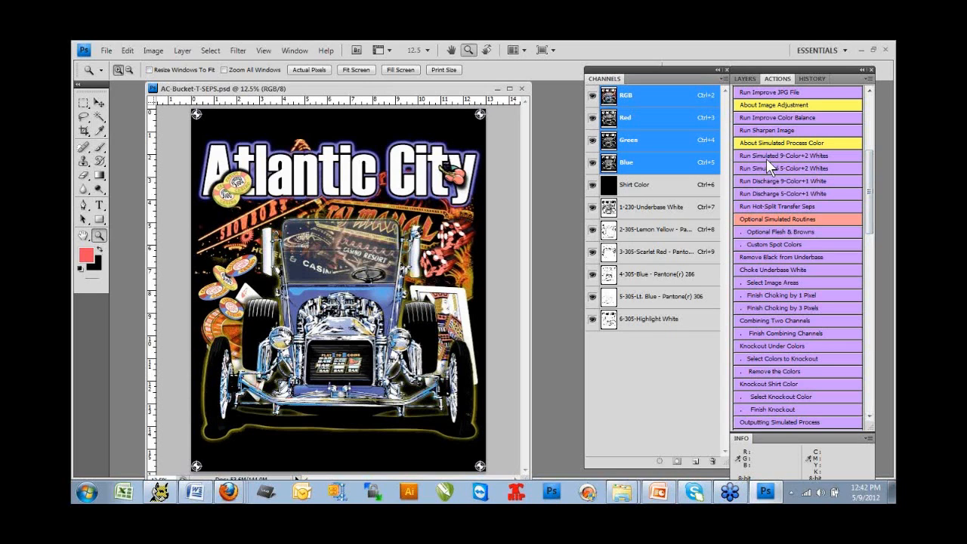
pyautogui.moveTo(867, 174); pyautogui.dragTo(868, 266)
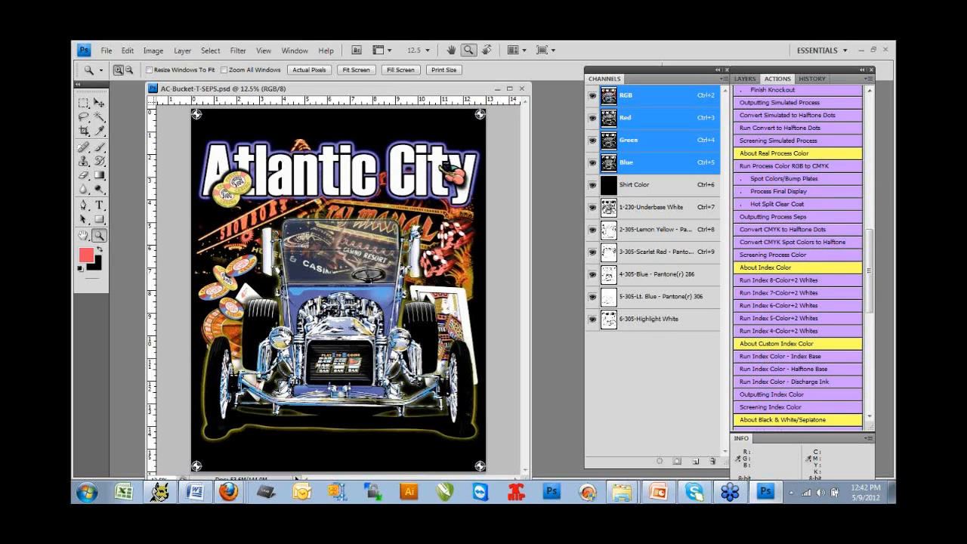
# Step: Bring in SGIA2007-ShowShirt-Layers-LR1.psd, view it at 66.7% and enlarge its window to show the full artwork
pyautogui.hotkey('ctrl', 'Tab')
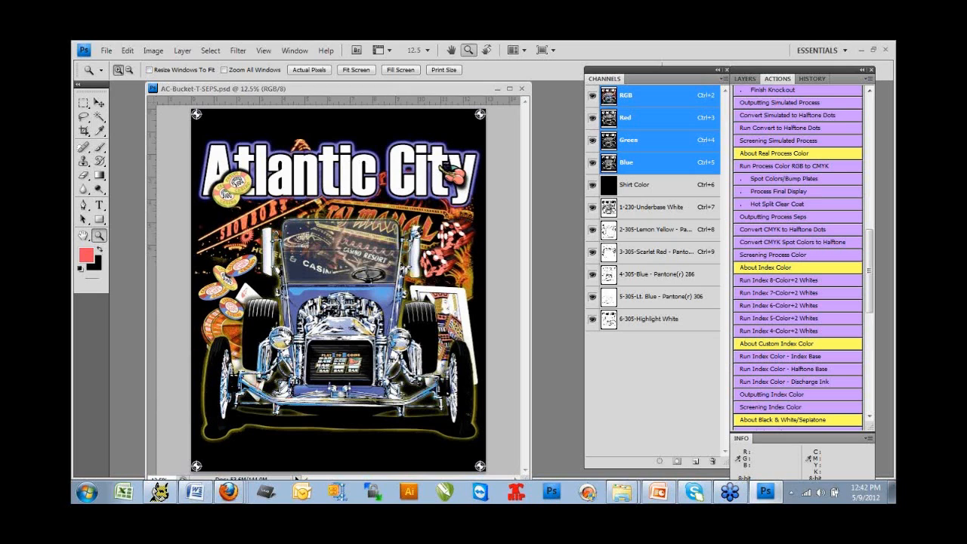
pyautogui.moveTo(398, 229); pyautogui.dragTo(304, 157)
pyautogui.click(306, 220)
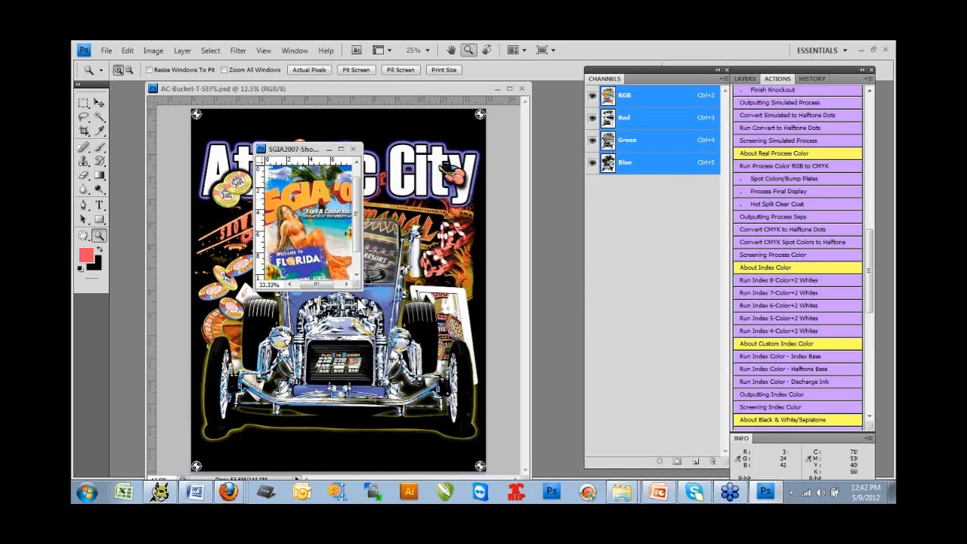
pyautogui.hotkey('ctrl', '+')
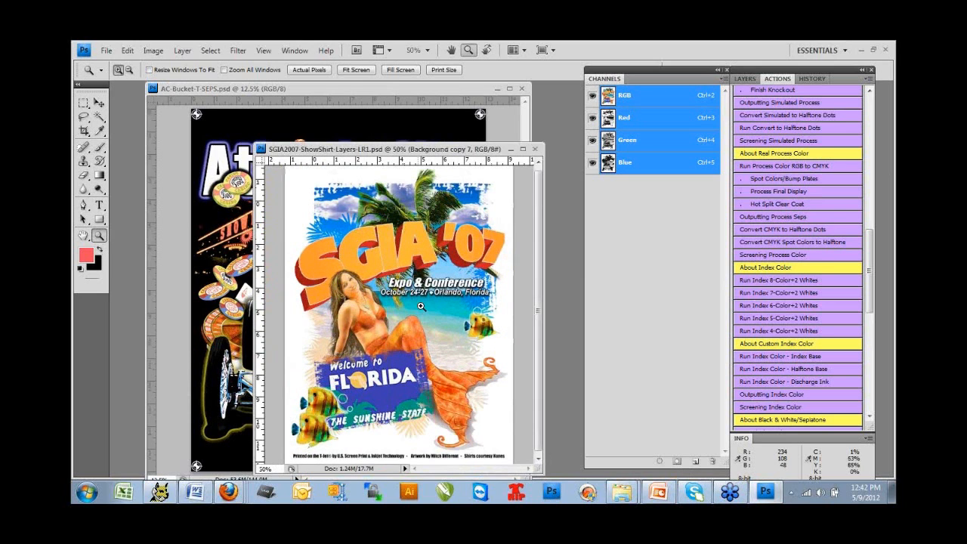
pyautogui.hotkey('ctrl', '+')
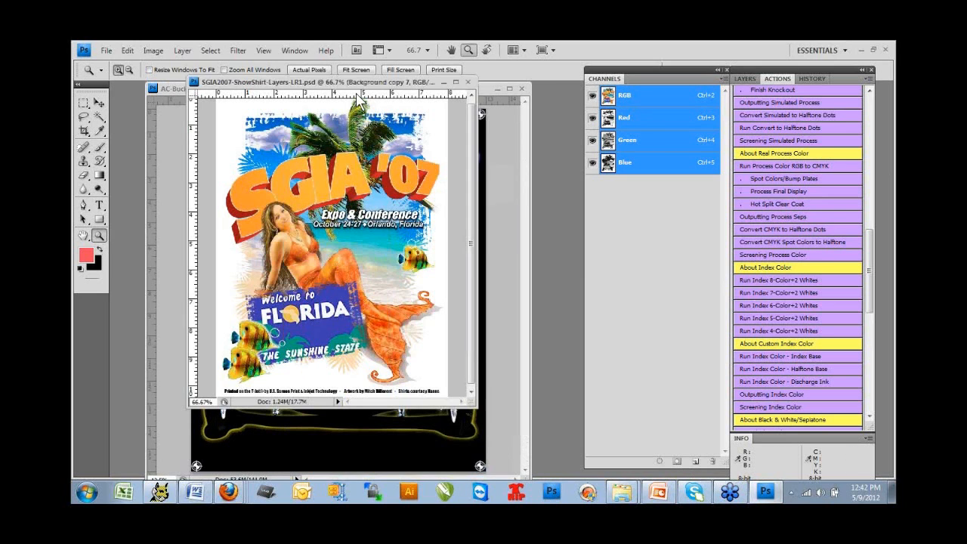
pyautogui.moveTo(482, 445); pyautogui.dragTo(493, 452)
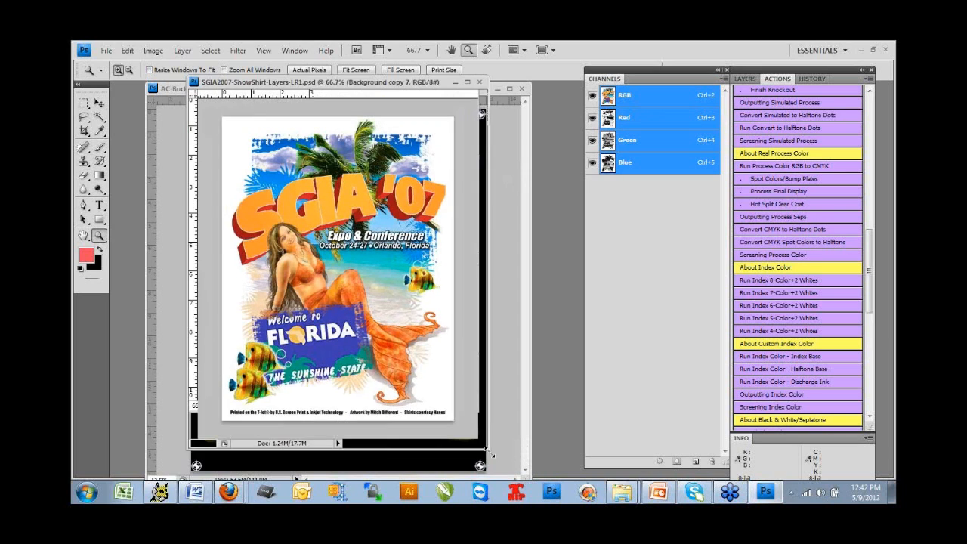
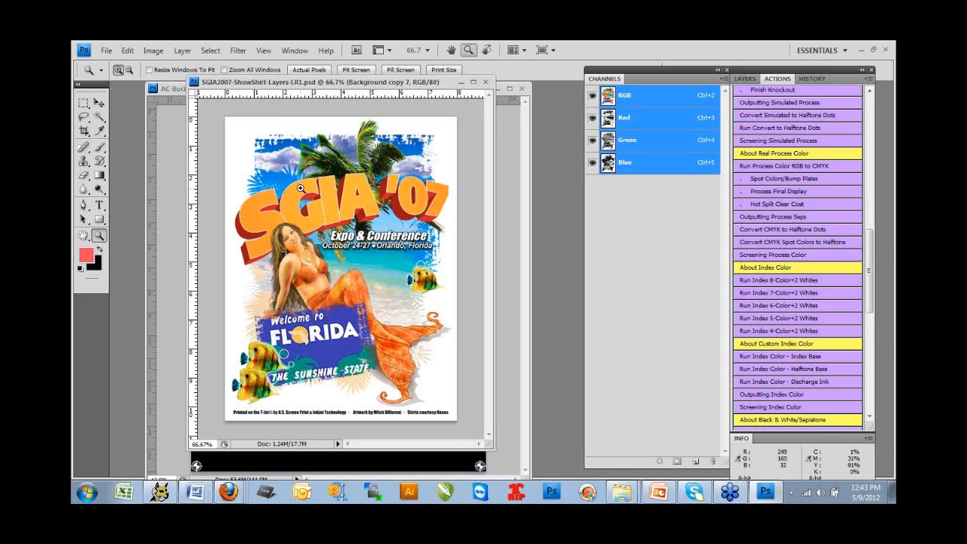
# Step: Close the SGIA show shirt document and look through the Index Color and Spot Color routines in the T-Seps actions
pyautogui.click(488, 83)
pyautogui.scroll(-3, 872, 251)
pyautogui.scroll(2, 872, 250)
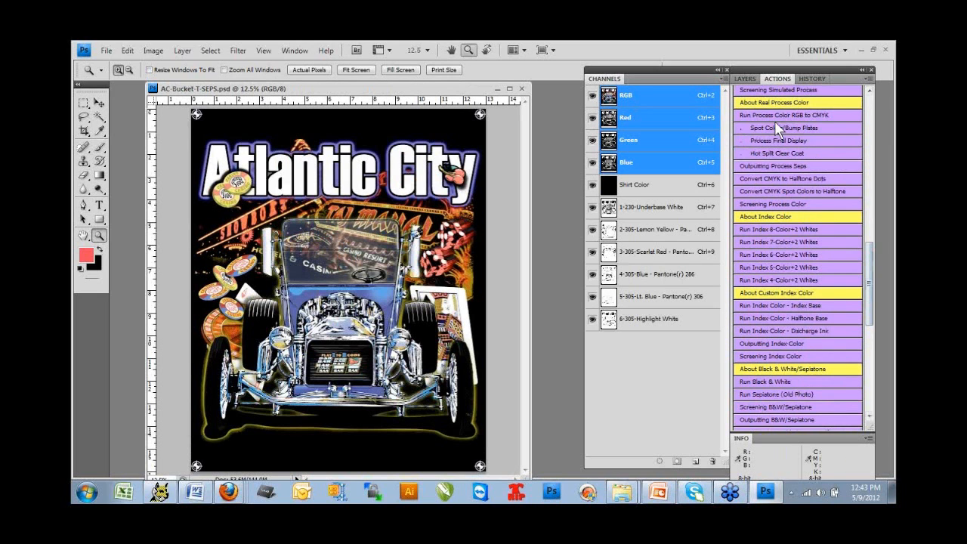
pyautogui.scroll(-3, 870, 248)
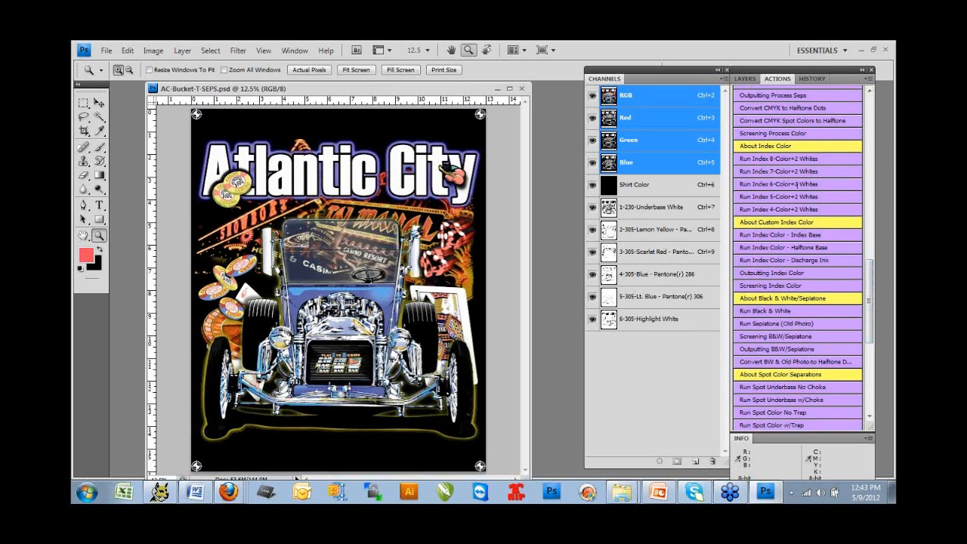
# Step: Bring in AirShow-Index.psd, magnify it to 66.7% and enlarge its window to inspect the index color separation
pyautogui.moveTo(895, 219); pyautogui.dragTo(377, 97)
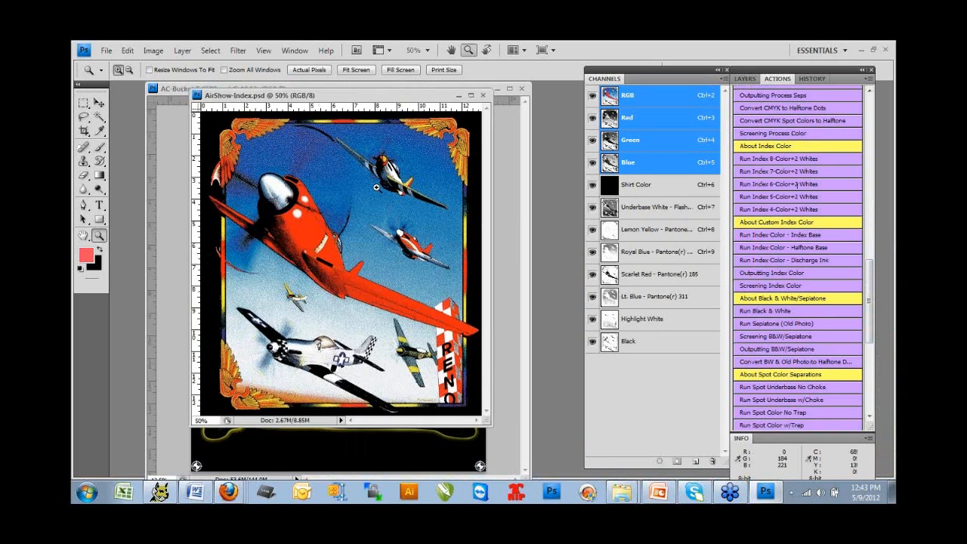
pyautogui.click(365, 212)
pyautogui.moveTo(486, 429); pyautogui.dragTo(556, 480)
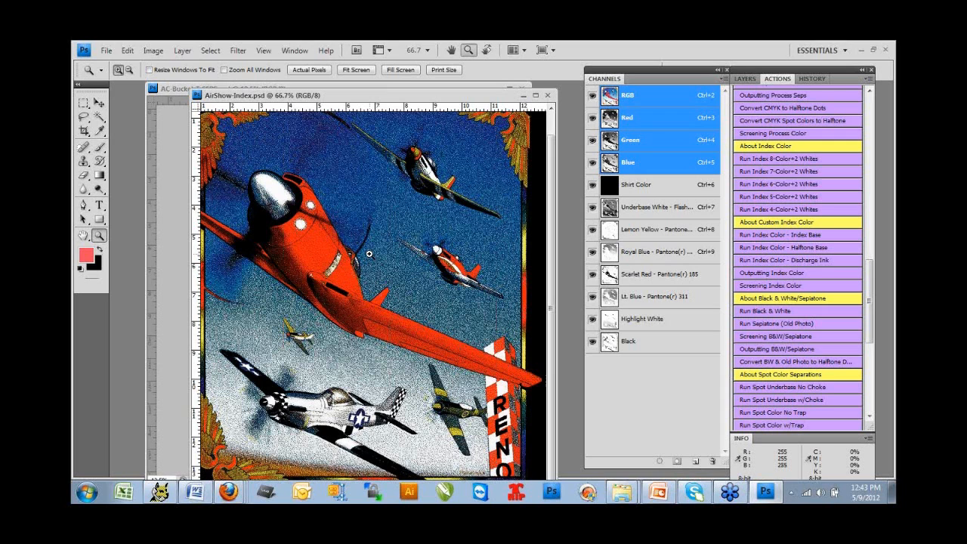
pyautogui.scroll(1, 369, 253)
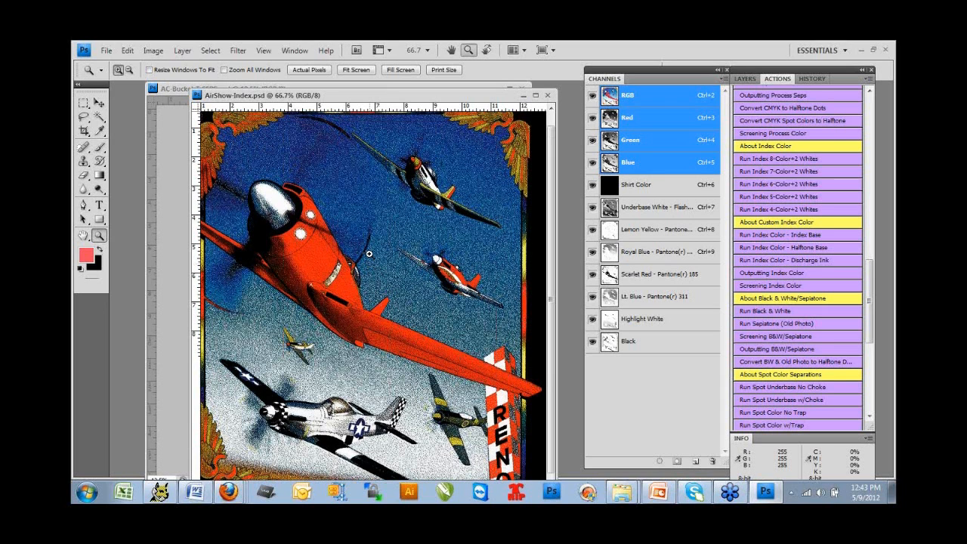
# Step: Magnify the AirShow artwork's sky to 300% and isolate the Underbase White channel to examine its index dots
pyautogui.scroll(1, 368, 253)
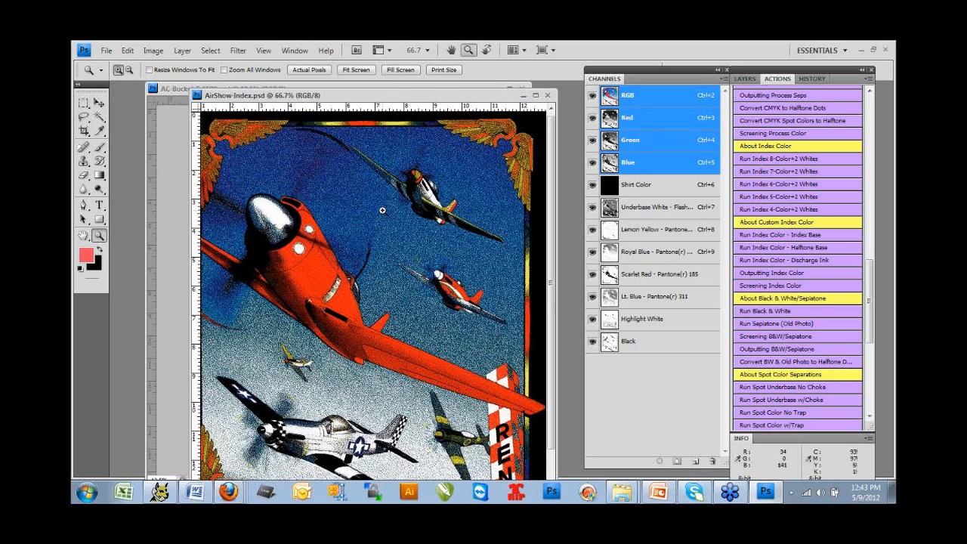
pyautogui.doubleClick(382, 210)
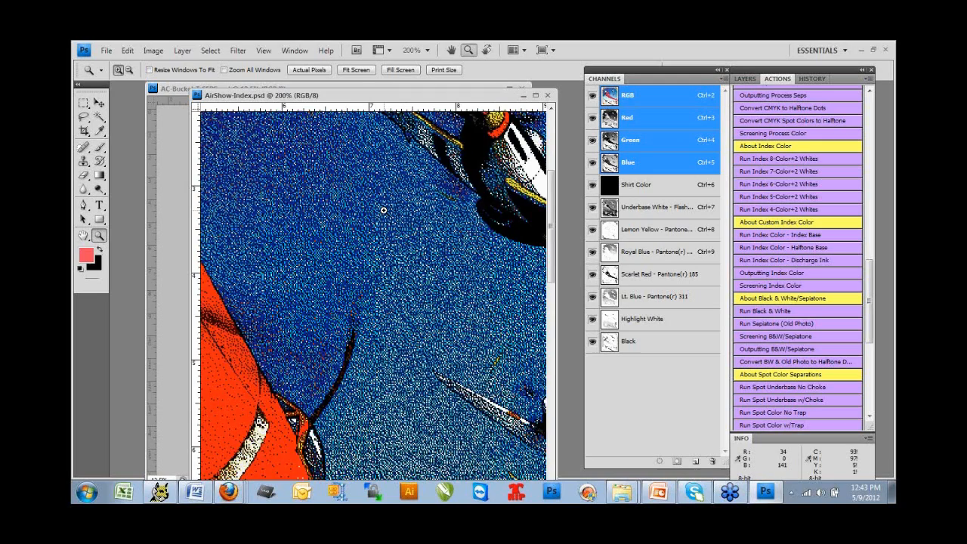
pyautogui.click(383, 210)
pyautogui.moveTo(593, 230); pyautogui.dragTo(594, 360)
pyautogui.moveTo(593, 185); pyautogui.dragTo(588, 106)
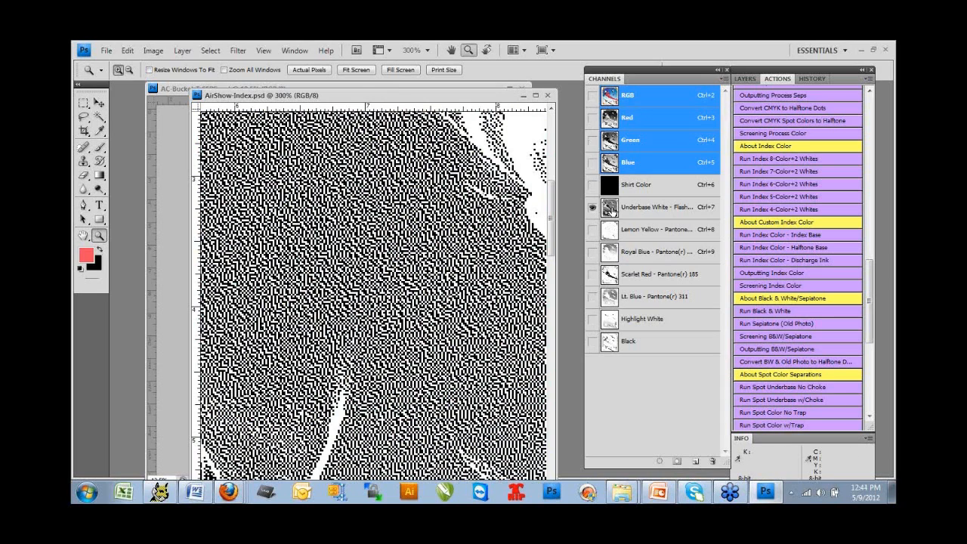
pyautogui.click(609, 208)
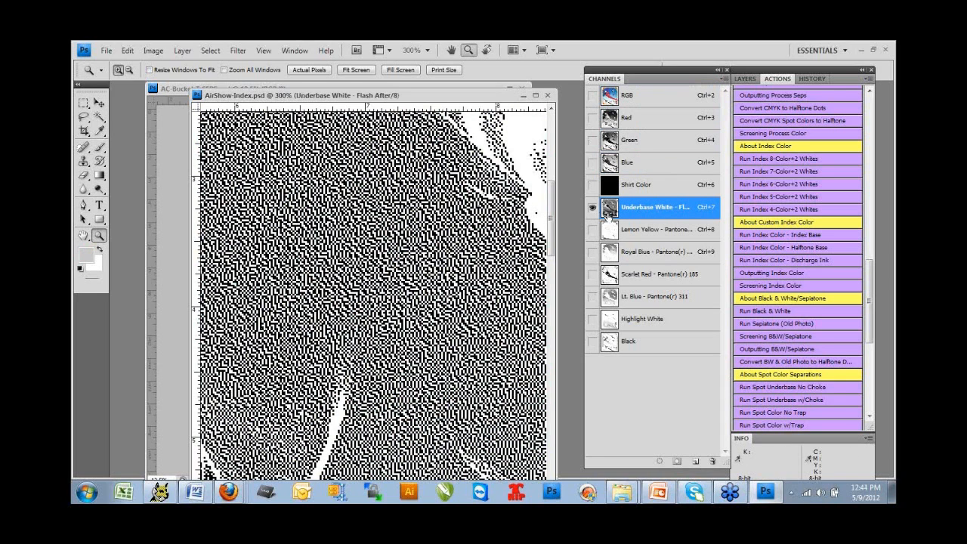
# Step: Fit the whole Underbase White channel on screen, then magnify its sky area to 400%
pyautogui.click(440, 243)
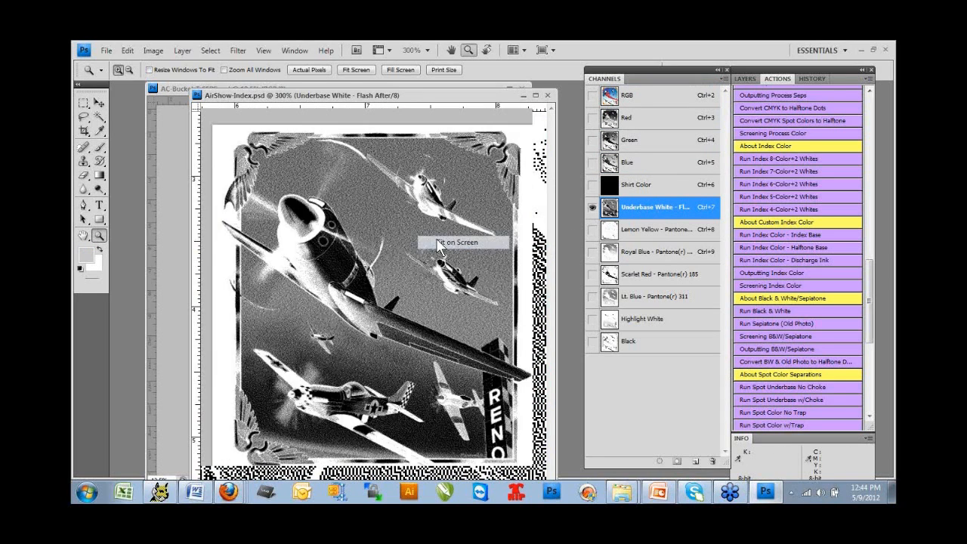
pyautogui.click(392, 213)
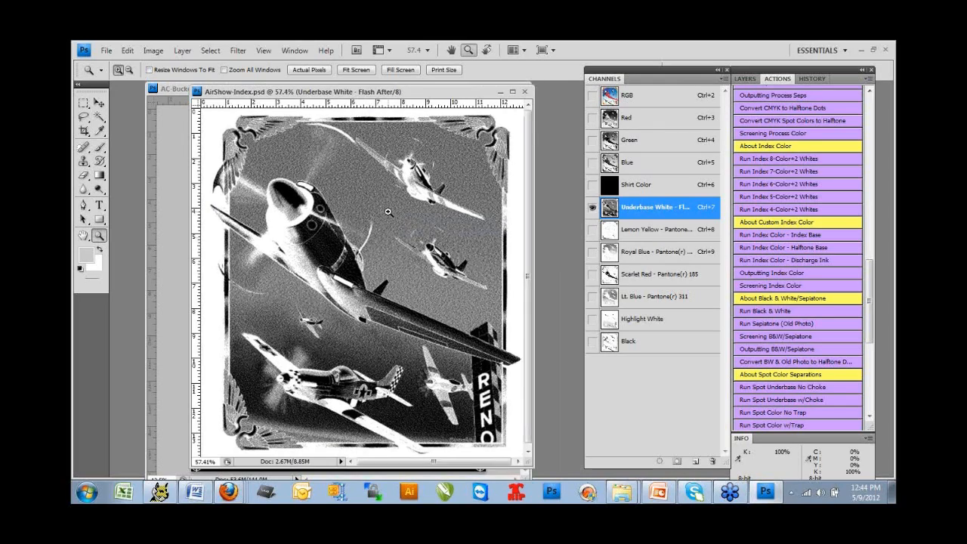
pyautogui.click(392, 213)
pyautogui.click(392, 213)
pyautogui.click(392, 213)
pyautogui.click(392, 213)
# Step: View the Lemon Yellow, Royal Blue, Scarlet Red, Lt. Blue, Highlight White and Black channels one at a time
pyautogui.click(613, 231)
pyautogui.click(614, 254)
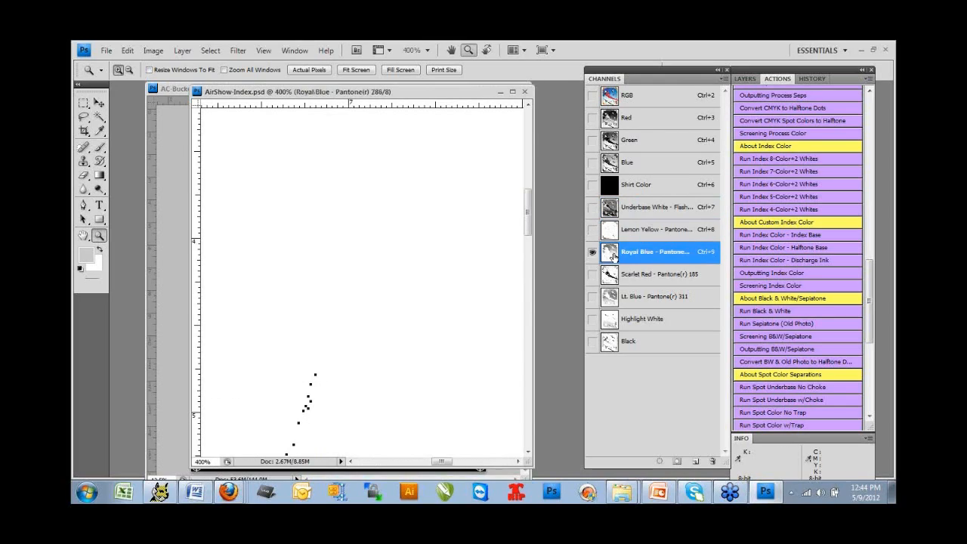
pyautogui.click(610, 275)
pyautogui.click(610, 296)
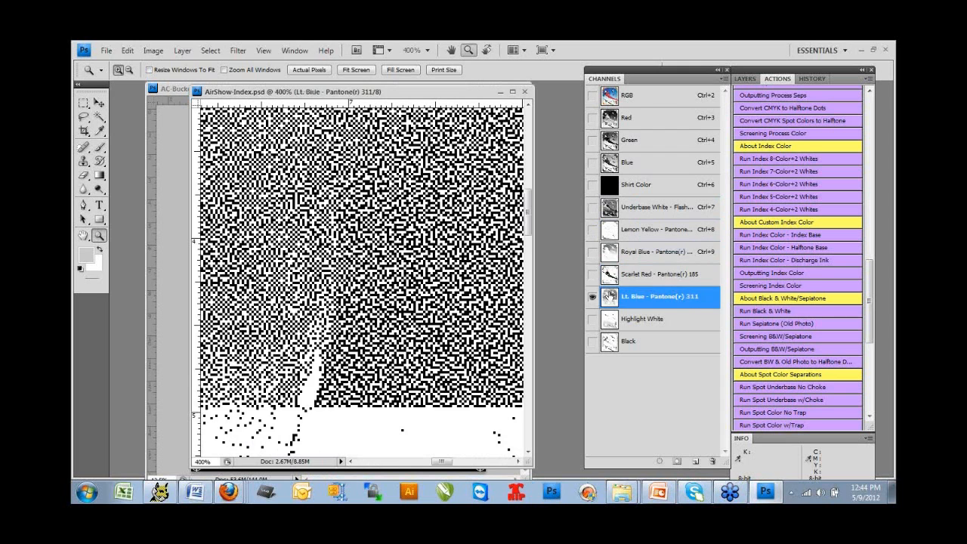
pyautogui.click(610, 318)
pyautogui.click(601, 341)
# Step: Fit the artwork on screen, show Shirt Color with all the ink channels, then hide the Black channel
pyautogui.rightClick(386, 254)
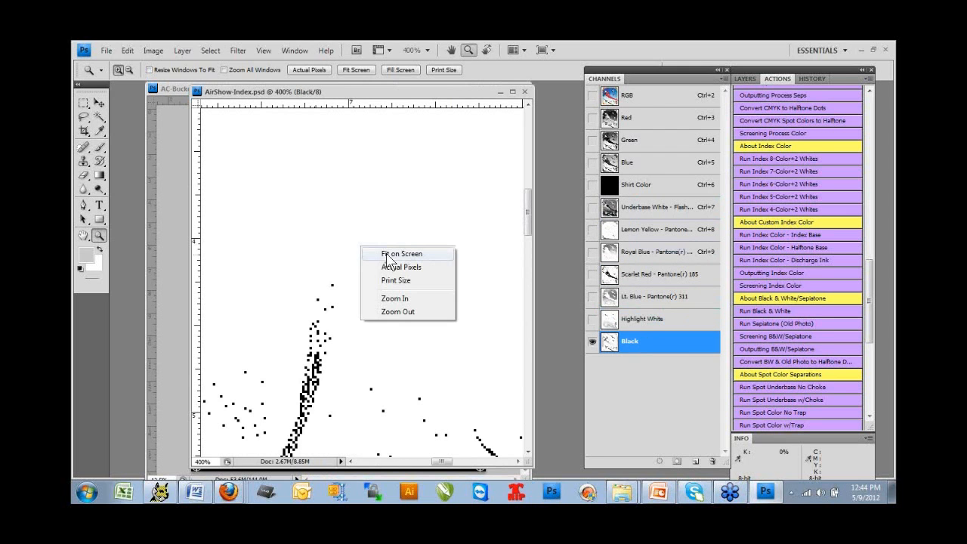
pyautogui.click(386, 254)
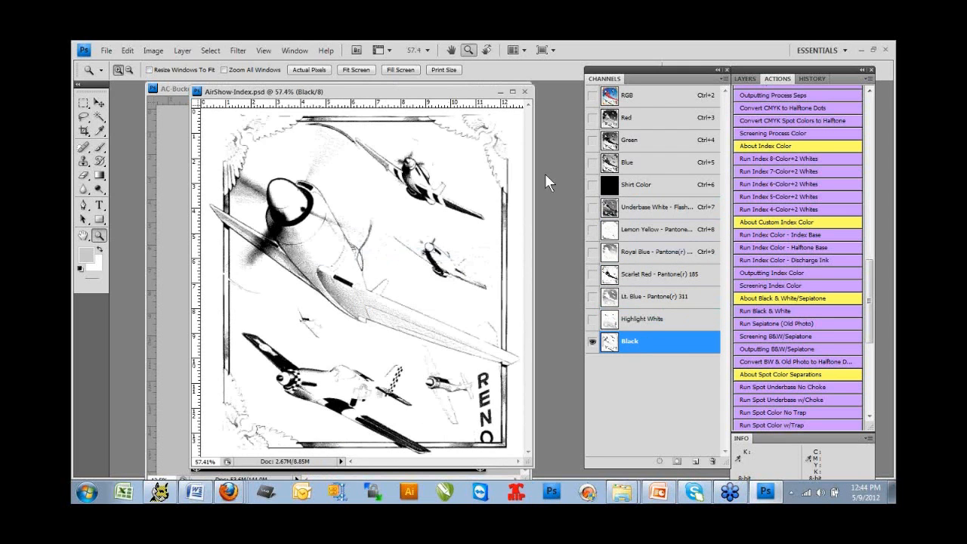
pyautogui.click(593, 185)
pyautogui.moveTo(590, 209); pyautogui.dragTo(591, 323)
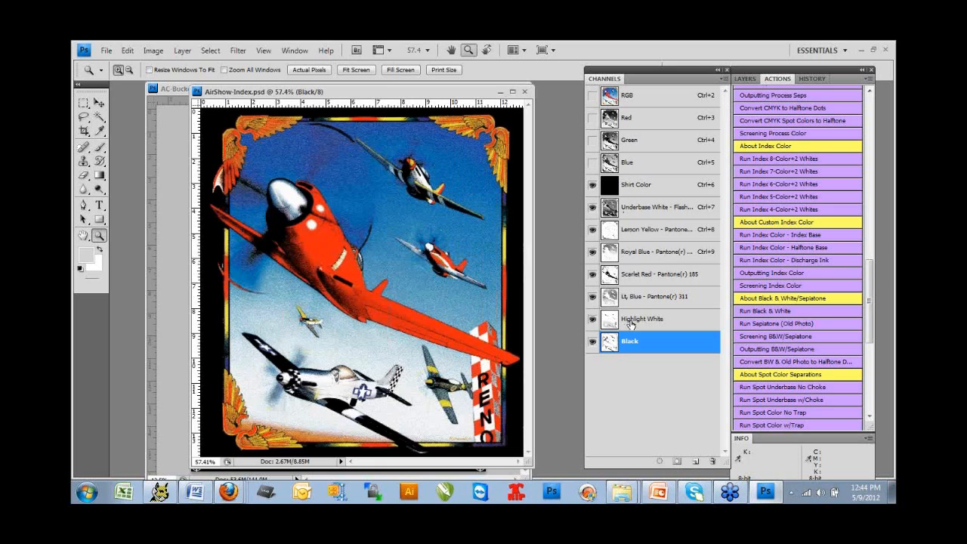
pyautogui.click(591, 344)
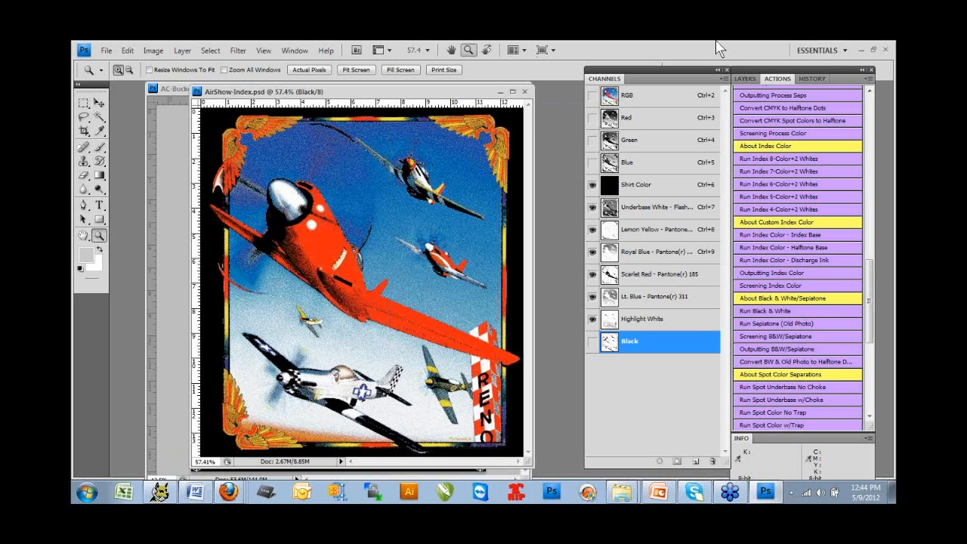
# Step: Close the AirShow document and look through the T-Seps routines from Spot Color Separations down to Distressed Looks
pyautogui.scroll(-2, 868, 289)
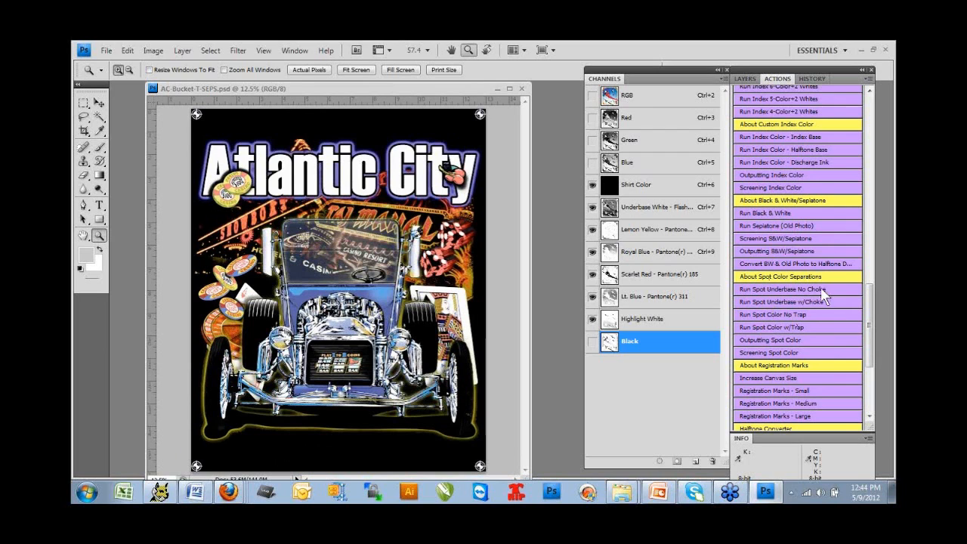
pyautogui.scroll(-3, 870, 356)
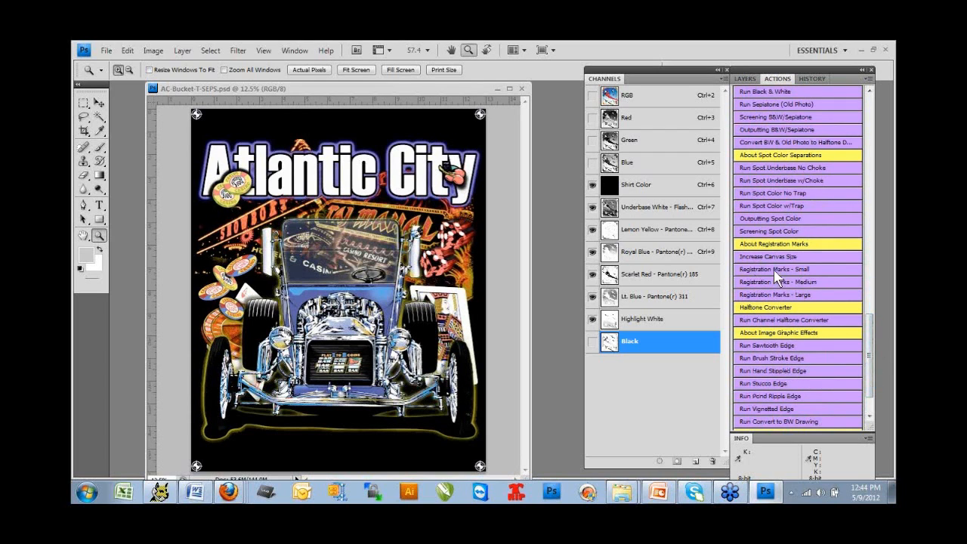
pyautogui.scroll(-2, 868, 361)
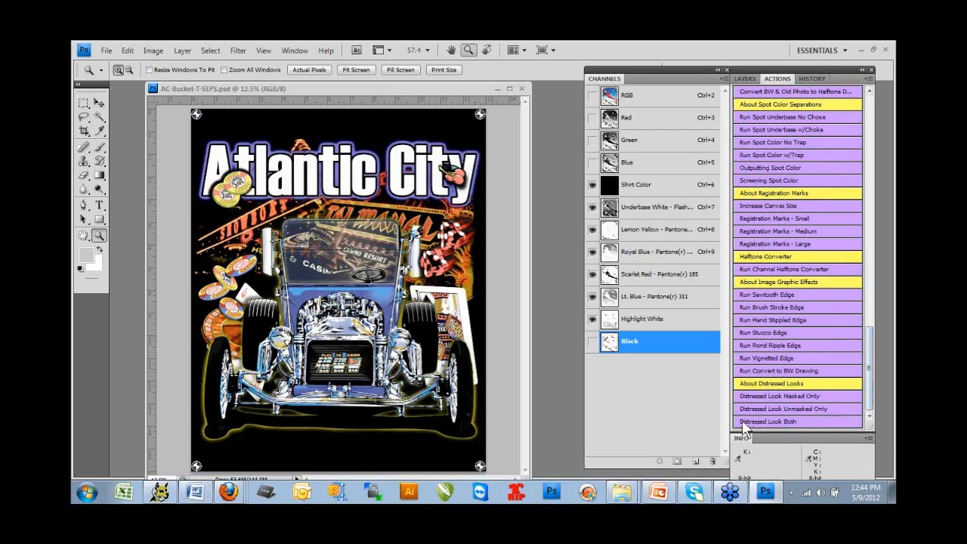
# Step: Switch to the PowerPoint slide show and advance from What Routine To Run to the Simulated Process slide
pyautogui.moveTo(667, 491)
pyautogui.click(667, 467)
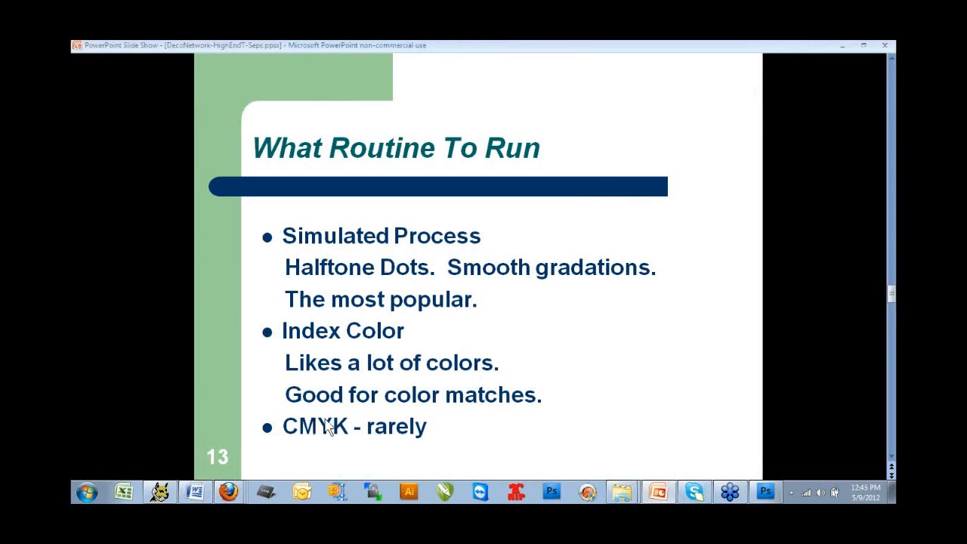
pyautogui.click(425, 433)
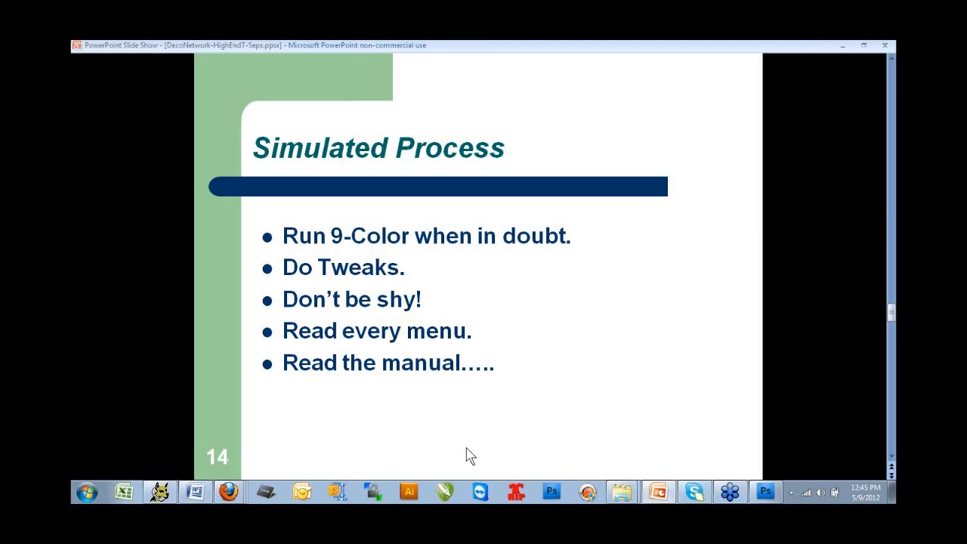
# Step: Return to Photoshop, bring the Simulated Process Color routines into view and close AC-Bucket-T-SEPS.psd
pyautogui.moveTo(765, 492)
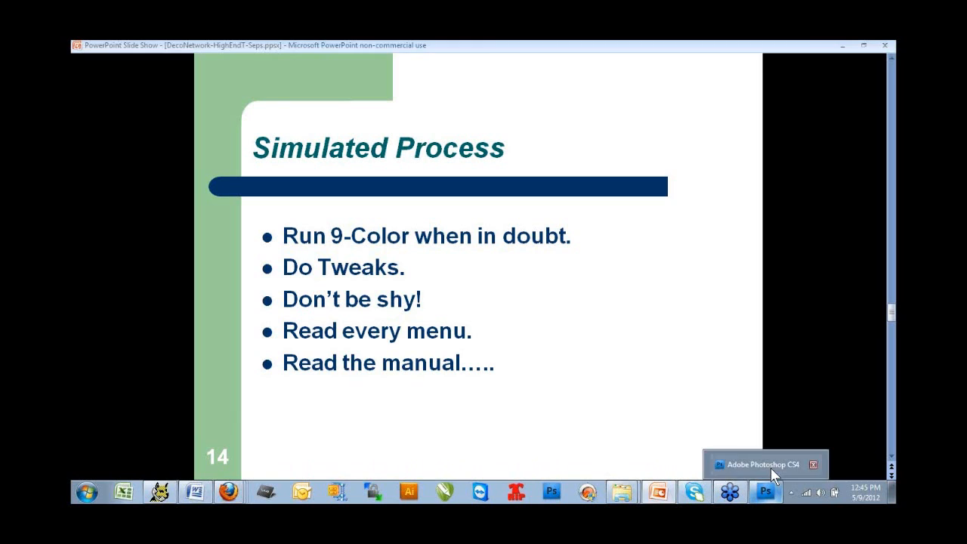
pyautogui.click(770, 463)
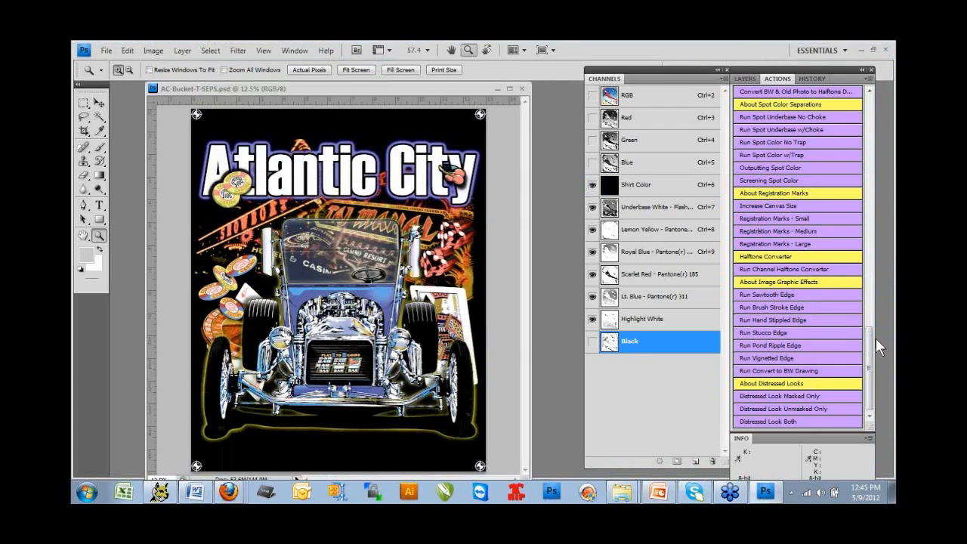
pyautogui.moveTo(870, 346); pyautogui.dragTo(880, 146)
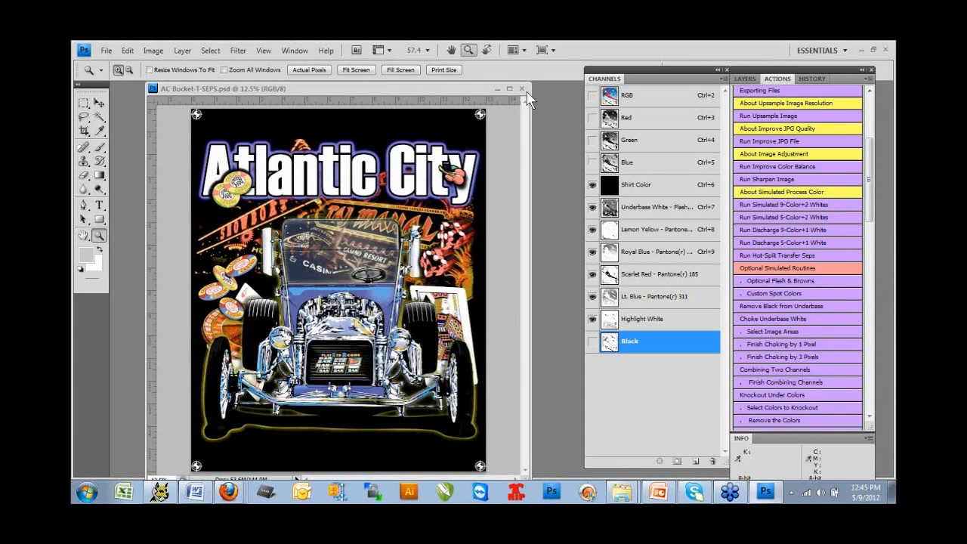
pyautogui.hotkey('ctrl', 'r')
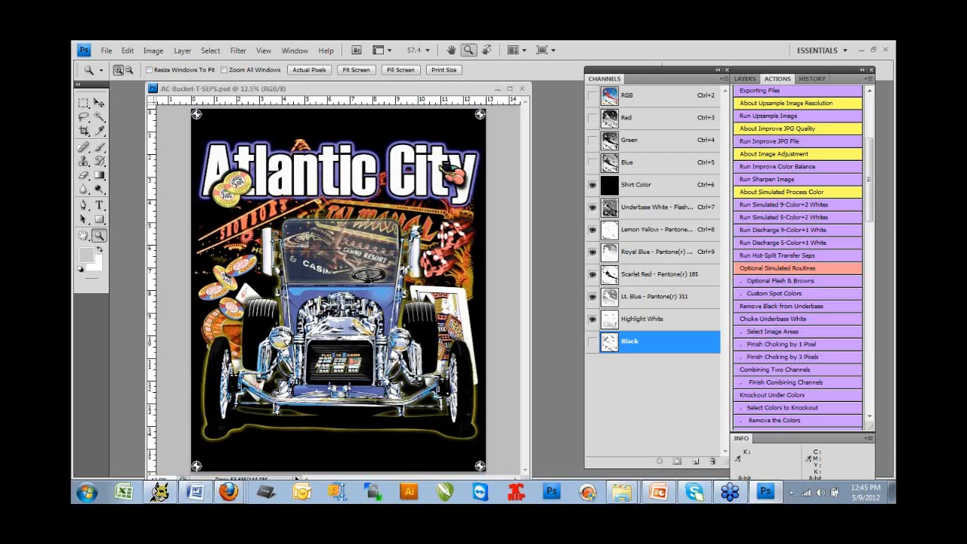
pyautogui.hotkey('ctrl', 'w')
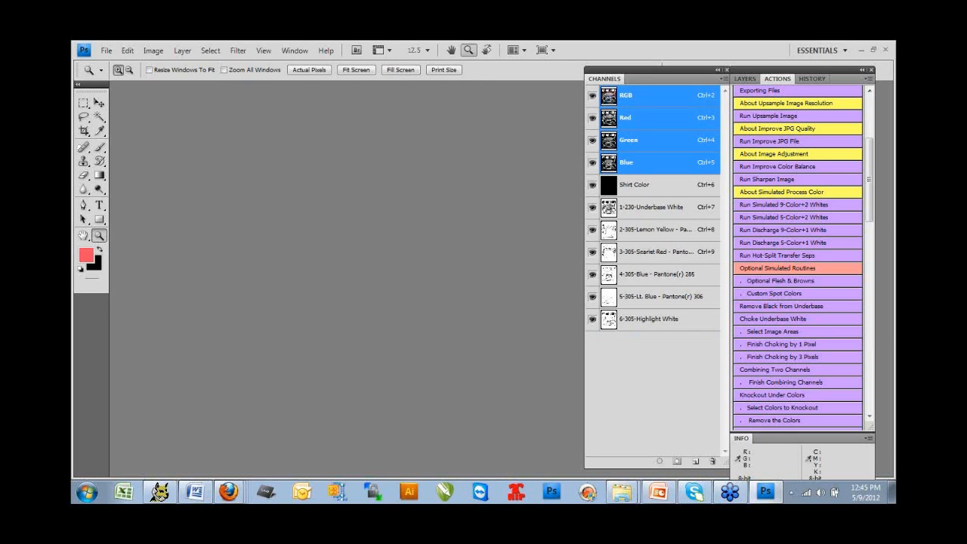
# Step: Run the Simulated 9-Color+2 Whites routine and open Coorsl72-masked.psd from the Artwork-TSEPS-Ready folder for it
pyautogui.click(785, 202)
pyautogui.click(469, 230)
pyautogui.click(461, 228)
pyautogui.click(451, 222)
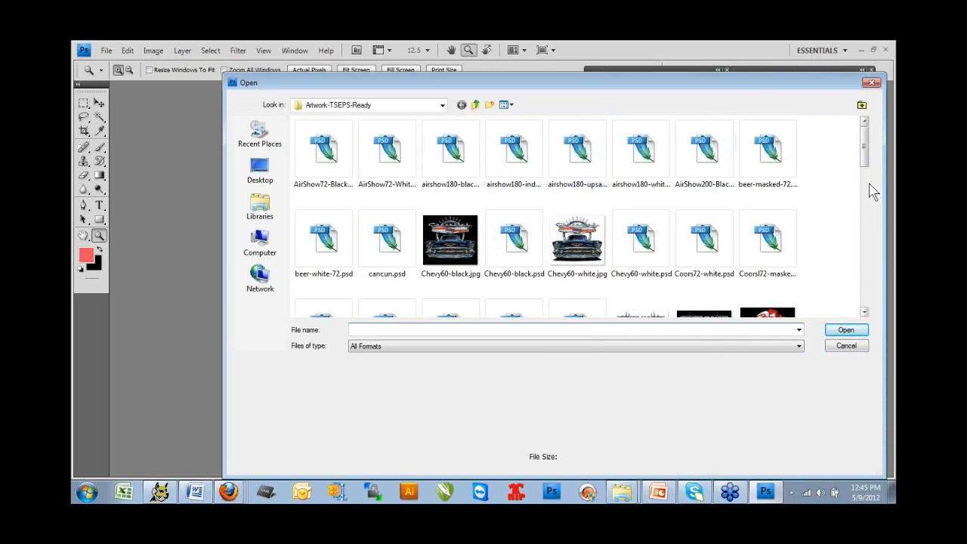
pyautogui.moveTo(865, 155); pyautogui.dragTo(866, 171)
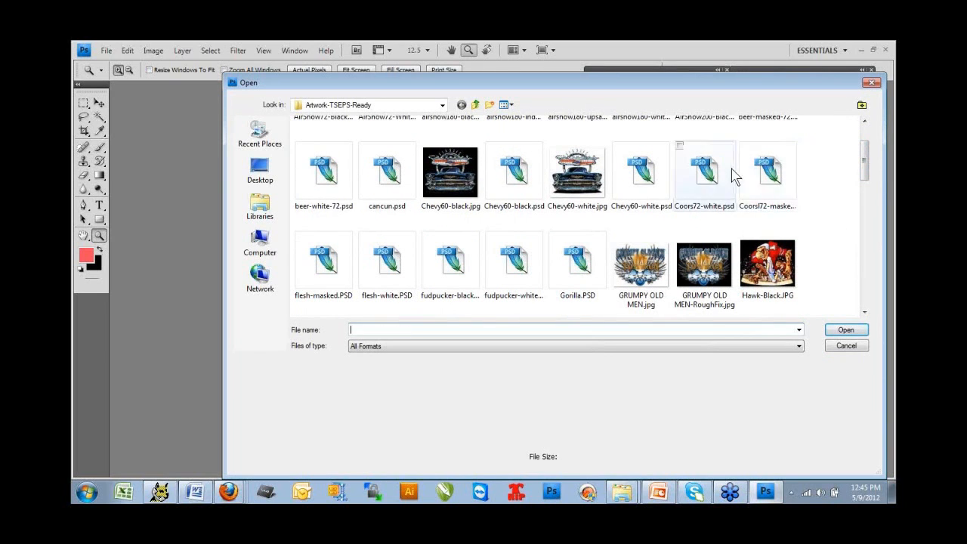
pyautogui.click(766, 181)
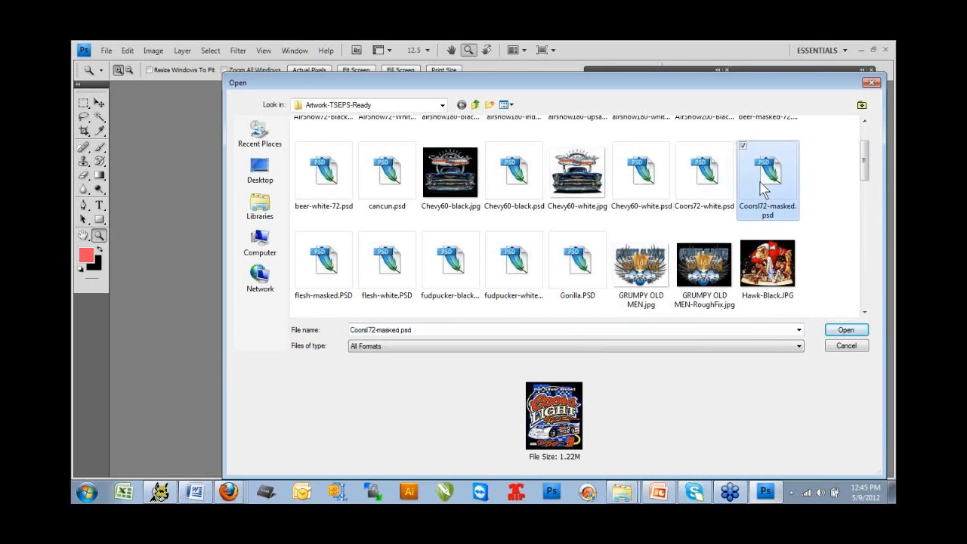
pyautogui.doubleClick(762, 189)
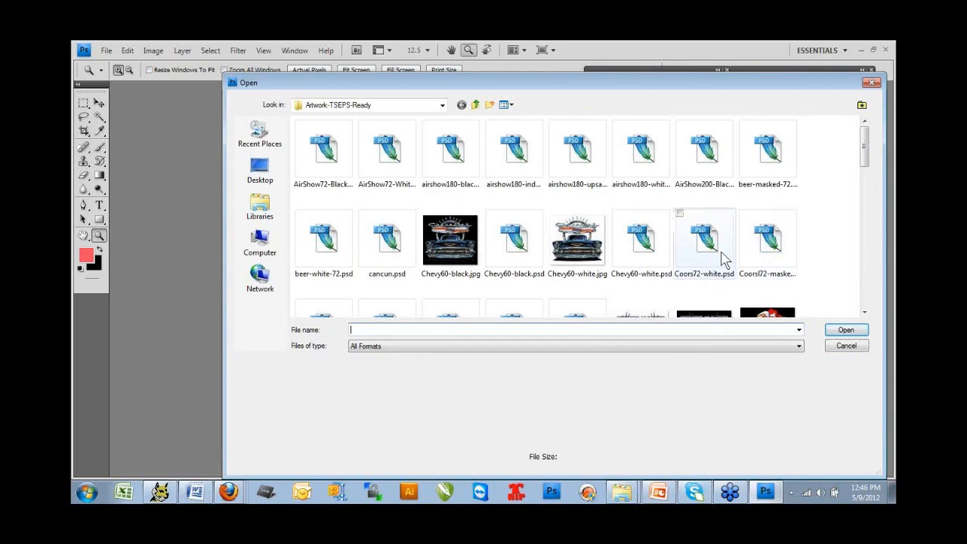
# Step: Open Coors72-white.psd for the routine, let it complete the separation and reposition the document window
pyautogui.doubleClick(710, 245)
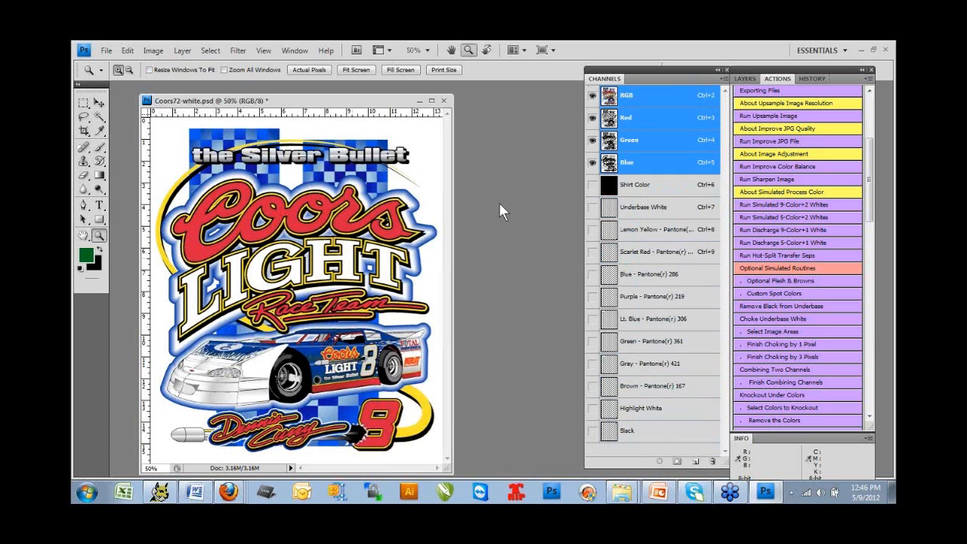
pyautogui.click(495, 230)
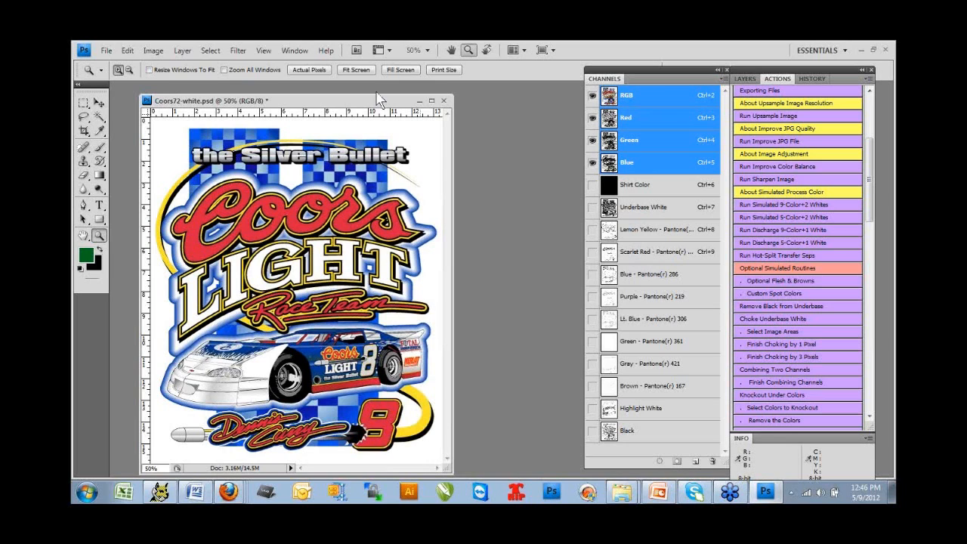
pyautogui.moveTo(378, 99)
pyautogui.mouseDown()
pyautogui.moveTo(380, 90)
pyautogui.moveTo(386, 98)
pyautogui.mouseUp()
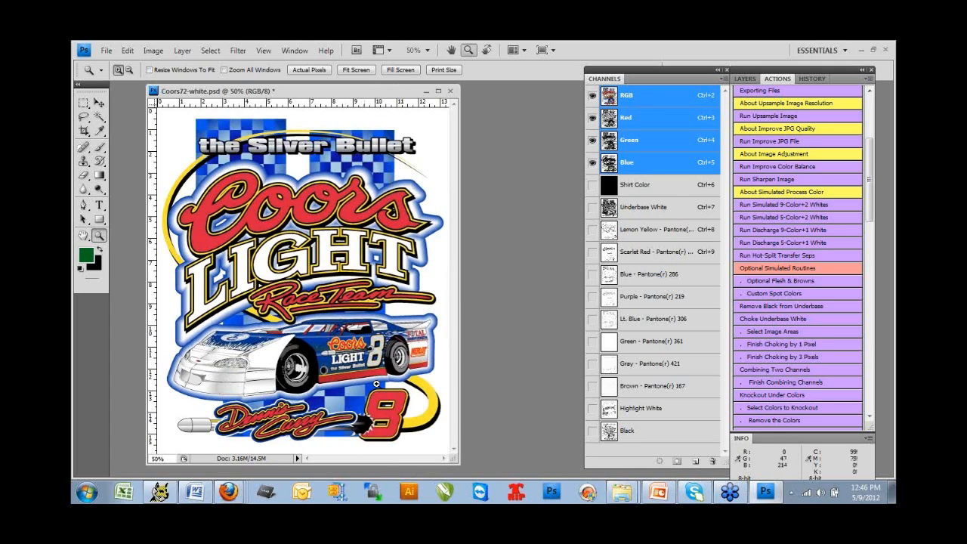
# Step: Delete the Green Pantone 361, Brown Pantone 167 and Purple Pantone 219 channels from the separation
pyautogui.moveTo(613, 344); pyautogui.dragTo(713, 466)
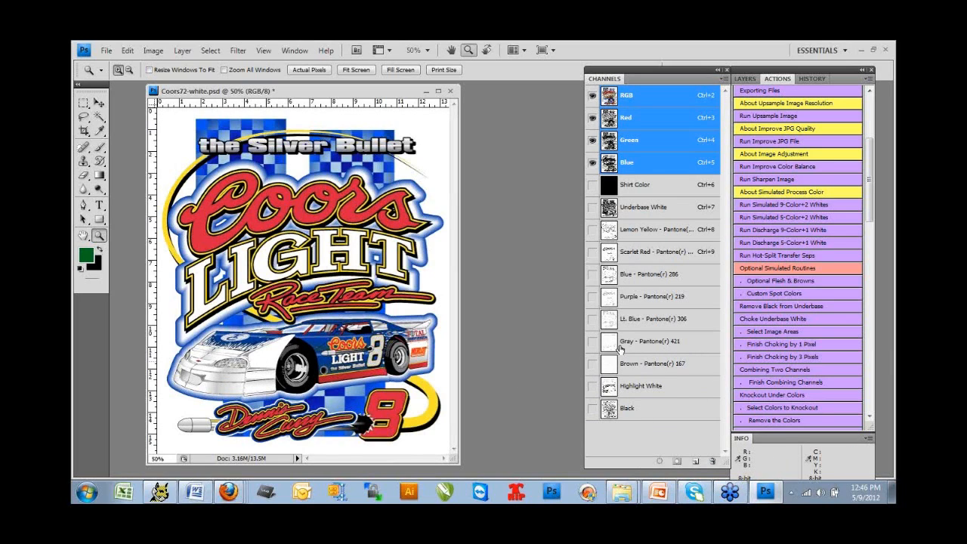
pyautogui.moveTo(611, 366); pyautogui.dragTo(712, 466)
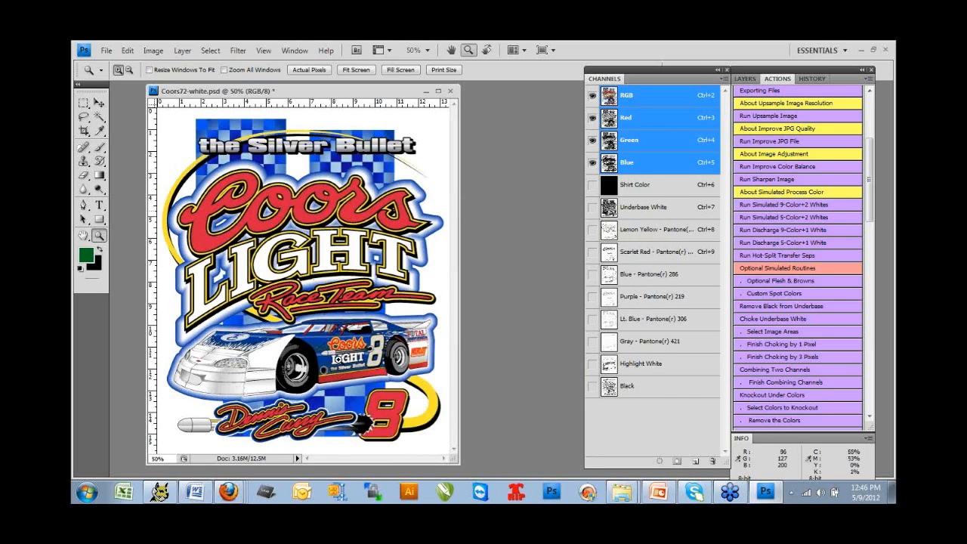
pyautogui.moveTo(605, 305); pyautogui.dragTo(712, 461)
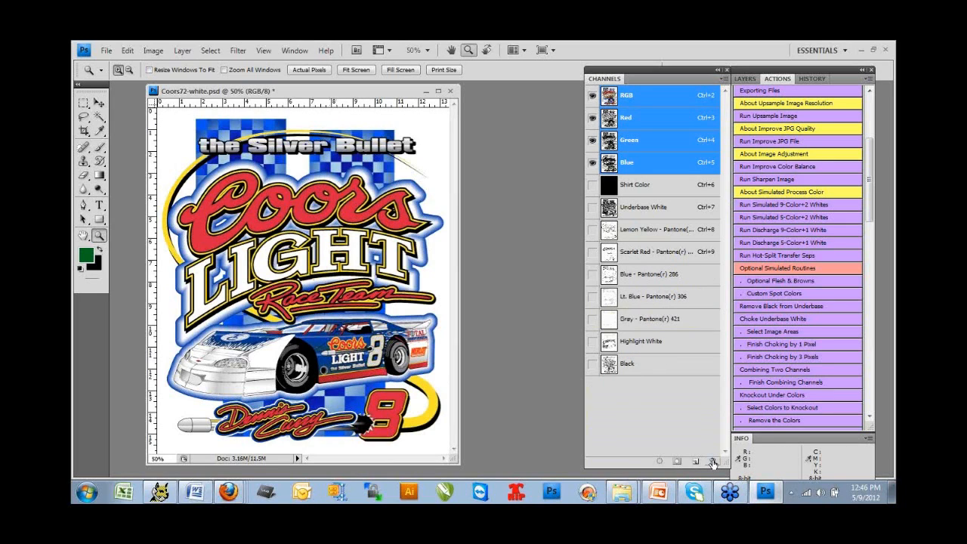
# Step: Show the Shirt Color, Underbase White, Lemon Yellow, Scarlet Red, Blue 286, Lt. Blue 306 and Highlight White channels in the preview
pyautogui.click(592, 185)
pyautogui.click(592, 208)
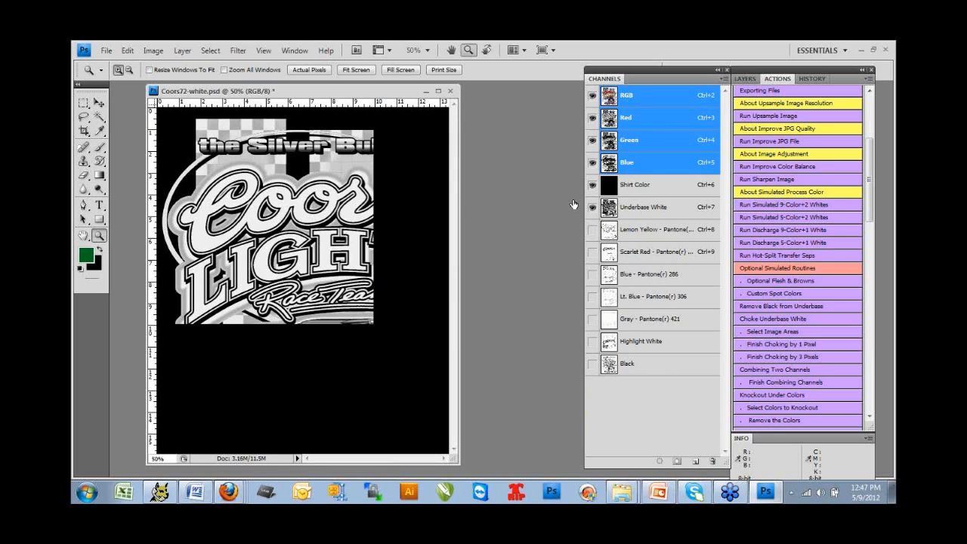
pyautogui.click(263, 50)
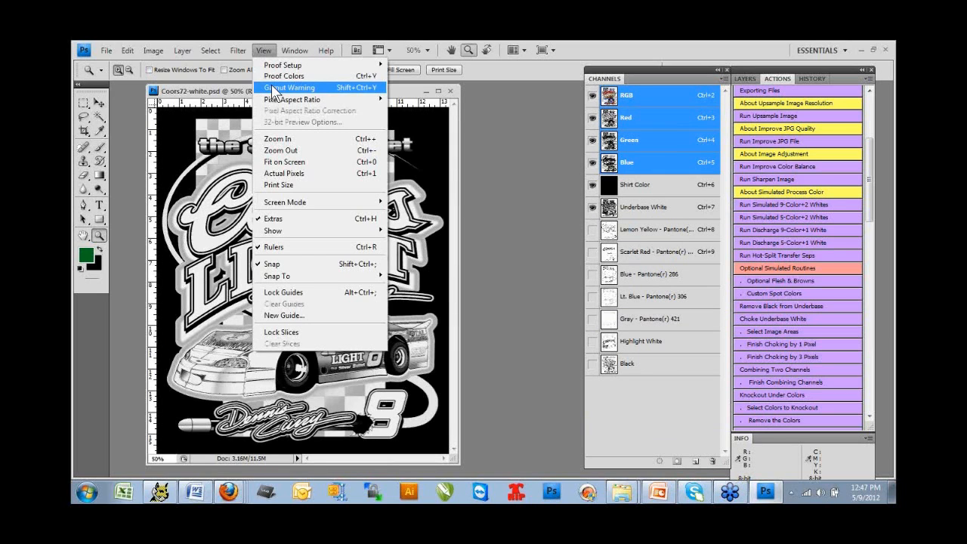
pyautogui.click(592, 229)
pyautogui.click(592, 252)
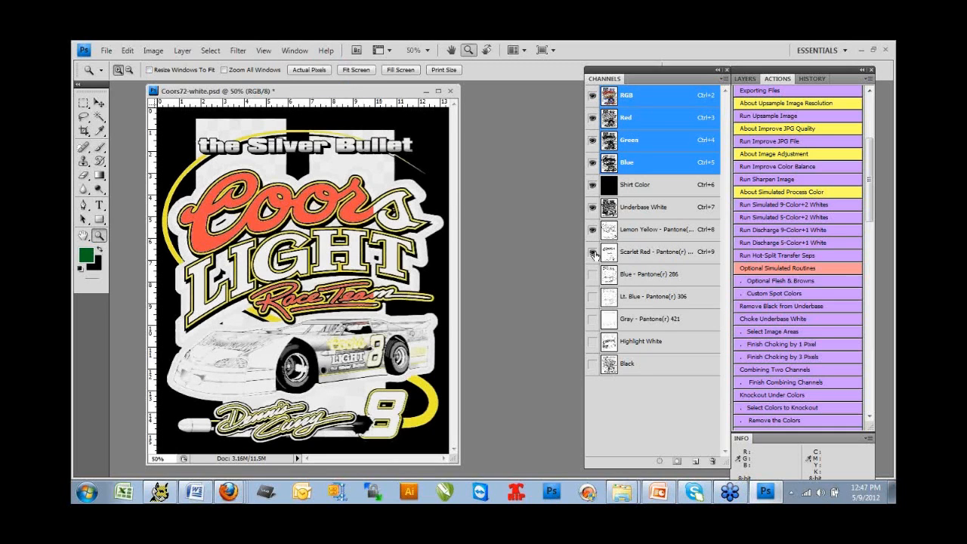
pyautogui.click(593, 274)
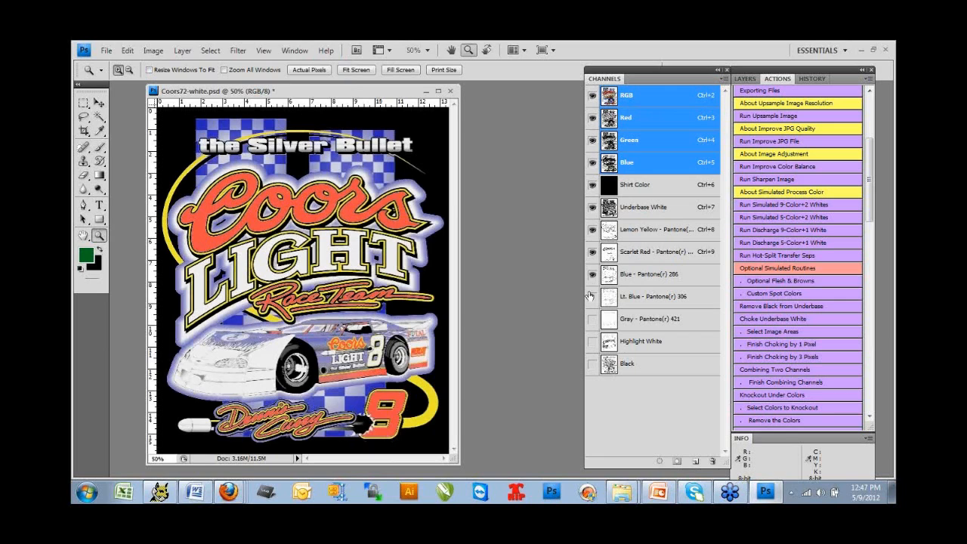
pyautogui.click(593, 296)
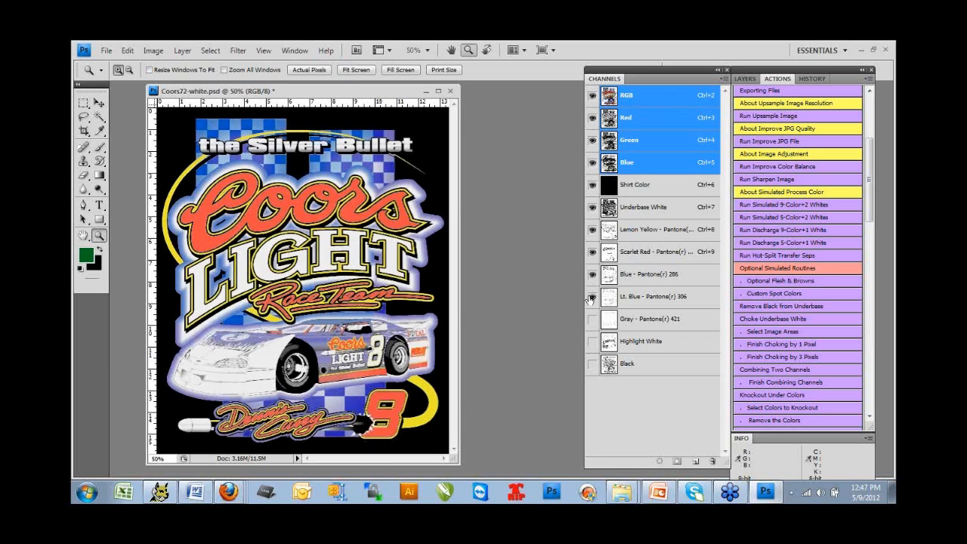
pyautogui.click(593, 342)
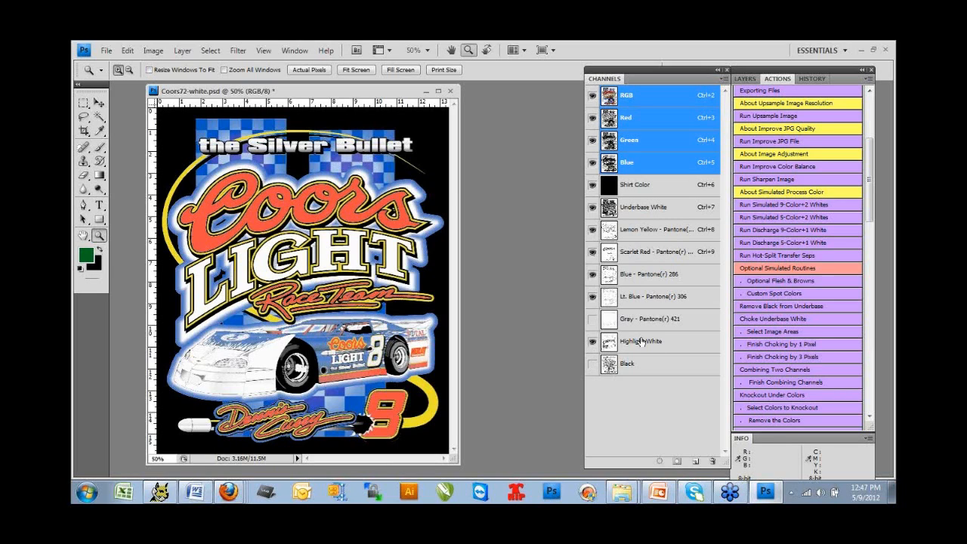
# Step: Change the Shirt Color channel's spot color to a pale yellow and show the Black channel in the preview
pyautogui.doubleClick(604, 187)
pyautogui.click(527, 180)
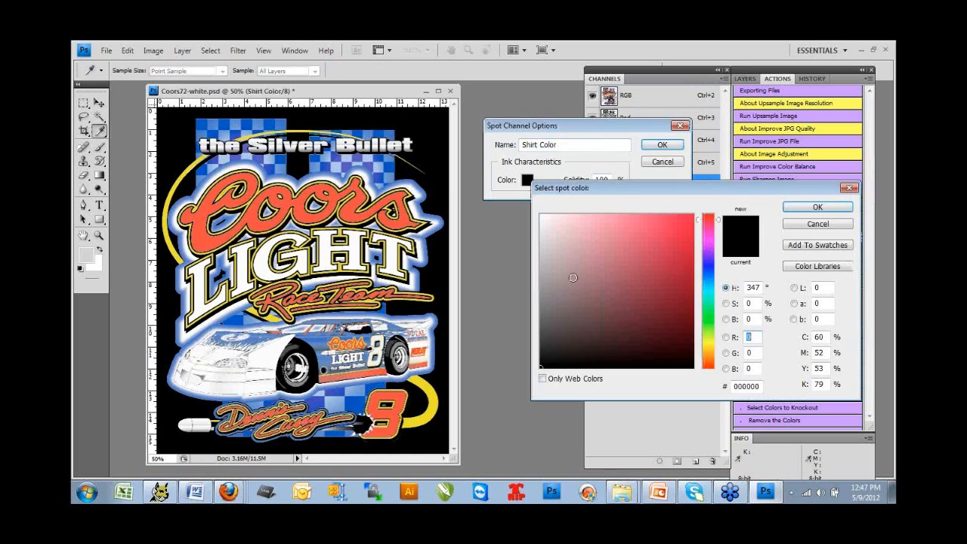
pyautogui.moveTo(531, 210); pyautogui.dragTo(532, 211)
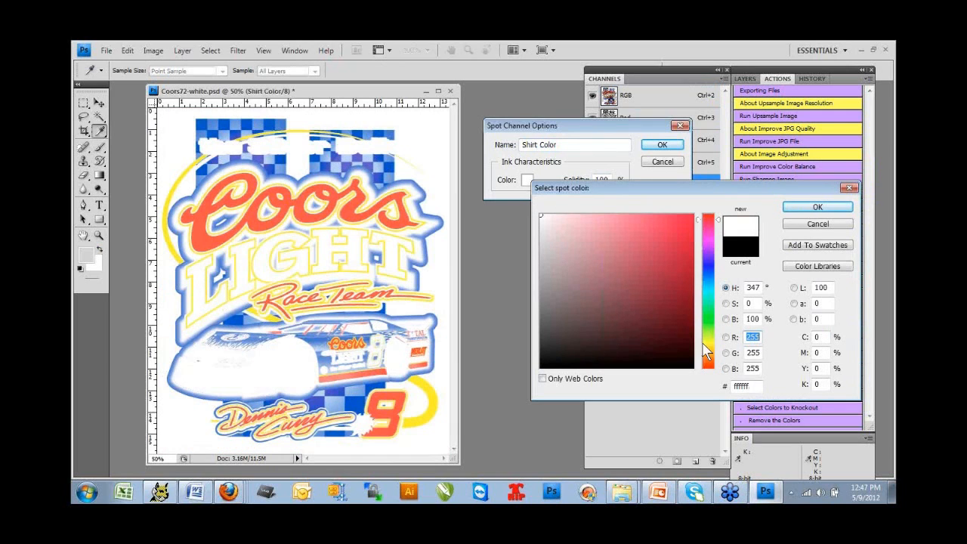
pyautogui.click(712, 345)
pyautogui.moveTo(599, 232)
pyautogui.mouseDown()
pyautogui.moveTo(579, 211)
pyautogui.moveTo(589, 212)
pyautogui.mouseUp()
pyautogui.press('Return')
pyautogui.press('Return')
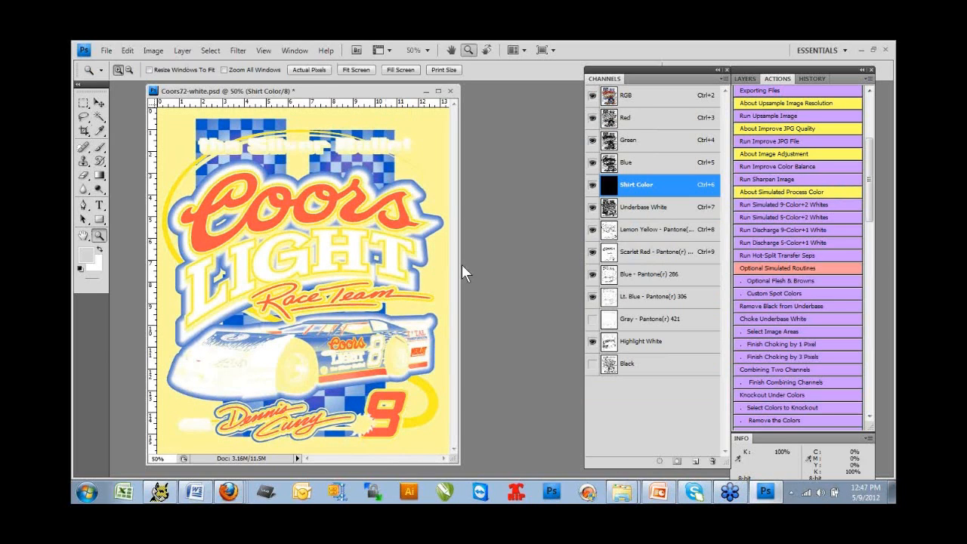
pyautogui.click(592, 364)
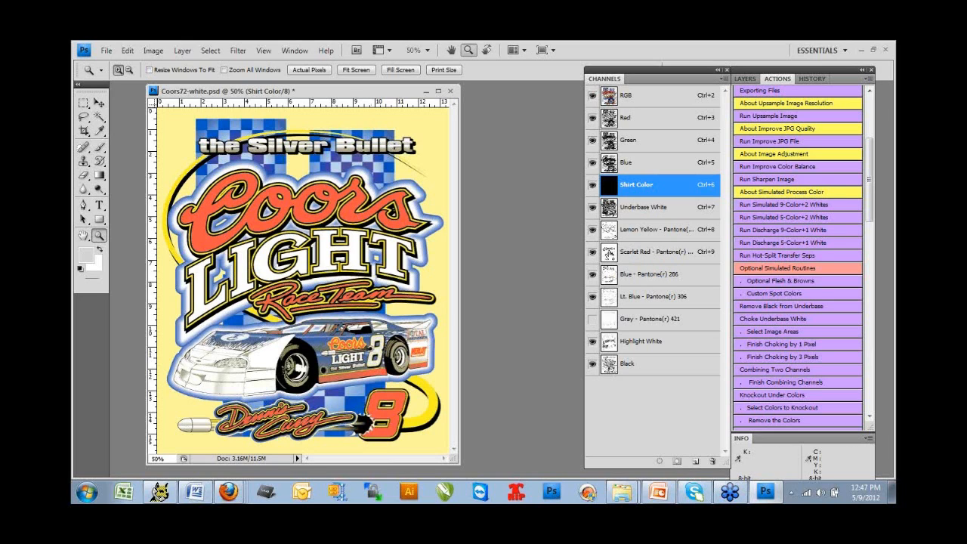
# Step: Strengthen the Scarlet Red channel with a Curves adjustment, pulling the curve down to about input 184, output 92
pyautogui.click(610, 255)
pyautogui.click(153, 50)
pyautogui.moveTo(168, 82)
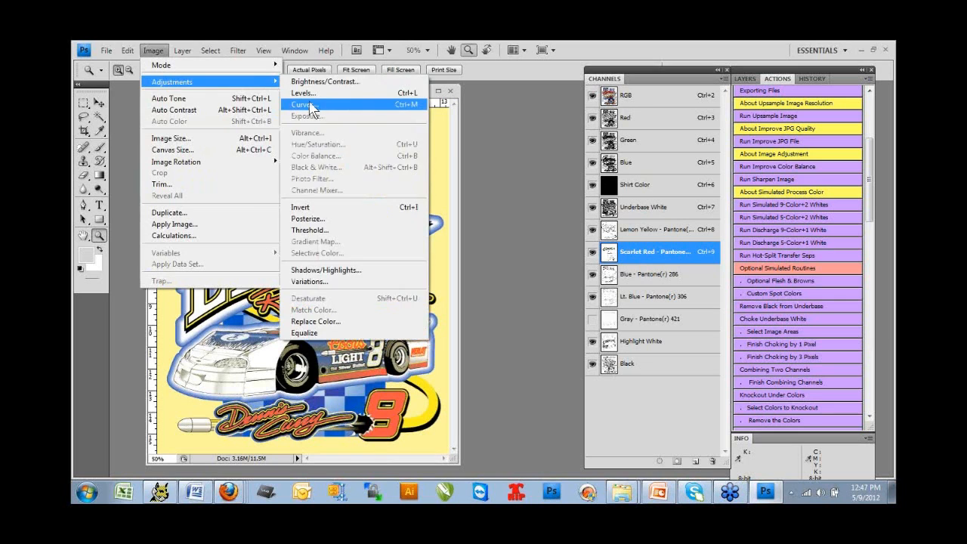
pyautogui.click(309, 104)
pyautogui.moveTo(568, 259); pyautogui.dragTo(602, 264)
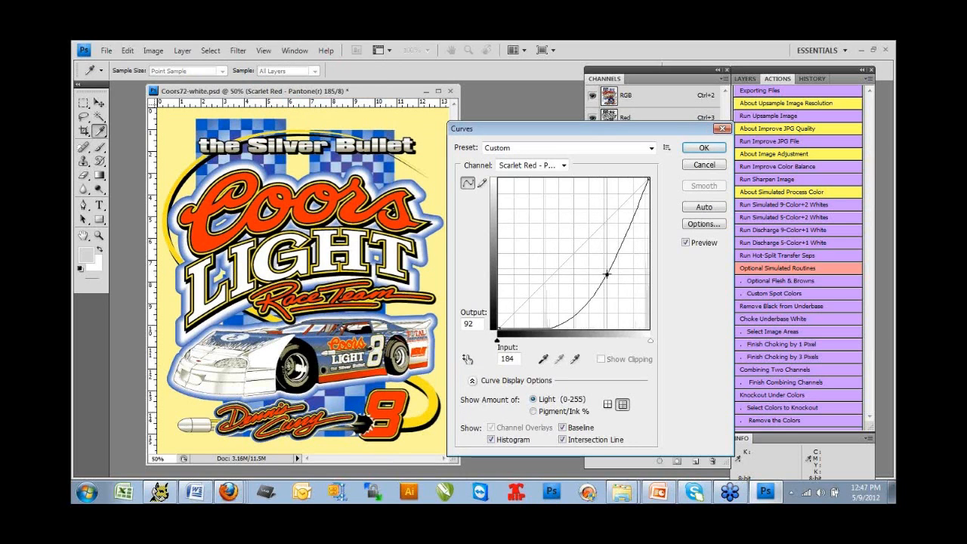
pyautogui.press('Return')
pyautogui.press('z')
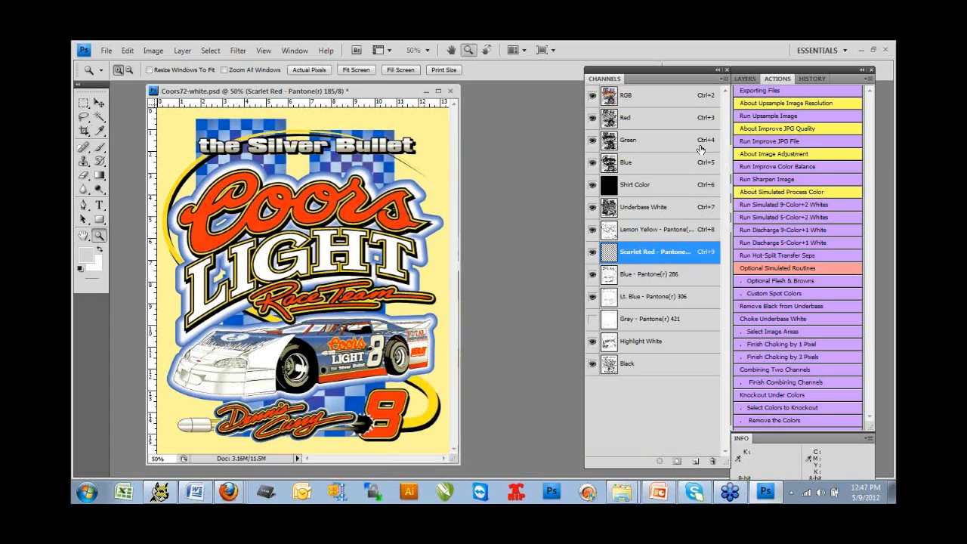
# Step: Examine the gray and spot dot gain working spaces in the Color Settings and cancel out
pyautogui.click(127, 49)
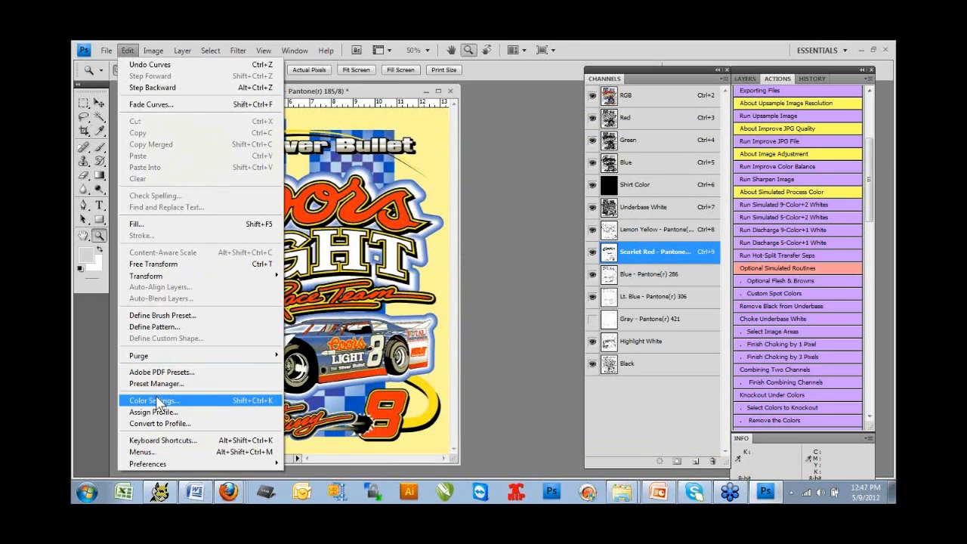
pyautogui.click(156, 399)
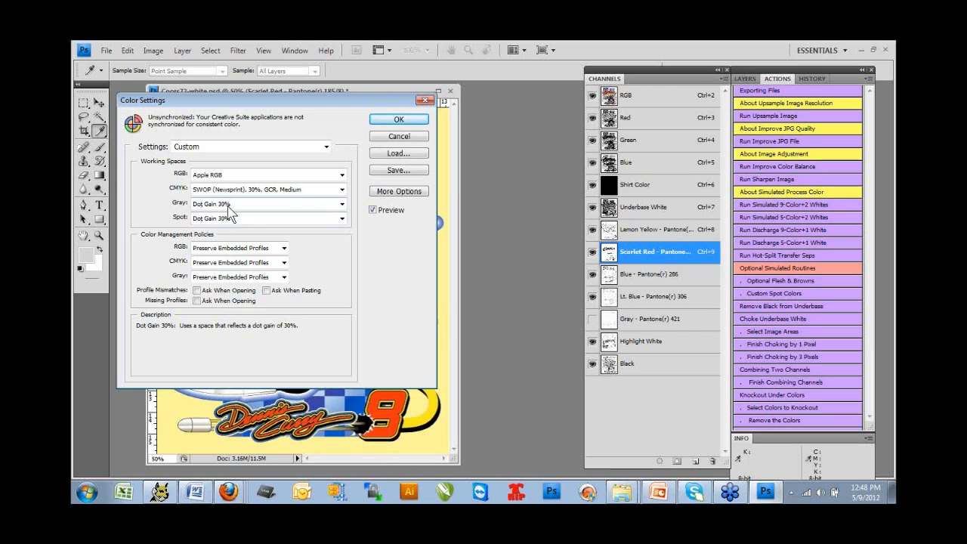
pyautogui.click(398, 136)
pyautogui.press('z')
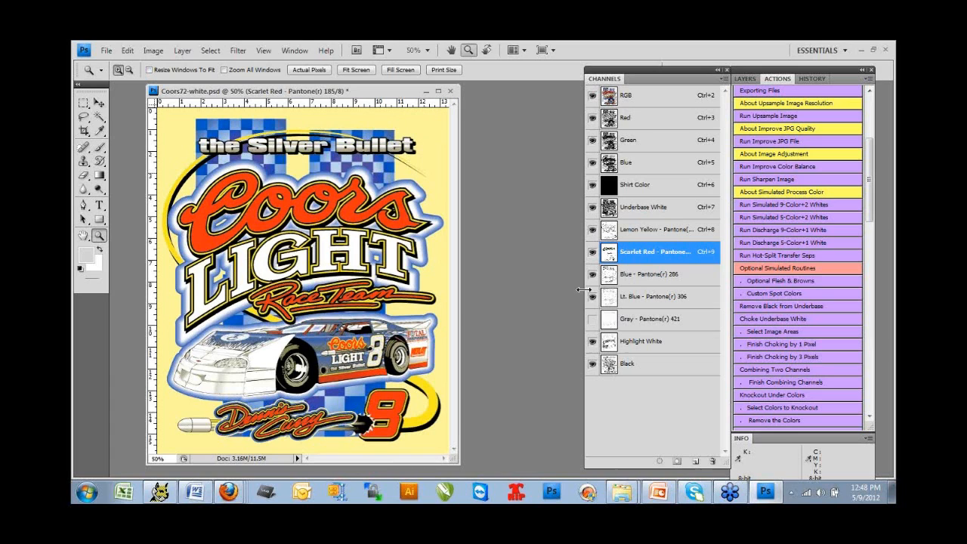
# Step: Strengthen the Blue Pantone 286 channel with a Curves adjustment, pulling the curve down to input 164, output 100
pyautogui.click(604, 275)
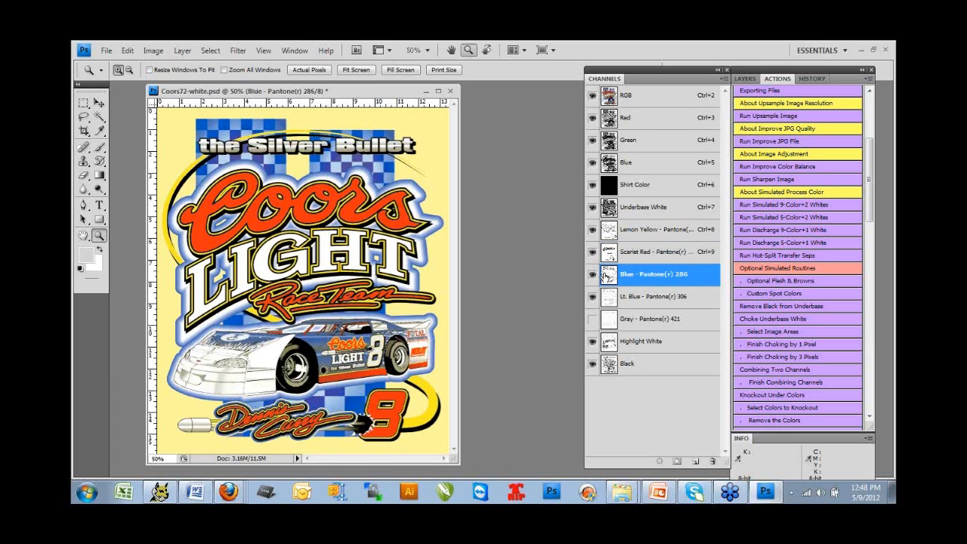
pyautogui.hotkey('ctrl', 'm')
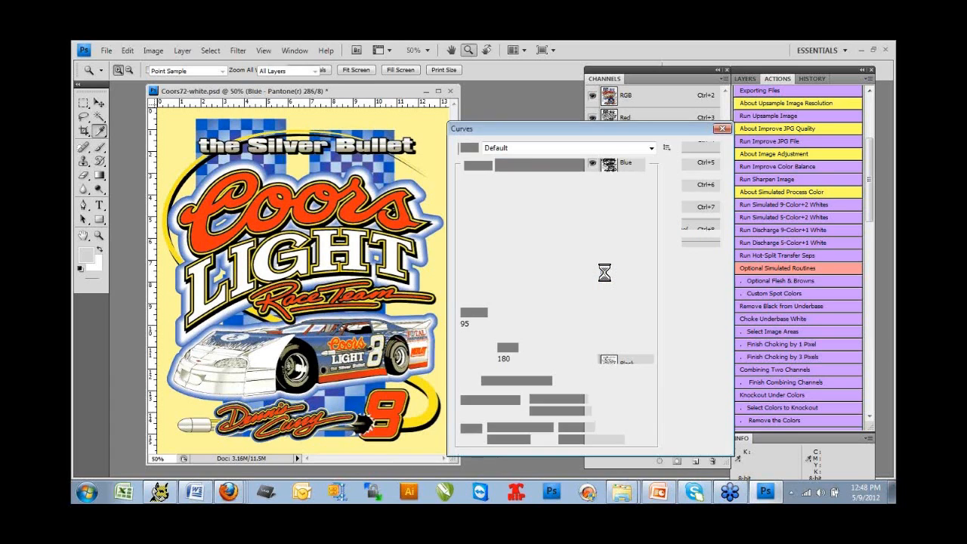
pyautogui.moveTo(604, 273); pyautogui.dragTo(595, 269)
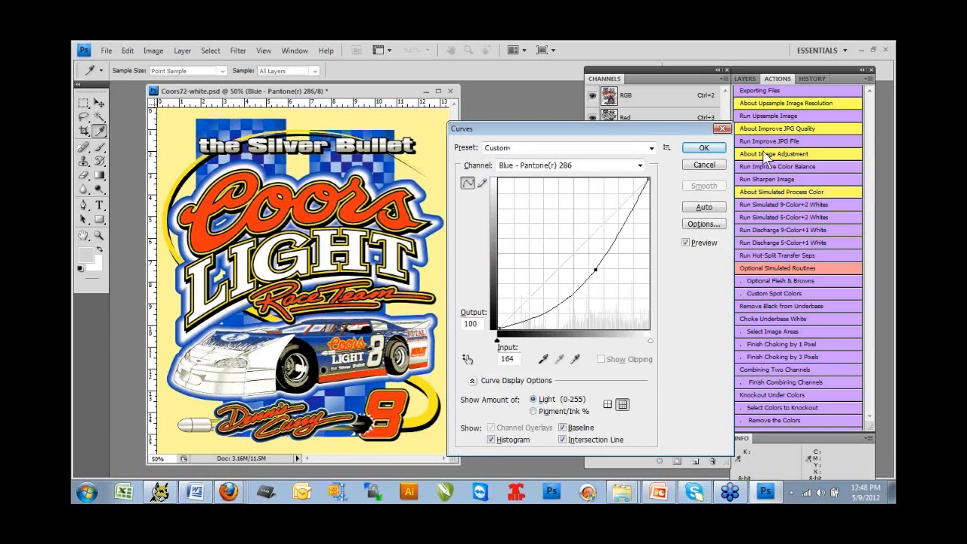
pyautogui.press('Return')
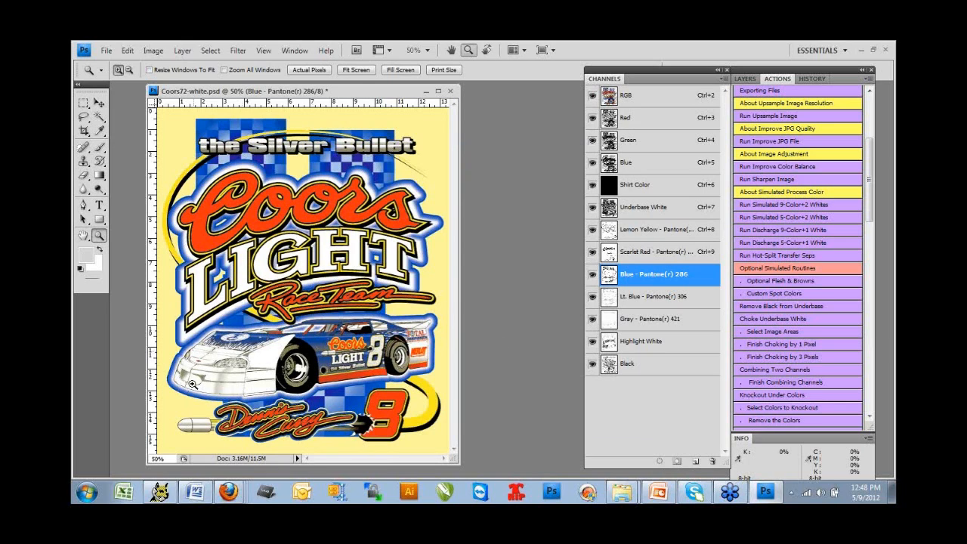
# Step: Check the artwork with and without Gray Pantone 421, delete that channel and hide the Highlight White channel
pyautogui.click(593, 321)
pyautogui.click(593, 321)
pyautogui.click(593, 322)
pyautogui.click(593, 321)
pyautogui.click(592, 318)
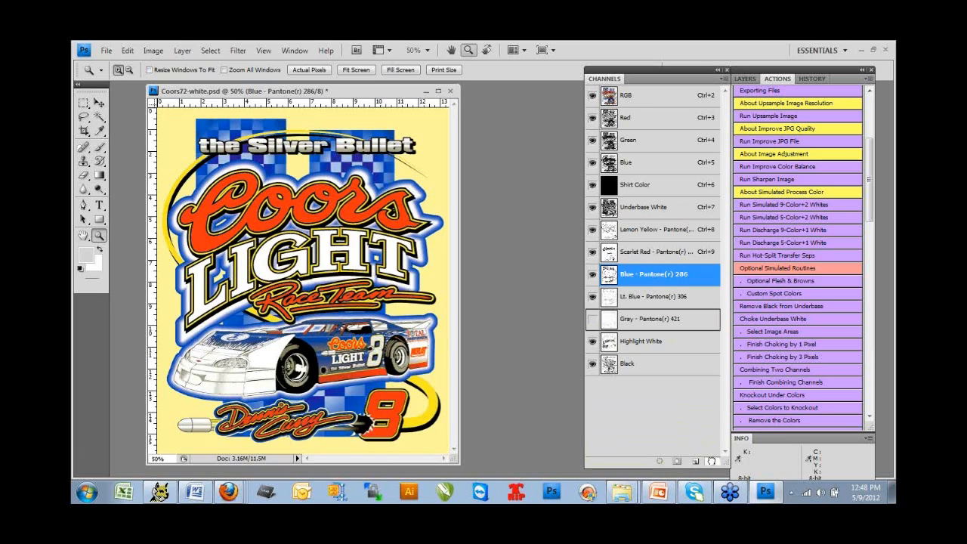
pyautogui.click(711, 461)
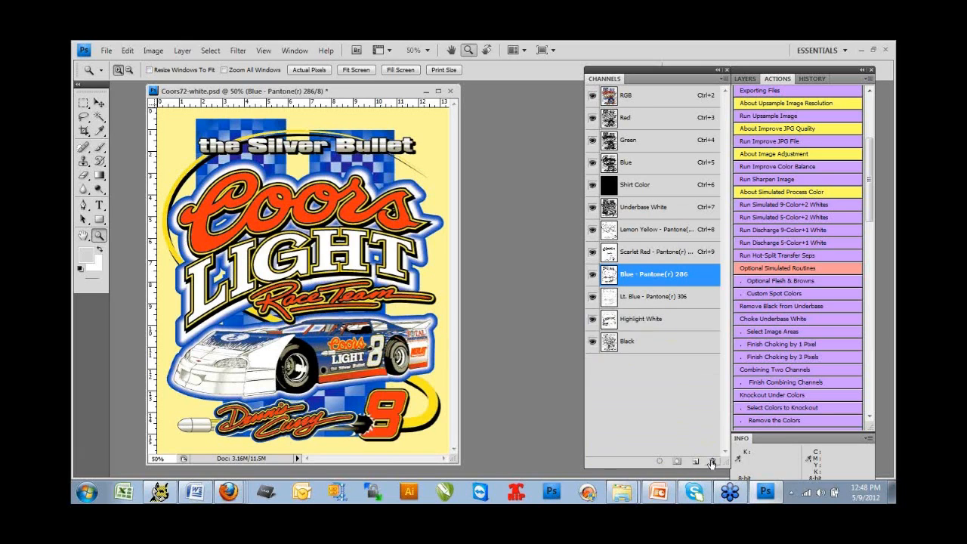
pyautogui.click(593, 209)
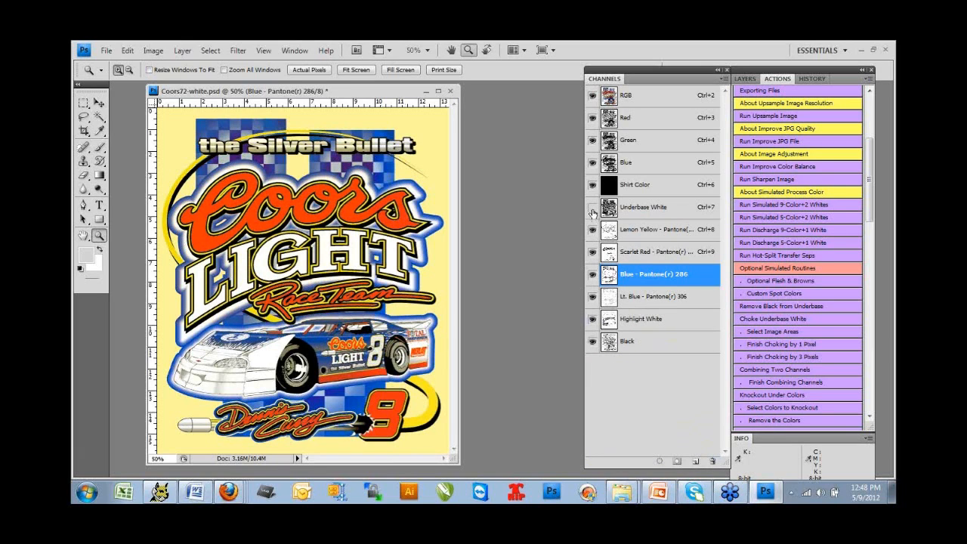
pyautogui.click(591, 319)
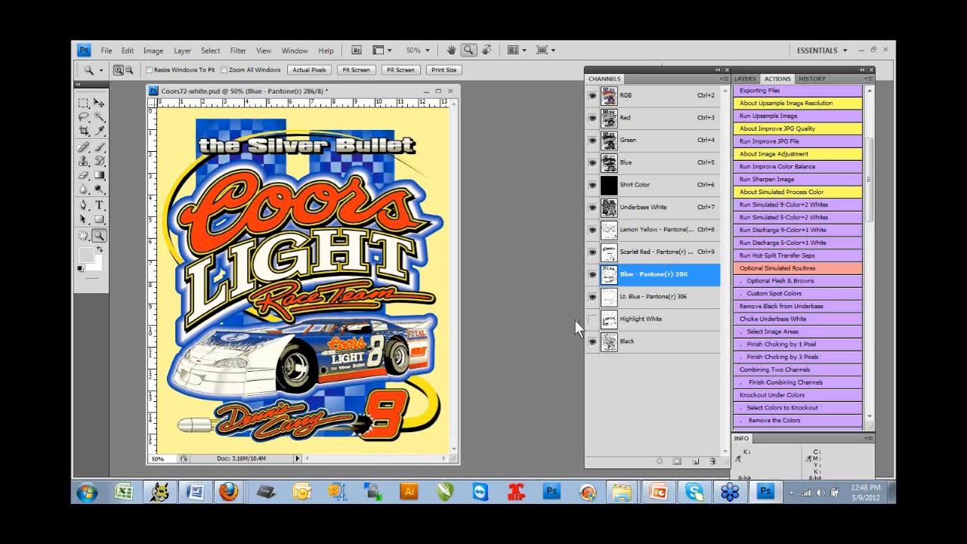
# Step: Prefix the Underbase White channel's name with "1-" and the Lemon Yellow channel's name with "2-"
pyautogui.doubleClick(622, 208)
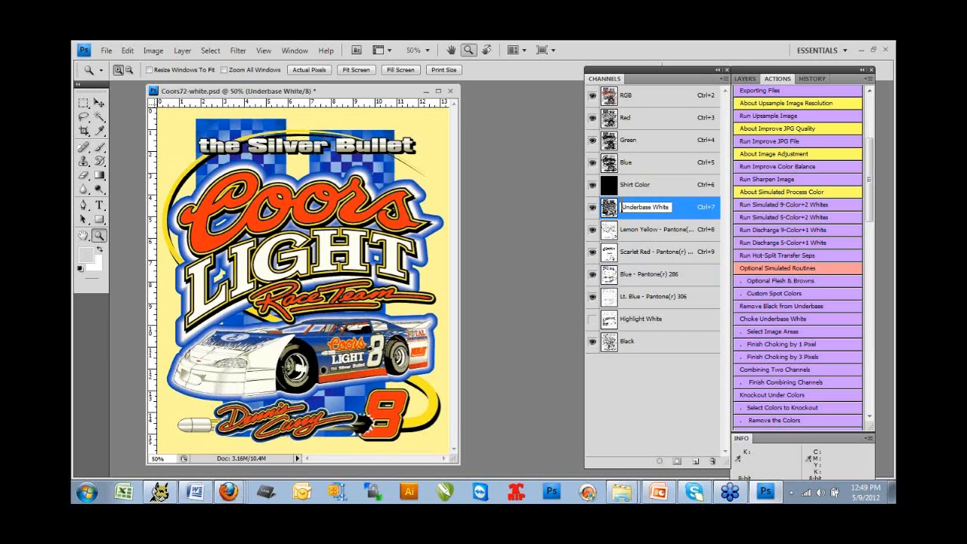
pyautogui.write('1-')
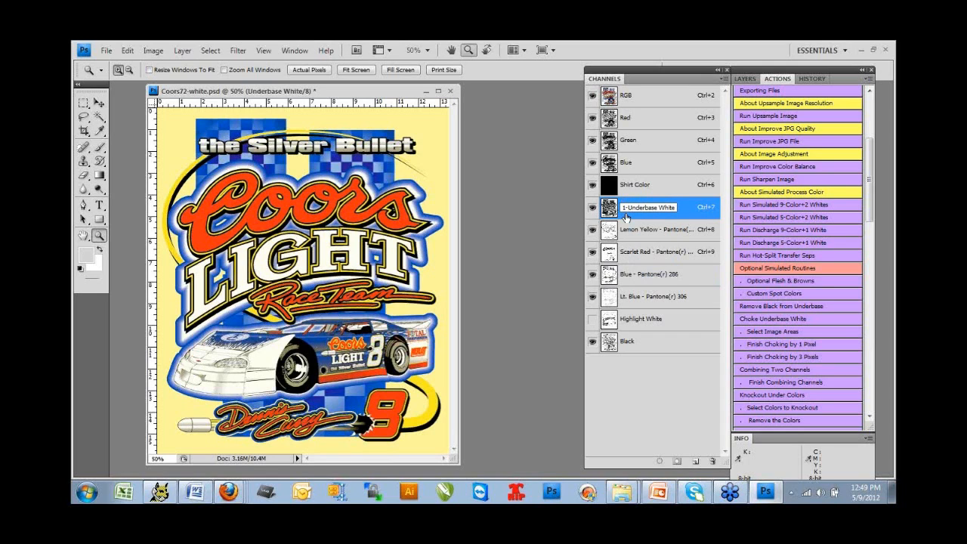
pyautogui.doubleClick(624, 229)
pyautogui.click(623, 230)
pyautogui.write('2-')
pyautogui.press('End')
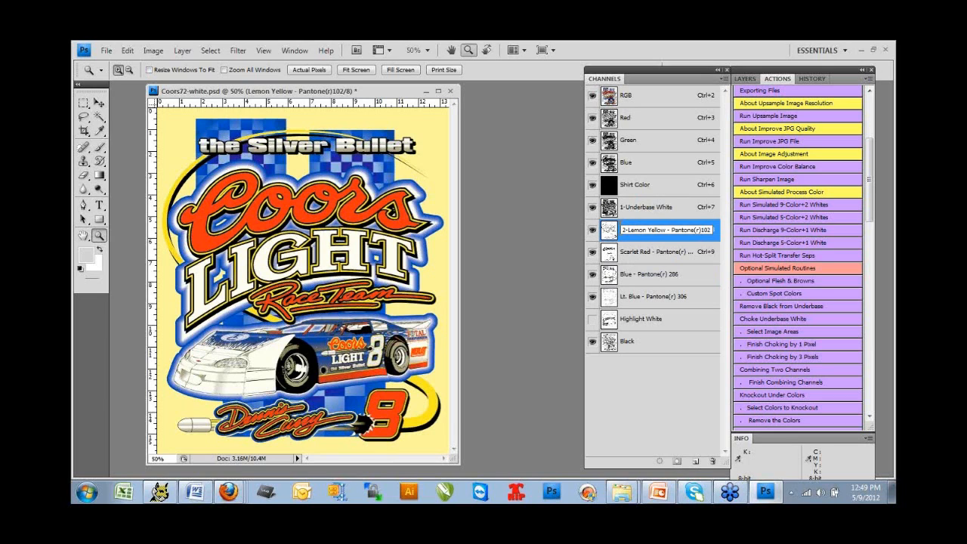
pyautogui.press('Return')
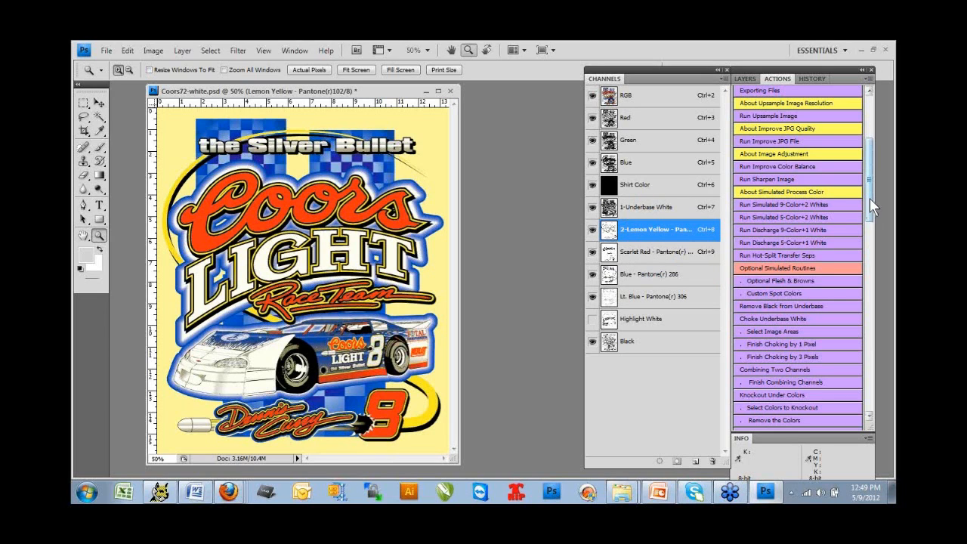
# Step: Run the Outputting Simulated Process action to read its printing and halftone recommendations, and dismiss the message
pyautogui.moveTo(871, 219); pyautogui.dragTo(872, 280)
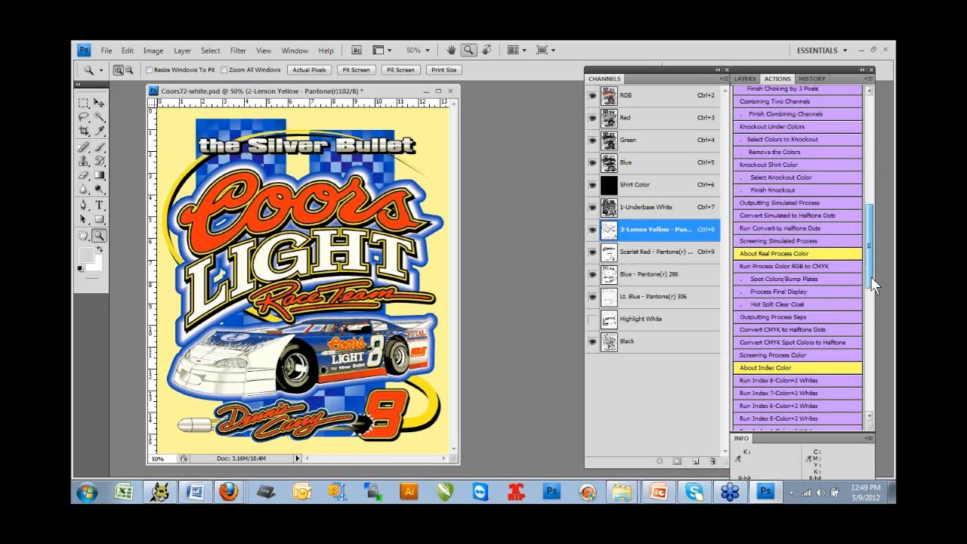
pyautogui.click(769, 202)
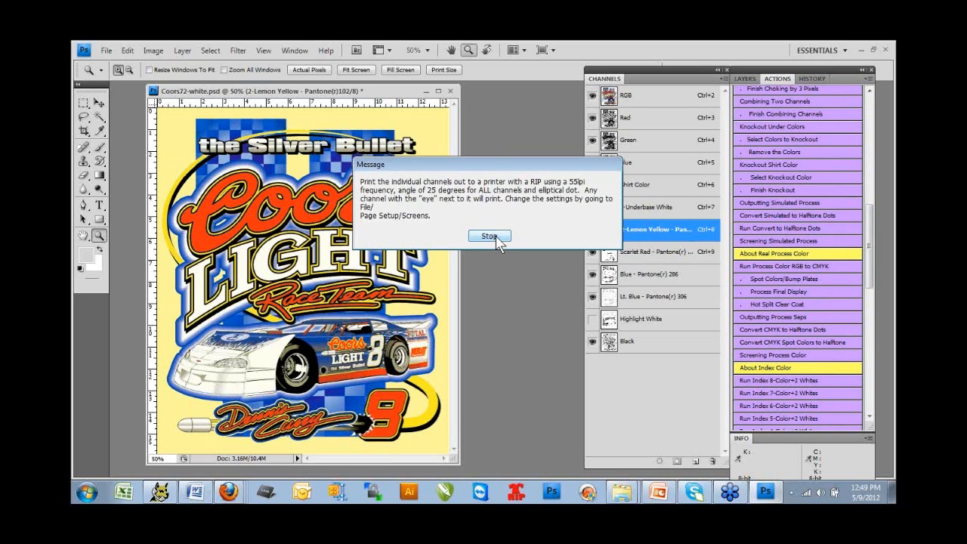
pyautogui.click(491, 237)
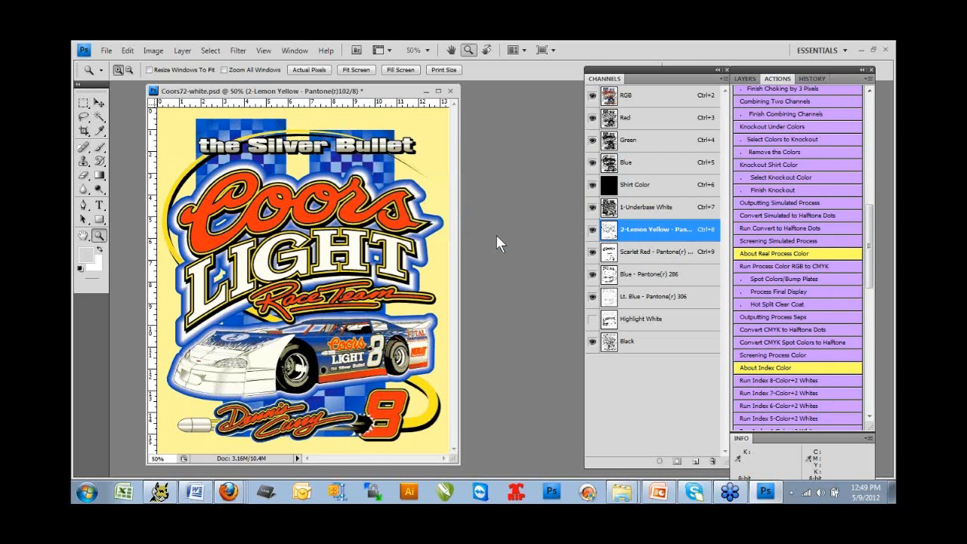
# Step: Add the mesh count 305 after the print-order number, renaming the first two ink channels 1-305-Underbase White and 2-305-Lemon Yellow - Pantone(r)102
pyautogui.click(625, 209)
pyautogui.doubleClick(626, 209)
pyautogui.click(624, 207)
pyautogui.write('305-')
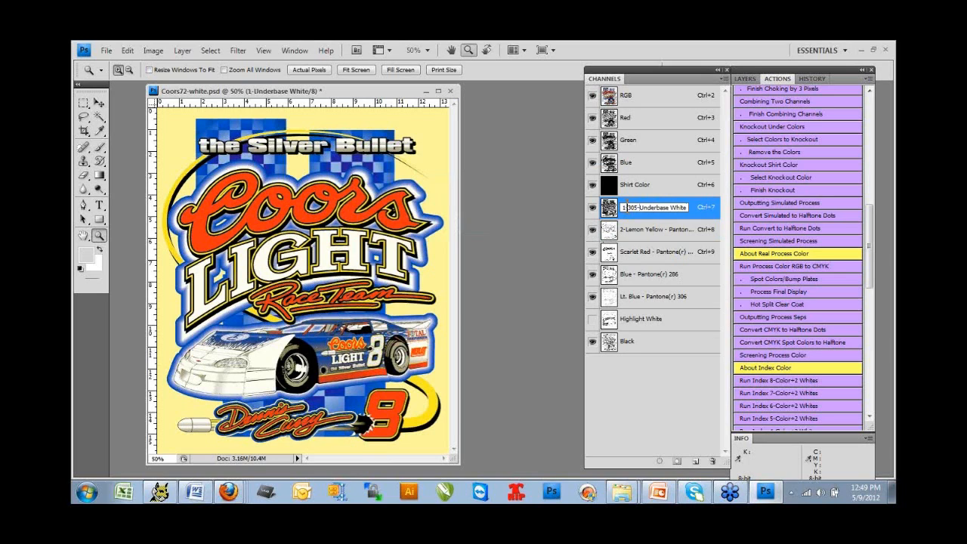
pyautogui.doubleClick(634, 228)
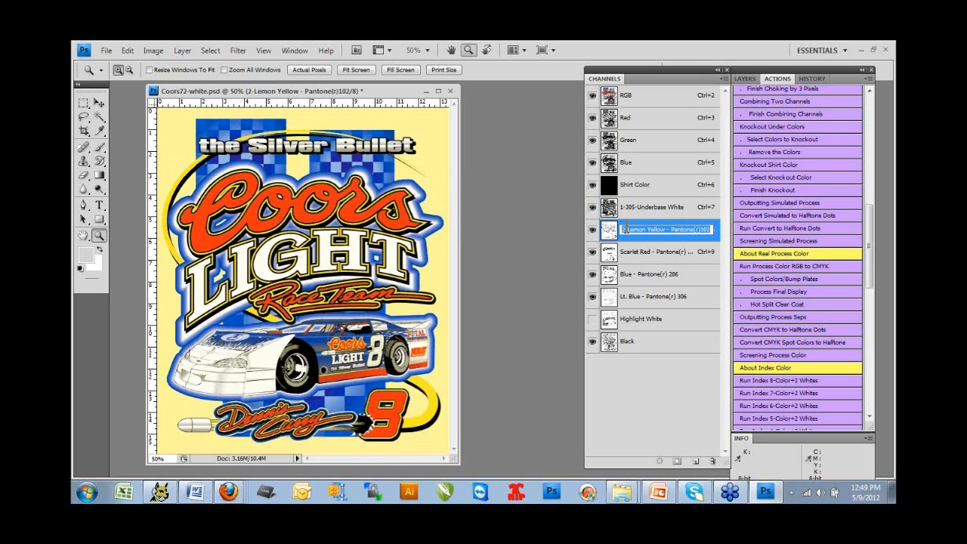
pyautogui.click(625, 229)
pyautogui.write('305-')
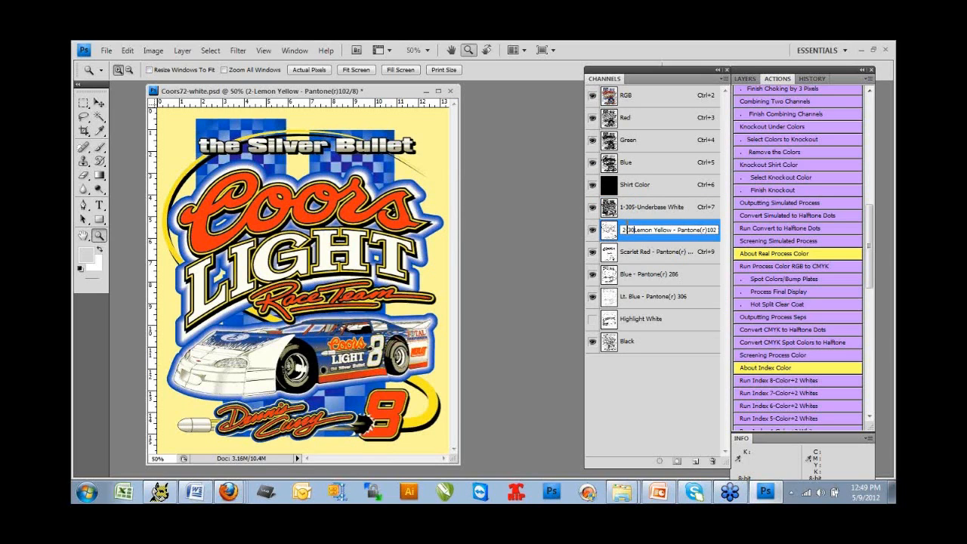
pyautogui.write('-')
# Step: Prefix the Scarlet Red - Pantone(r) 185 channel's name with "3-305-"
pyautogui.doubleClick(631, 252)
pyautogui.click(622, 251)
pyautogui.write('3-')
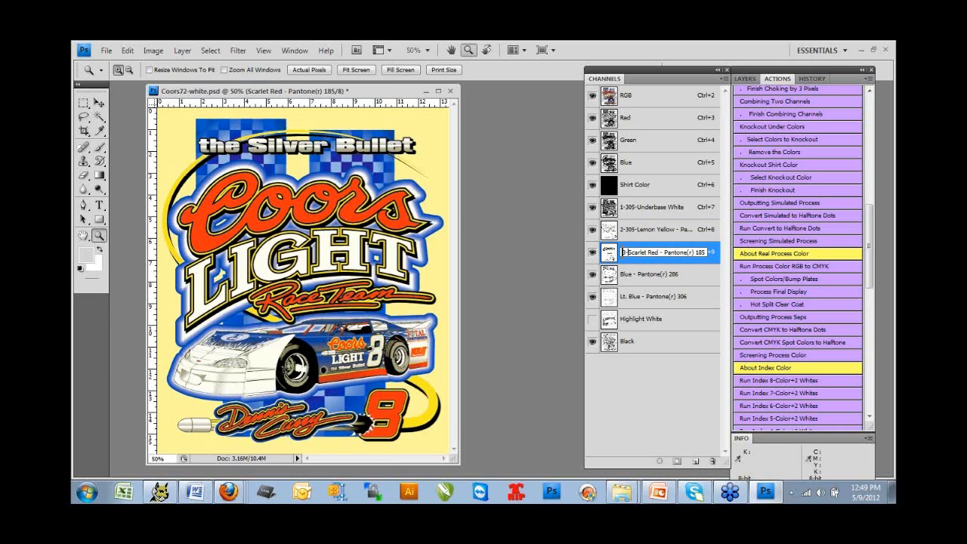
pyautogui.write('305-')
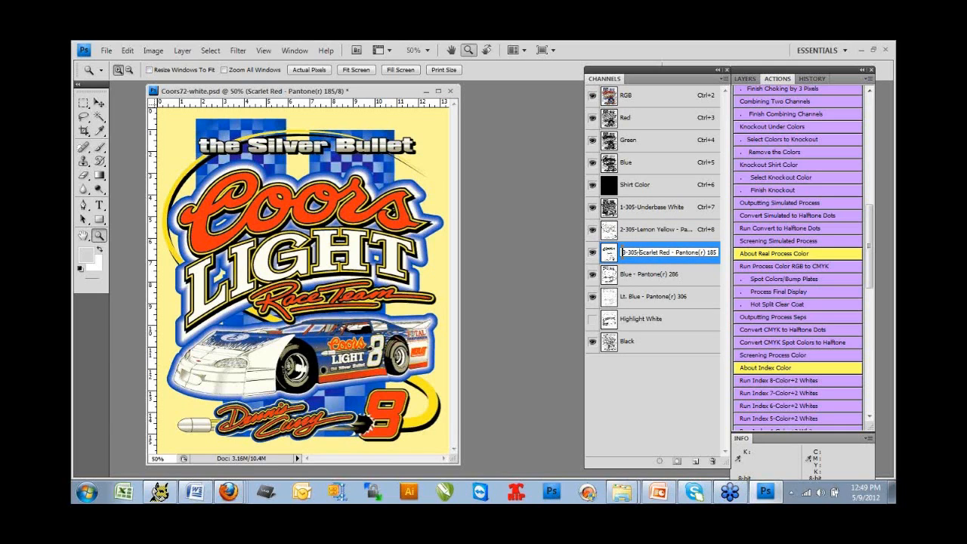
# Step: Prefix the Blue - Pantone(r) 286 channel's name with "4-305" and select the Lt. Blue channel
pyautogui.doubleClick(623, 274)
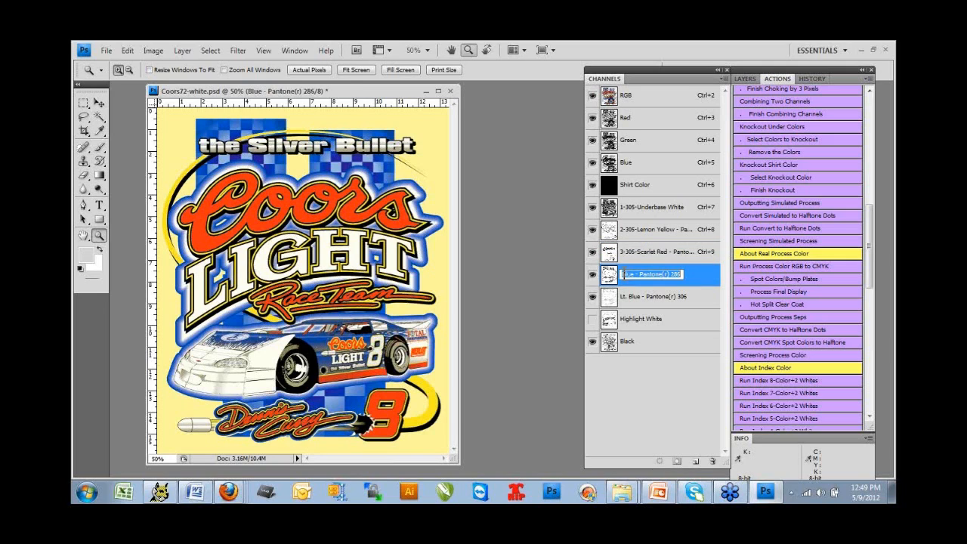
pyautogui.click(622, 273)
pyautogui.write('4-')
pyautogui.press('BackSpace')
pyautogui.write('-')
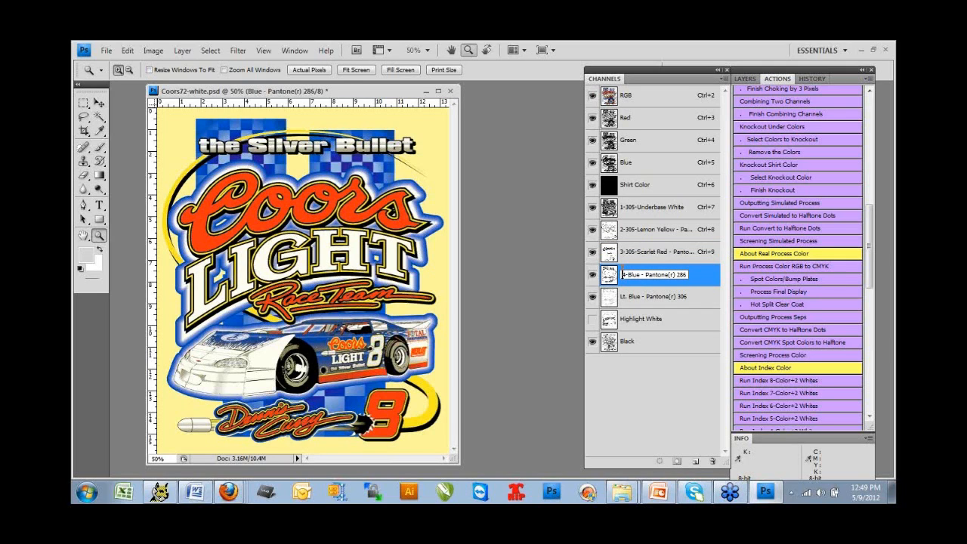
pyautogui.write('305')
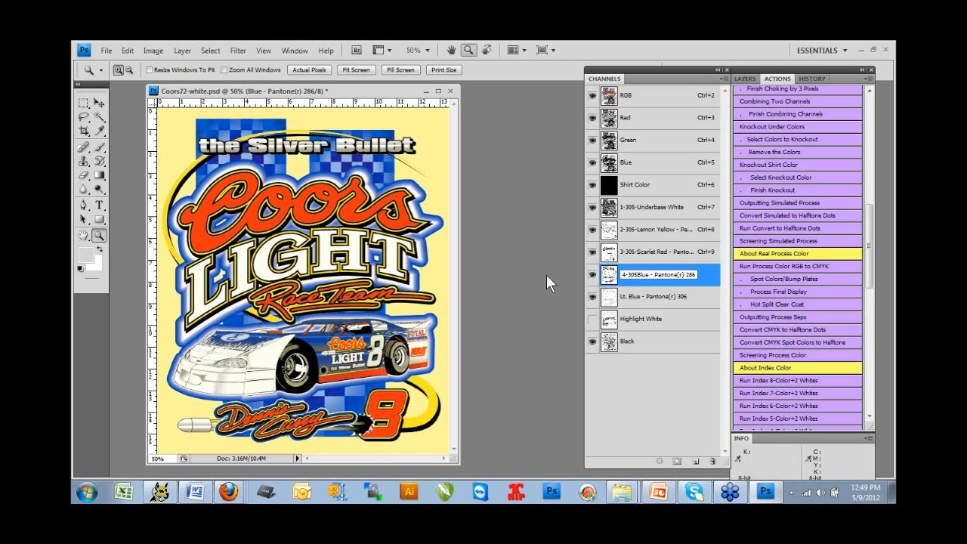
pyautogui.click(637, 299)
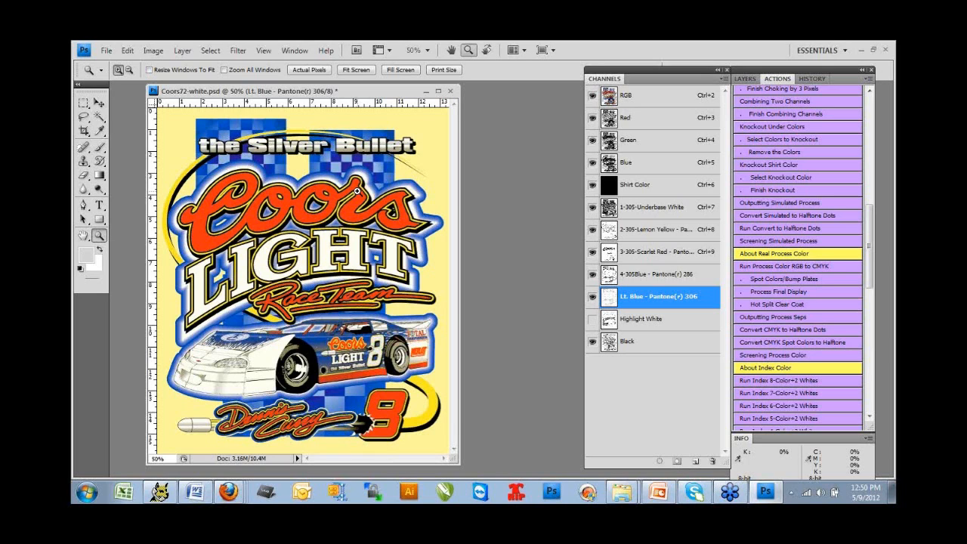
# Step: Check the Simulated Process slide in PowerPoint, return to Photoshop and bring the Jambalaya Back-SEPS.psd window in front of the Coors artwork
pyautogui.click(663, 485)
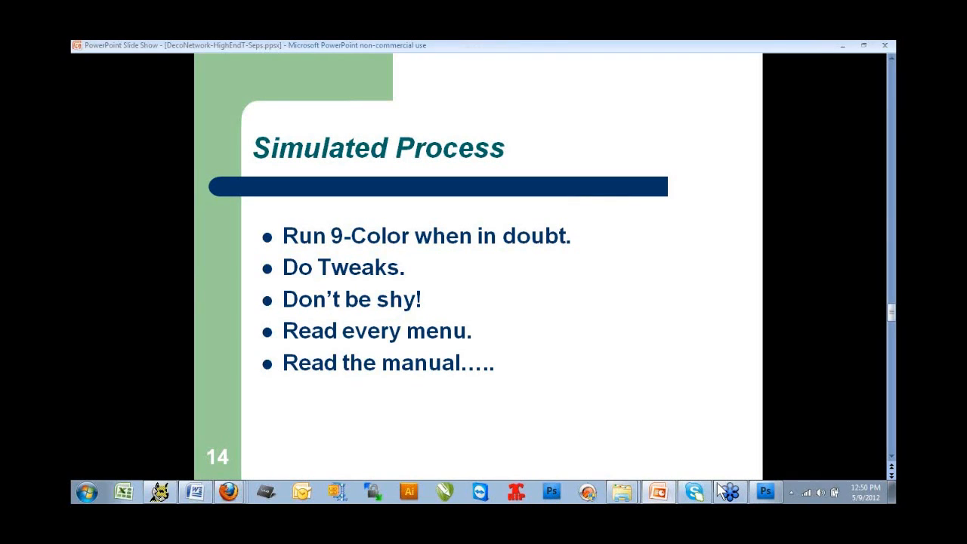
pyautogui.moveTo(695, 493)
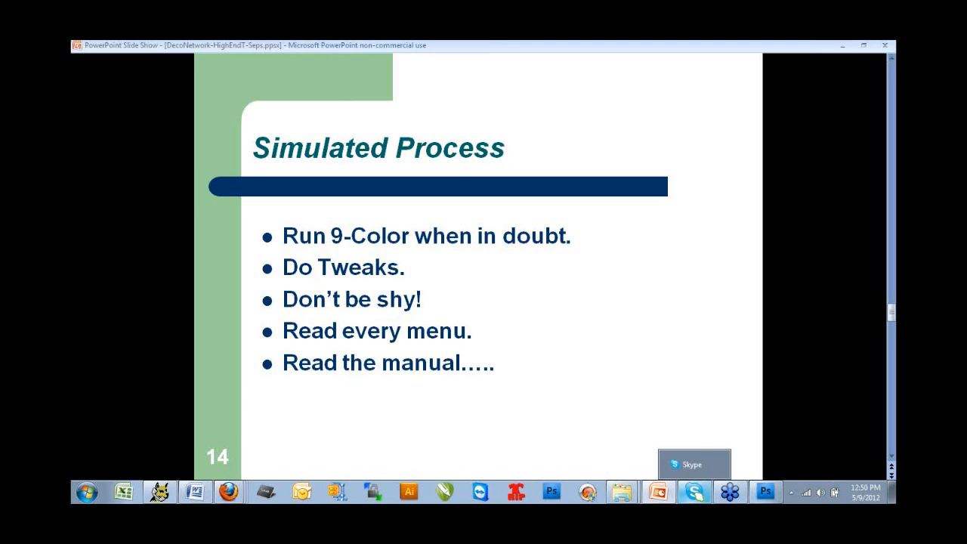
pyautogui.click(766, 492)
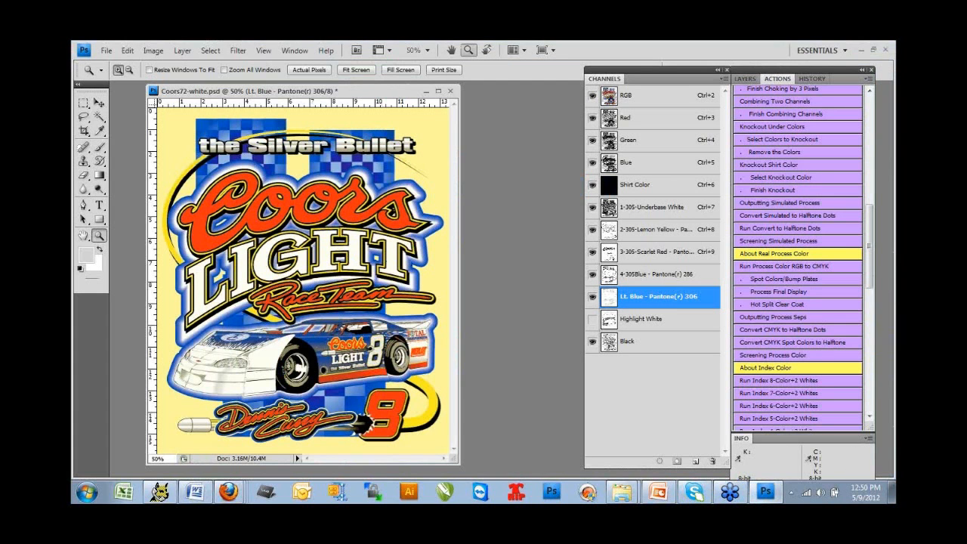
pyautogui.moveTo(888, 481); pyautogui.dragTo(392, 103)
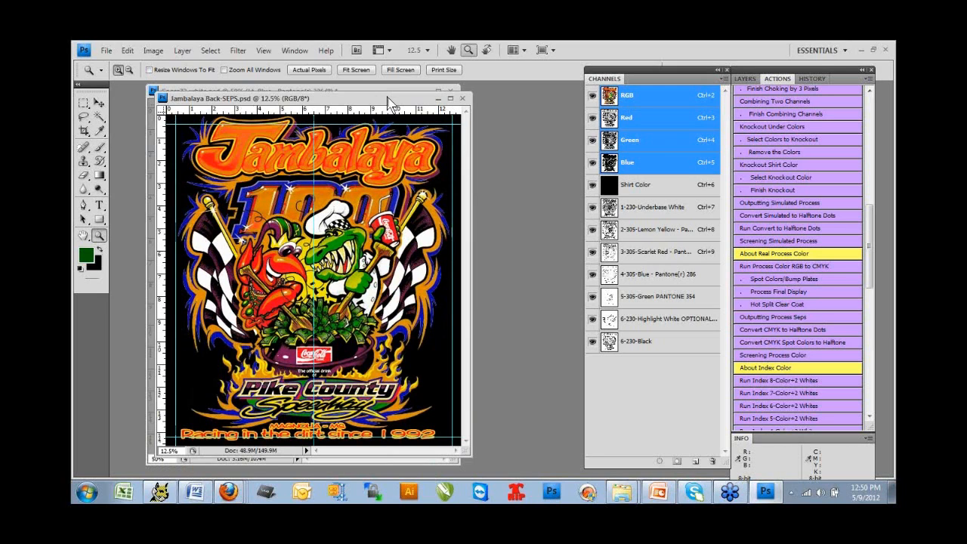
pyautogui.moveTo(388, 98); pyautogui.dragTo(401, 103)
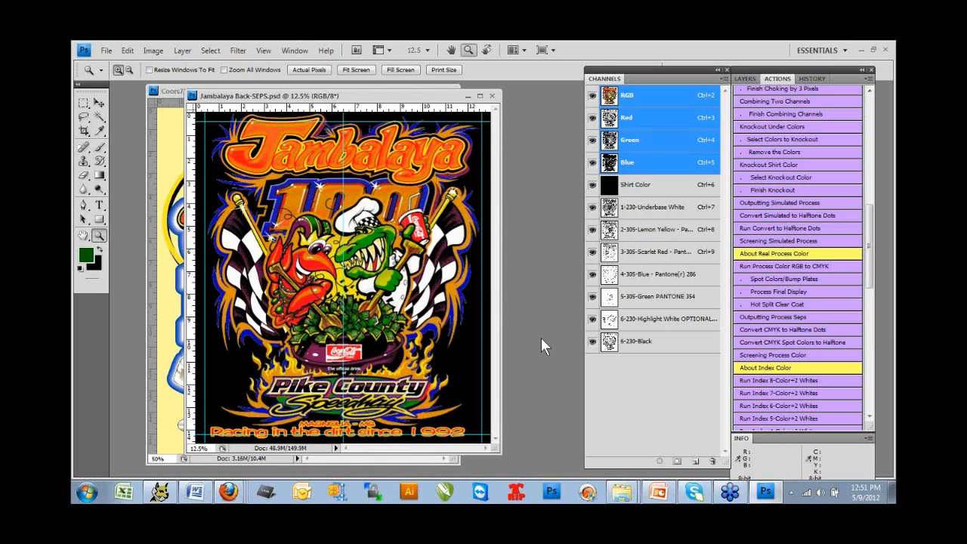
# Step: Set the ink color of the Jambalaya 5-305-Green channel to PANTONE 355 C from the PANTONE solid coated book
pyautogui.click(612, 296)
pyautogui.doubleClick(612, 296)
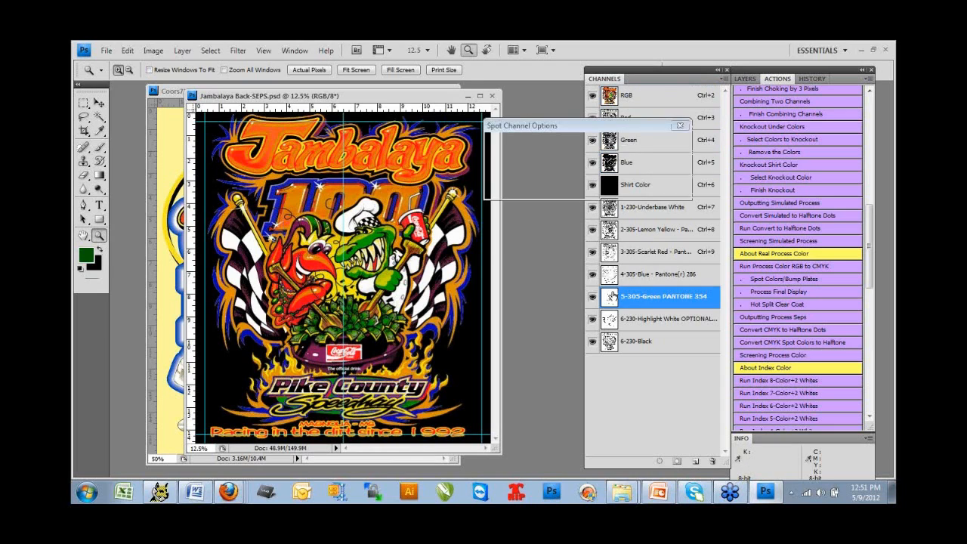
pyautogui.click(527, 179)
pyautogui.click(618, 323)
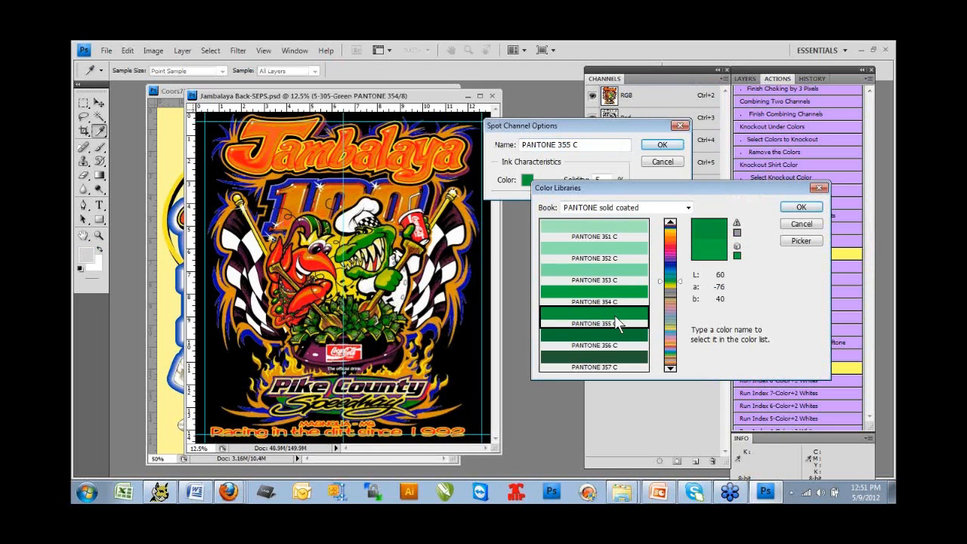
pyautogui.press('Return')
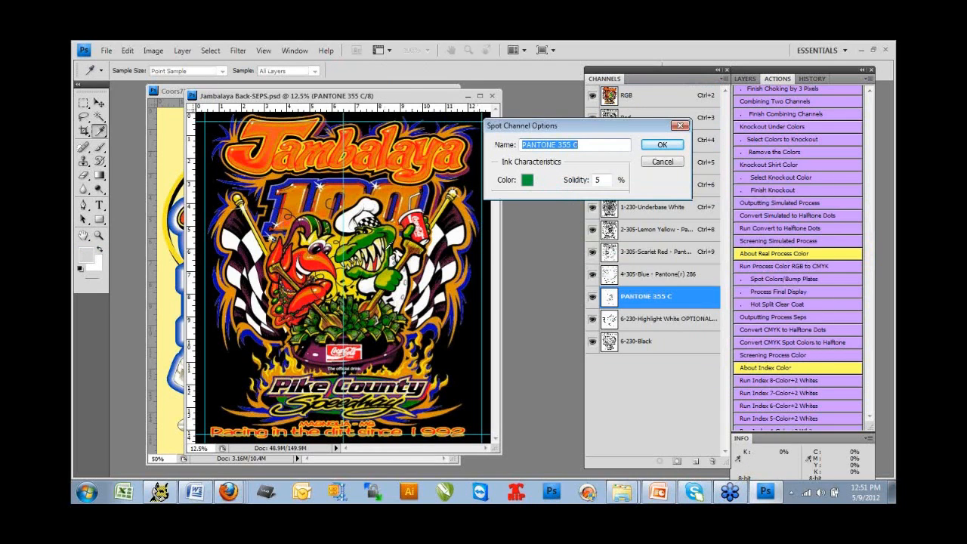
# Step: Set the green channel's ink to the custom bright green 00ff25 with the color picker instead of a library color
pyautogui.click(528, 180)
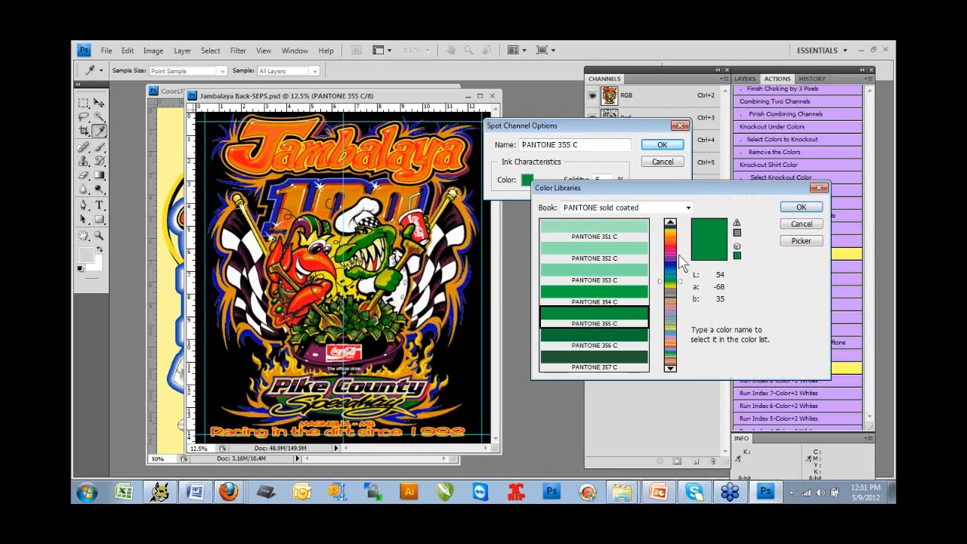
pyautogui.click(801, 240)
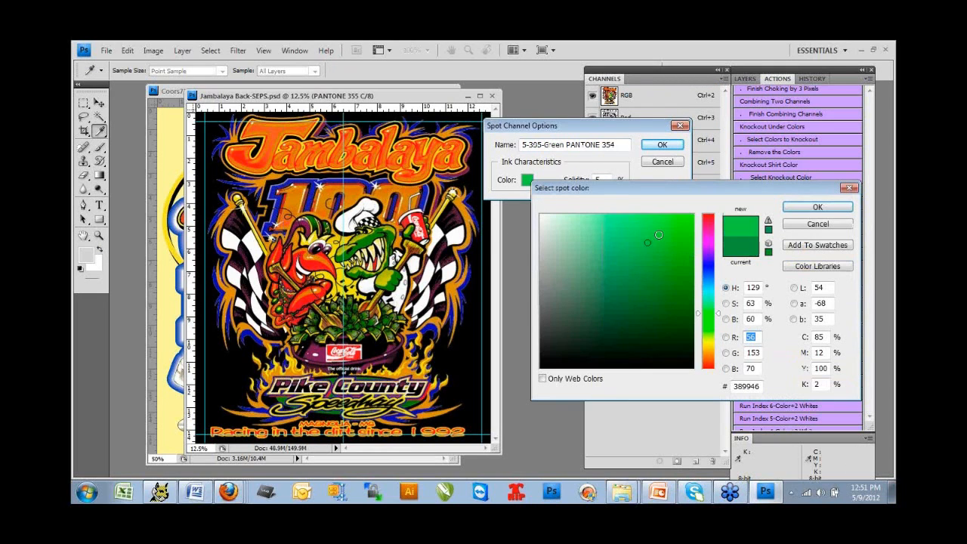
pyautogui.click(692, 225)
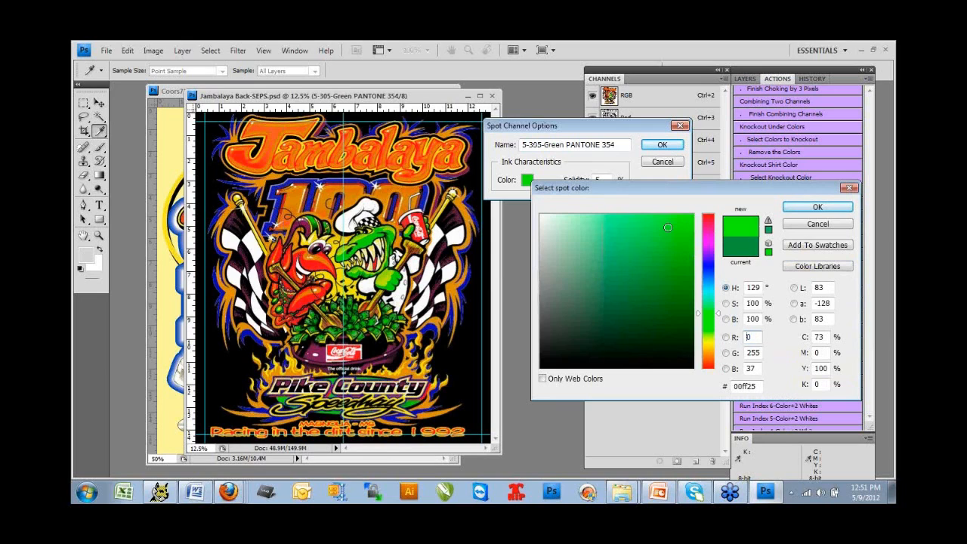
pyautogui.moveTo(668, 228); pyautogui.dragTo(594, 233)
pyautogui.click(641, 242)
pyautogui.write('0')
pyautogui.click(815, 209)
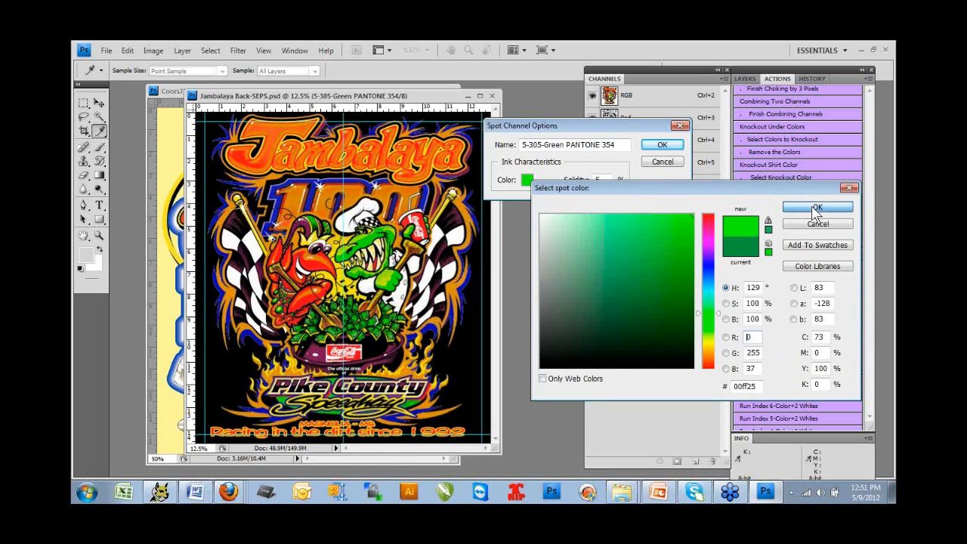
pyautogui.press('Return')
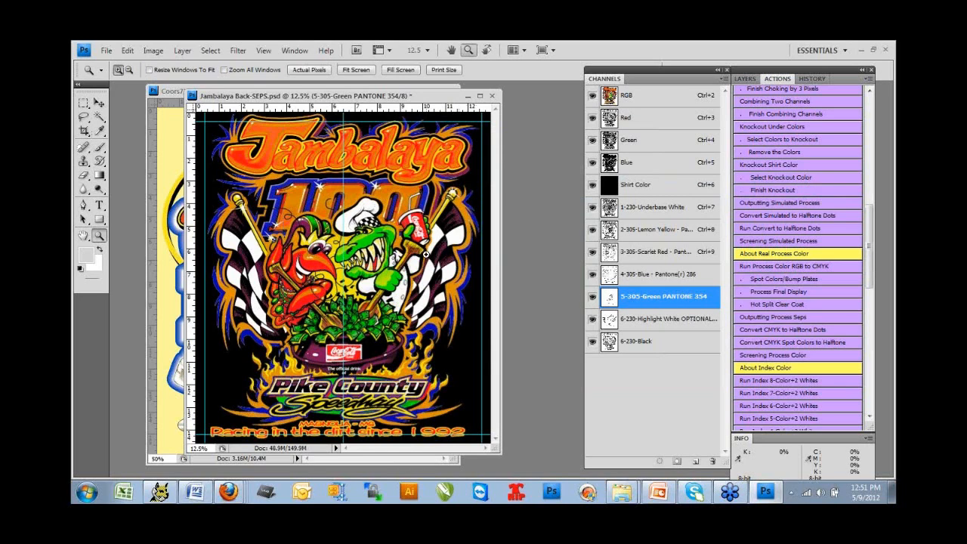
# Step: Browse the PANTONE solid coated book and set the green channel's ink to PANTONE Hexachrome Green C
pyautogui.doubleClick(610, 300)
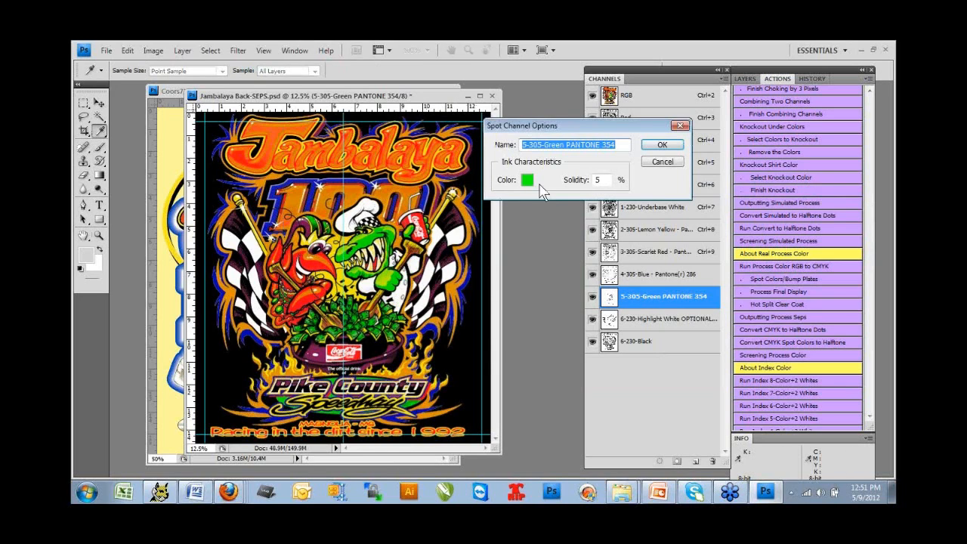
pyautogui.click(527, 180)
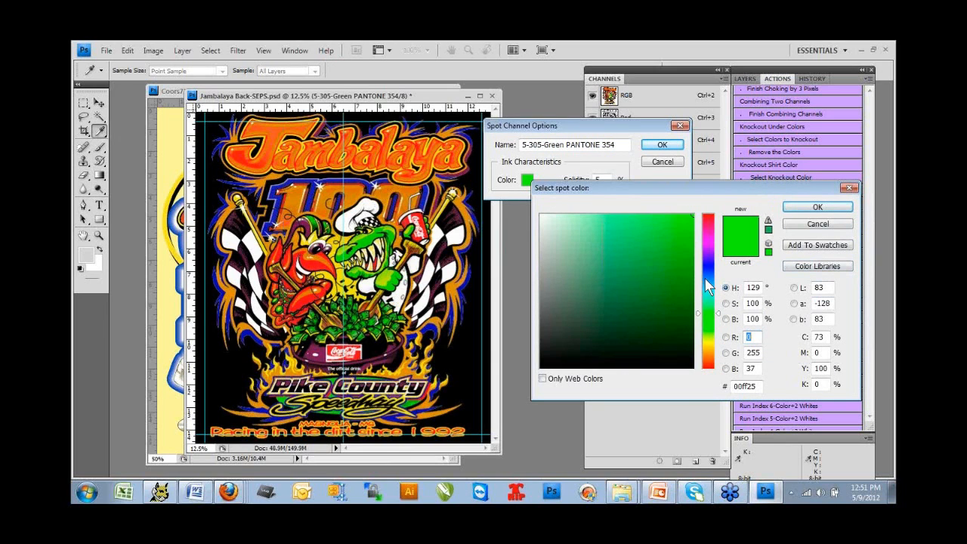
pyautogui.click(825, 272)
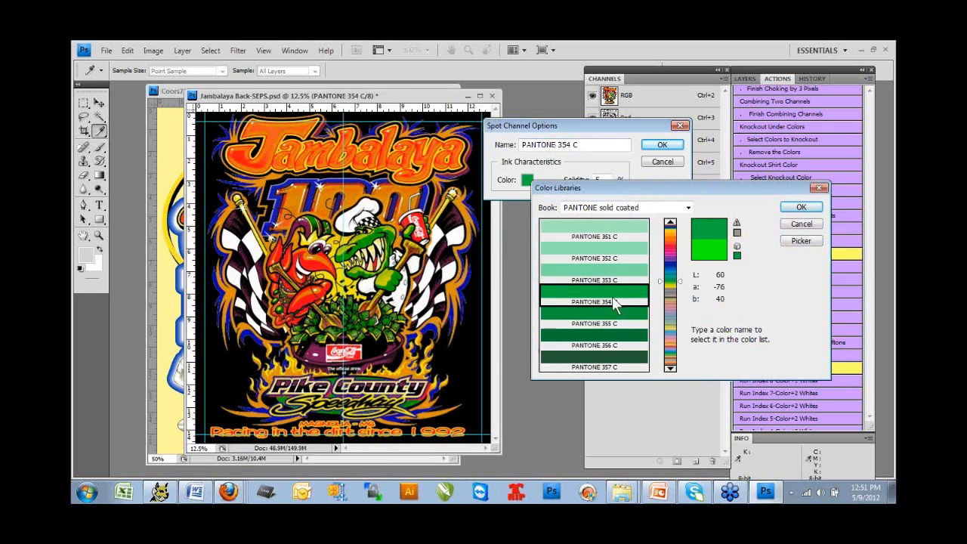
pyautogui.click(678, 222)
pyautogui.click(670, 222)
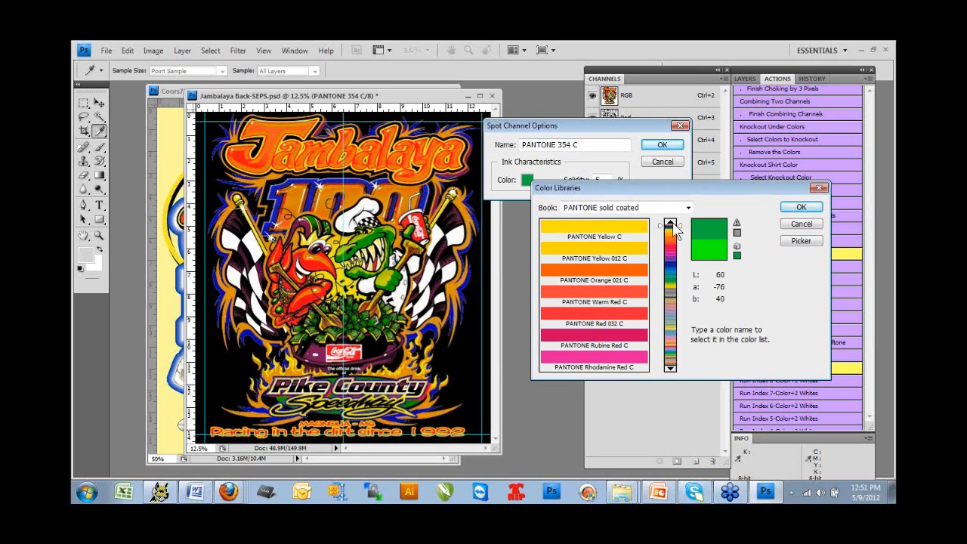
pyautogui.click(670, 369)
pyautogui.click(671, 368)
pyautogui.click(670, 368)
pyautogui.click(612, 333)
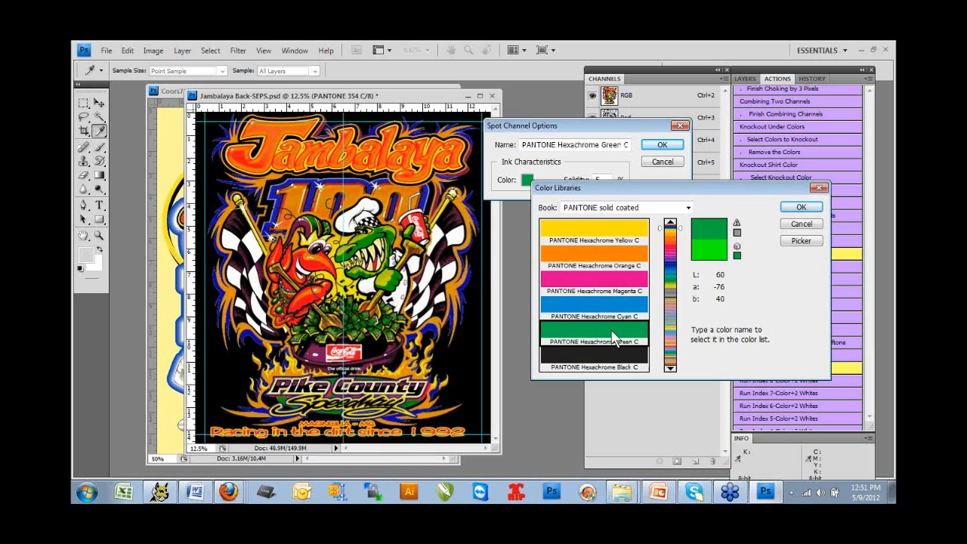
pyautogui.click(801, 207)
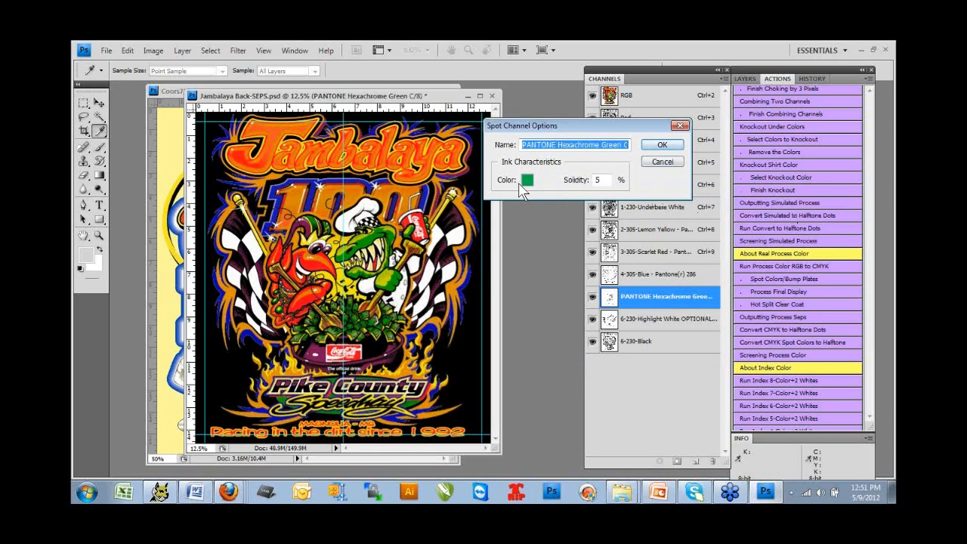
pyautogui.click(662, 146)
pyautogui.press('z')
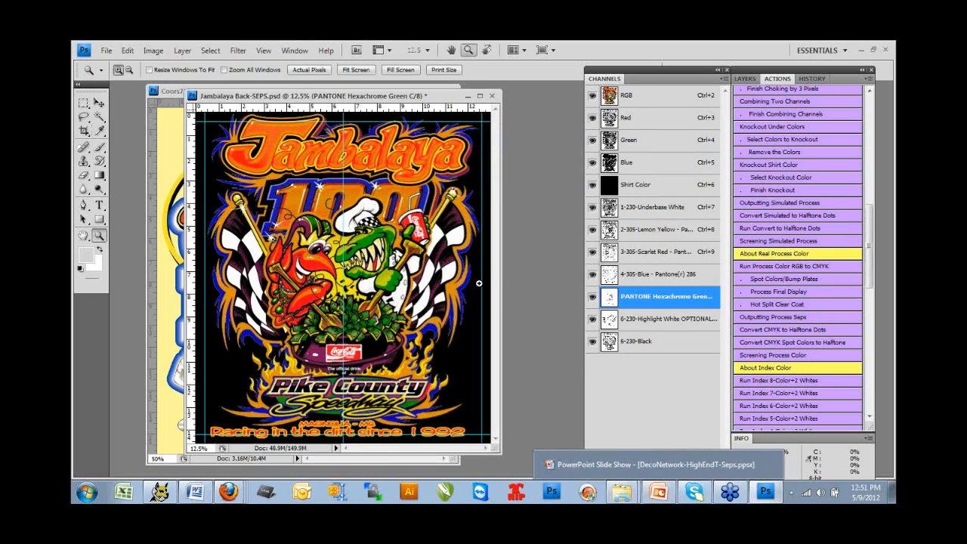
# Step: Switch to the PowerPoint slide show, advance to the Outputting Films slide and return to Photoshop
pyautogui.moveTo(659, 494)
pyautogui.click(659, 495)
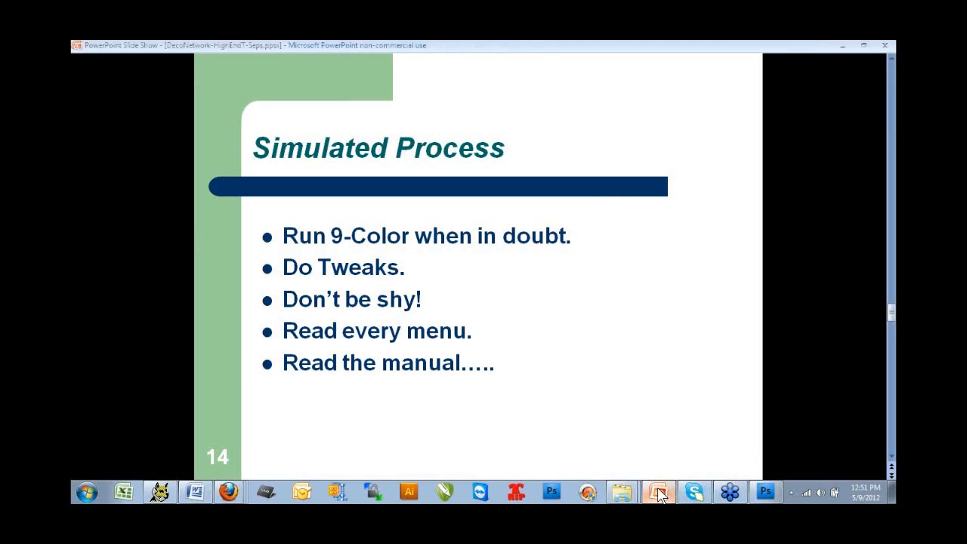
pyautogui.click(547, 360)
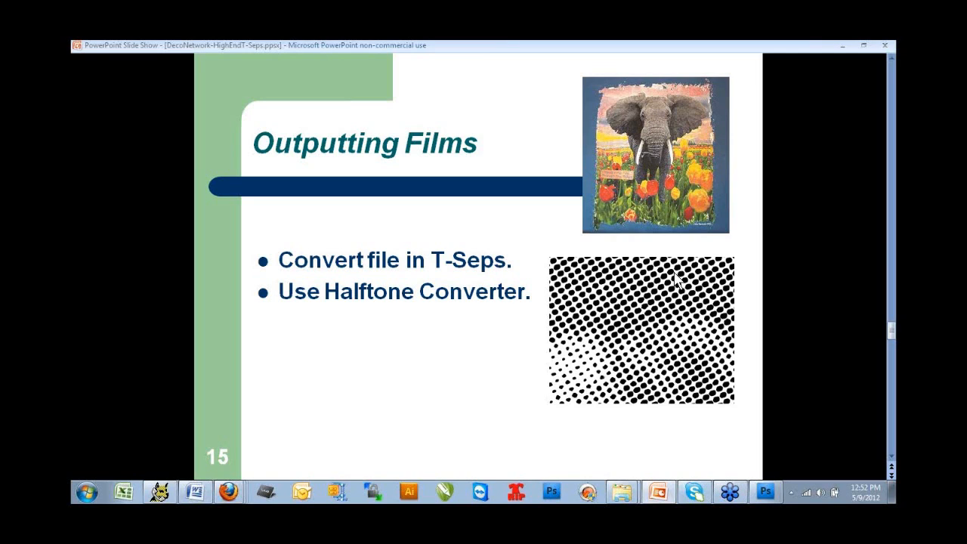
pyautogui.moveTo(765, 492)
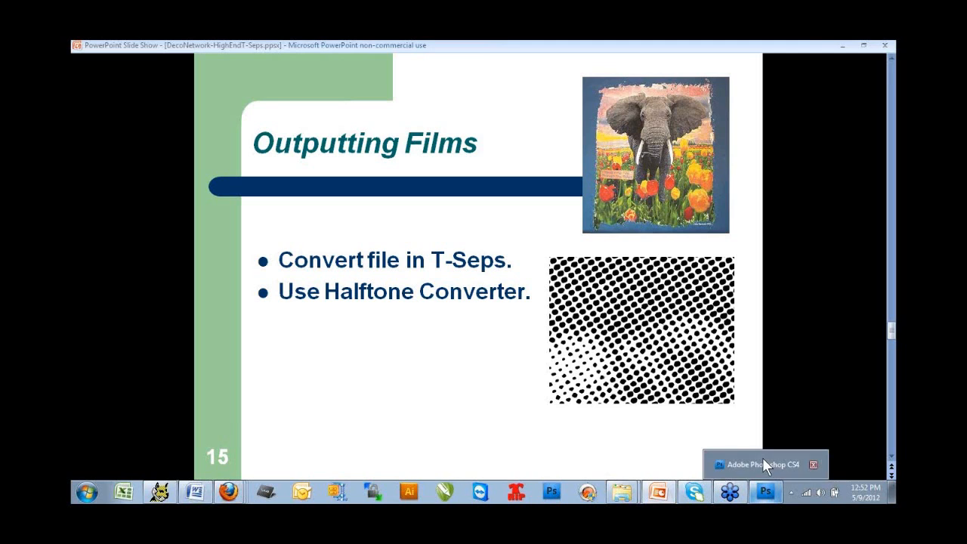
pyautogui.click(762, 456)
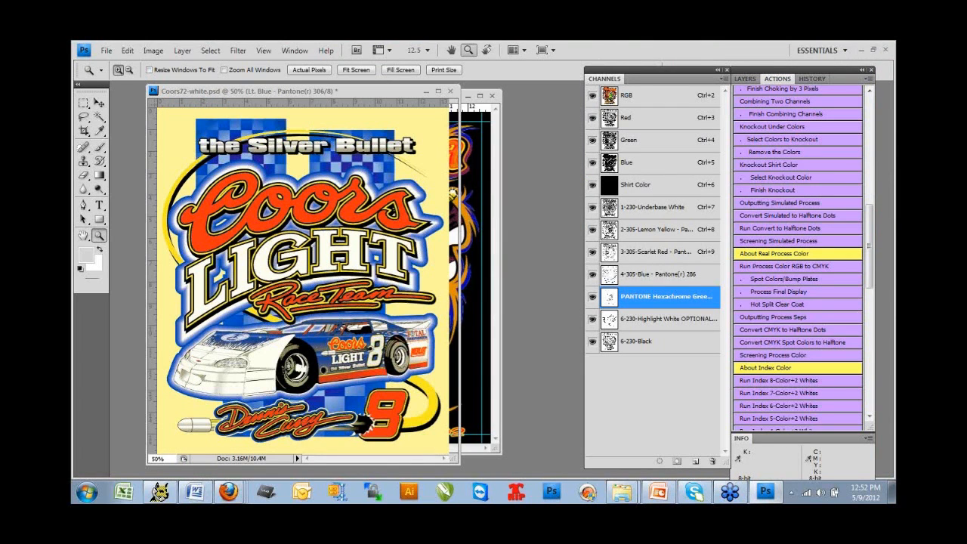
# Step: Hide all other channels of the Coors artwork and select 1-305-Underbase White so it displays alone
pyautogui.moveTo(591, 231); pyautogui.dragTo(591, 354)
pyautogui.moveTo(592, 184); pyautogui.dragTo(596, 100)
pyautogui.click(644, 211)
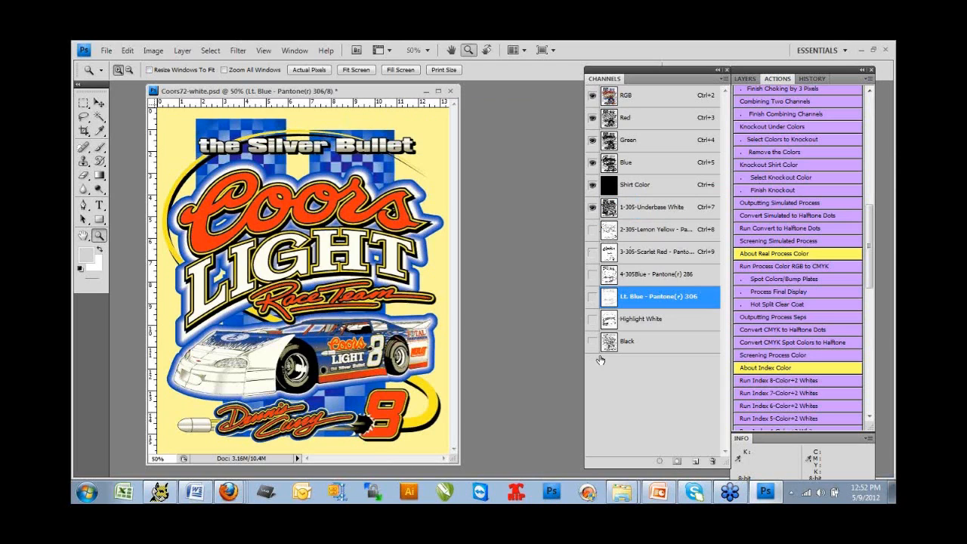
pyautogui.keyDown('alt'); pyautogui.click(592, 206); pyautogui.keyUp('alt')
pyautogui.hotkey('ctrl', '7')
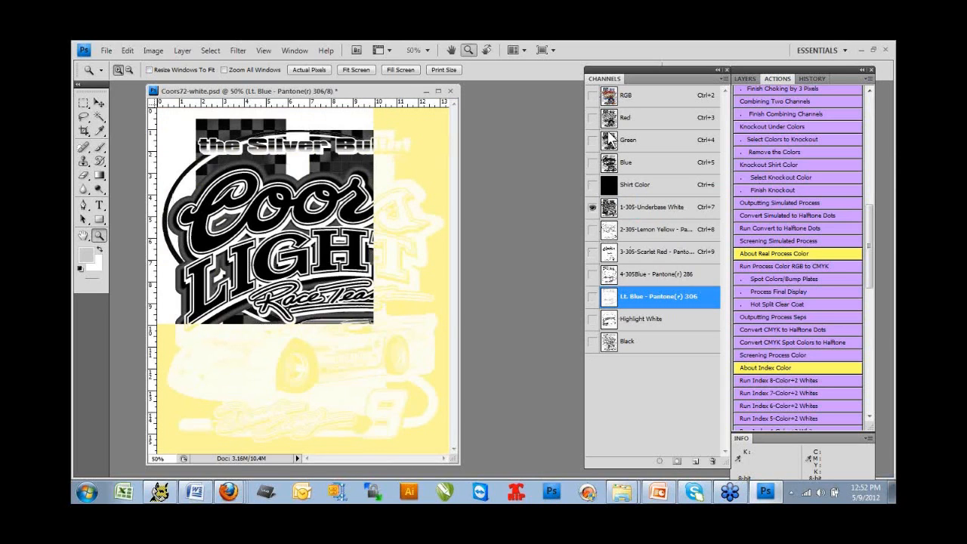
# Step: Open the print settings for the underbase white channel and browse the paper sizes offered by the PDF Suite 2010 driver
pyautogui.click(107, 51)
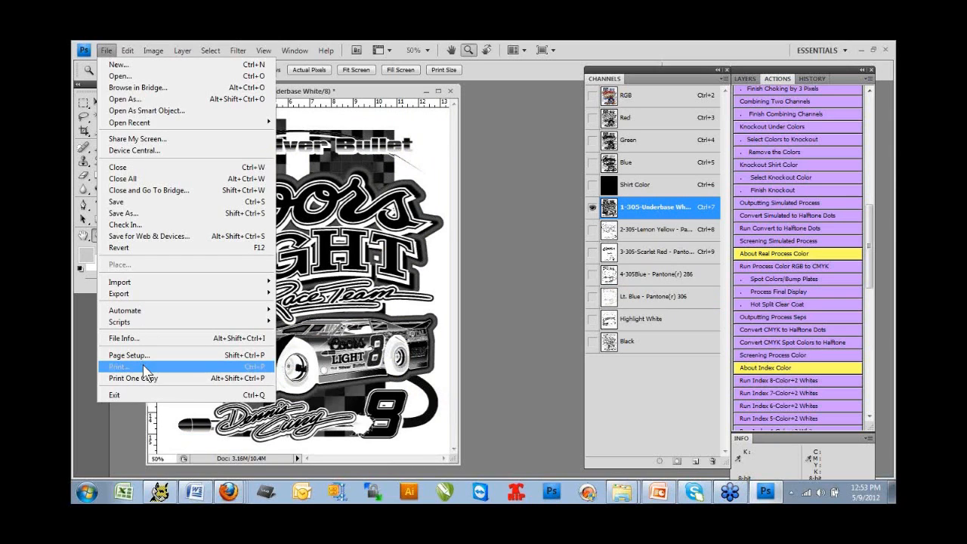
pyautogui.click(222, 365)
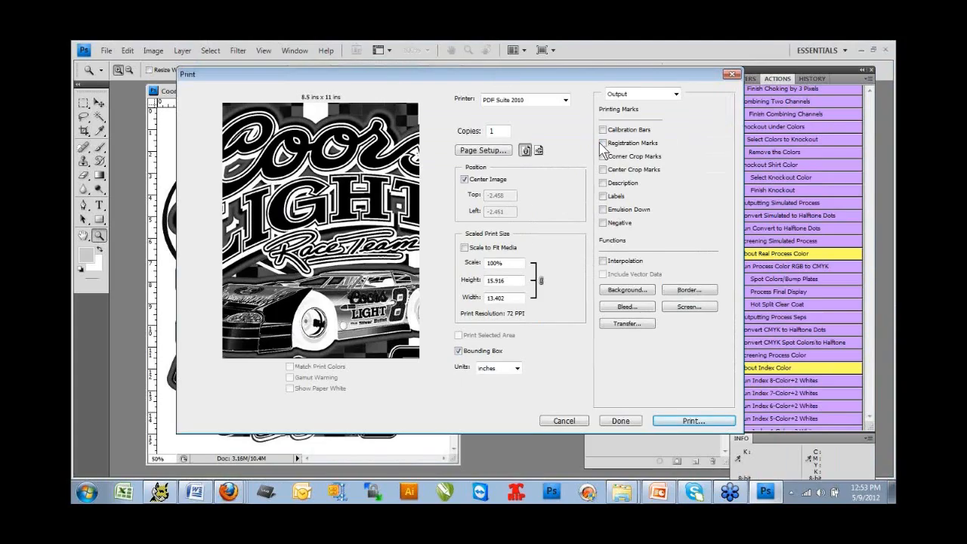
pyautogui.click(491, 150)
pyautogui.click(529, 101)
pyautogui.click(521, 124)
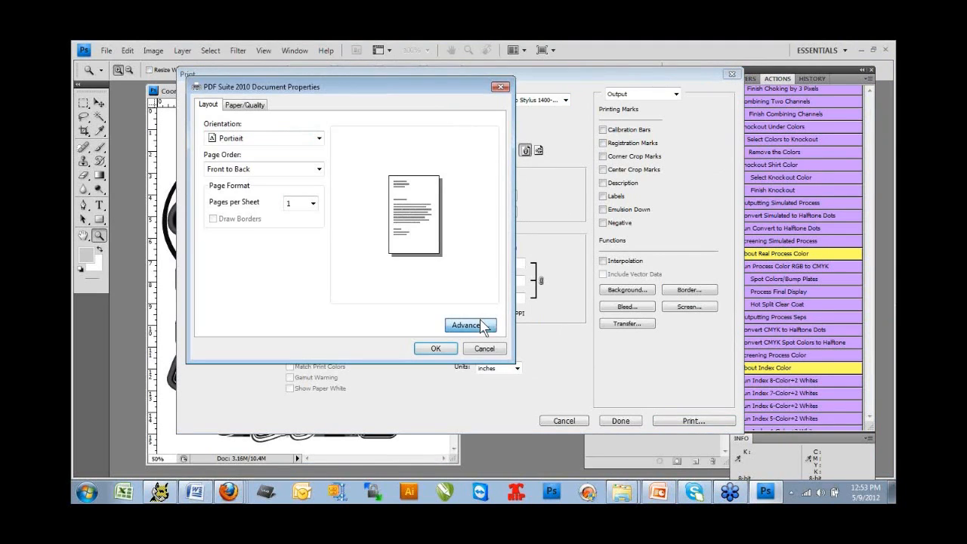
pyautogui.click(484, 326)
pyautogui.click(387, 162)
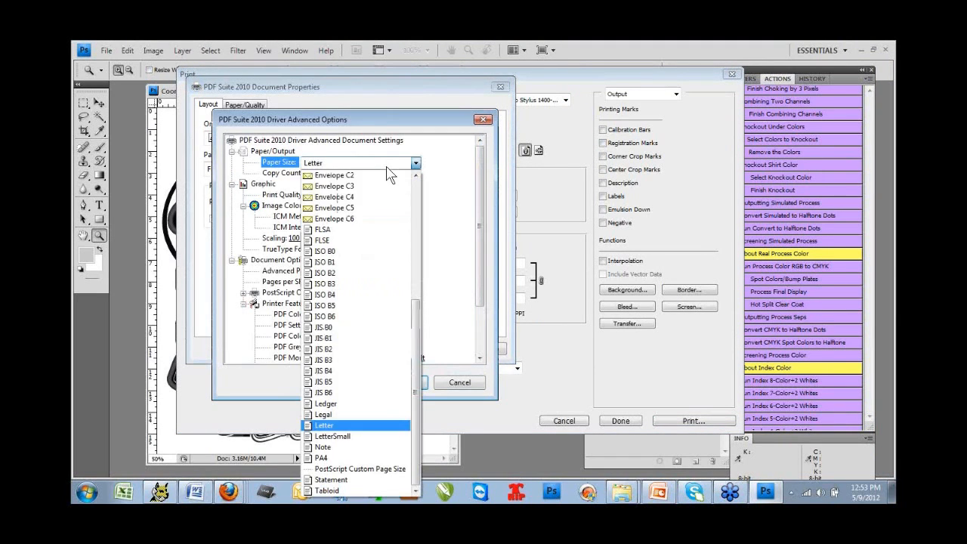
pyautogui.moveTo(418, 313); pyautogui.dragTo(438, 205)
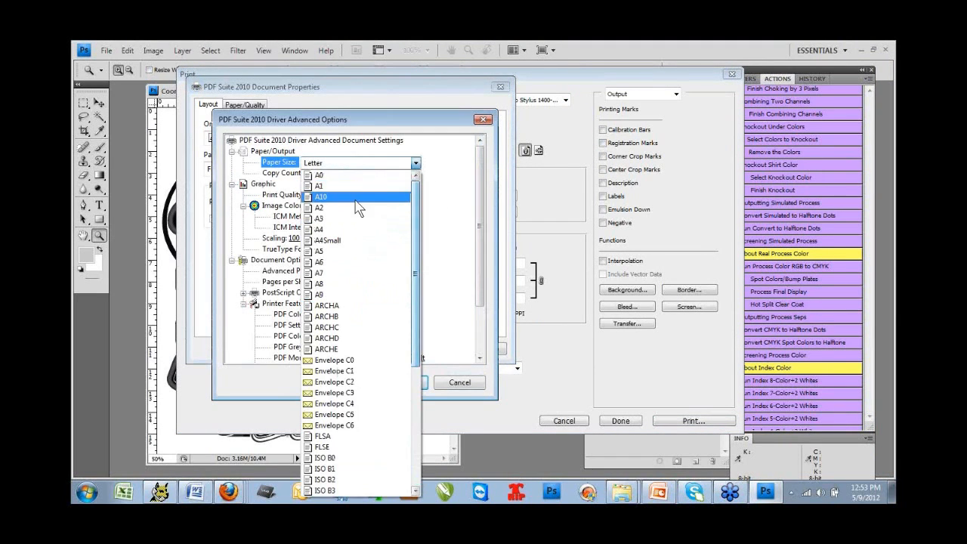
pyautogui.scroll(-8, 416, 308)
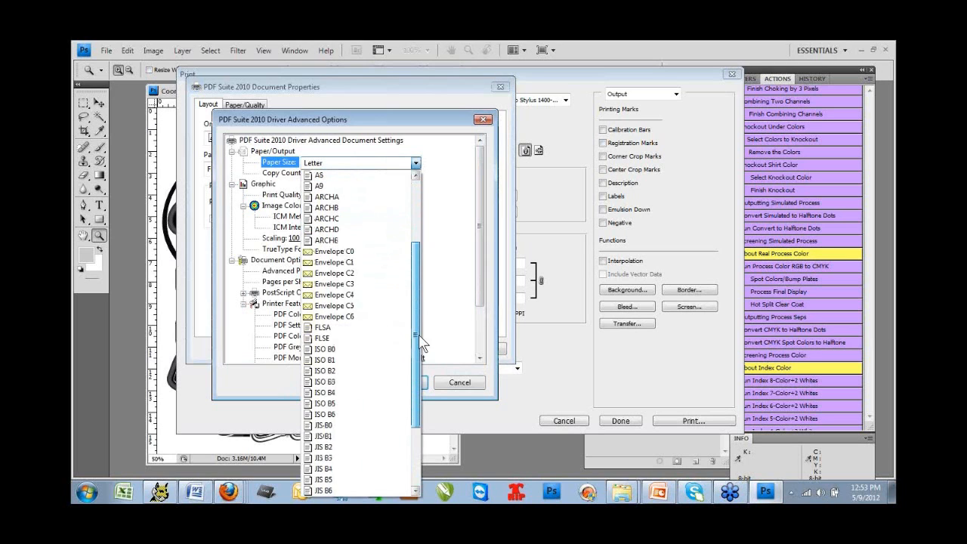
pyautogui.click(459, 384)
pyautogui.click(483, 349)
# Step: Set the Epson Photo Stylus 1400-TRIP printer to 13x19 paper and turn on registration marks and labels for the film
pyautogui.click(532, 103)
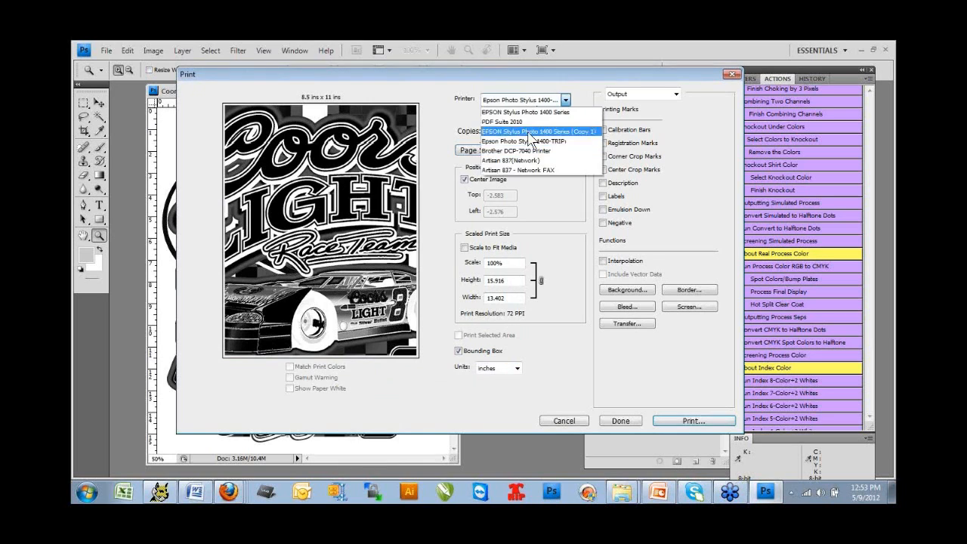
pyautogui.click(517, 108)
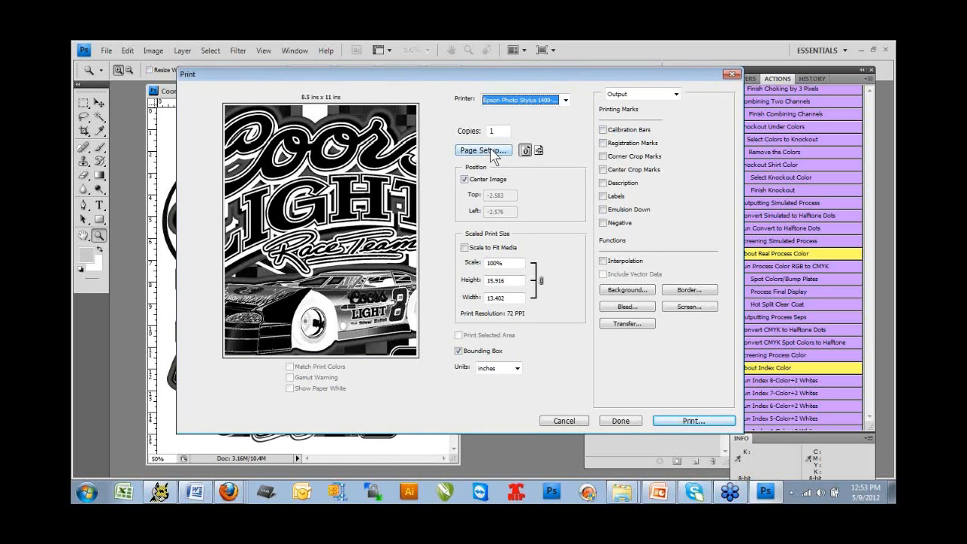
pyautogui.click(495, 151)
pyautogui.click(470, 325)
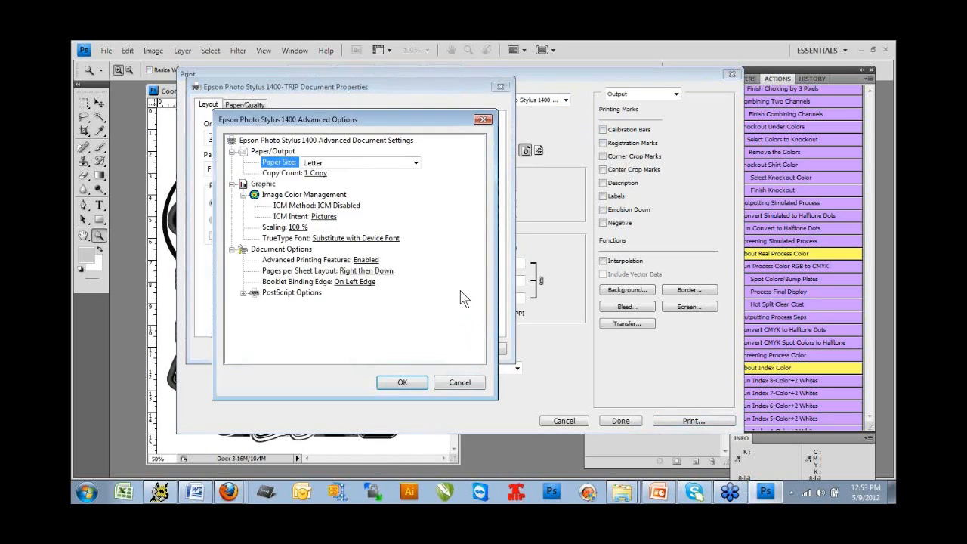
pyautogui.click(415, 163)
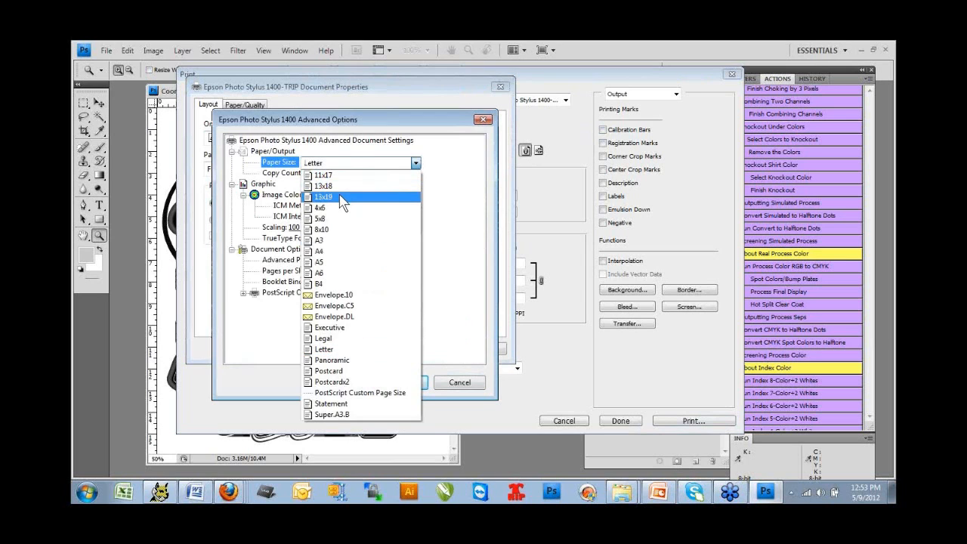
pyautogui.click(340, 197)
pyautogui.click(417, 385)
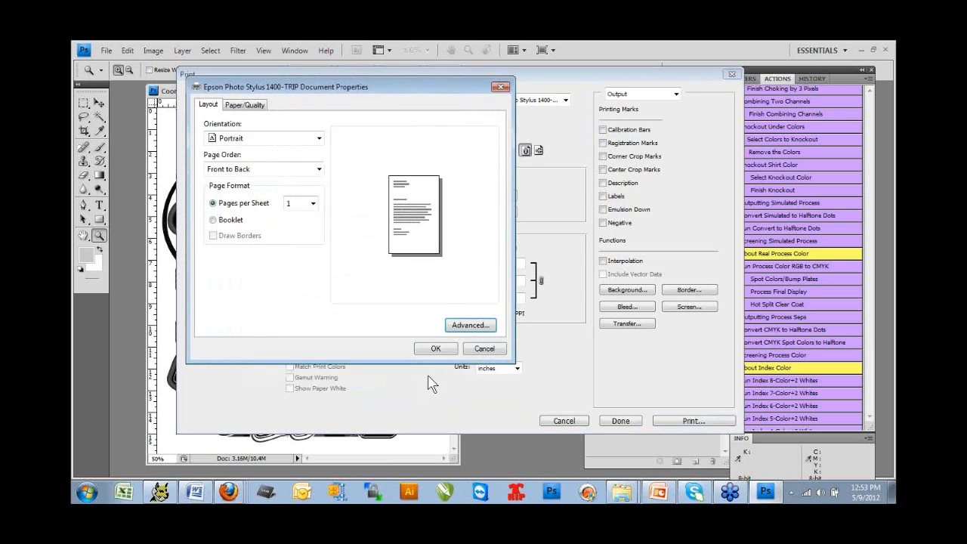
pyautogui.click(435, 349)
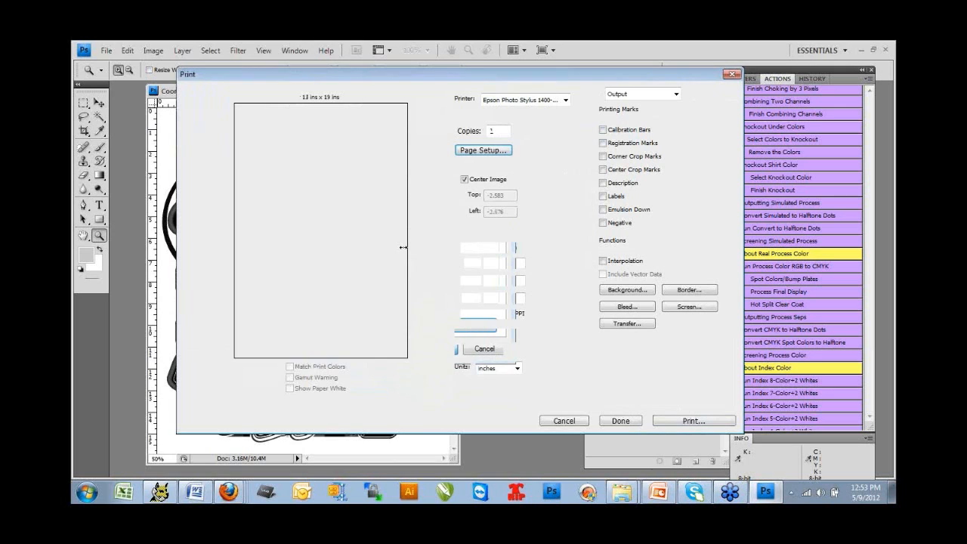
pyautogui.click(602, 143)
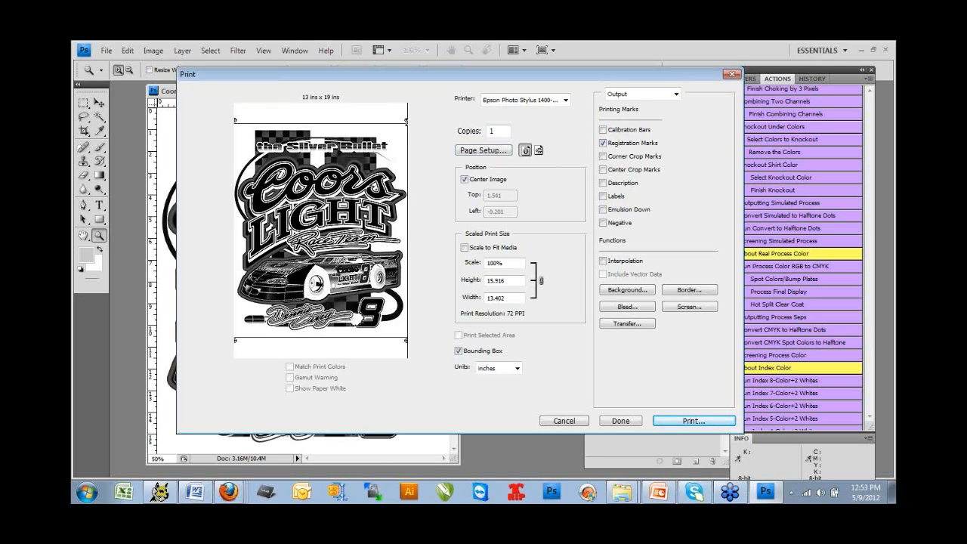
pyautogui.click(603, 197)
# Step: Override the printer's default halftone screen and give the 1-305-Underbase White ink a 25-degree angle and Ellipse dot shape
pyautogui.click(690, 308)
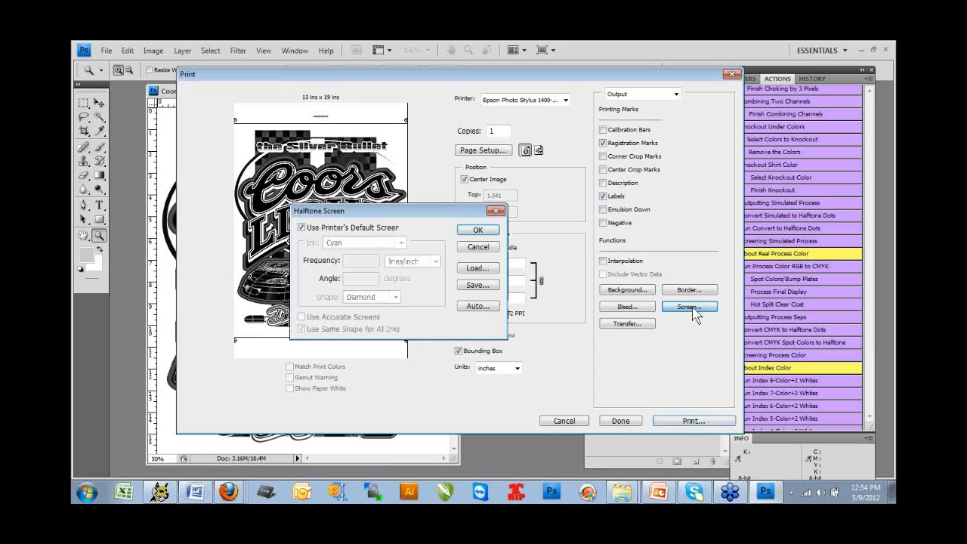
pyautogui.click(368, 228)
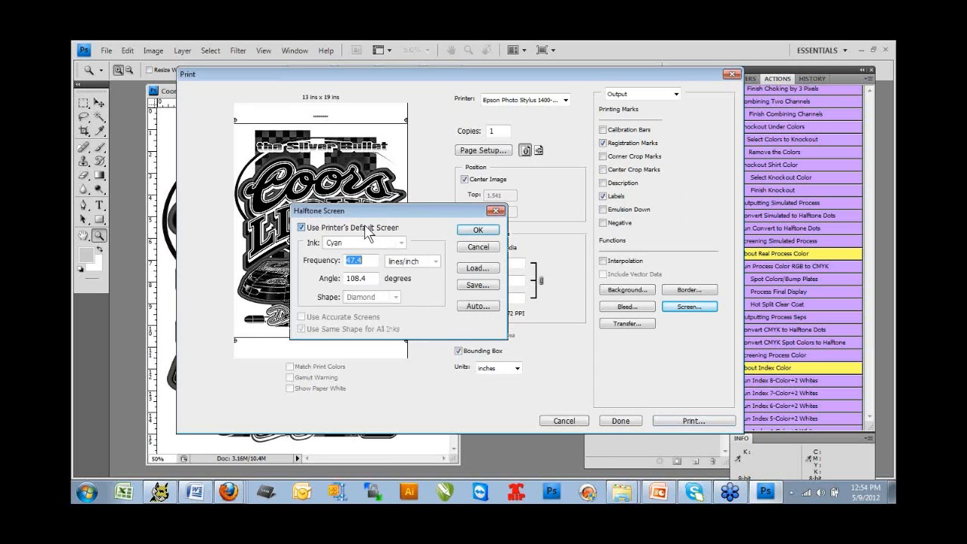
pyautogui.click(364, 242)
pyautogui.click(365, 303)
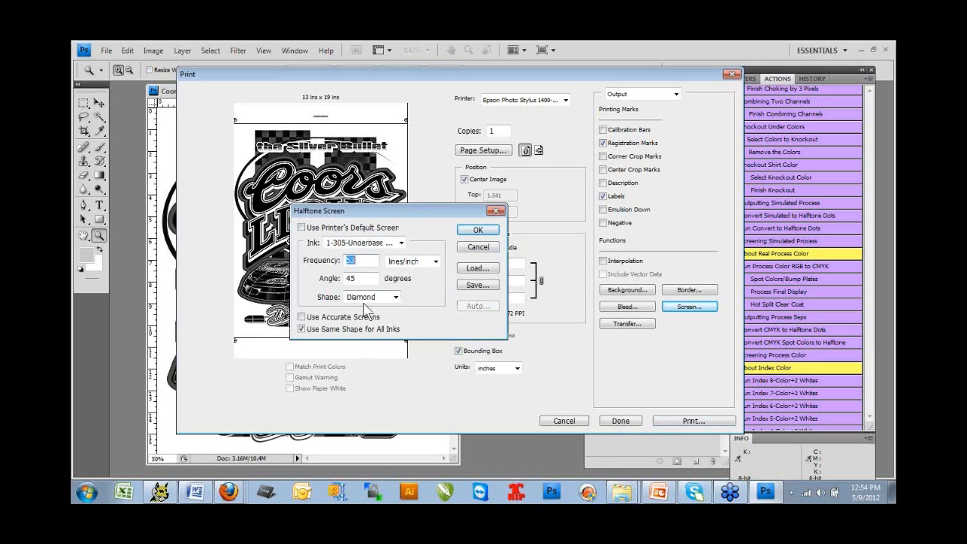
pyautogui.doubleClick(361, 278)
pyautogui.write('25')
pyautogui.click(370, 297)
pyautogui.click(354, 348)
# Step: Set the 2-305-Lemon Yellow ink's halftone screen to 55 lines/inch at a 25-degree angle
pyautogui.click(386, 246)
pyautogui.click(386, 313)
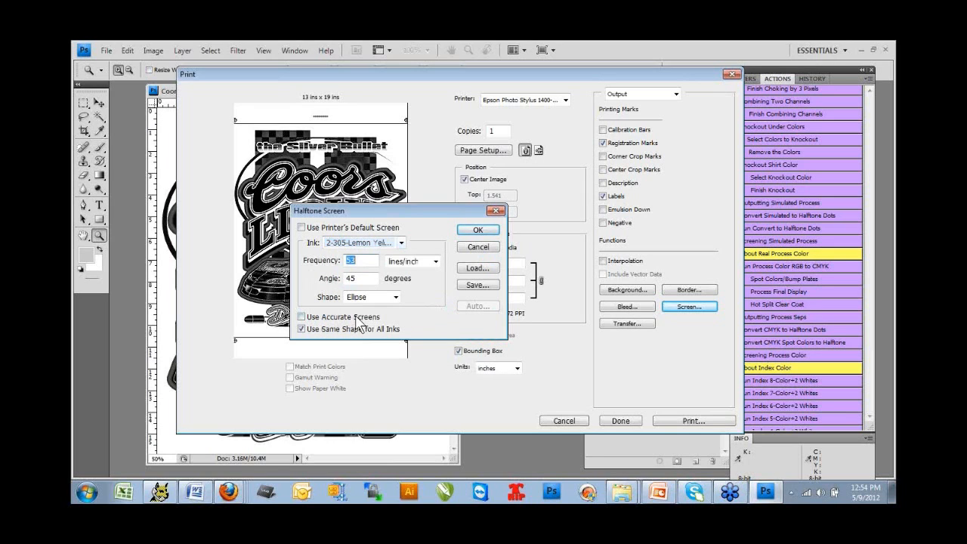
pyautogui.write('55')
pyautogui.press('Tab')
pyautogui.write('25')
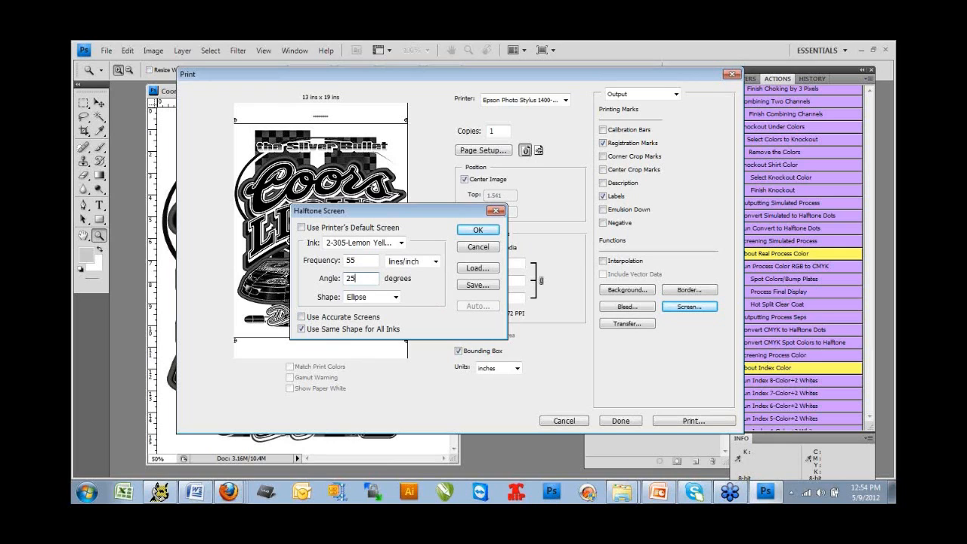
# Step: Set the 3-305-Scarlet Red ink's halftone angle to 25 degrees and accept the halftone screen settings
pyautogui.click(400, 242)
pyautogui.click(366, 322)
pyautogui.doubleClick(352, 278)
pyautogui.write('2')
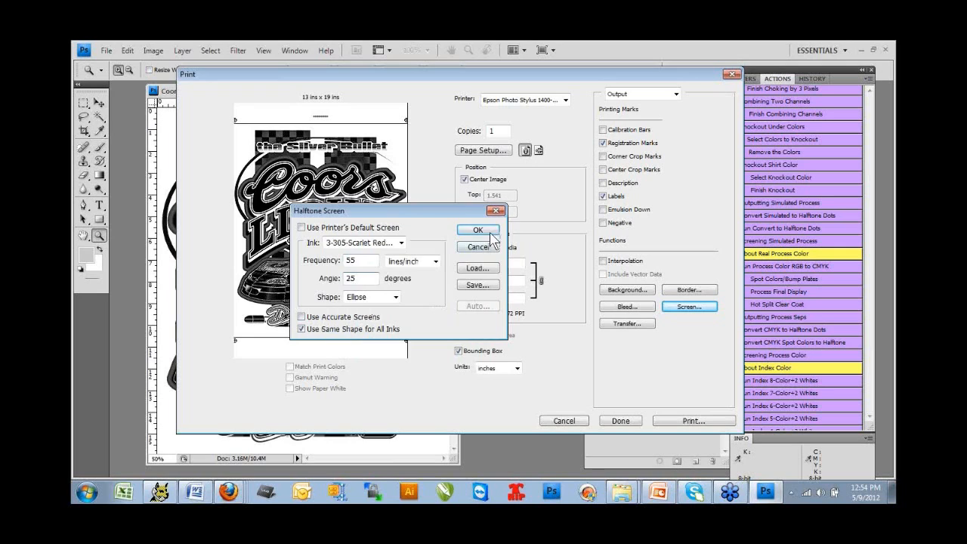
pyautogui.click(480, 231)
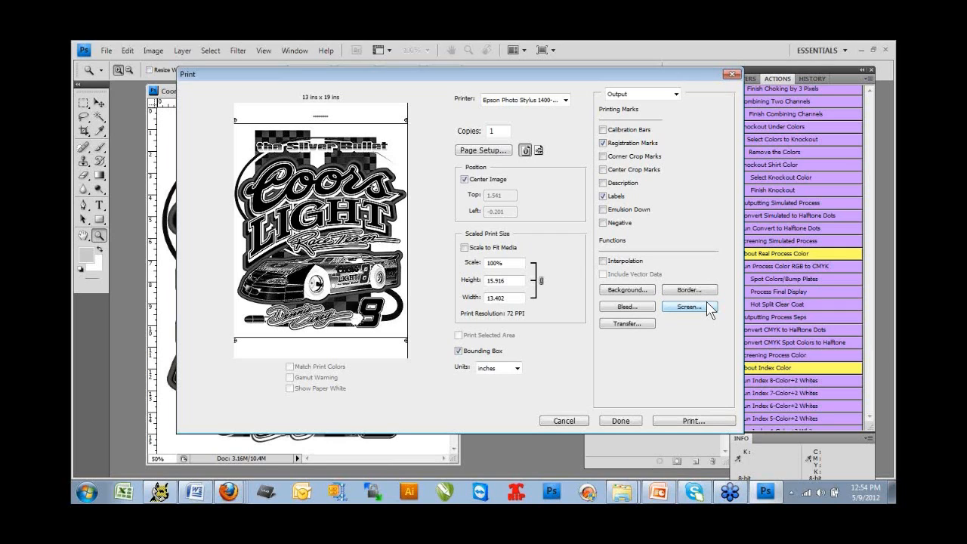
# Step: Choose the Epson Photo Stylus 1400-TRIP printer again and leave the print settings without printing
pyautogui.click(565, 100)
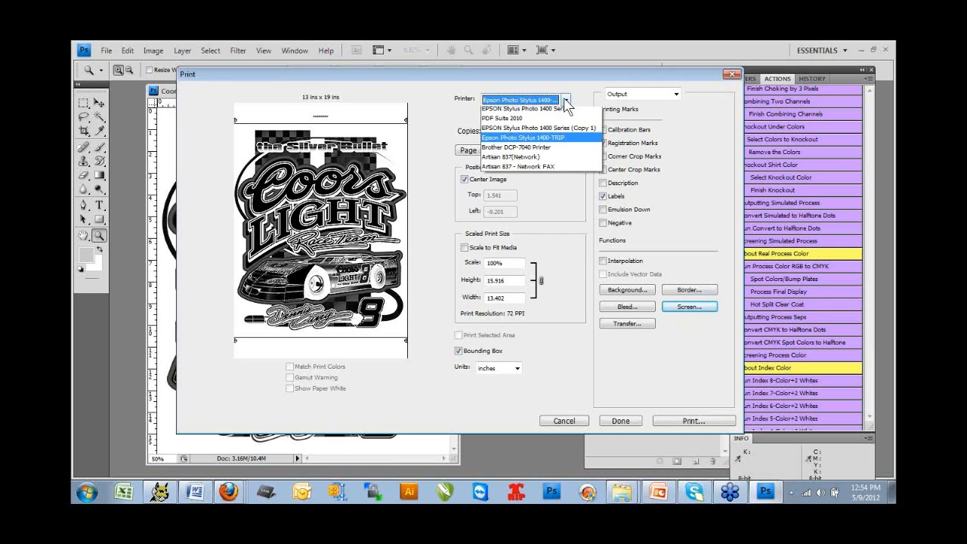
pyautogui.click(536, 143)
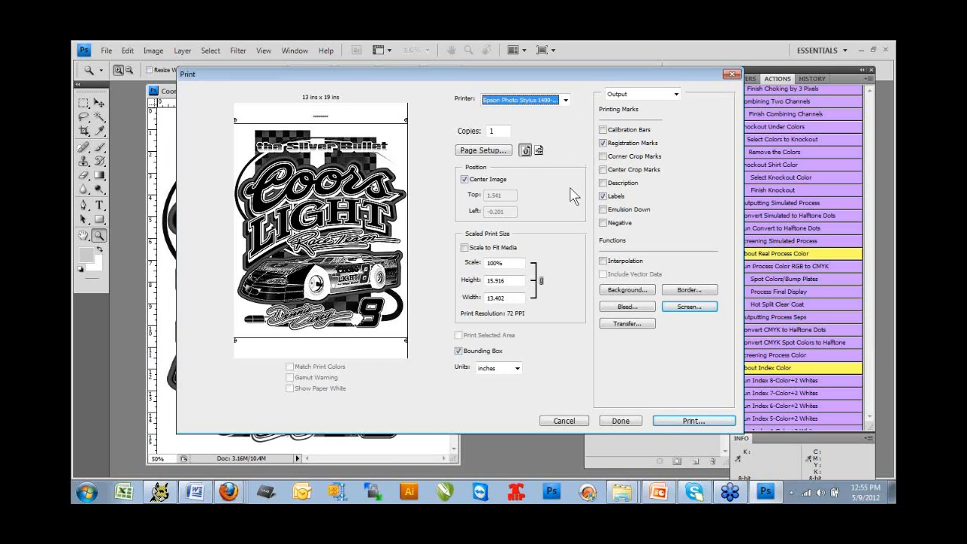
pyautogui.click(571, 423)
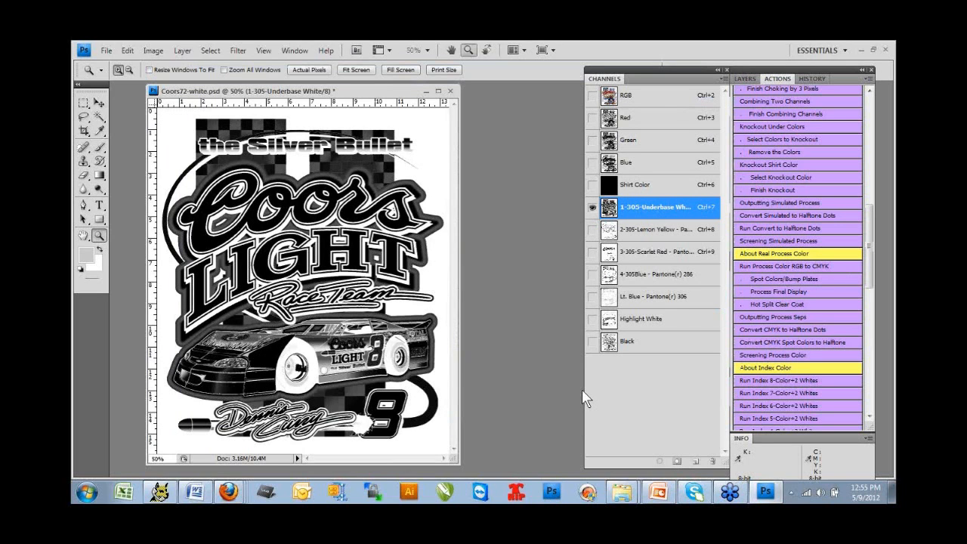
# Step: Switch to the PowerPoint slide show, advance to the Outputting Films slide about T-RIP and Epson 1400/1430 printers, and return to Photoshop
pyautogui.moveTo(657, 492)
pyautogui.click(658, 465)
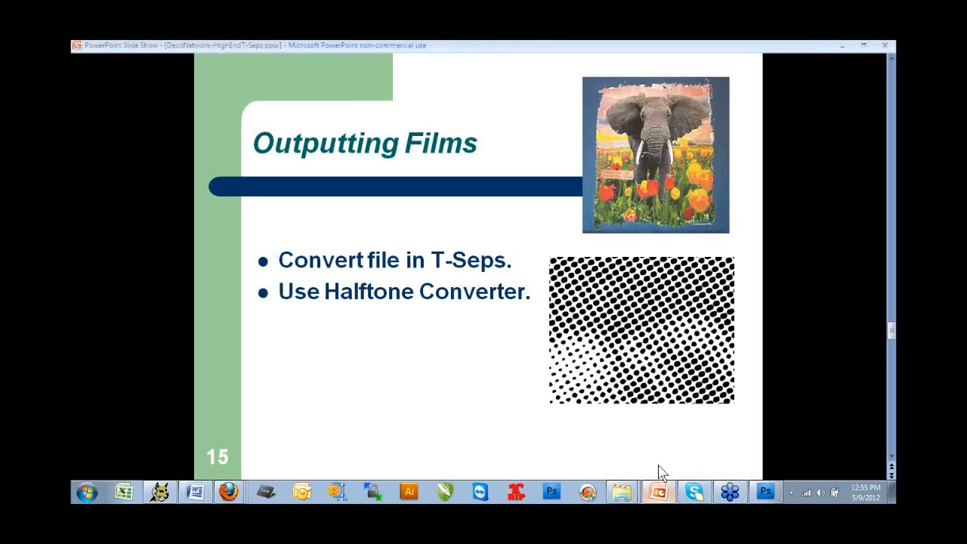
pyautogui.click(658, 469)
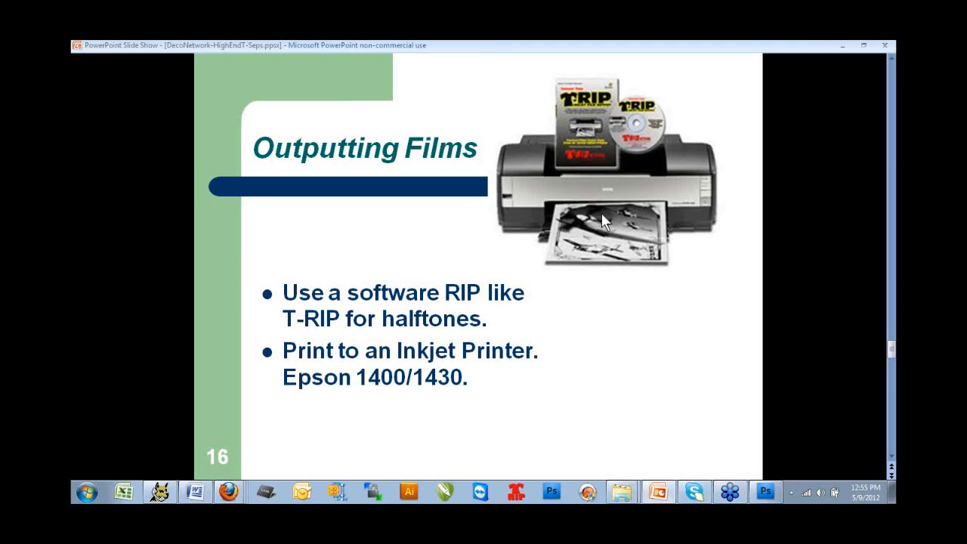
pyautogui.moveTo(763, 494)
pyautogui.click(762, 467)
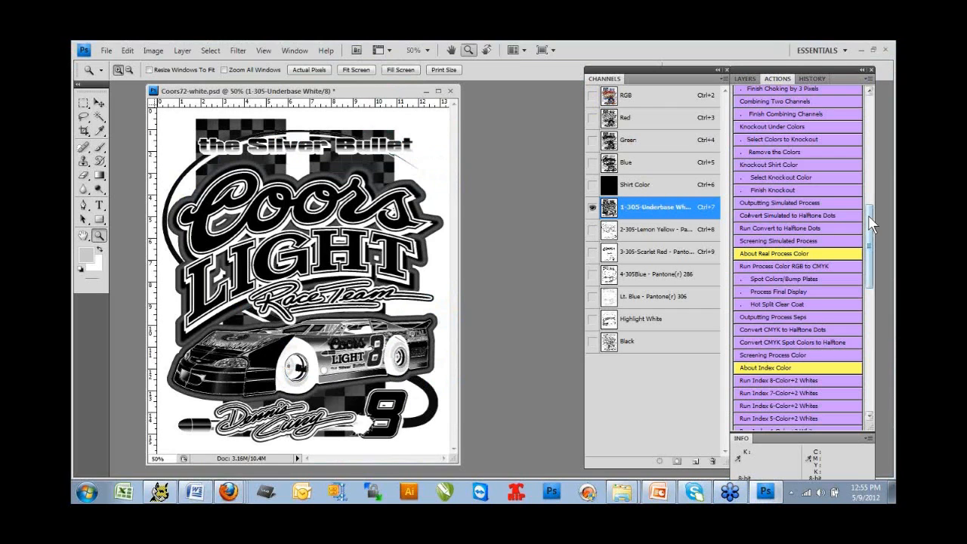
# Step: Move the Coors artwork window toward the channel list and show Shirt Color together with all separation channels
pyautogui.scroll(-3, 869, 220)
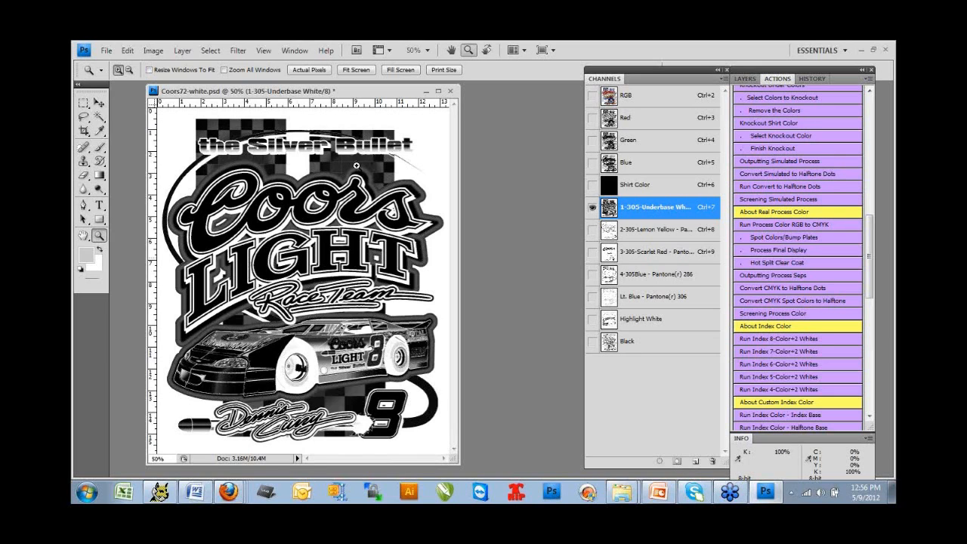
pyautogui.moveTo(384, 91); pyautogui.dragTo(436, 99)
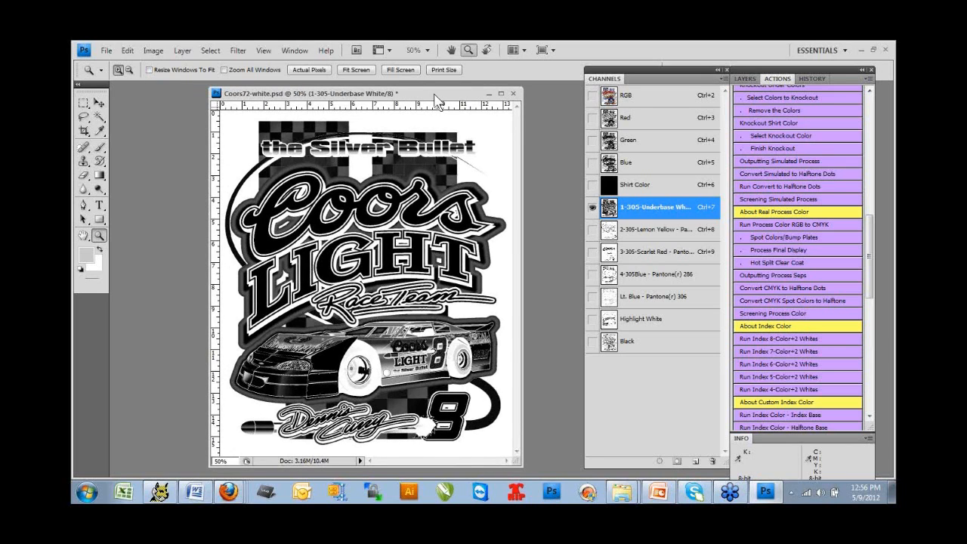
pyautogui.moveTo(592, 186); pyautogui.dragTo(596, 346)
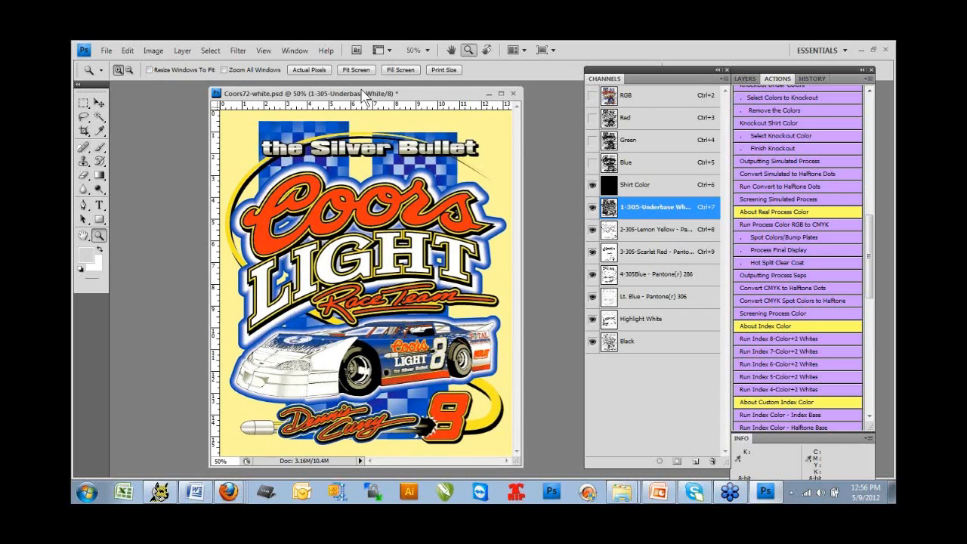
# Step: Run the TSEPS-HalftoneConverter script and accept the seven separation channels from 1-305-Underbase White through Black for conversion
pyautogui.click(107, 50)
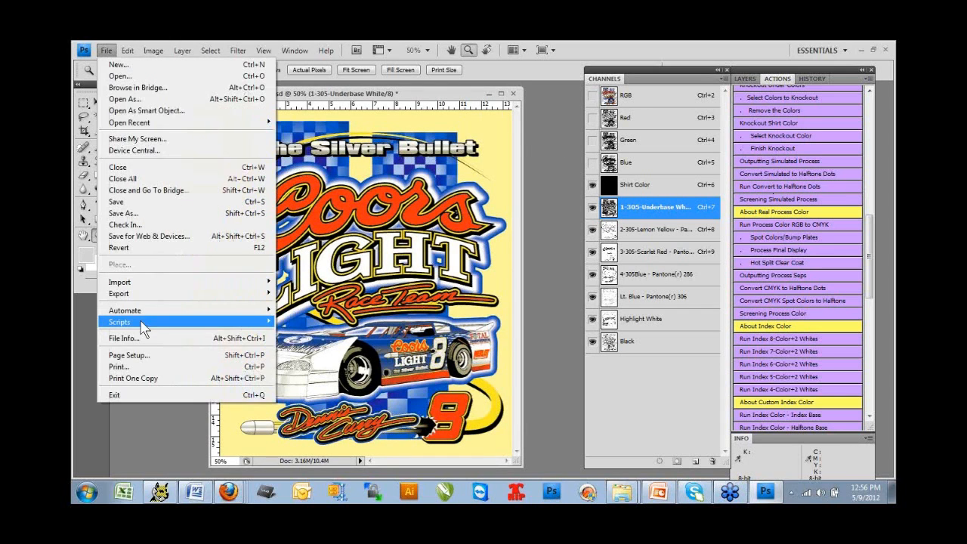
pyautogui.moveTo(143, 327)
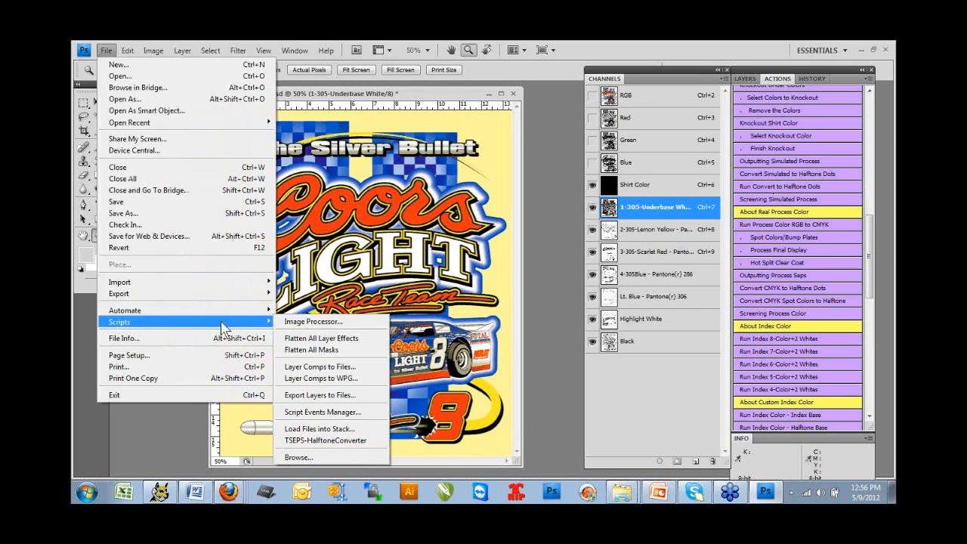
pyautogui.click(330, 447)
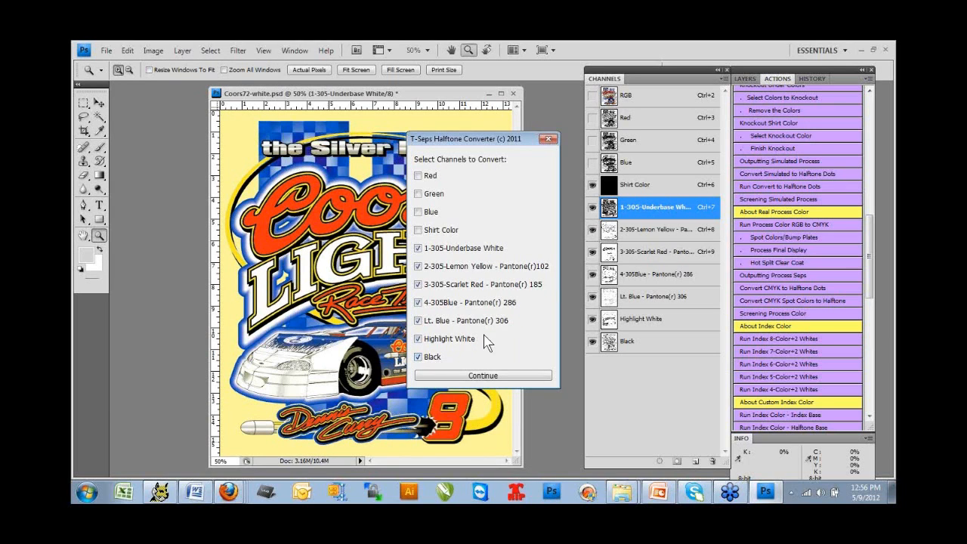
pyautogui.click(482, 375)
# Step: Convert the selected channels to halftones at an output resolution of 720, using a 25-degree output angle for all channels
pyautogui.click(515, 267)
pyautogui.click(503, 287)
pyautogui.click(504, 284)
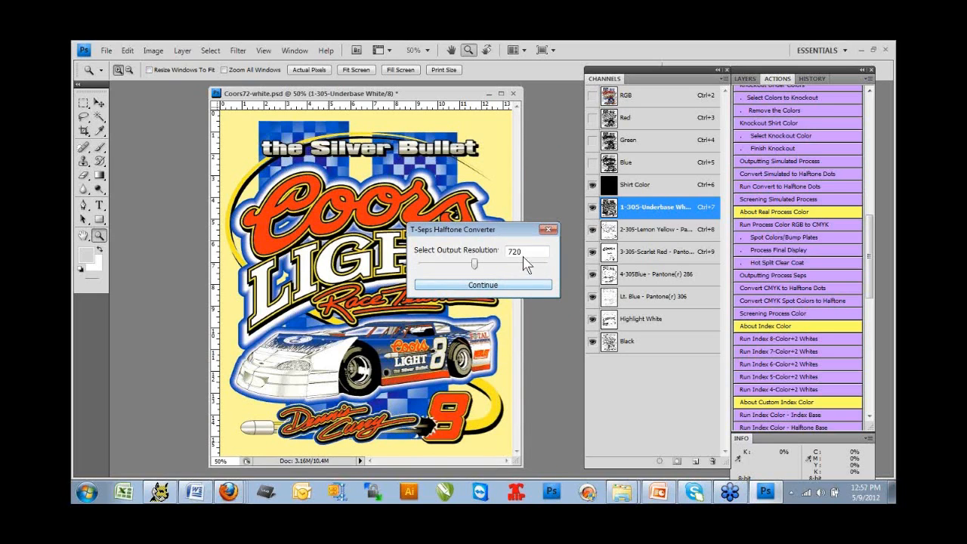
pyautogui.click(481, 287)
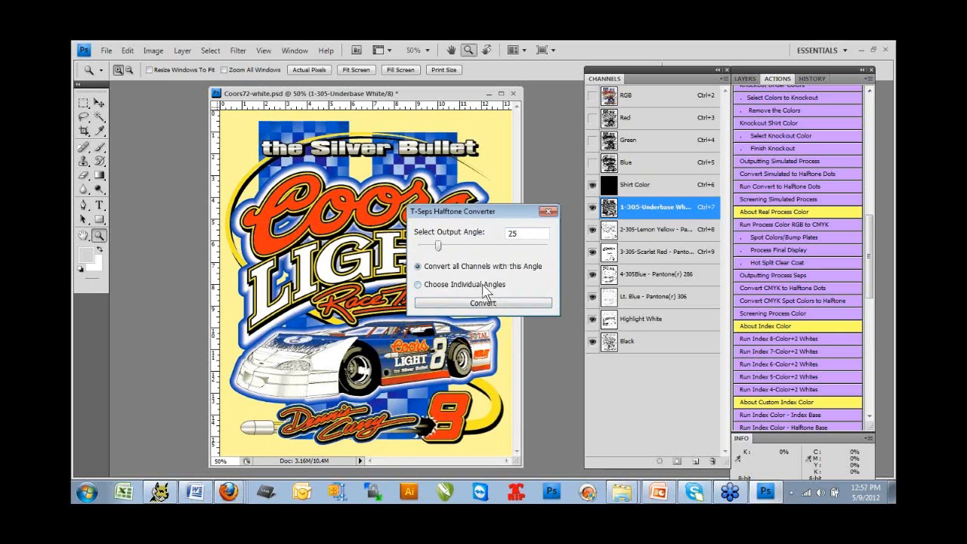
pyautogui.click(492, 302)
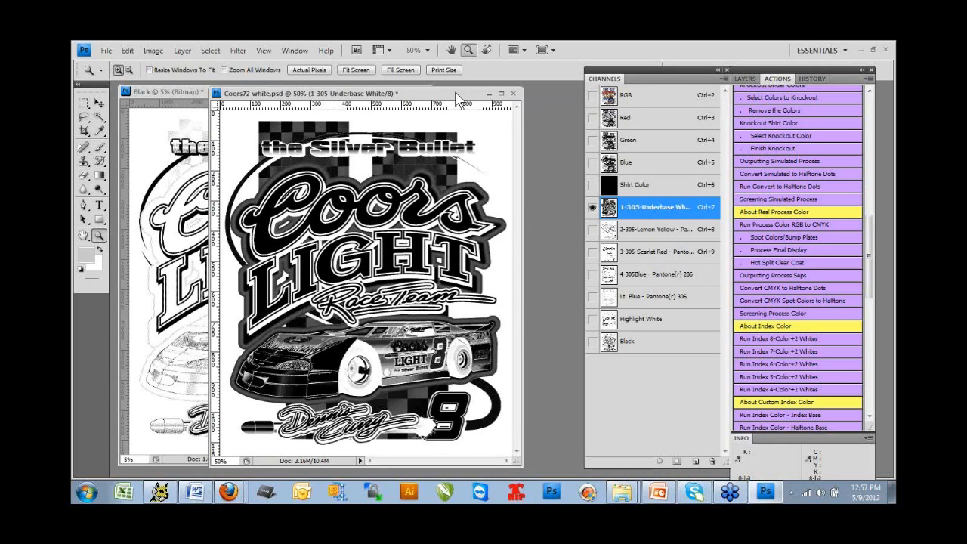
# Step: Move the Coors72-white.psd window beside the Black halftone bitmap and make the Black bitmap active
pyautogui.moveTo(454, 91); pyautogui.dragTo(471, 103)
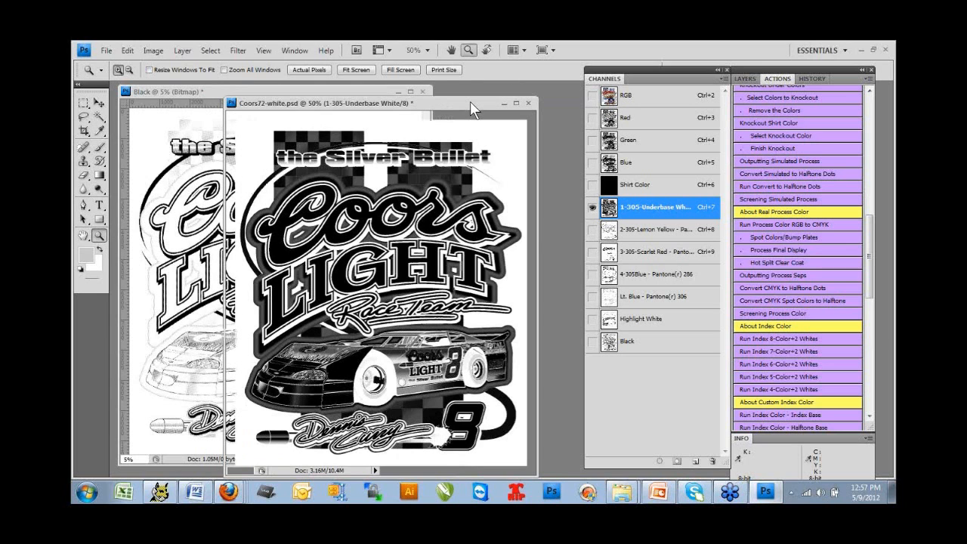
pyautogui.moveTo(391, 110); pyautogui.dragTo(595, 102)
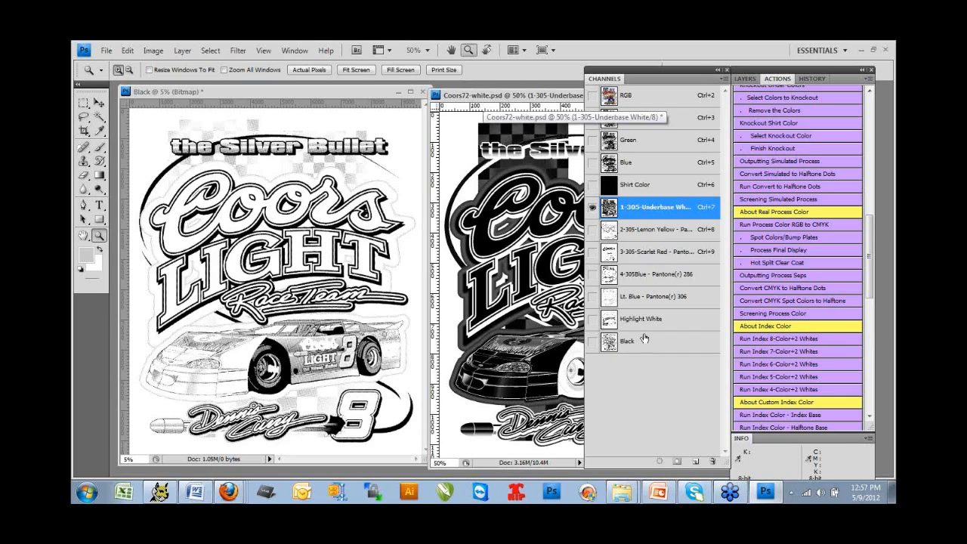
pyautogui.doubleClick(643, 209)
pyautogui.press('Return')
pyautogui.click(361, 99)
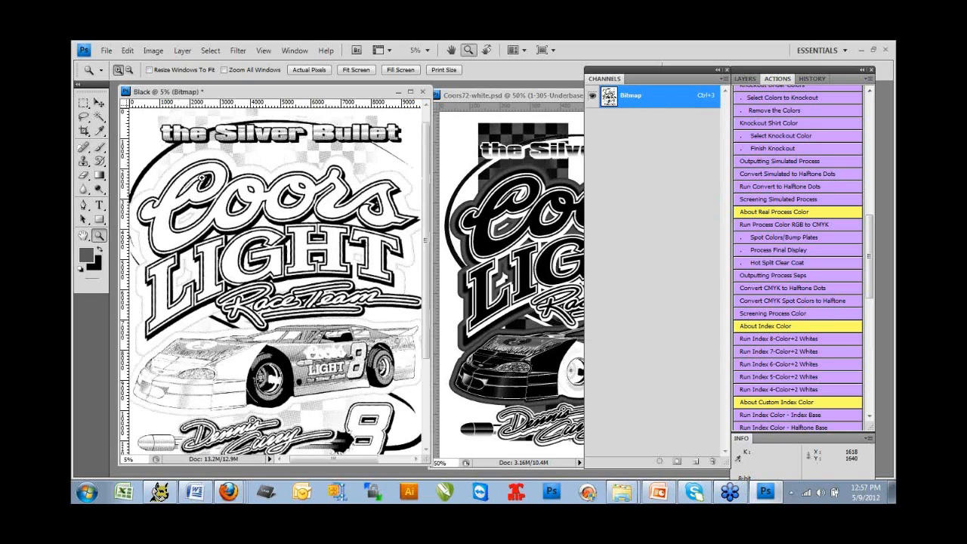
# Step: Examine the Black bitmap's halftone dots up close around the Silver Bullet lettering and in the checkered background above the Coors logo
pyautogui.moveTo(202, 178); pyautogui.dragTo(260, 215)
pyautogui.scroll(5, 260, 215)
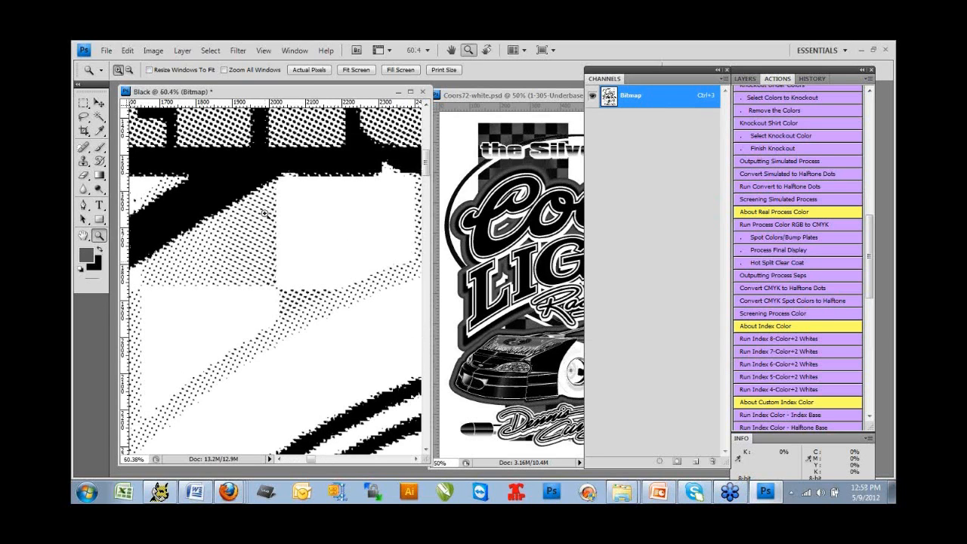
pyautogui.scroll(6, 265, 213)
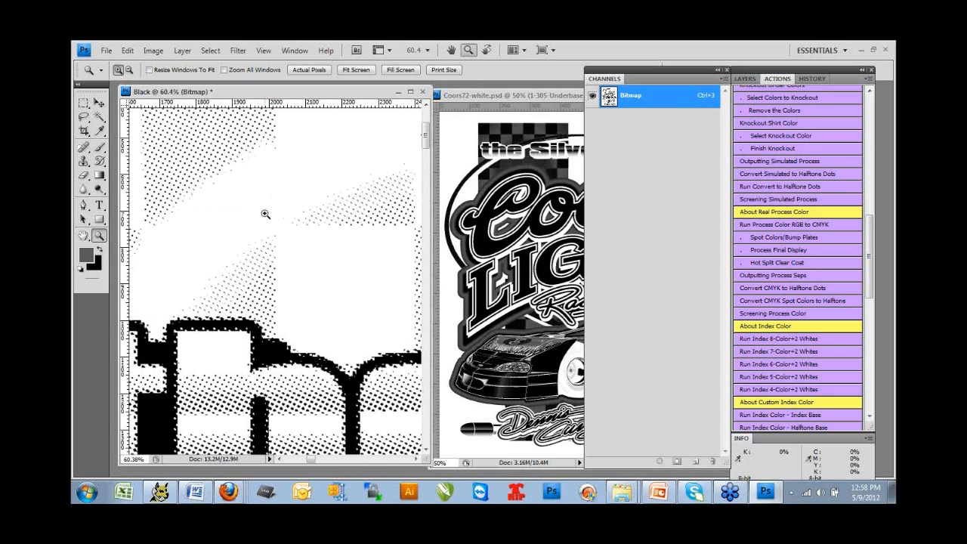
pyautogui.scroll(2, 265, 219)
pyautogui.scroll(-3, 265, 234)
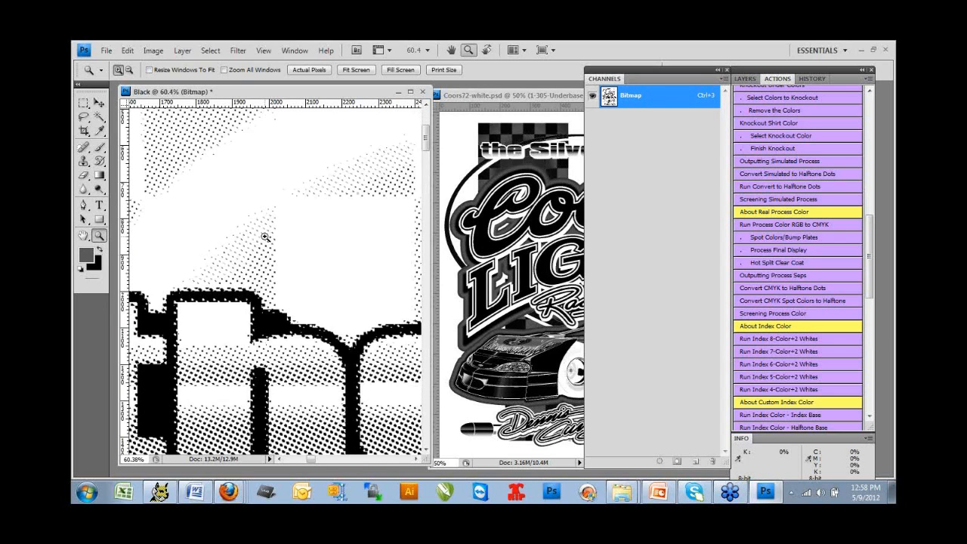
pyautogui.scroll(-2, 264, 237)
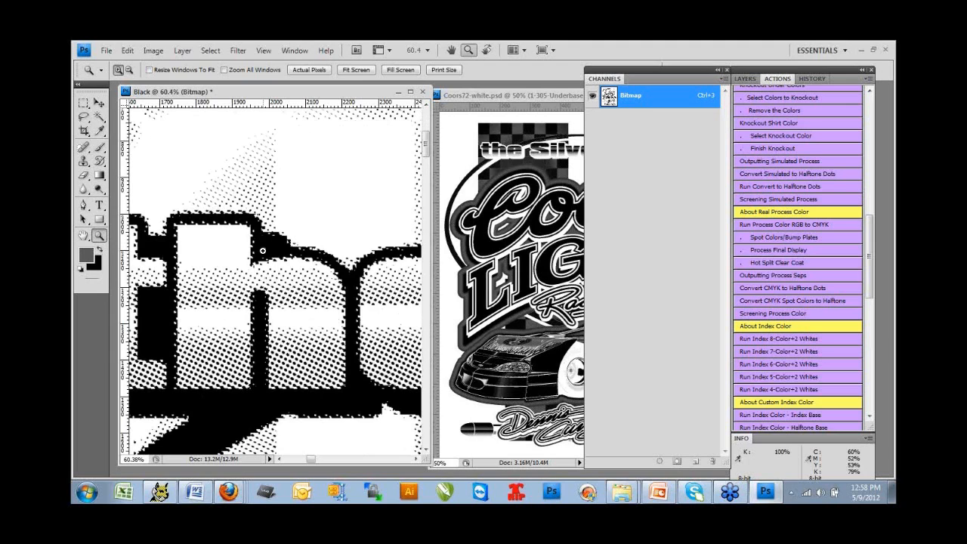
pyautogui.rightClick(265, 251)
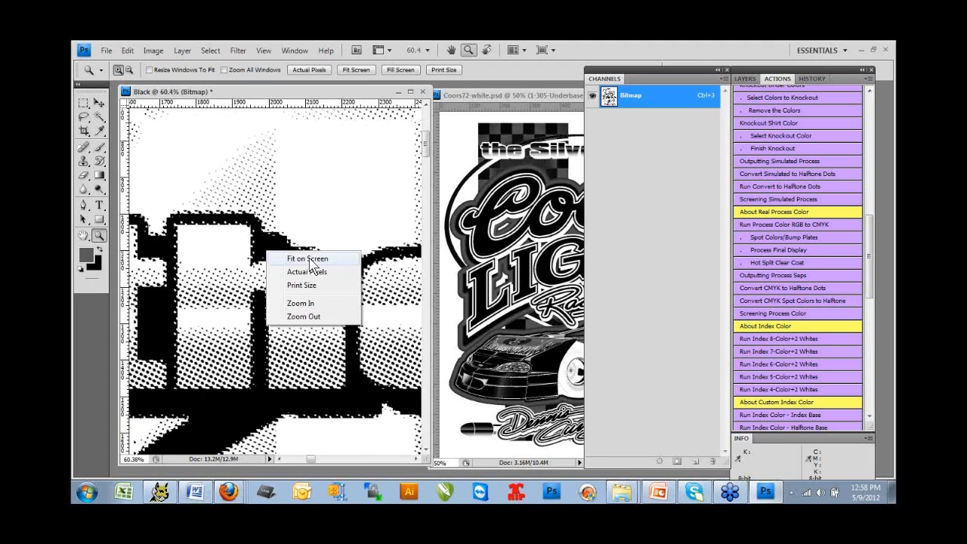
pyautogui.click(307, 259)
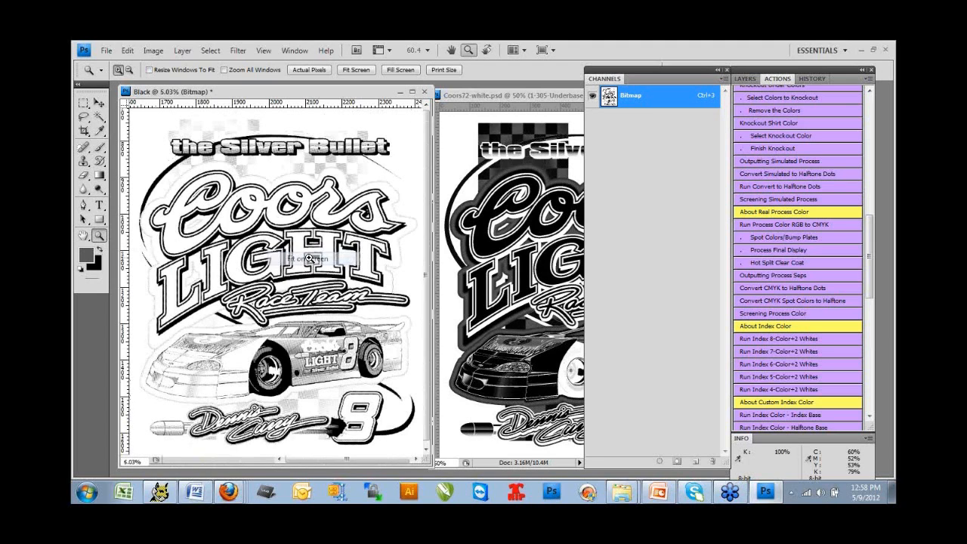
pyautogui.click(326, 201)
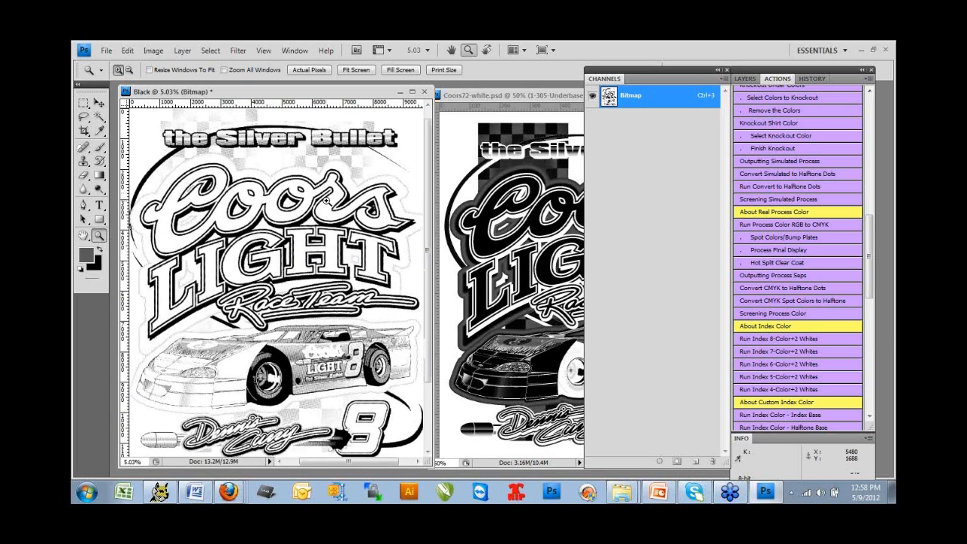
pyautogui.moveTo(326, 201); pyautogui.dragTo(326, 203)
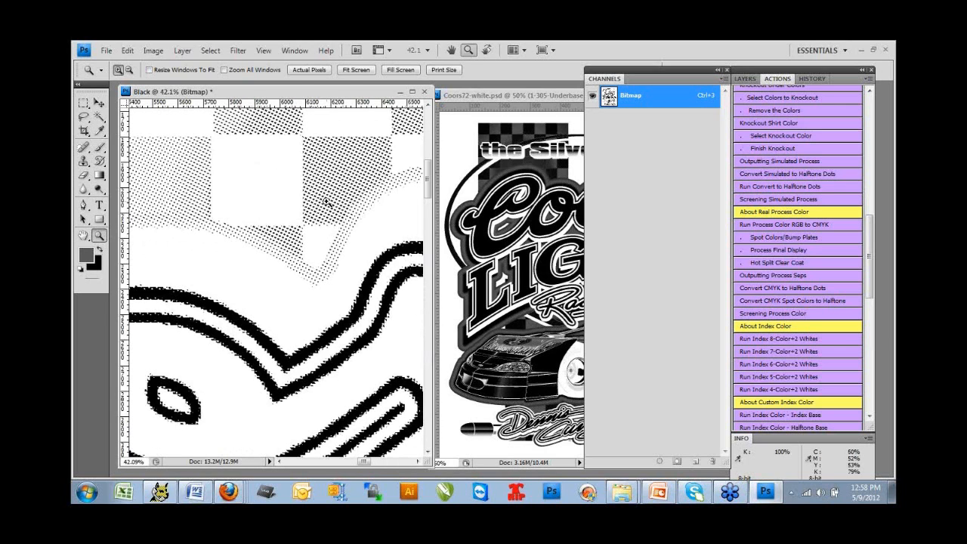
pyautogui.click(325, 204)
# Step: Close the Black, Highlight White, Lt. Blue, 4-305Blue and 3-305-Scarlet Red bitmaps without saving them
pyautogui.click(424, 91)
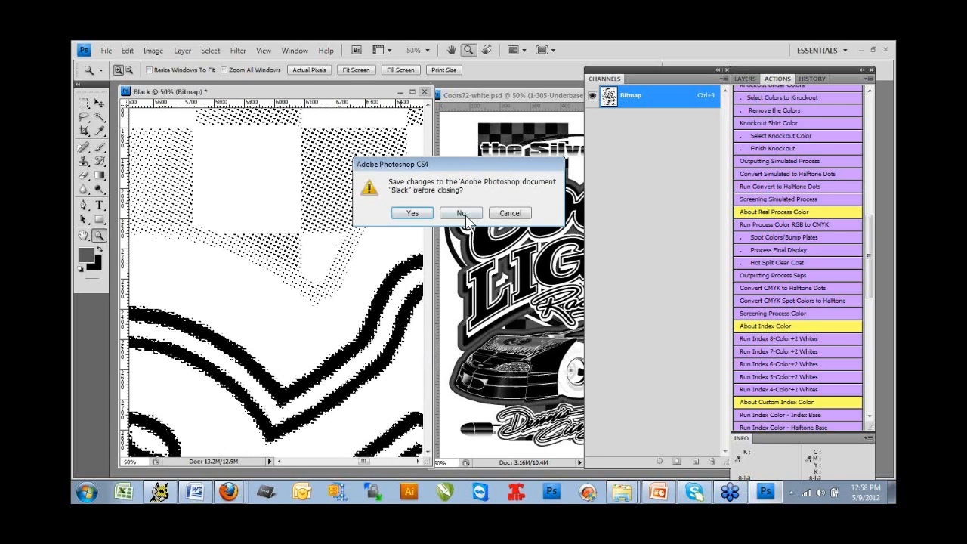
pyautogui.click(466, 216)
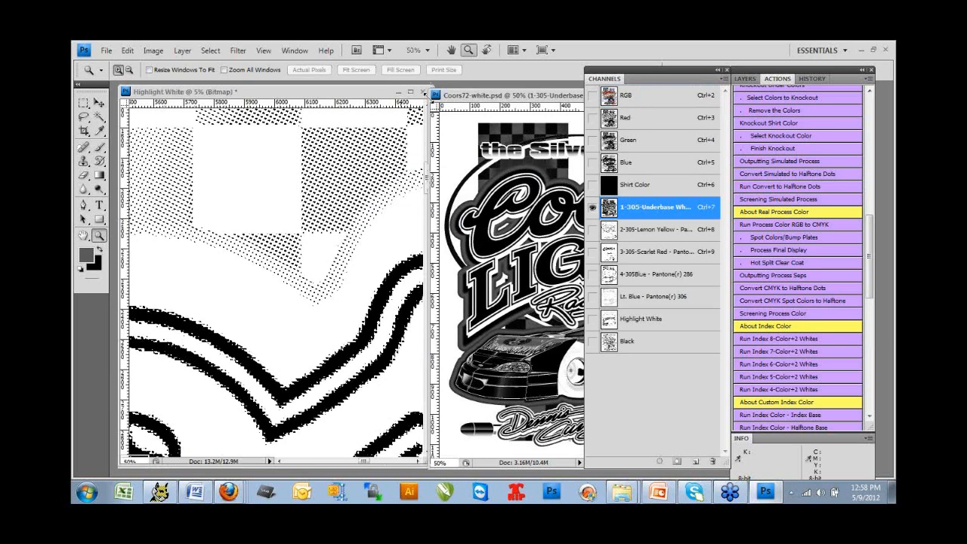
pyautogui.moveTo(339, 96); pyautogui.dragTo(301, 97)
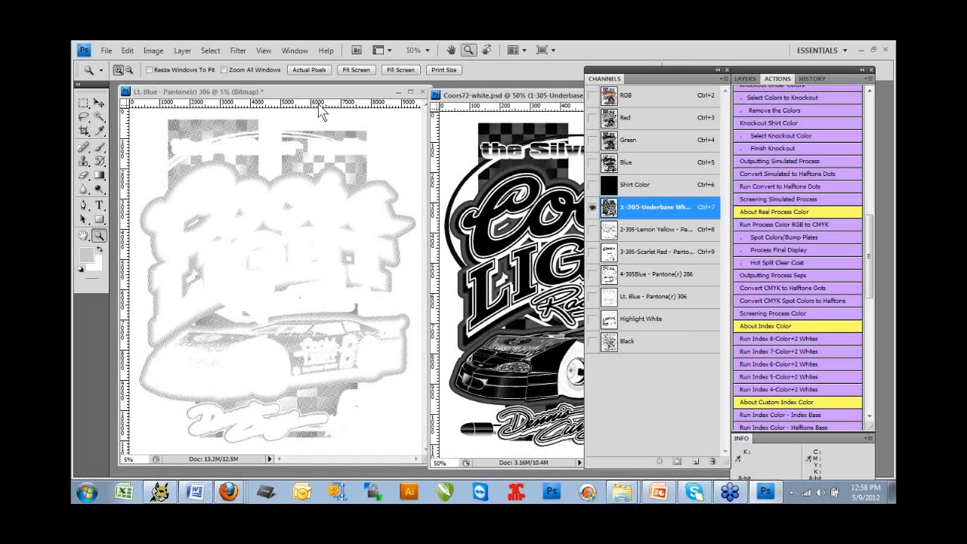
pyautogui.click(476, 218)
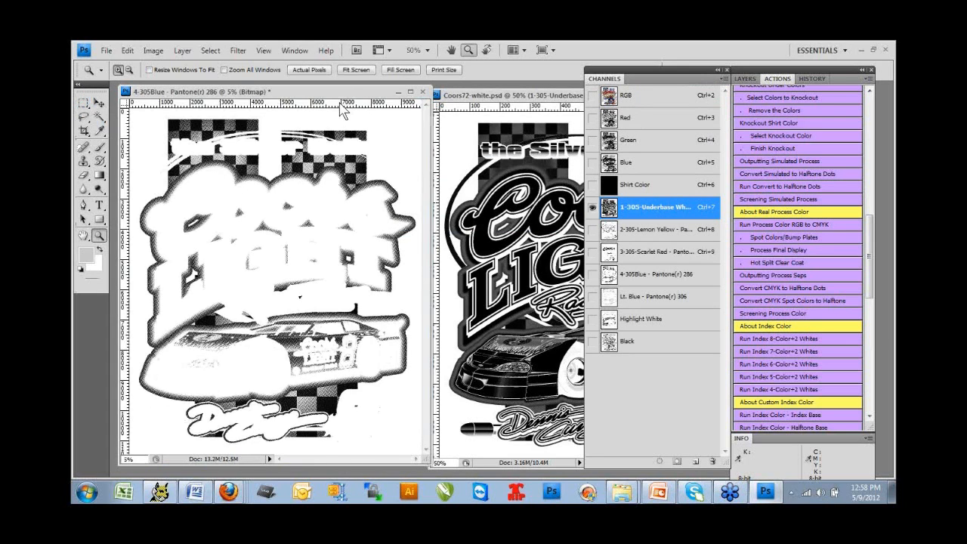
pyautogui.click(423, 92)
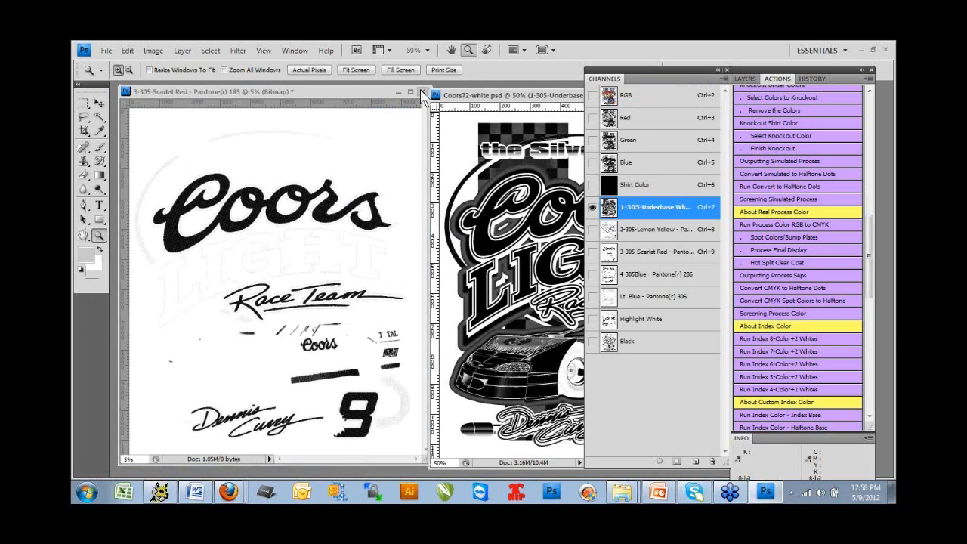
pyautogui.click(422, 91)
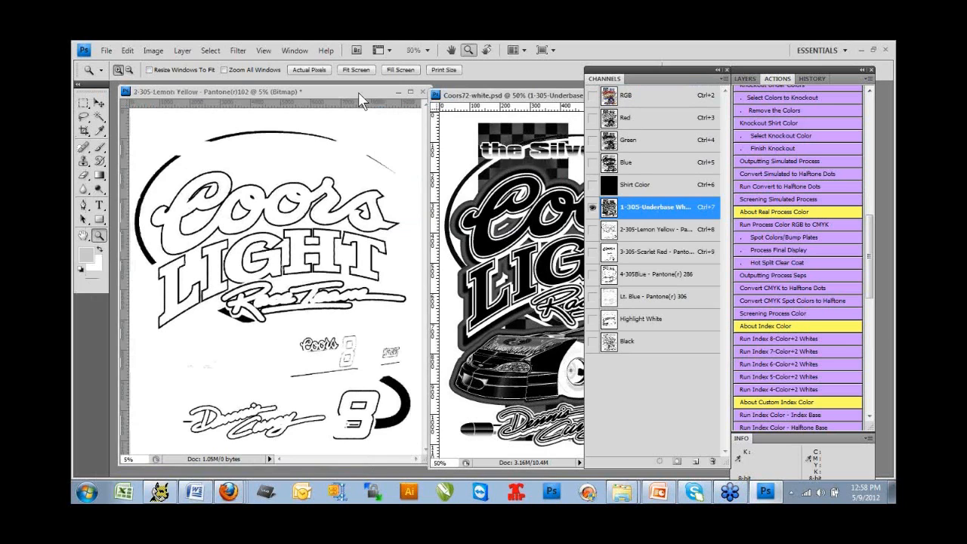
# Step: Close the 2-305-Lemon Yellow and 1-305-Underbase White bitmaps without saving them
pyautogui.moveTo(359, 93); pyautogui.dragTo(315, 107)
pyautogui.click(377, 105)
pyautogui.click(458, 218)
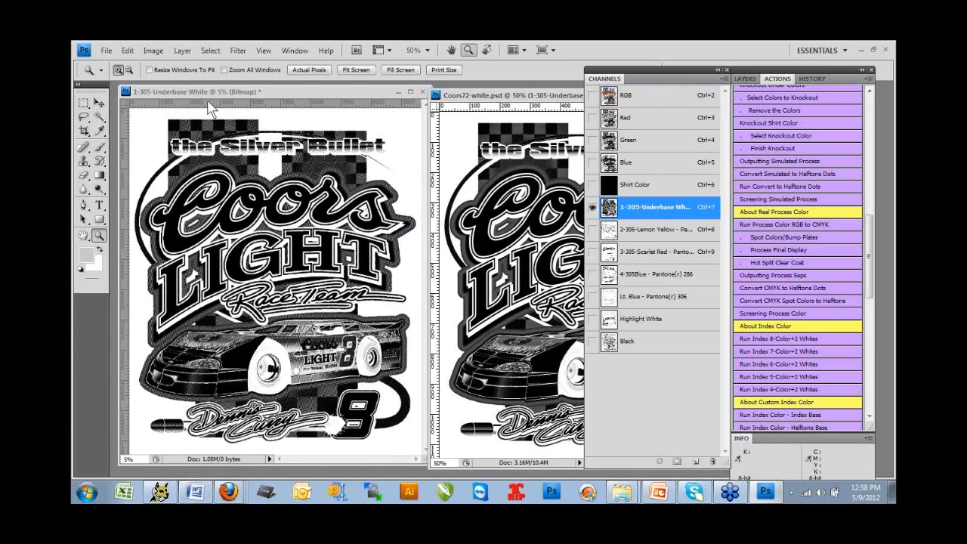
pyautogui.hotkey('ctrl', 'r')
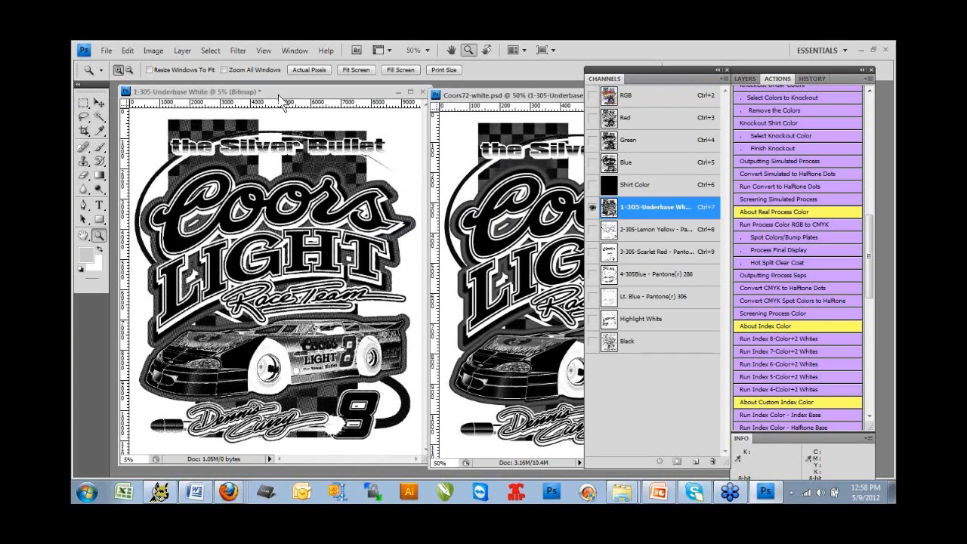
pyautogui.moveTo(278, 97); pyautogui.dragTo(271, 100)
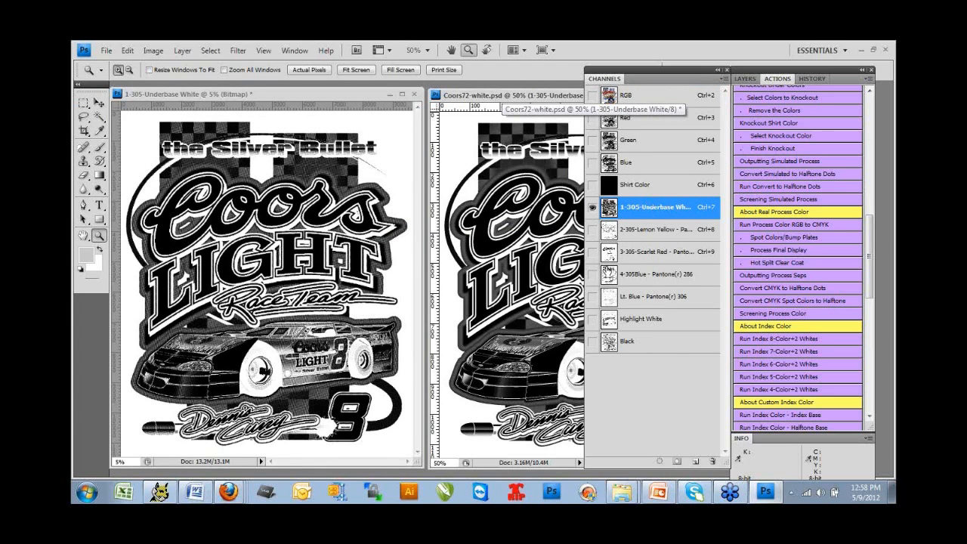
pyautogui.click(414, 94)
pyautogui.click(461, 219)
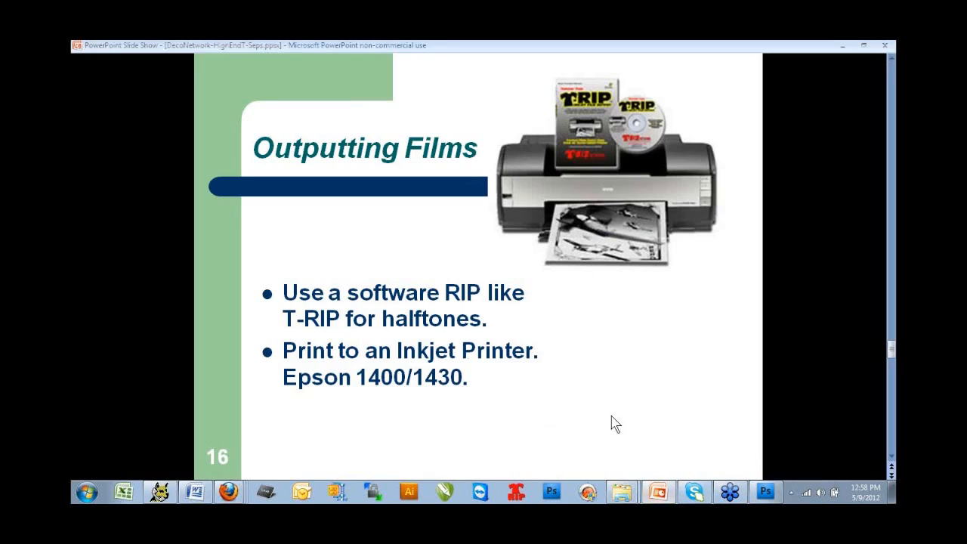
# Step: Switch to the PowerPoint slide show and advance to the Screen Printing slide
pyautogui.click(658, 464)
pyautogui.click(572, 387)
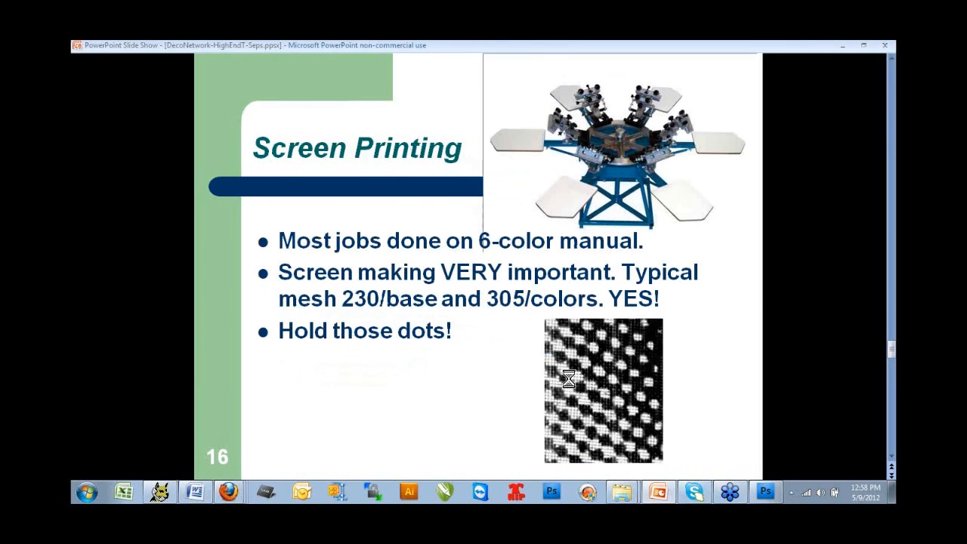
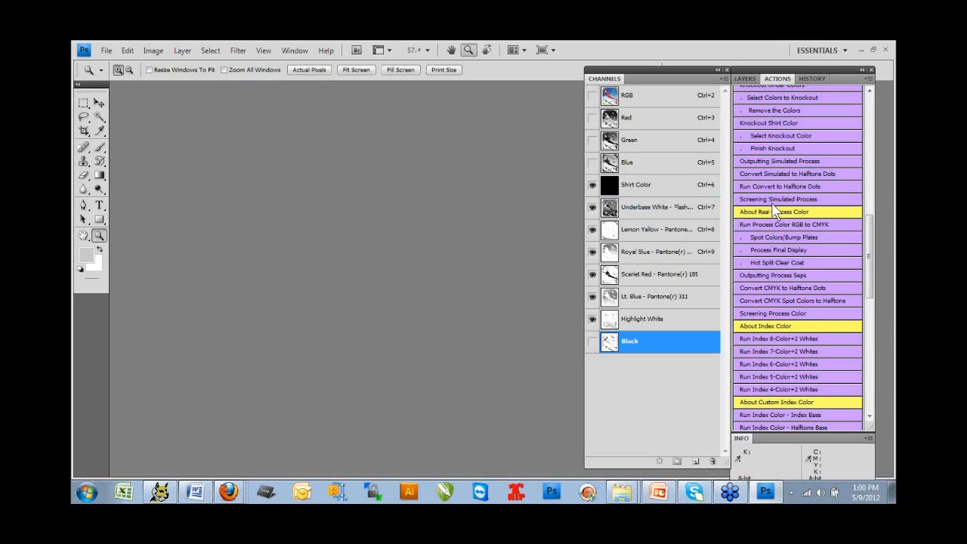
# Step: Run the Simulated 9-Color+2 Whites action and continue through its messages to the file selection
pyautogui.moveTo(869, 244); pyautogui.dragTo(870, 195)
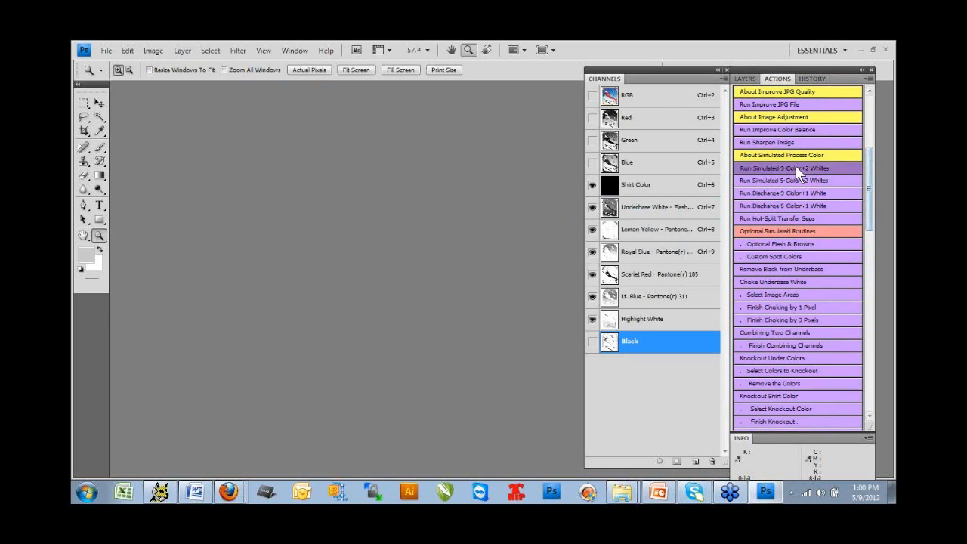
pyautogui.click(795, 165)
pyautogui.click(457, 227)
pyautogui.click(455, 224)
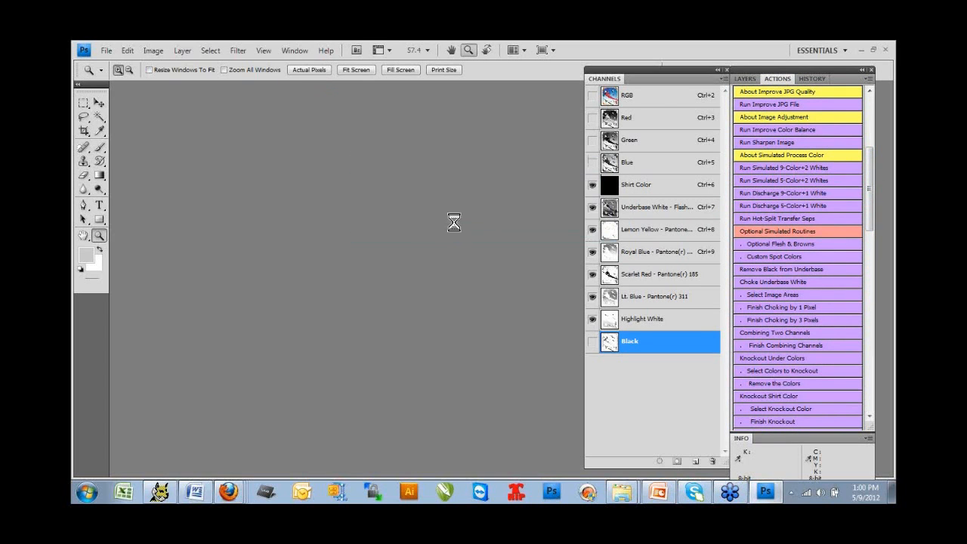
pyautogui.click(453, 219)
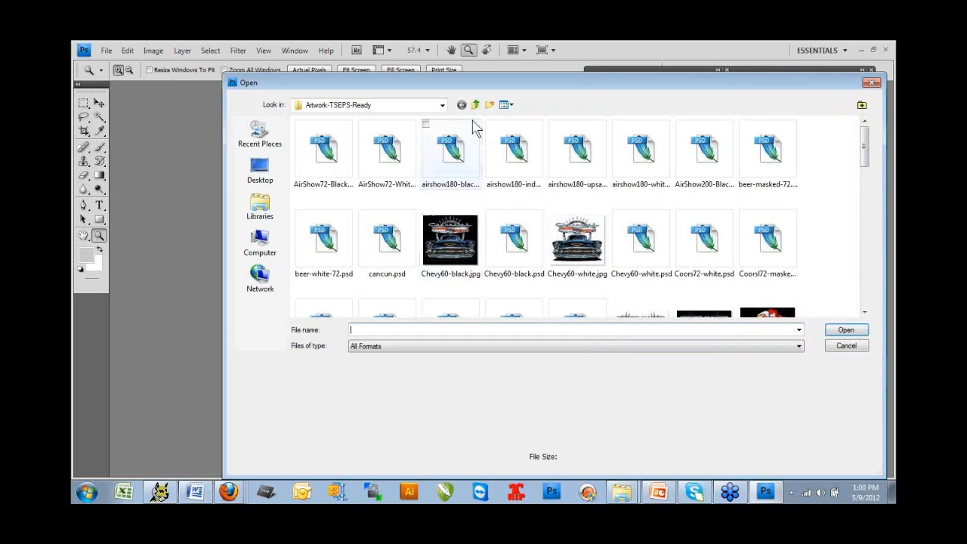
# Step: Open Da Gig Final-Flat.psd from the AssortedSampleFiles folder for the separation and dismiss the completion message
pyautogui.click(476, 105)
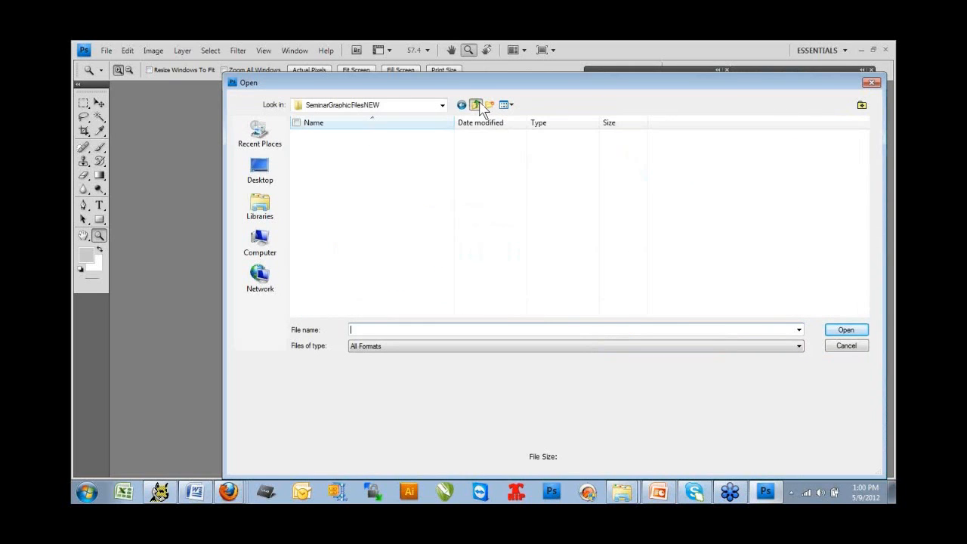
pyautogui.doubleClick(347, 161)
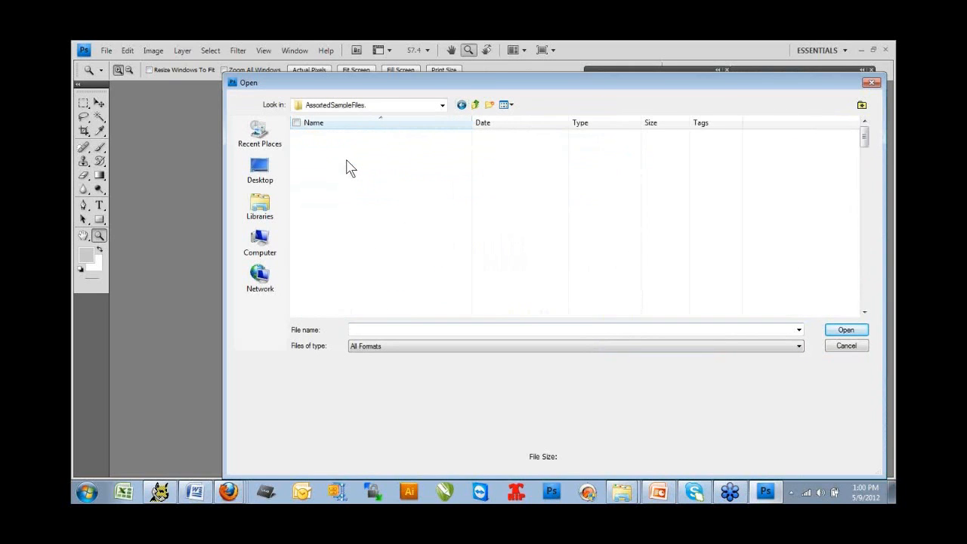
pyautogui.scroll(-10, 866, 145)
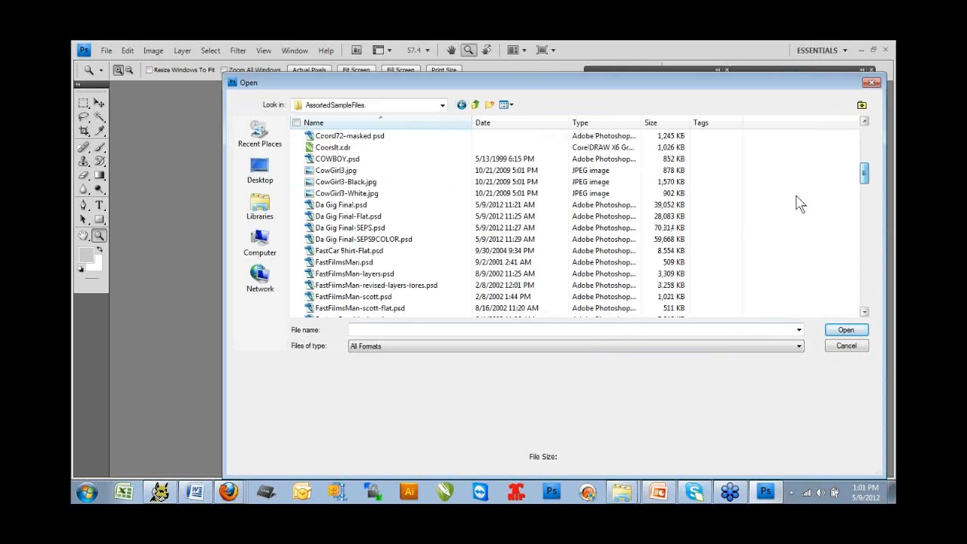
pyautogui.doubleClick(337, 216)
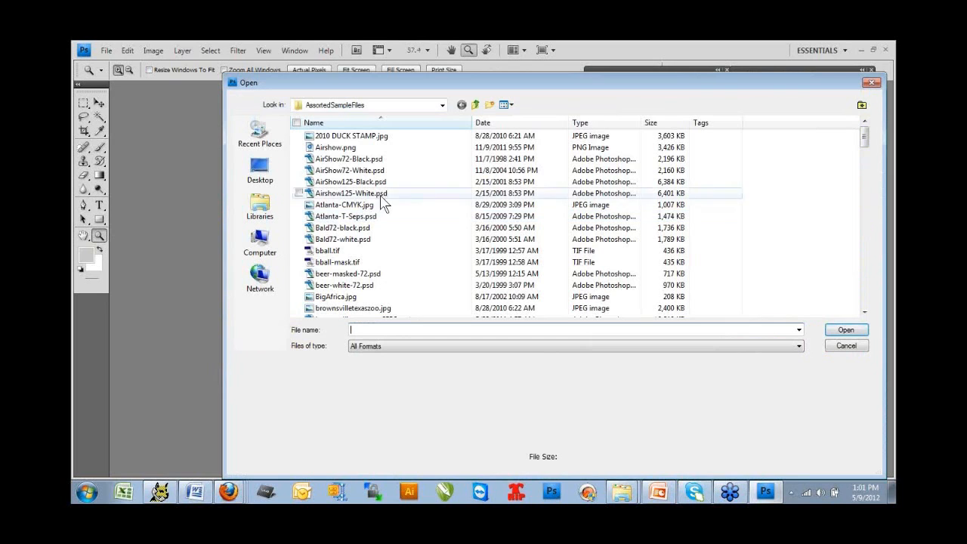
pyautogui.moveTo(866, 144); pyautogui.dragTo(869, 177)
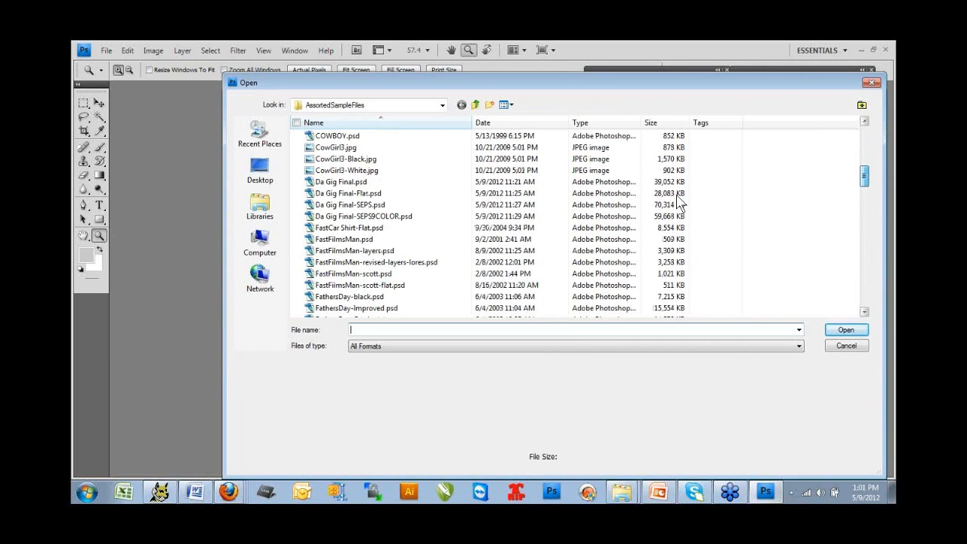
pyautogui.click(335, 195)
pyautogui.doubleClick(336, 195)
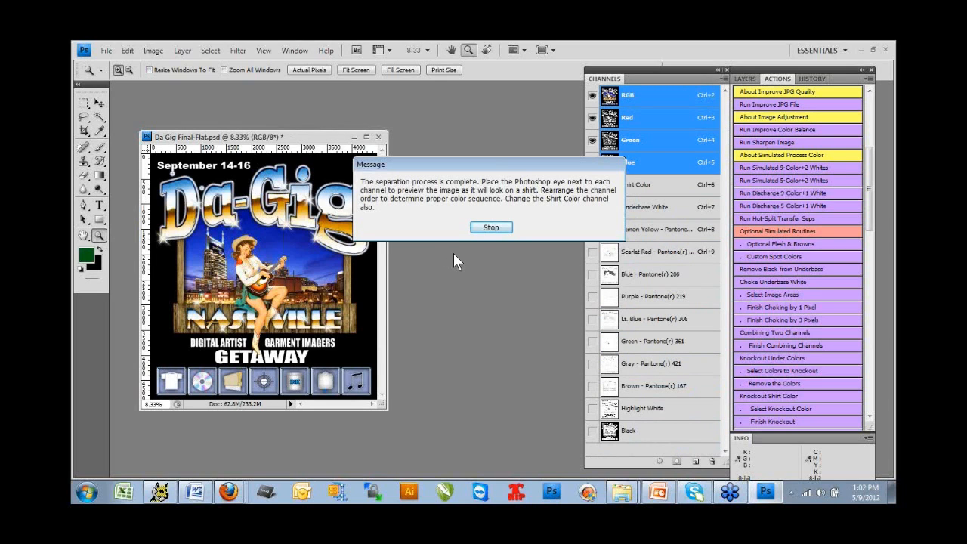
pyautogui.click(492, 228)
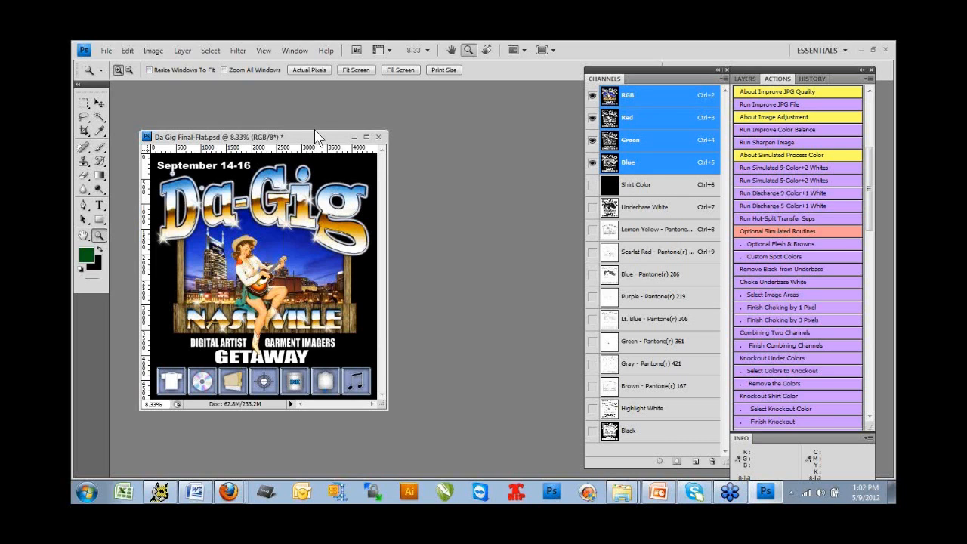
# Step: Move the Da Gig artwork window upward and show its Shirt Color and Underbase White channels
pyautogui.moveTo(317, 137); pyautogui.dragTo(305, 106)
pyautogui.click(592, 184)
pyautogui.click(592, 208)
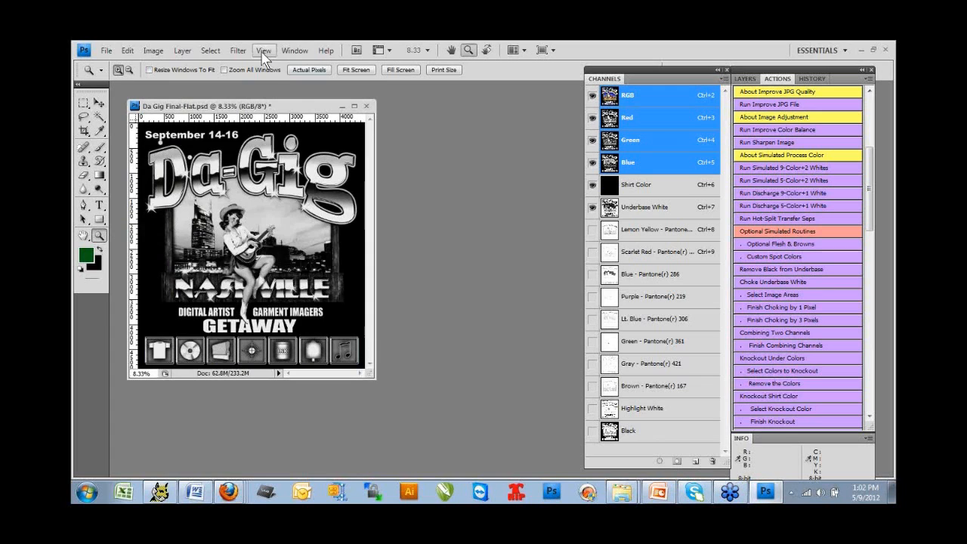
pyautogui.click(263, 53)
pyautogui.click(287, 87)
# Step: Show the remaining color channels from Lemon Yellow through Highlight White and delete the Black channel
pyautogui.click(592, 229)
pyautogui.click(592, 252)
pyautogui.click(592, 274)
pyautogui.moveTo(593, 296); pyautogui.dragTo(711, 461)
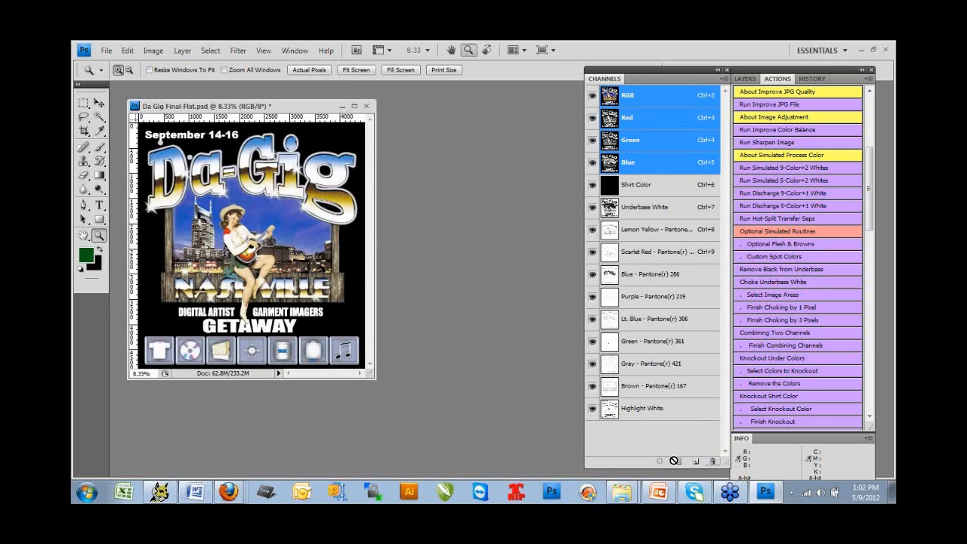
# Step: Delete the Gray - Pantone(r) 421 and Purple - Pantone(r) 219 channels
pyautogui.moveTo(609, 366); pyautogui.dragTo(711, 459)
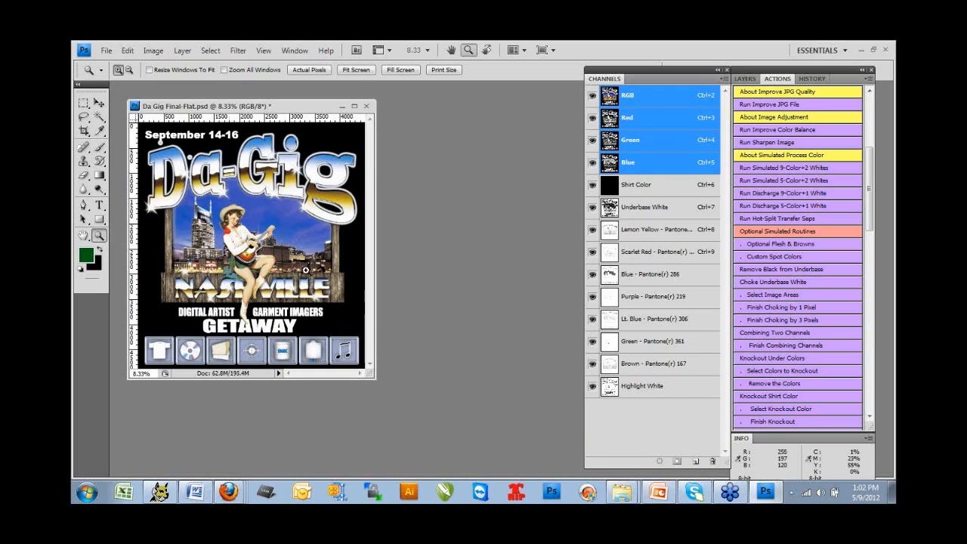
pyautogui.moveTo(610, 298); pyautogui.dragTo(711, 460)
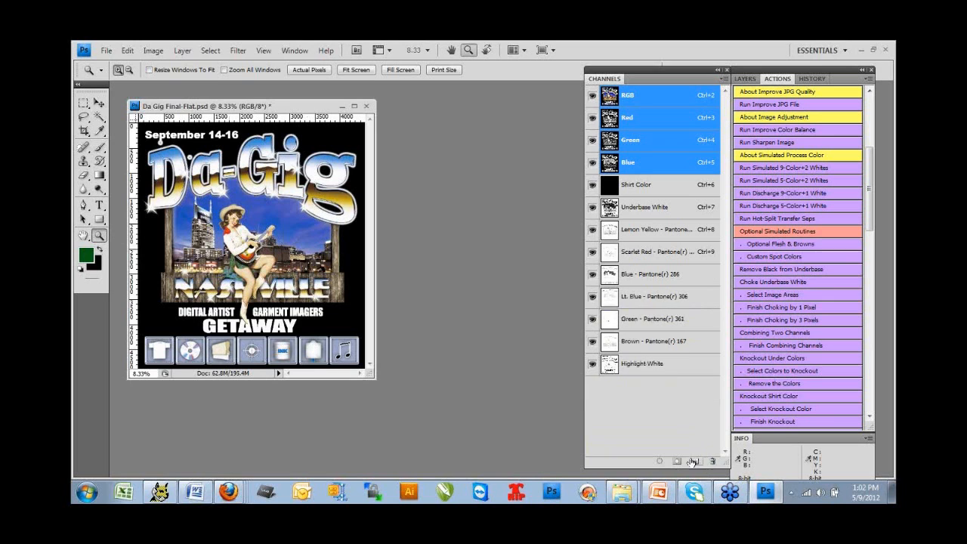
# Step: Enlarge the artwork window around the woman, compare the design with Scarlet Red hidden and shown, and select the Scarlet Red channel
pyautogui.click(230, 221)
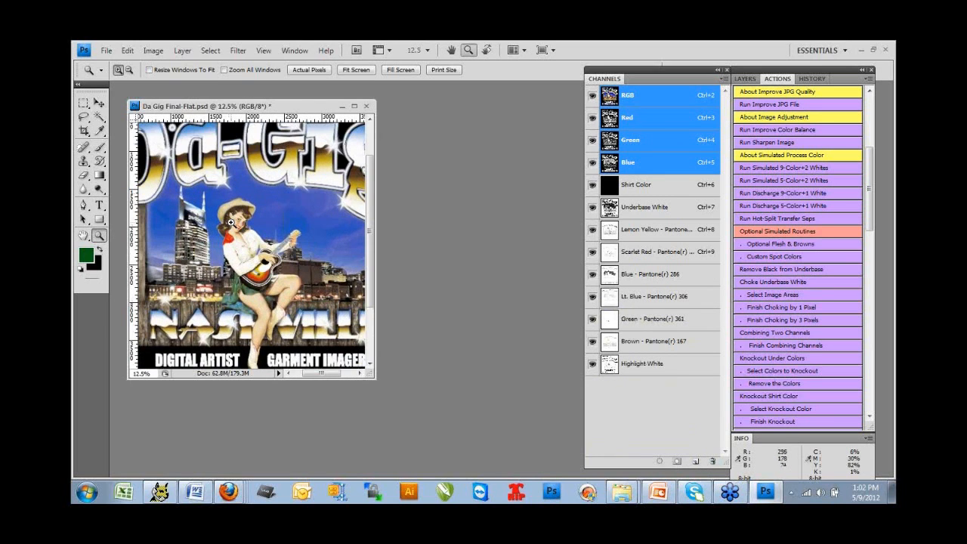
pyautogui.moveTo(376, 376); pyautogui.dragTo(420, 418)
pyautogui.click(592, 253)
pyautogui.click(592, 253)
pyautogui.click(592, 252)
pyautogui.click(649, 252)
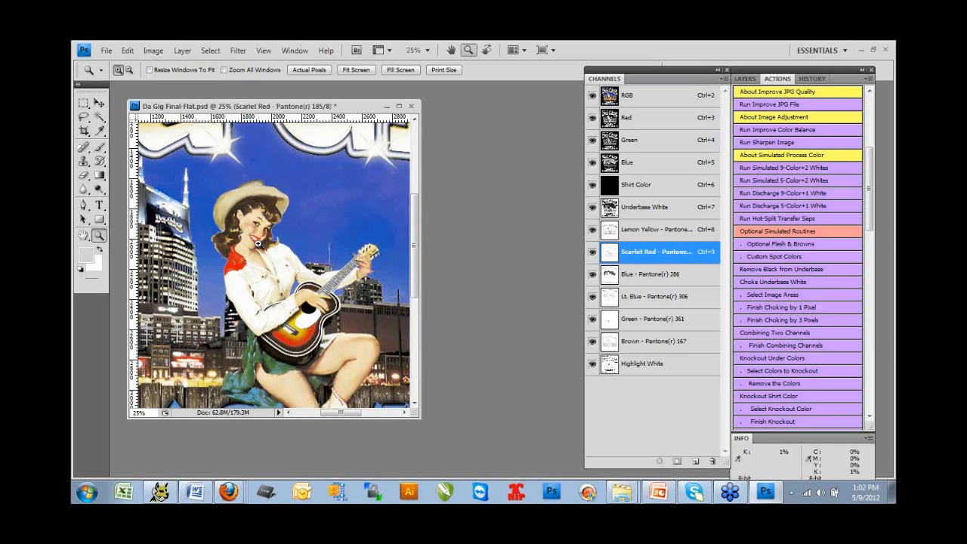
# Step: Run the Optional Flesh & Browns action and dismiss its messages
pyautogui.click(777, 243)
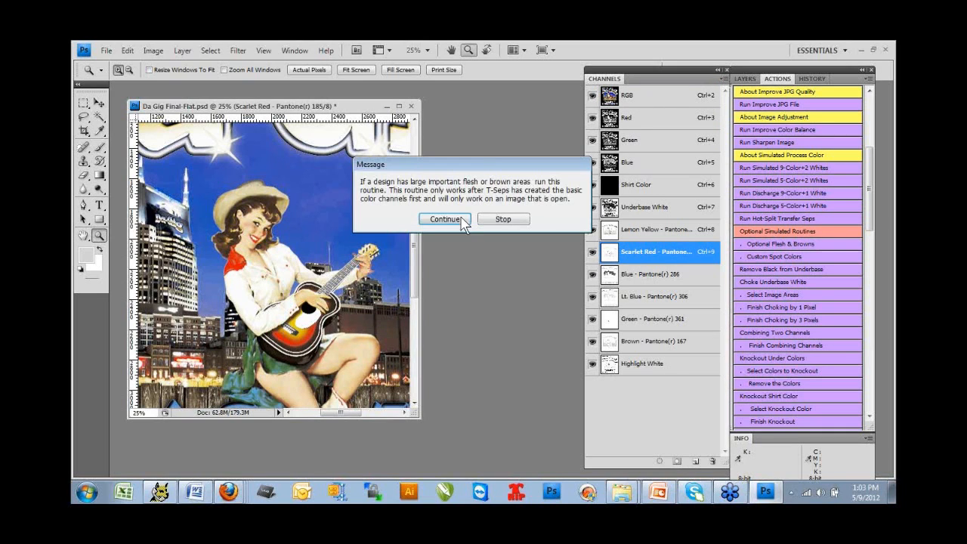
pyautogui.click(446, 219)
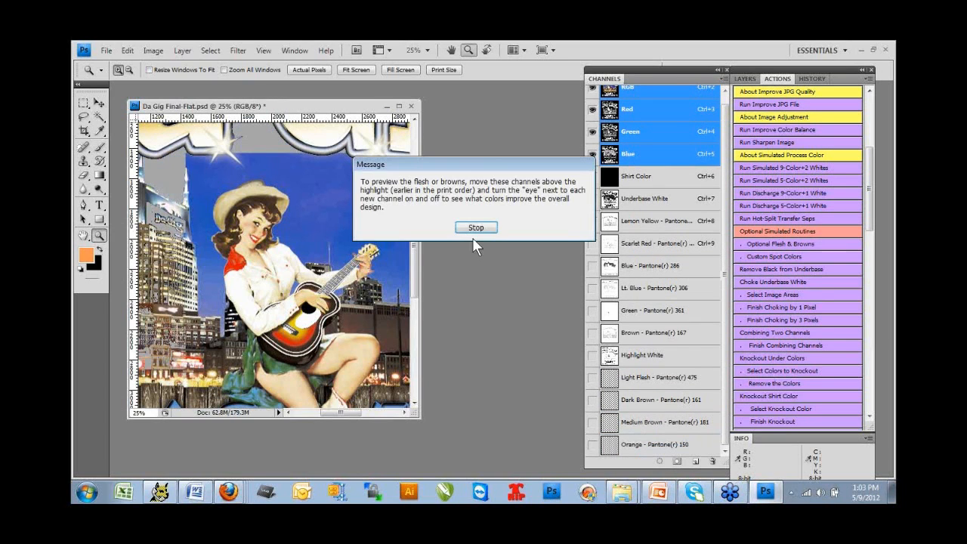
pyautogui.click(472, 233)
# Step: Preview the separations from Shirt Color through Green 361 together with Highlight White, leaving the RGB channels and Brown 167 hidden
pyautogui.moveTo(593, 178); pyautogui.dragTo(599, 256)
pyautogui.click(594, 332)
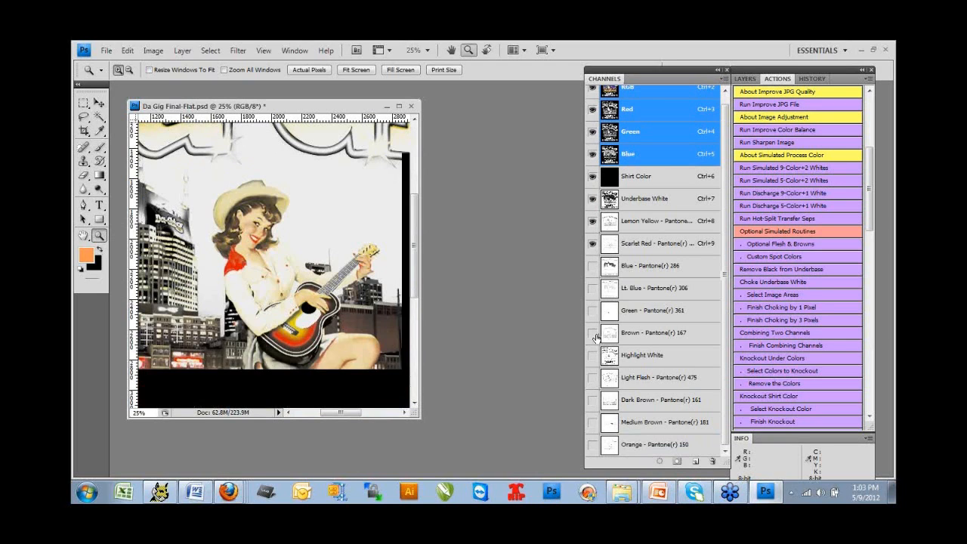
pyautogui.click(598, 314)
pyautogui.moveTo(592, 176); pyautogui.dragTo(604, 307)
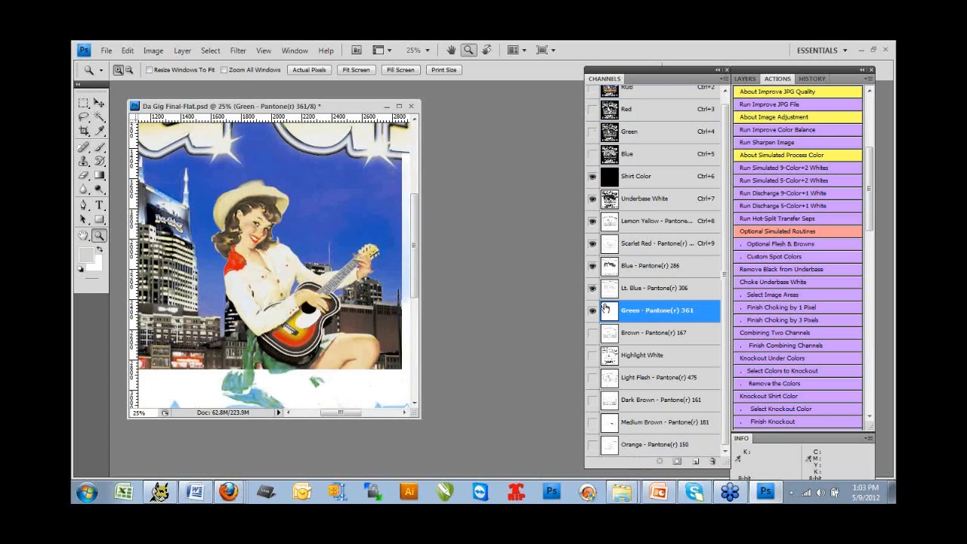
pyautogui.click(593, 355)
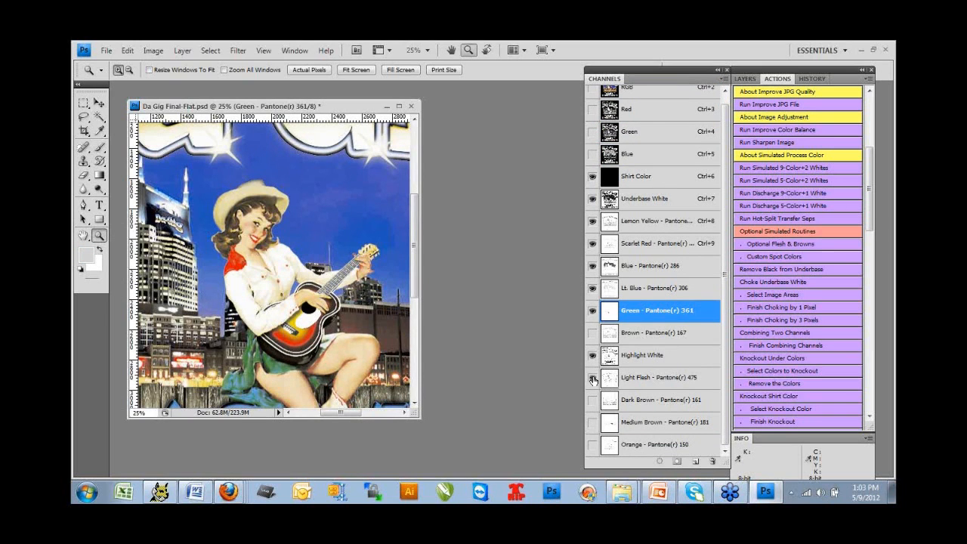
# Step: Compare the artwork with Light Flesh 475 hidden and shown, leave it on, and widen the window to include more lettering
pyautogui.click(593, 378)
pyautogui.click(593, 378)
pyautogui.click(593, 378)
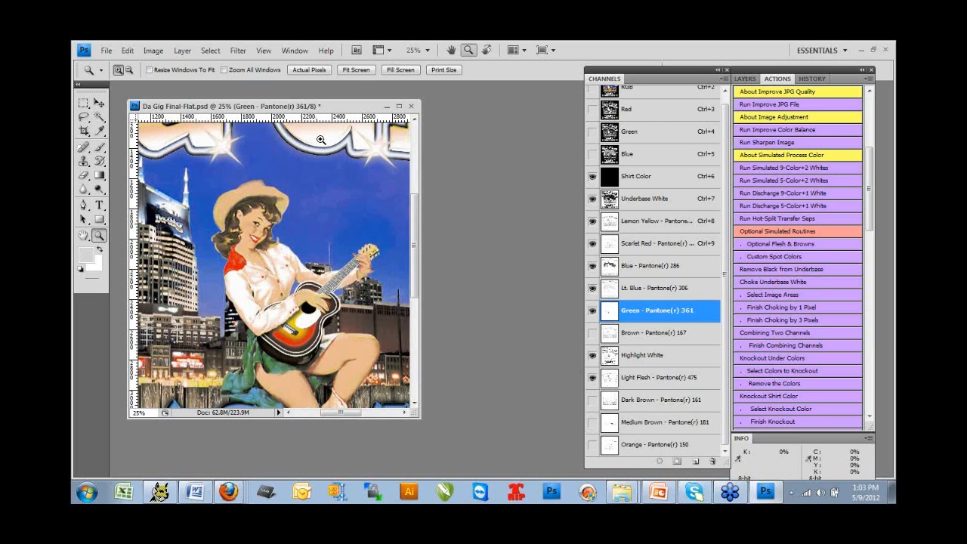
pyautogui.scroll(2, 407, 201)
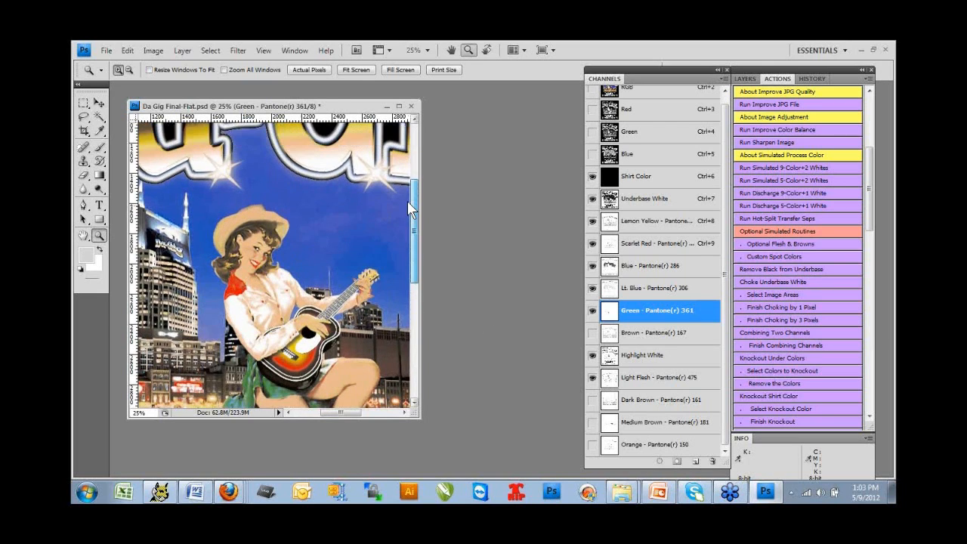
pyautogui.scroll(1, 407, 201)
pyautogui.moveTo(419, 168); pyautogui.dragTo(541, 166)
pyautogui.moveTo(538, 250); pyautogui.dragTo(540, 269)
# Step: Lasso the woman's face and neck, clear the Light Flesh channel outside that area, and deselect
pyautogui.press('l')
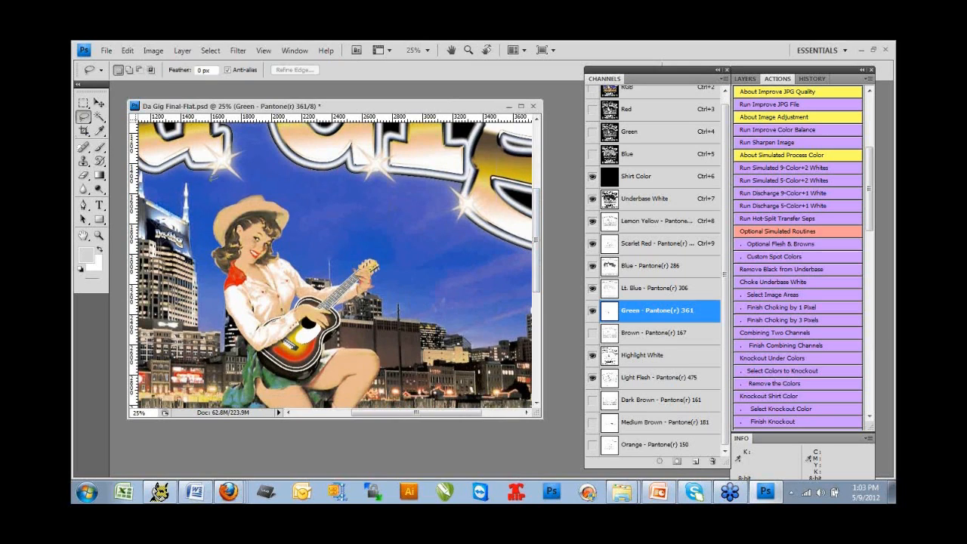
pyautogui.click(607, 377)
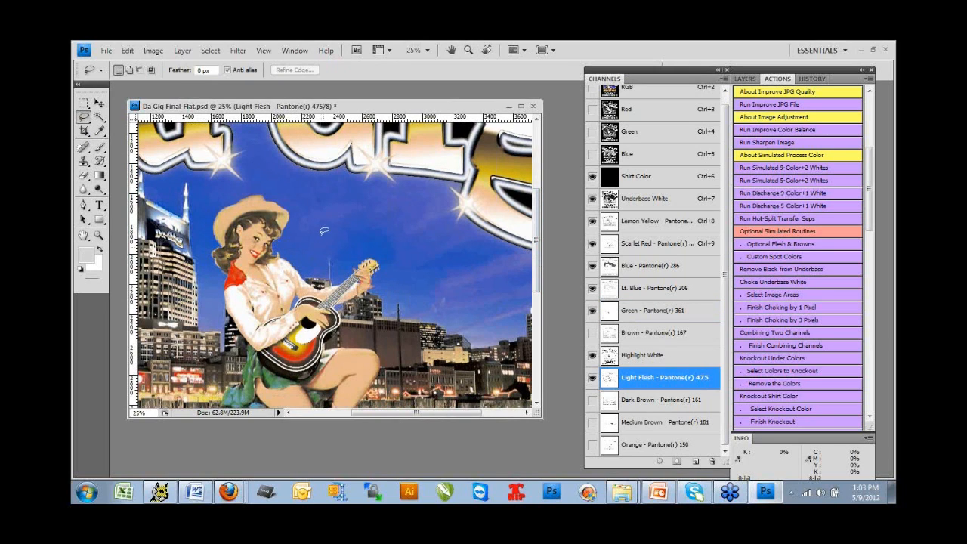
pyautogui.moveTo(284, 266); pyautogui.dragTo(227, 310)
pyautogui.moveTo(228, 224); pyautogui.dragTo(240, 218)
pyautogui.moveTo(298, 241); pyautogui.dragTo(299, 241)
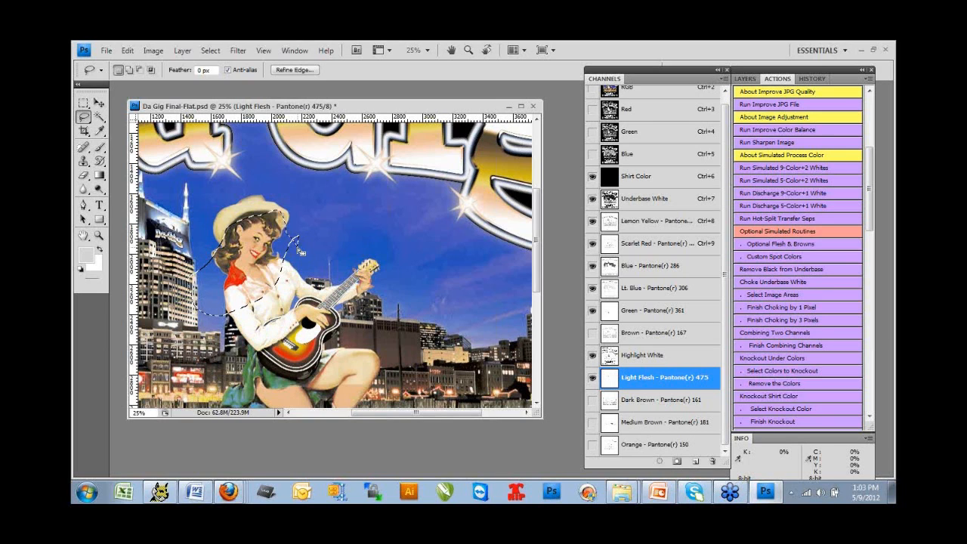
pyautogui.click(300, 244)
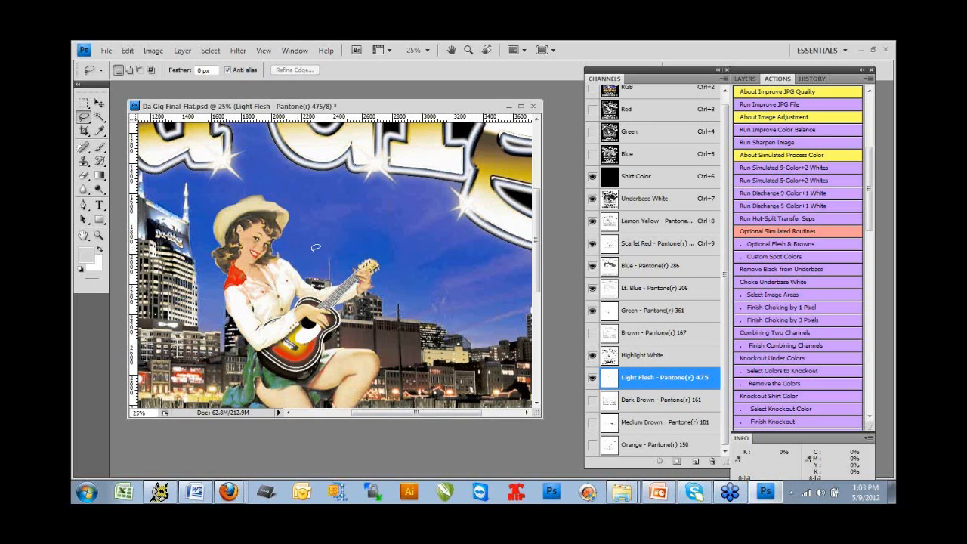
# Step: Move the Light Flesh channel directly above Scarlet Red and compare the artwork with Scarlet Red hidden and shown
pyautogui.moveTo(608, 380); pyautogui.dragTo(614, 243)
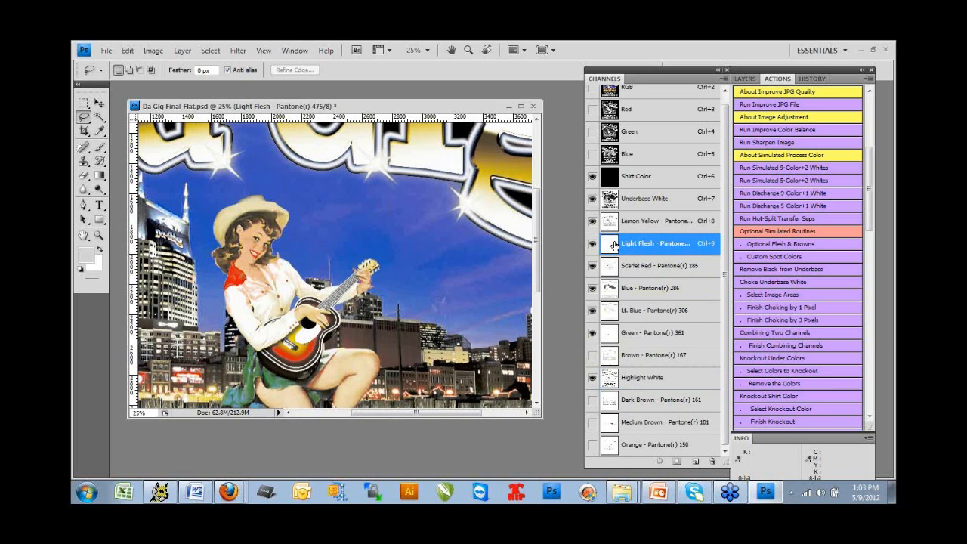
pyautogui.click(591, 267)
pyautogui.click(591, 266)
# Step: Examine the woman's face close up at 66.67% zoom while hiding and showing the Scarlet Red channel
pyautogui.click(98, 237)
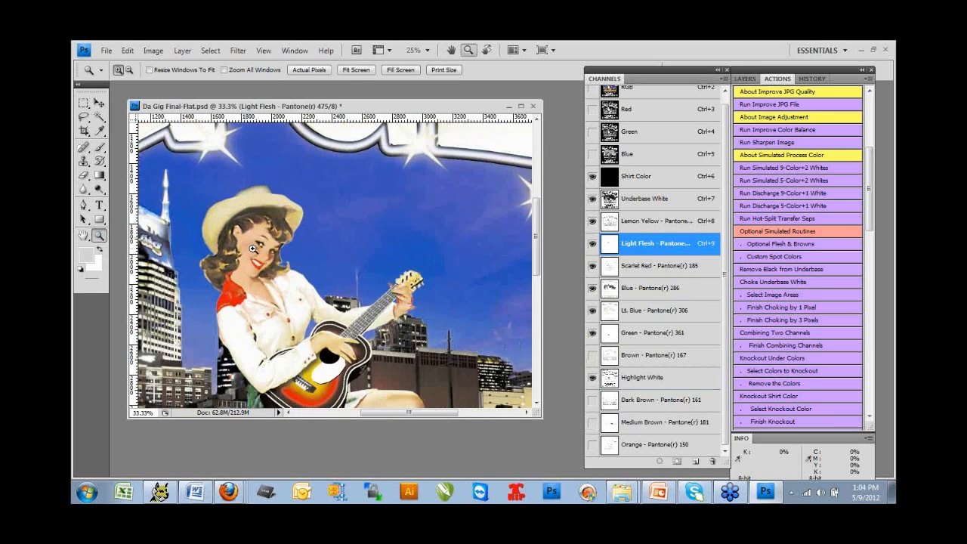
pyautogui.click(253, 248)
pyautogui.click(592, 266)
pyautogui.click(591, 266)
pyautogui.click(592, 266)
pyautogui.click(591, 266)
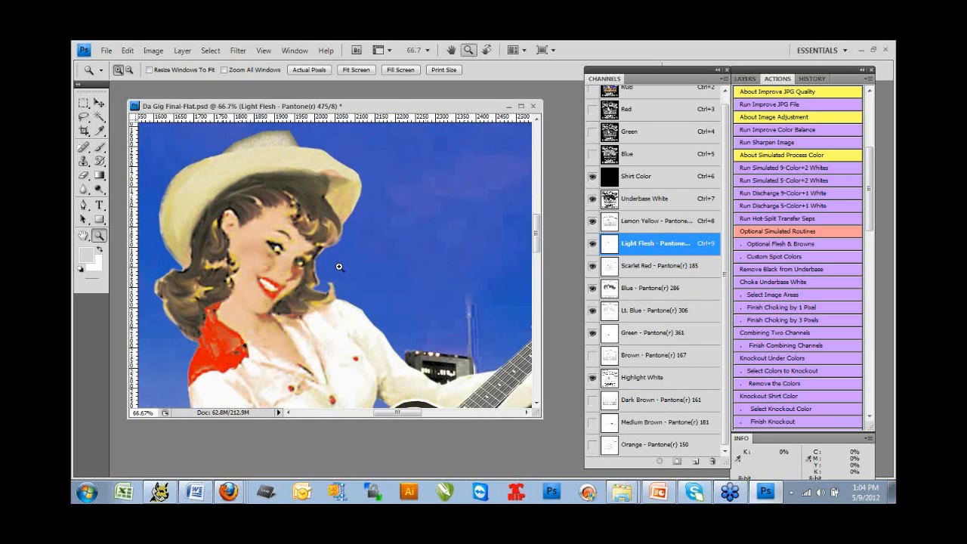
pyautogui.scroll(-1, 339, 267)
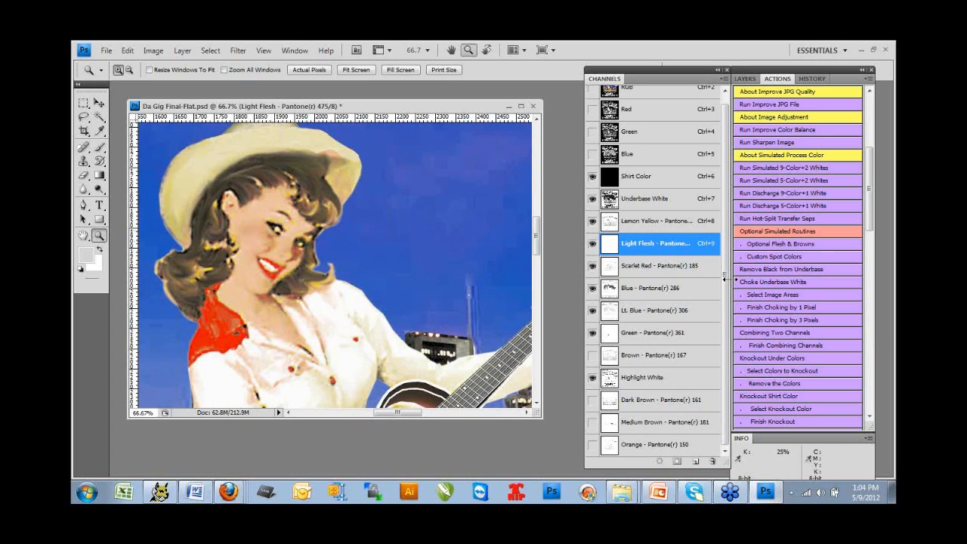
# Step: Look over the further T-Seps actions and switch to the DecoNetwork-HighEndT-Seps.ppsx slide show in PowerPoint
pyautogui.moveTo(869, 197); pyautogui.dragTo(859, 268)
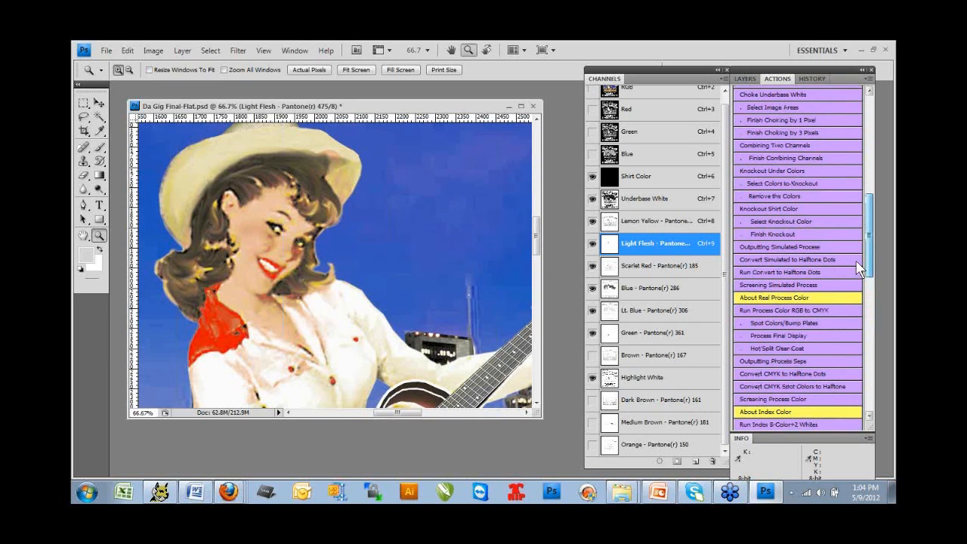
pyautogui.moveTo(652, 495)
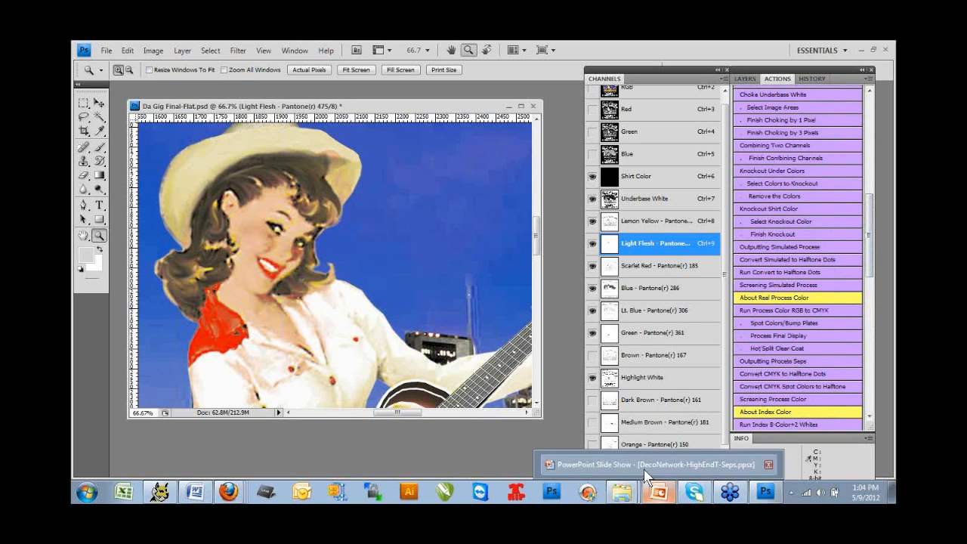
pyautogui.click(646, 470)
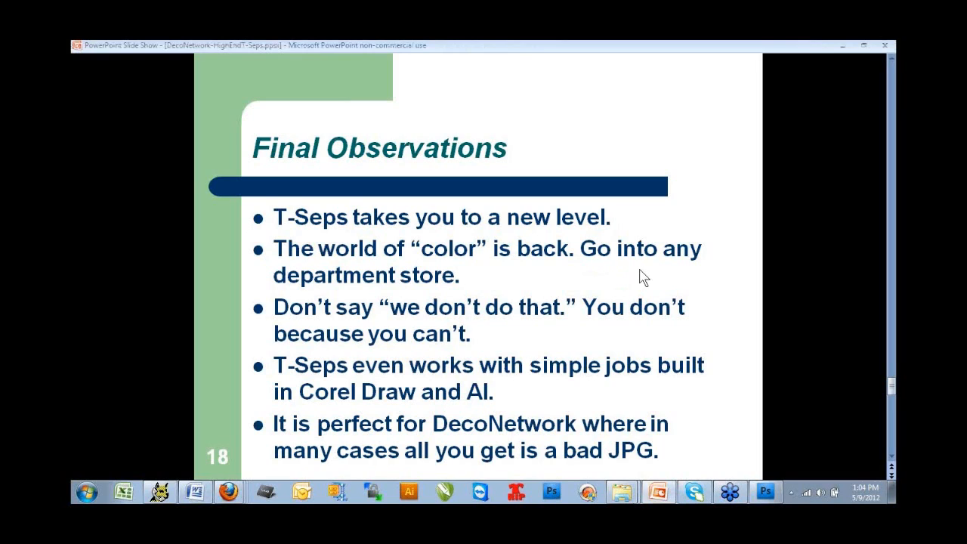